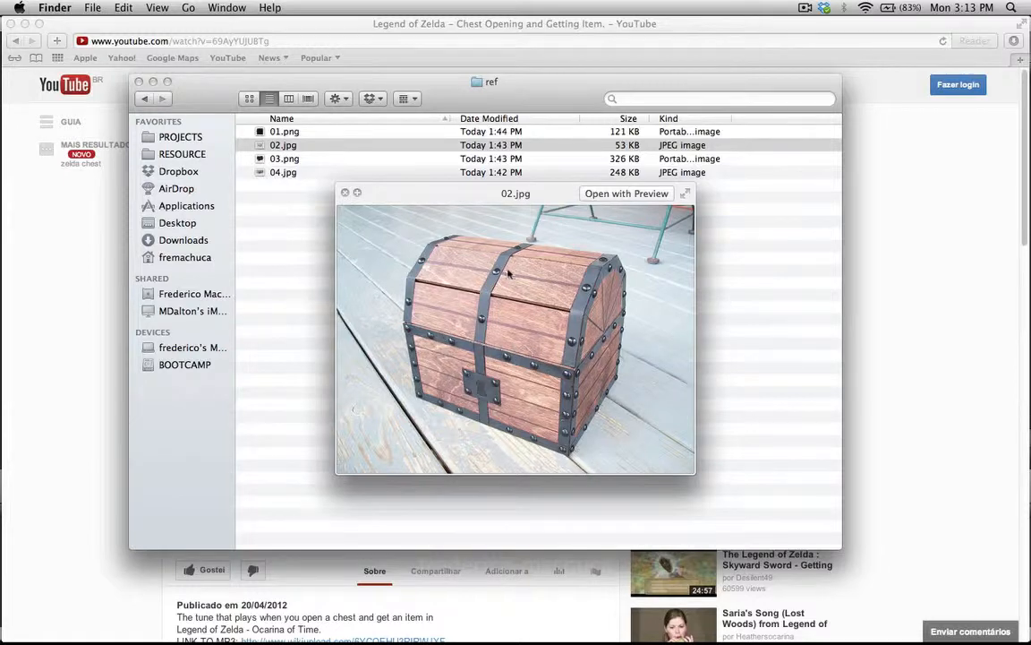
# Switch to the browser and go through the YouTube chest-opening video, pausing to examine the lid and metal bands
pyautogui.click(99, 378)
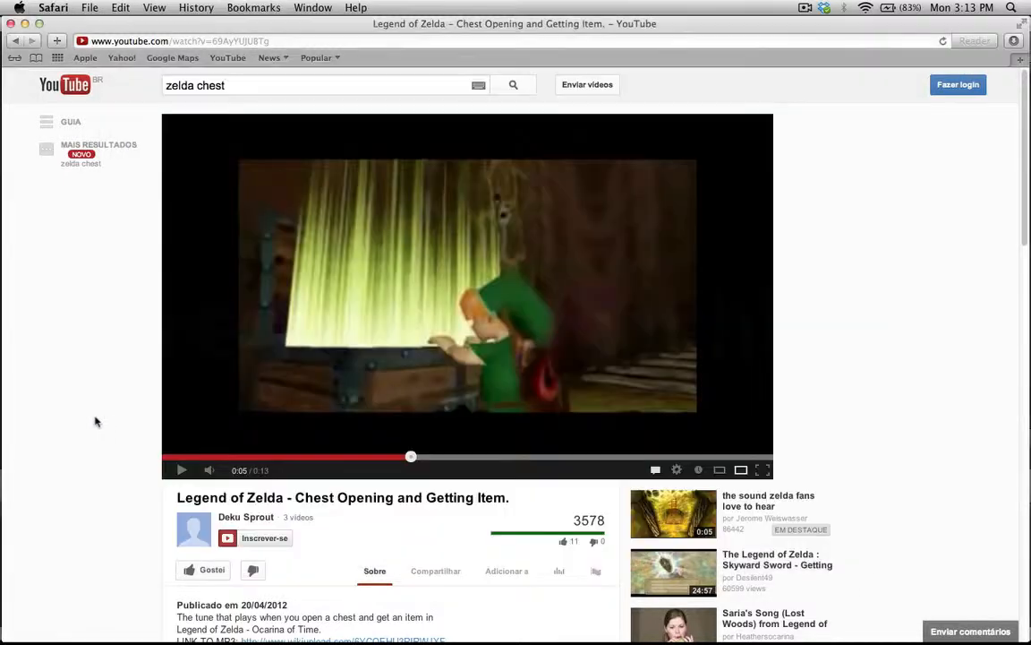
pyautogui.click(175, 457)
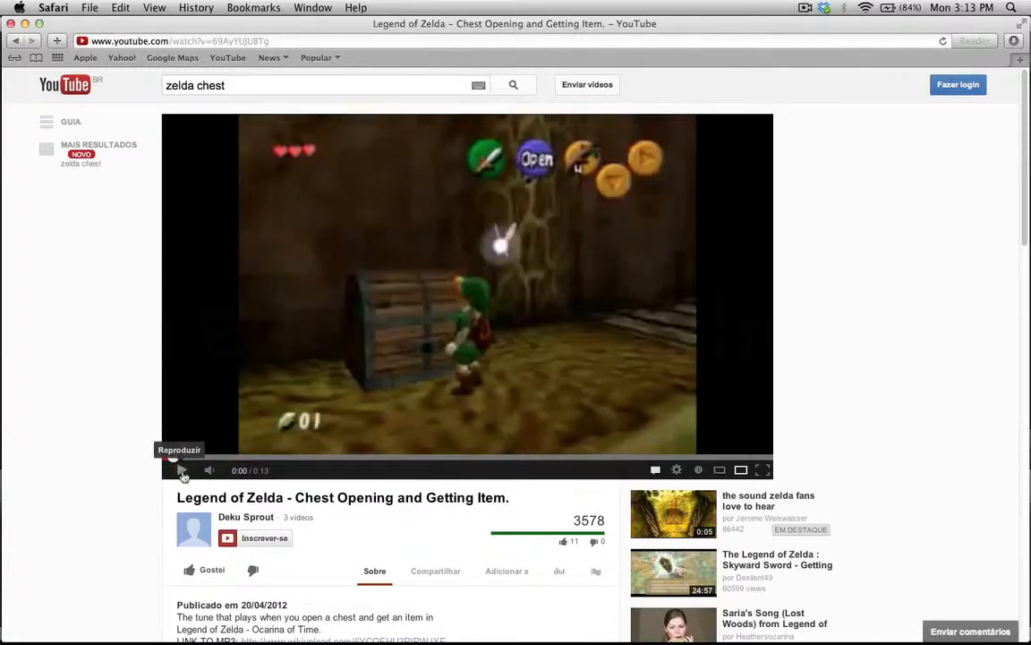
pyautogui.click(181, 470)
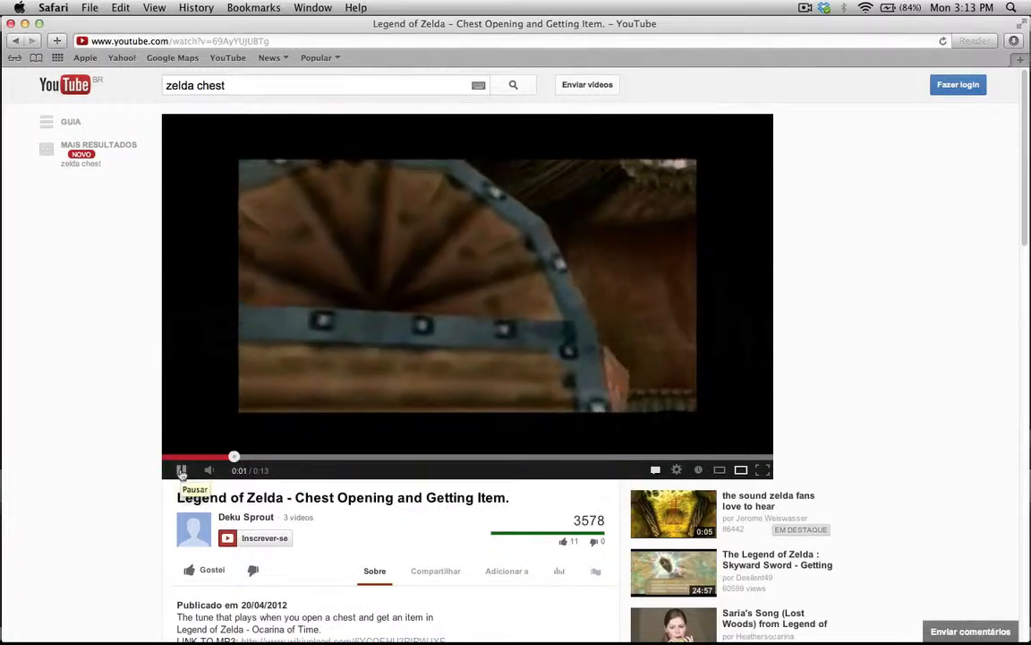
pyautogui.click(181, 470)
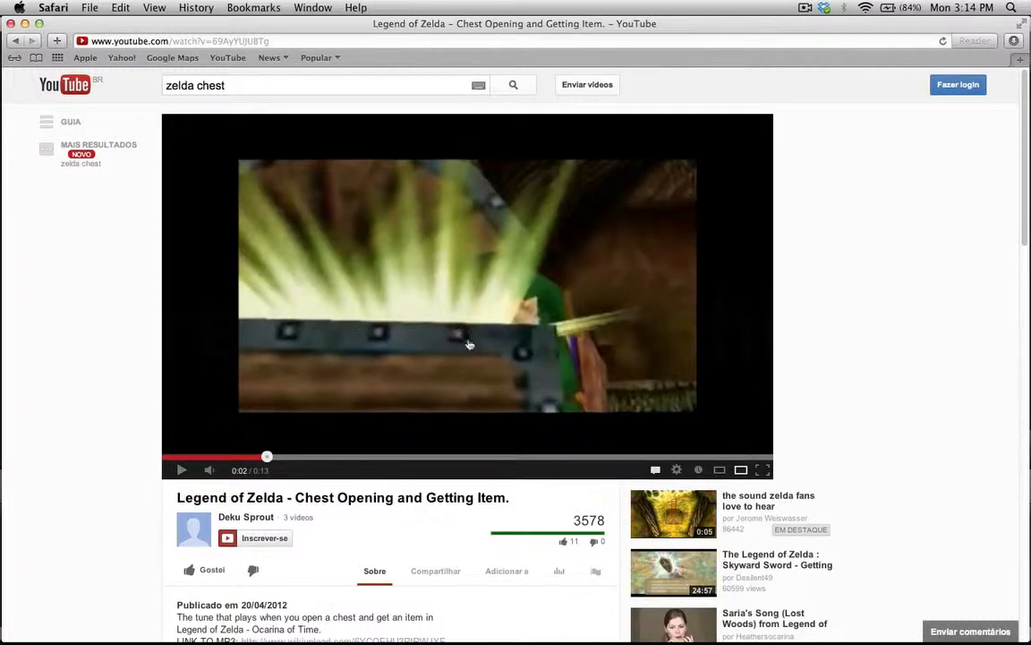
pyautogui.click(181, 470)
pyautogui.click(403, 283)
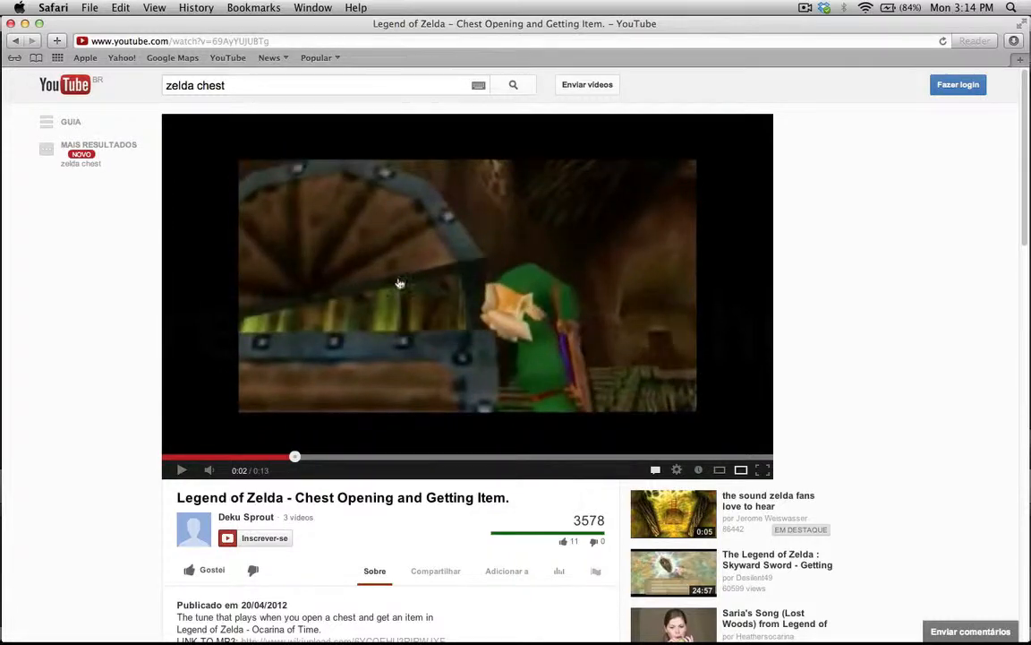
pyautogui.click(180, 470)
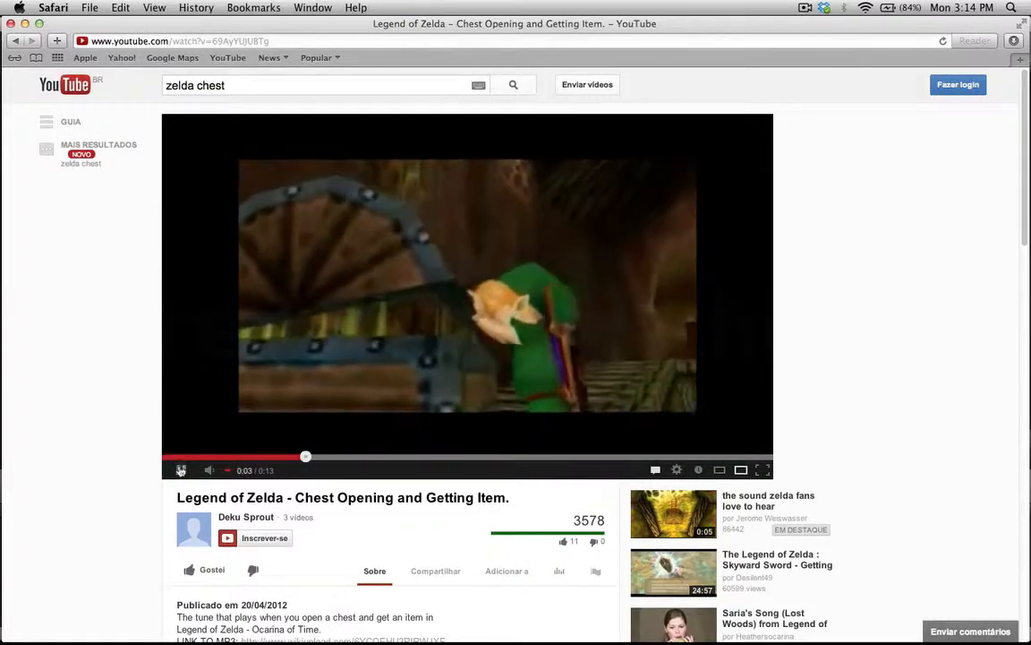
pyautogui.click(239, 253)
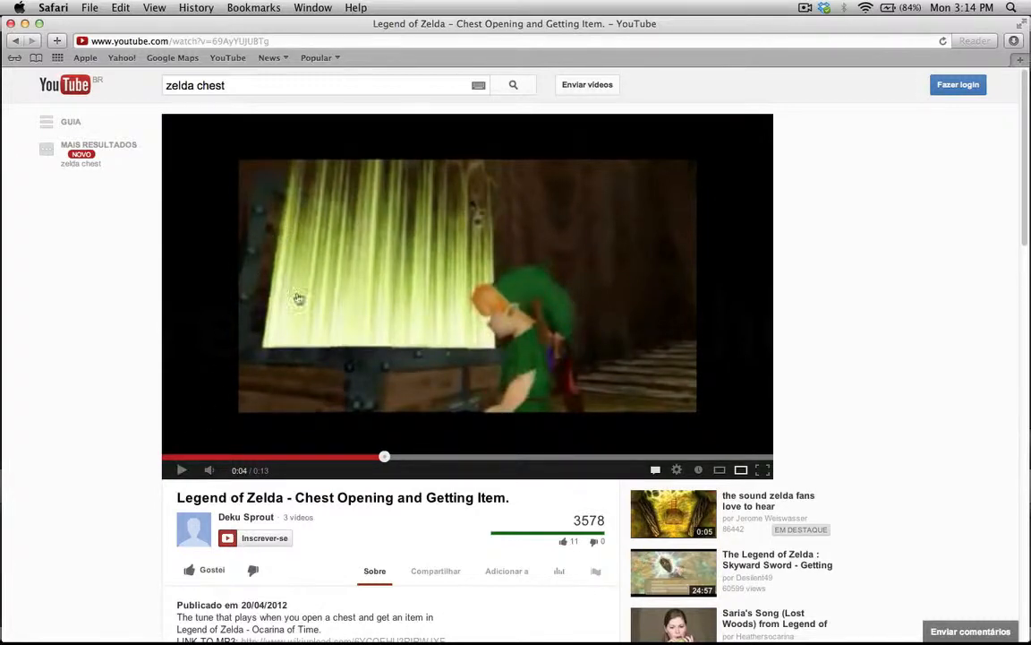
pyautogui.click(218, 458)
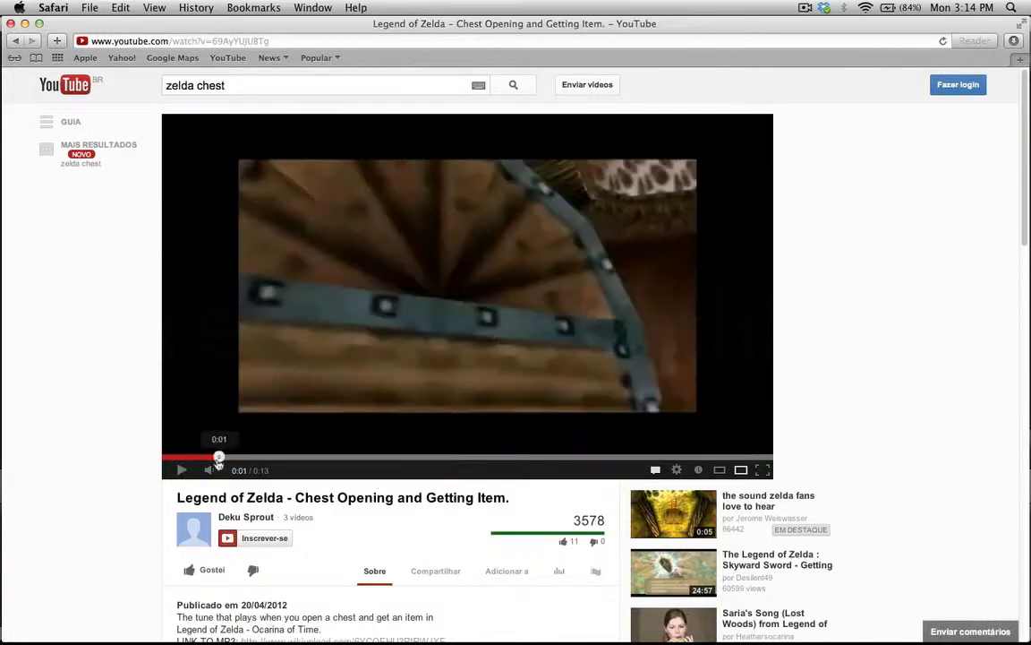
pyautogui.click(189, 458)
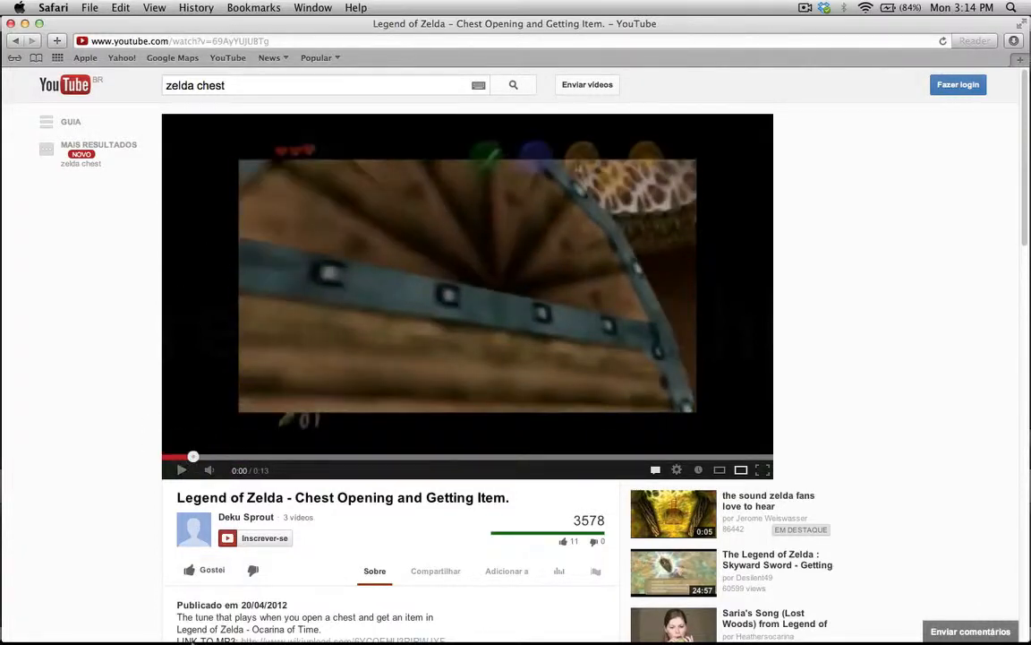
# Return to the ref folder, compare the chest reference images 01.png and 02.jpg in preview, and close the preview
pyautogui.click(184, 604)
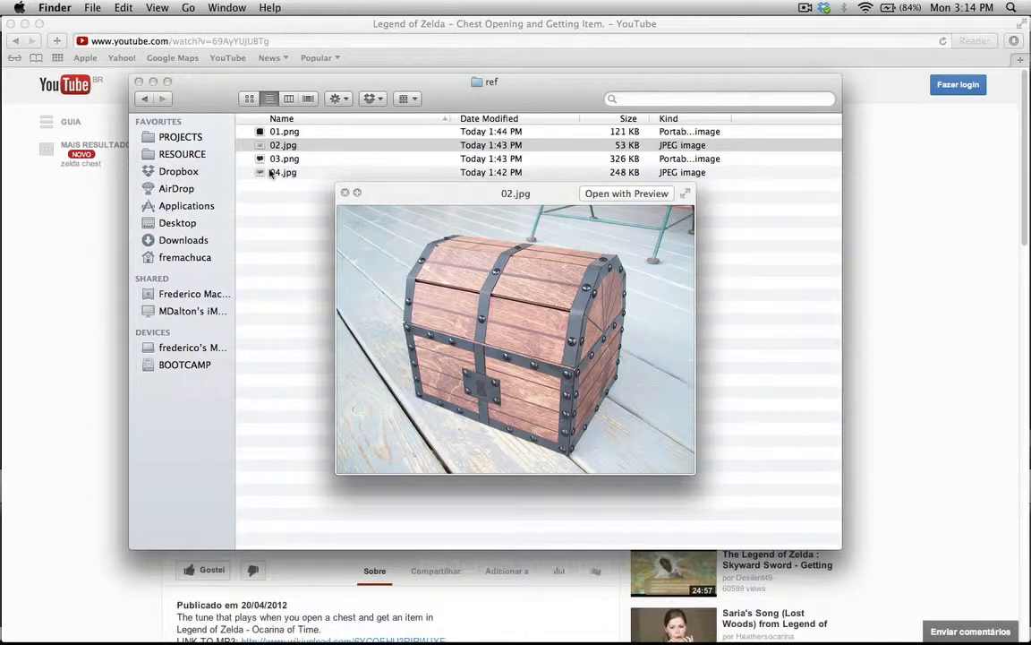
pyautogui.press('Up')
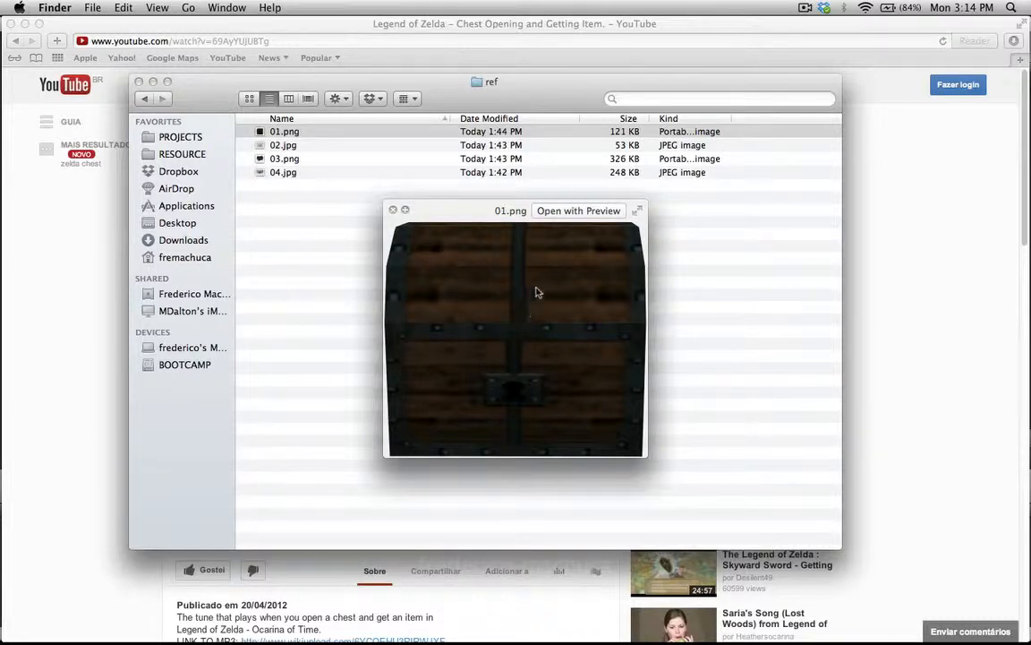
pyautogui.press('Down')
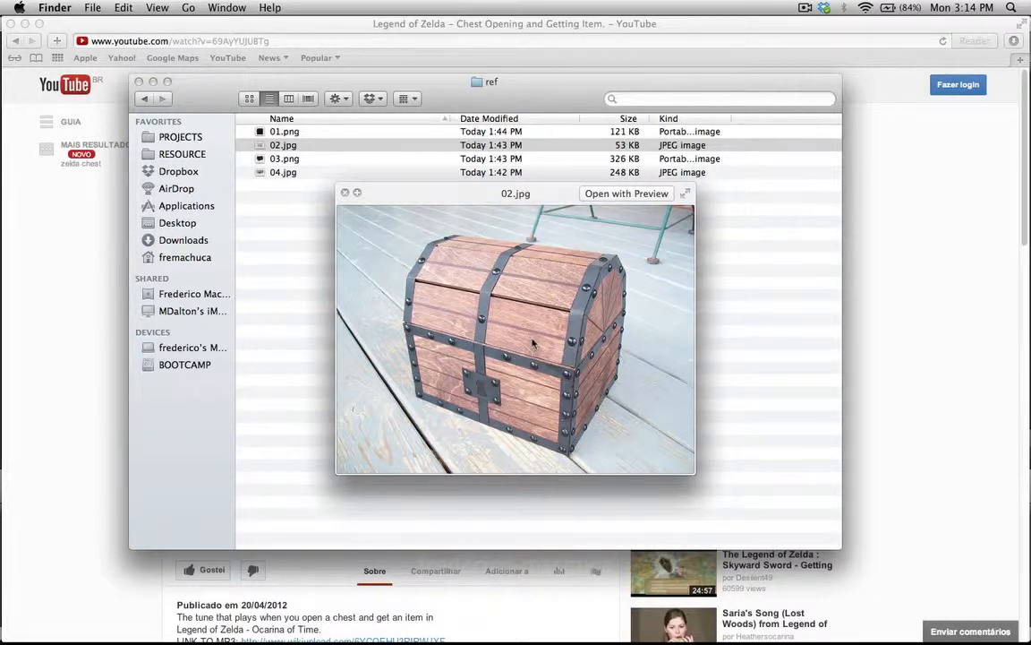
pyautogui.press('space')
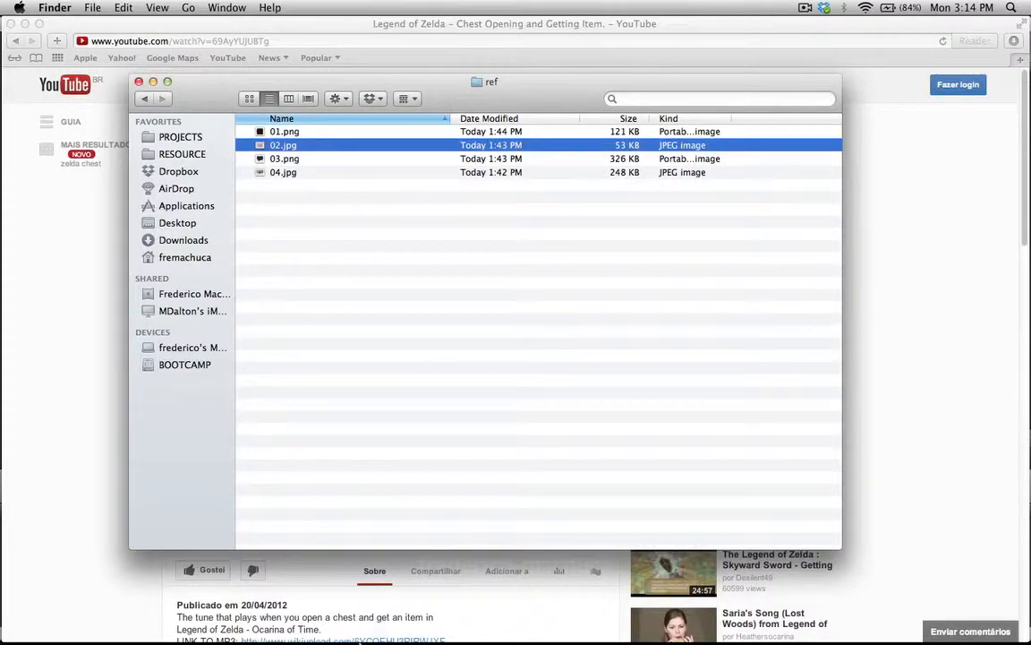
# Switch to Maya and insert an edge loop across the middle of the chest lid, running from front to back
pyautogui.click(408, 613)
pyautogui.click(600, 268)
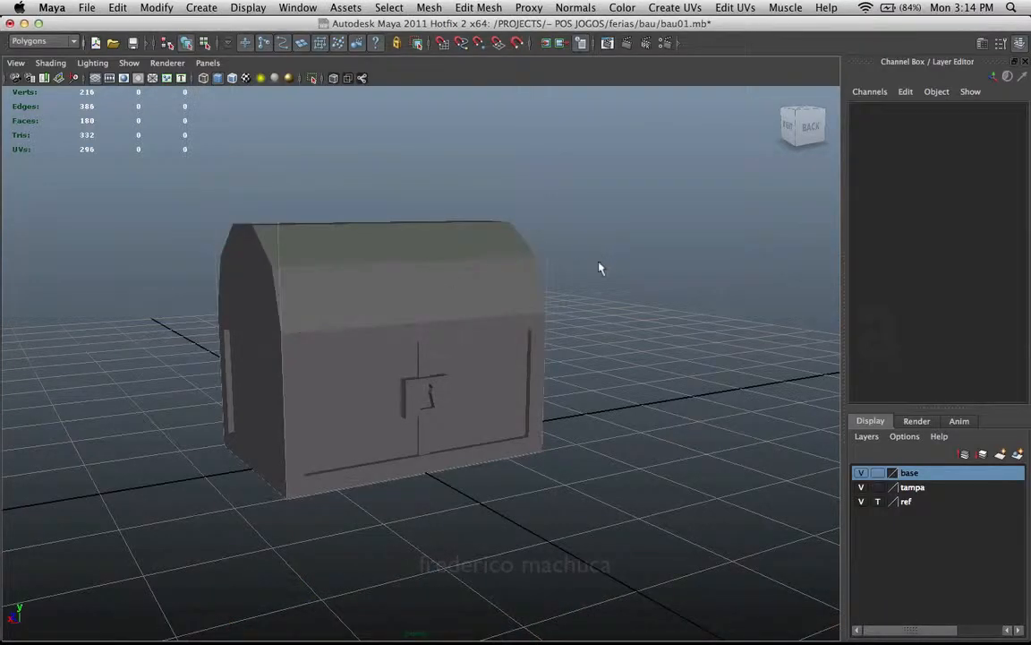
pyautogui.click(506, 269)
pyautogui.keyDown('alt'); pyautogui.moveTo(506, 269); pyautogui.dragTo(541, 260); pyautogui.keyUp('alt')
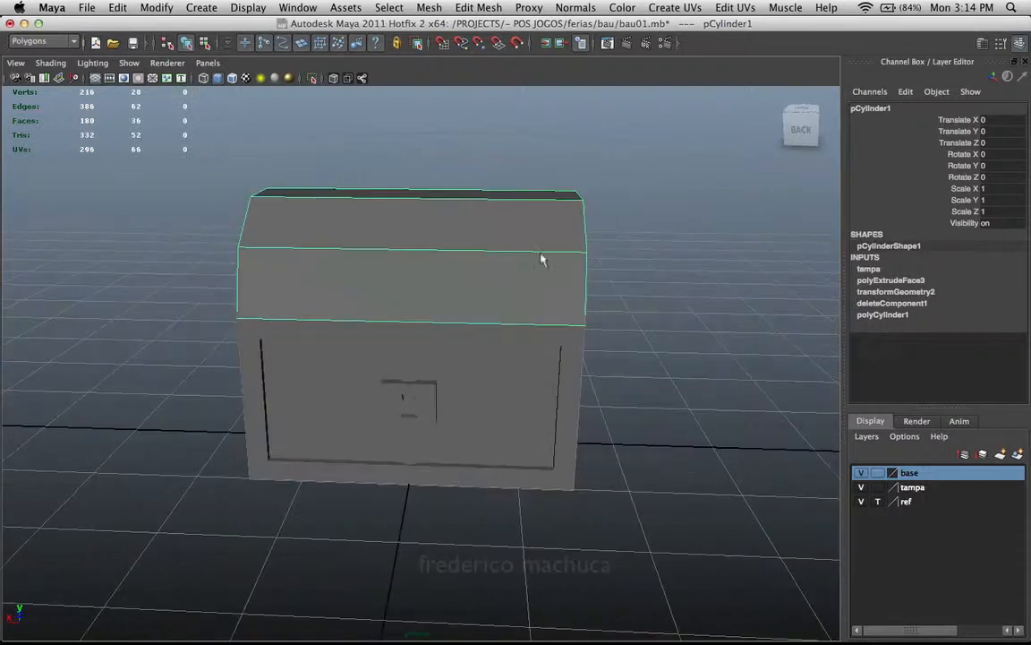
pyautogui.click(637, 195)
pyautogui.keyDown('alt'); pyautogui.moveTo(461, 240); pyautogui.dragTo(508, 267, button='middle'); pyautogui.keyUp('alt')
pyautogui.click(498, 251)
pyautogui.click(481, 8)
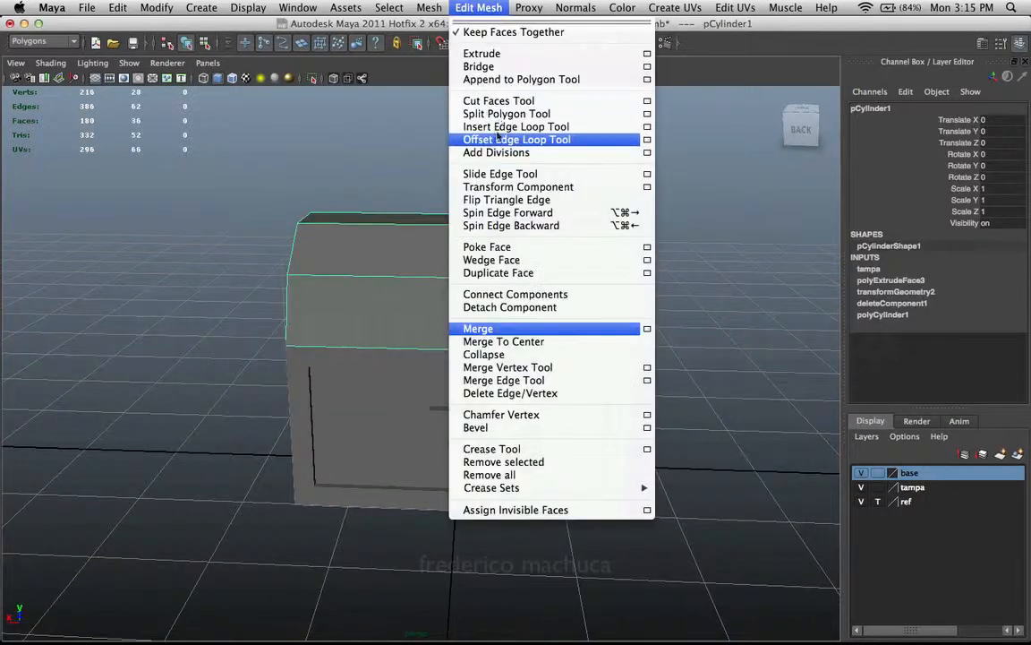
pyautogui.click(516, 126)
pyautogui.moveTo(462, 281); pyautogui.dragTo(463, 284)
pyautogui.press('w')
pyautogui.press('F8')
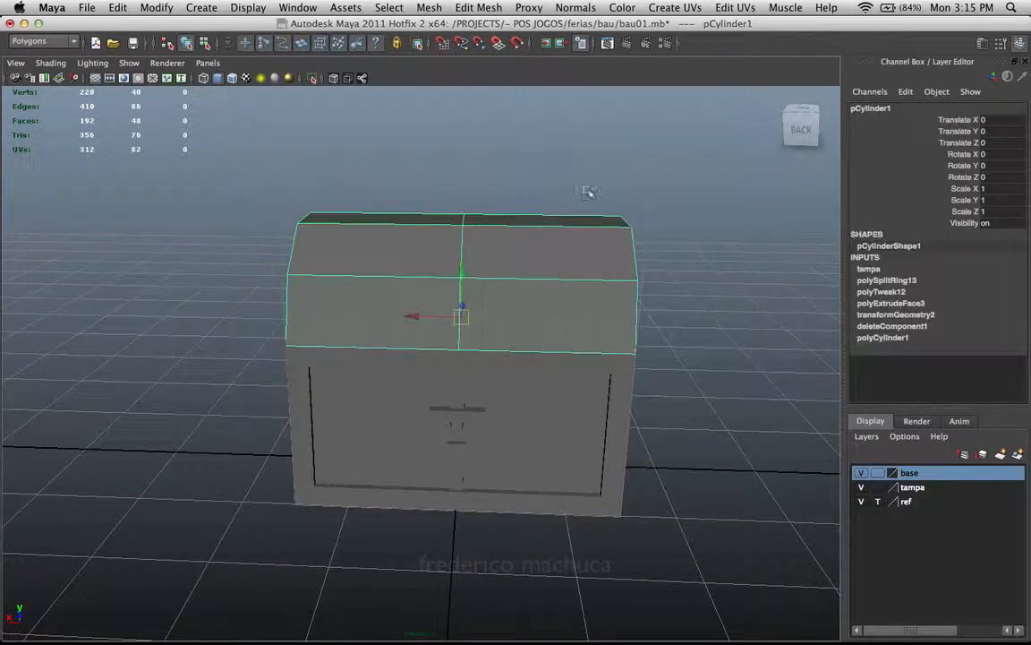
# Set the weight of the lid's middle edge loop to 0.5
pyautogui.click(873, 280)
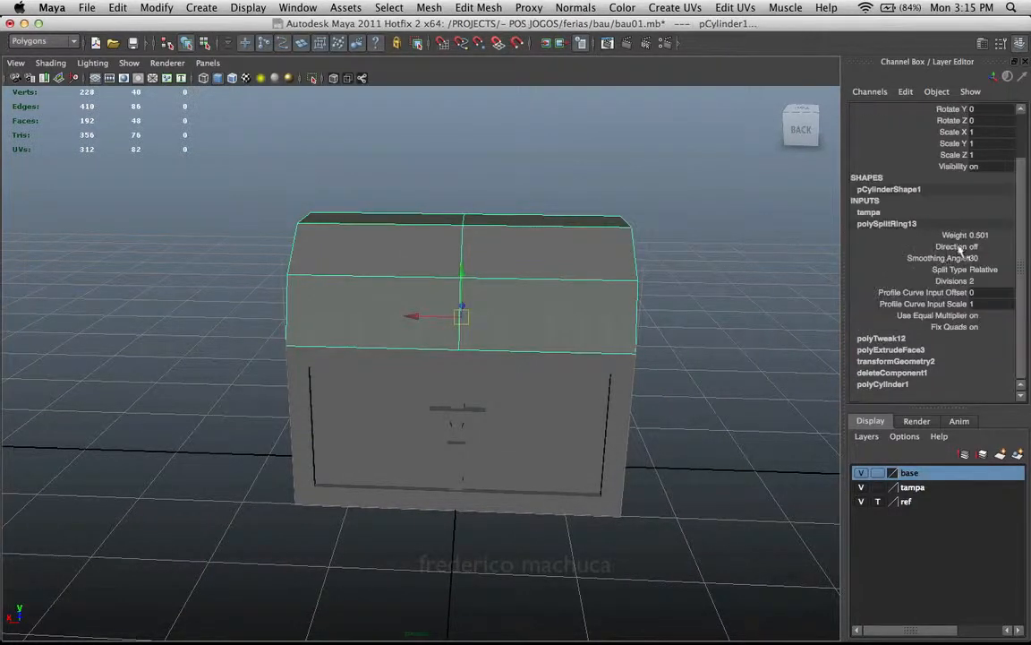
pyautogui.click(982, 235)
pyautogui.write('.5')
pyautogui.press('Return')
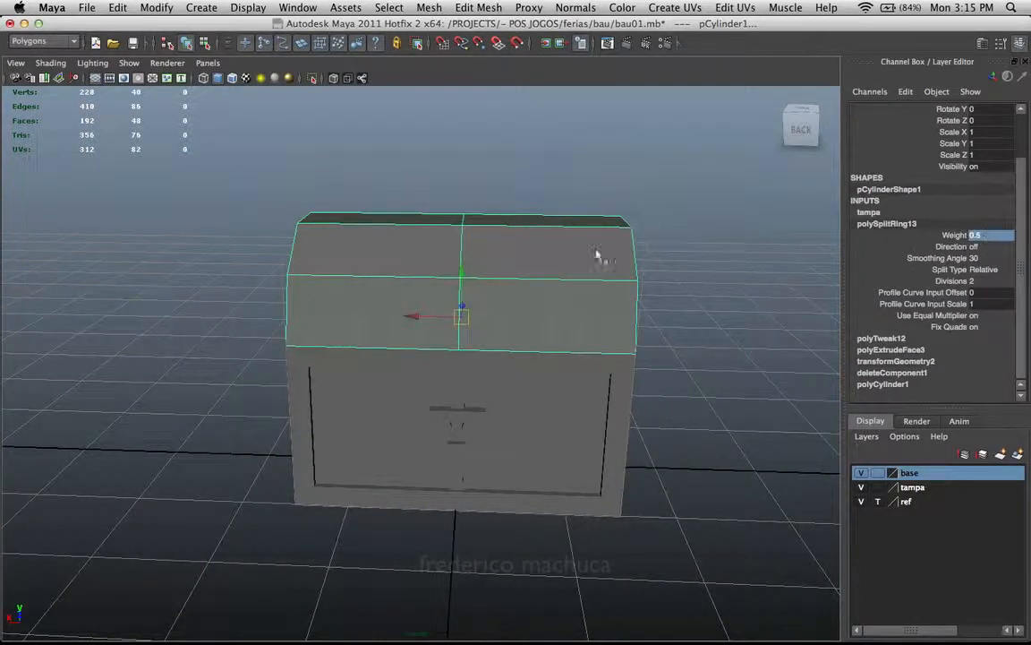
# Delete all lid faces on the +X side of the middle edge loop and return to object mode
pyautogui.click(597, 254)
pyautogui.click(575, 301)
pyautogui.click(526, 291)
pyautogui.keyDown('alt'); pyautogui.moveTo(517, 300); pyautogui.dragTo(532, 267); pyautogui.keyUp('alt')
pyautogui.moveTo(532, 267); pyautogui.dragTo(521, 302, button='right')
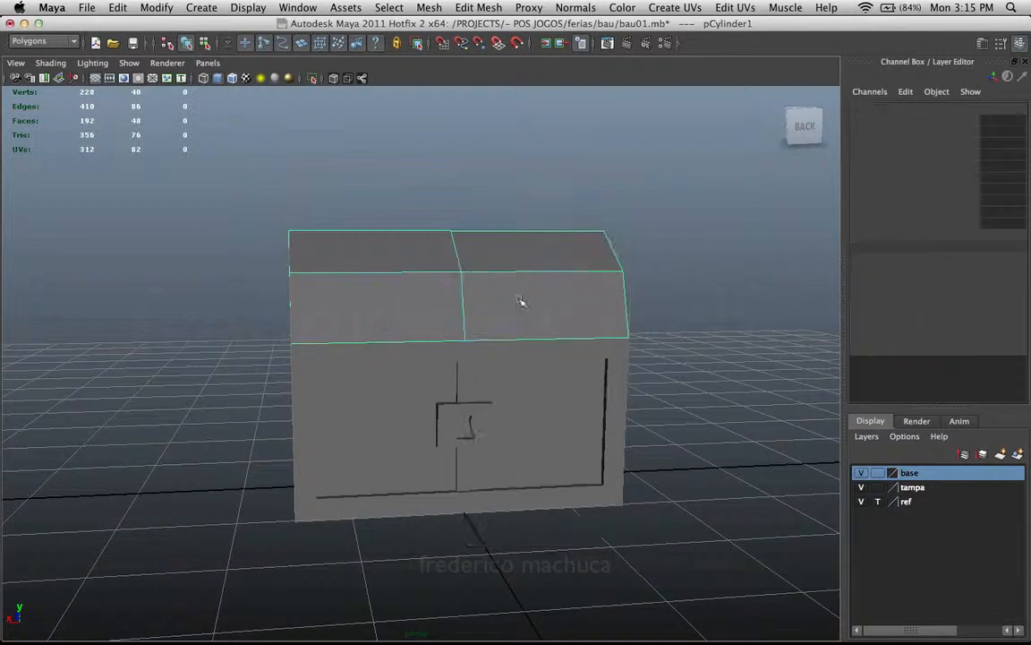
pyautogui.keyDown('alt'); pyautogui.moveTo(521, 301); pyautogui.dragTo(503, 299); pyautogui.keyUp('alt')
pyautogui.moveTo(437, 199); pyautogui.dragTo(77, 451)
pyautogui.press('Delete')
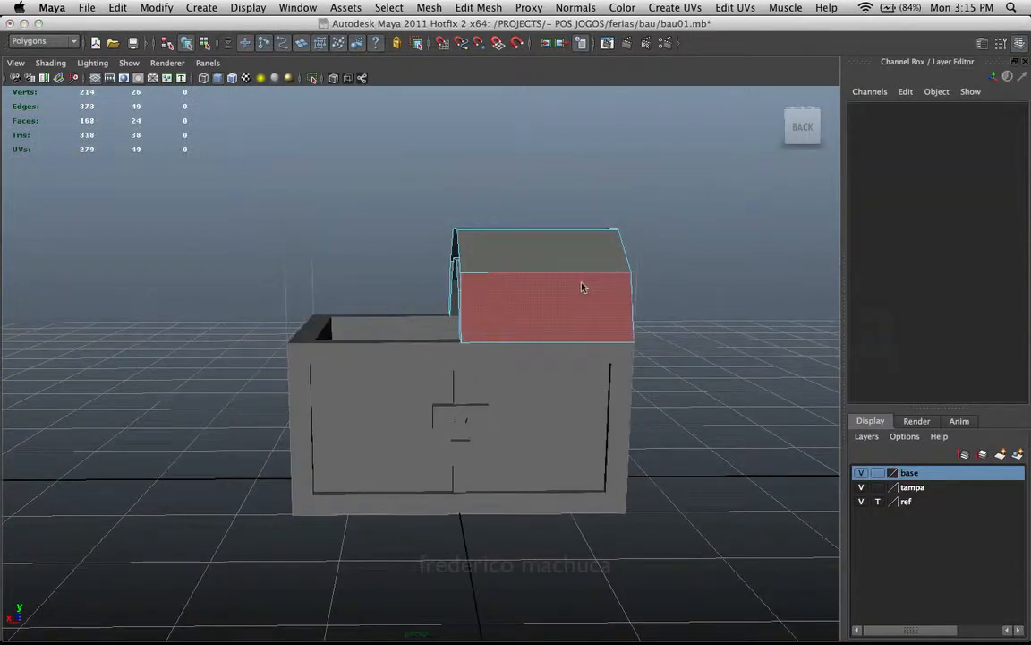
pyautogui.press('F8')
# Examine the half lid from several sides and compare it with the base's raised borders and central vertical band
pyautogui.keyDown('alt'); pyautogui.moveTo(588, 281); pyautogui.dragTo(520, 275); pyautogui.keyUp('alt')
pyautogui.click(633, 313)
pyautogui.click(548, 287)
pyautogui.click(697, 292)
pyautogui.click(486, 292)
pyautogui.click(596, 294)
pyautogui.click(536, 302)
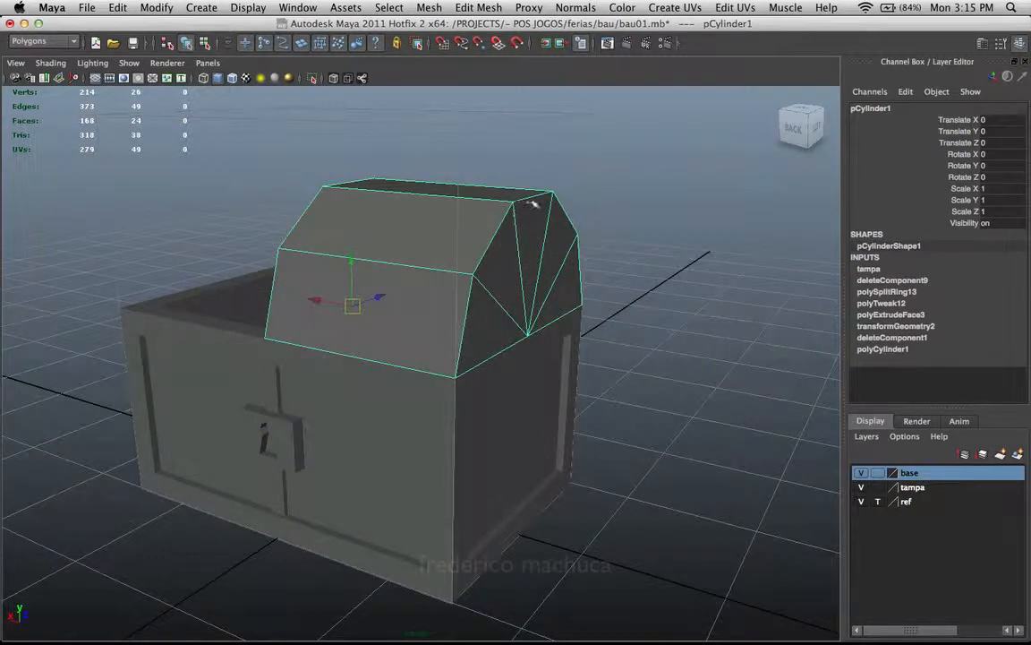
pyautogui.keyDown('alt'); pyautogui.moveTo(511, 222); pyautogui.dragTo(375, 341); pyautogui.keyUp('alt')
pyautogui.keyDown('alt'); pyautogui.moveTo(424, 303); pyautogui.dragTo(403, 320); pyautogui.keyUp('alt')
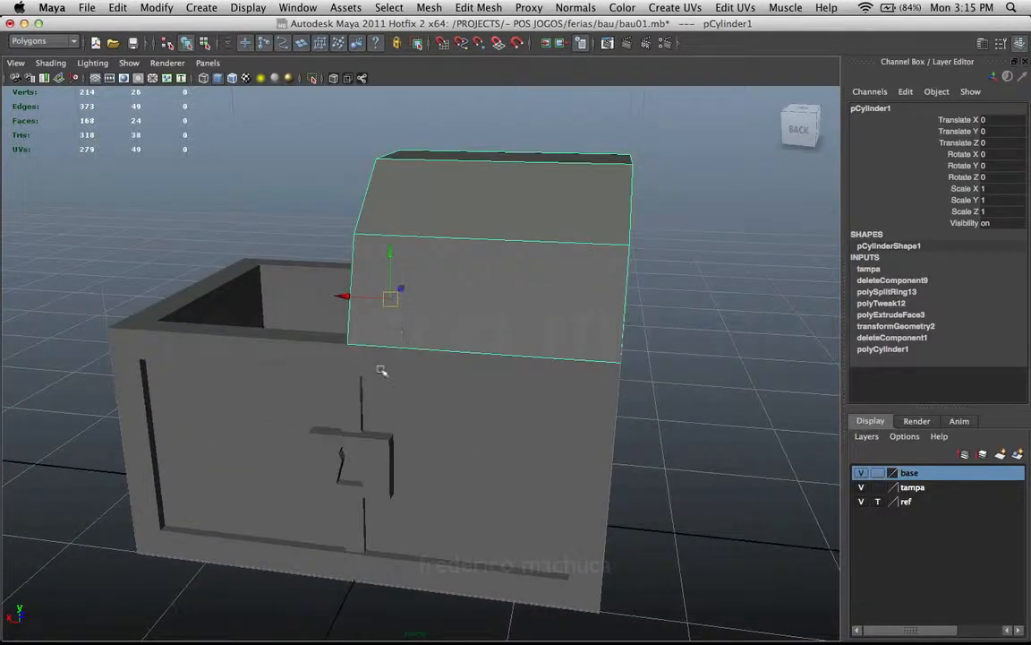
pyautogui.keyDown('alt'); pyautogui.moveTo(380, 370); pyautogui.dragTo(364, 309); pyautogui.keyUp('alt')
pyautogui.keyDown('alt'); pyautogui.moveTo(365, 269); pyautogui.dragTo(347, 362); pyautogui.keyUp('alt')
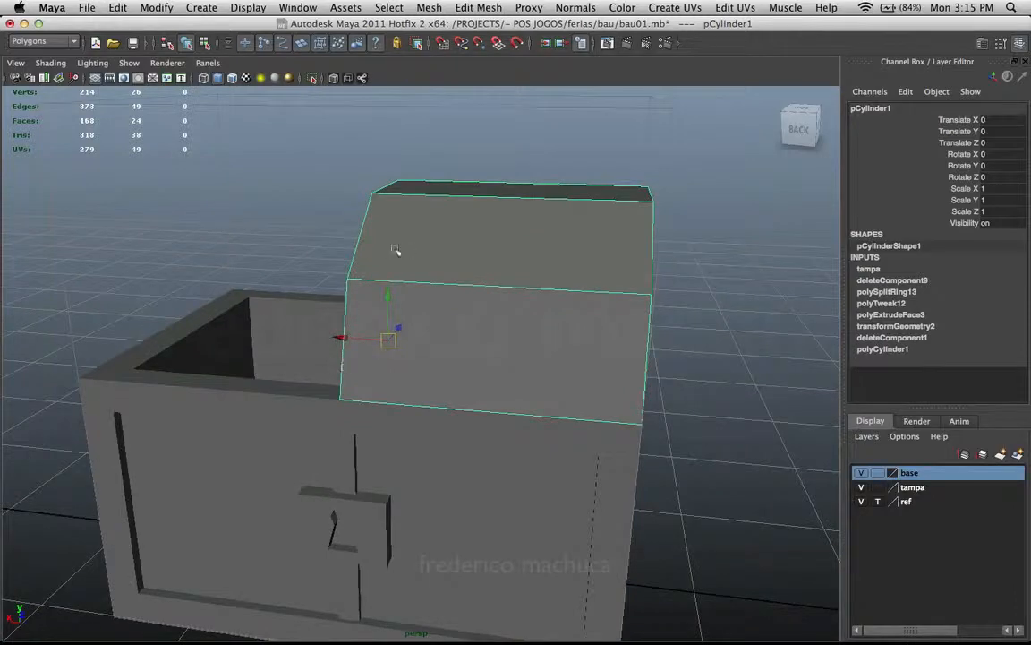
pyautogui.keyDown('alt'); pyautogui.moveTo(395, 249); pyautogui.dragTo(454, 181); pyautogui.keyUp('alt')
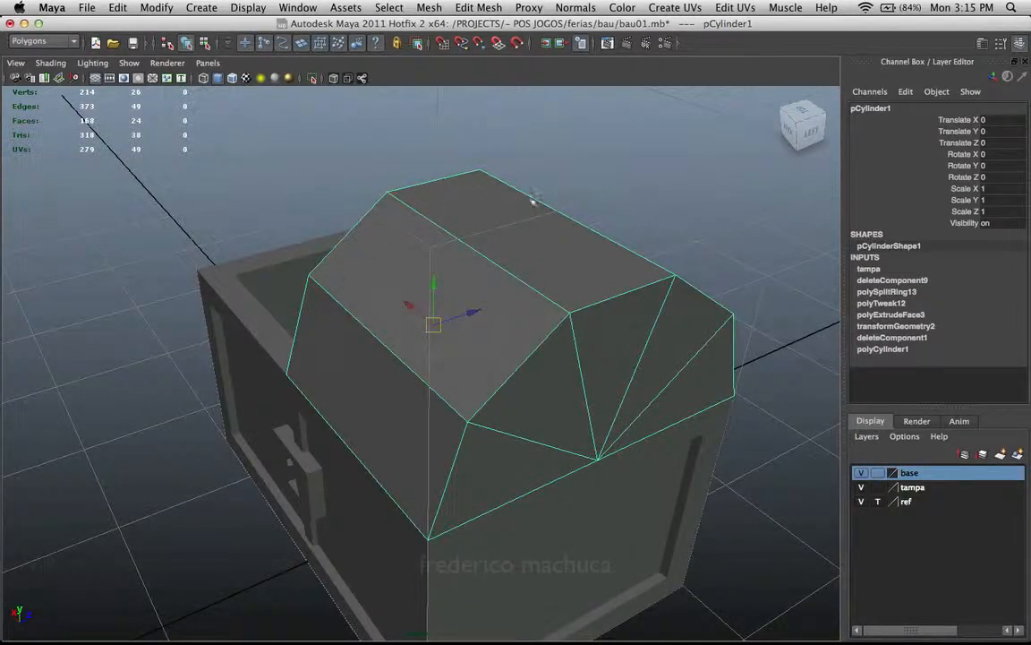
pyautogui.keyDown('alt'); pyautogui.moveTo(322, 351); pyautogui.dragTo(382, 200, button='middle'); pyautogui.keyUp('alt')
pyautogui.keyDown('alt'); pyautogui.moveTo(383, 200); pyautogui.dragTo(423, 327, button='right'); pyautogui.keyUp('alt')
pyautogui.click(424, 327)
pyautogui.keyDown('alt'); pyautogui.moveTo(425, 381); pyautogui.dragTo(392, 291); pyautogui.keyUp('alt')
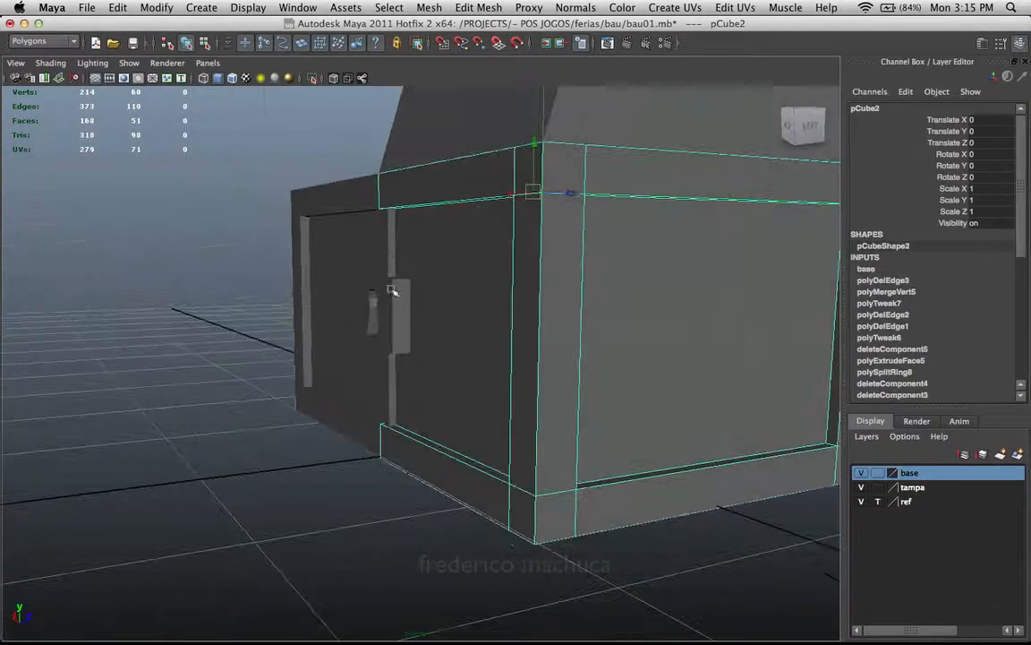
pyautogui.click(387, 238)
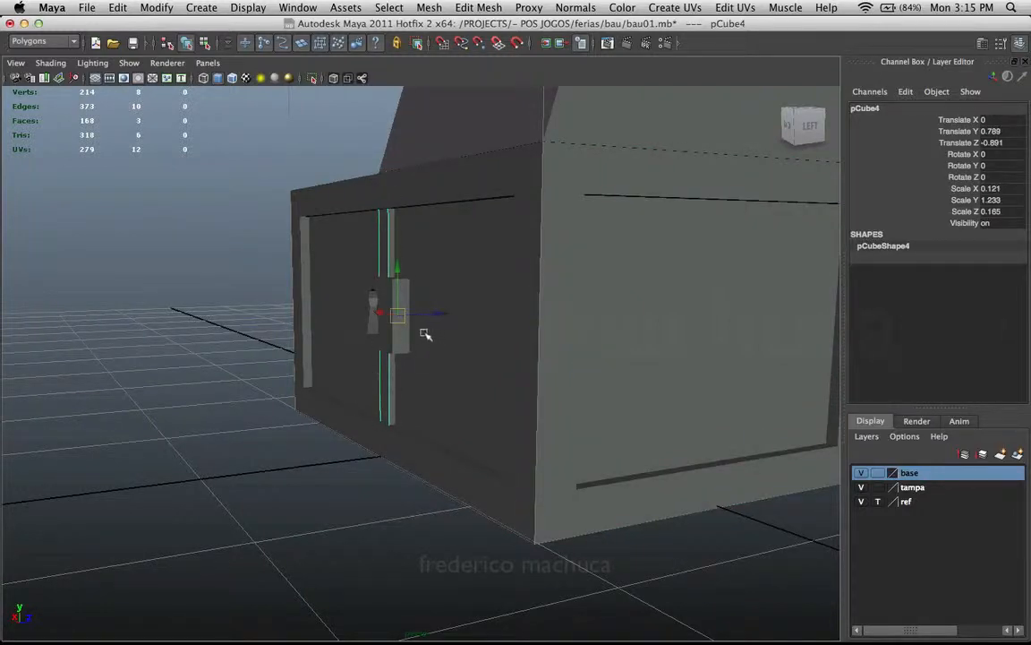
pyautogui.keyDown('alt'); pyautogui.moveTo(460, 282); pyautogui.dragTo(410, 257, button='right'); pyautogui.keyUp('alt')
pyautogui.keyDown('alt'); pyautogui.moveTo(410, 258); pyautogui.dragTo(414, 365, button='middle'); pyautogui.keyUp('alt')
# Insert an edge loop on the half lid close to its cut middle edge to form a narrow band
pyautogui.click(448, 272)
pyautogui.keyDown('alt'); pyautogui.moveTo(449, 271); pyautogui.dragTo(406, 290); pyautogui.keyUp('alt')
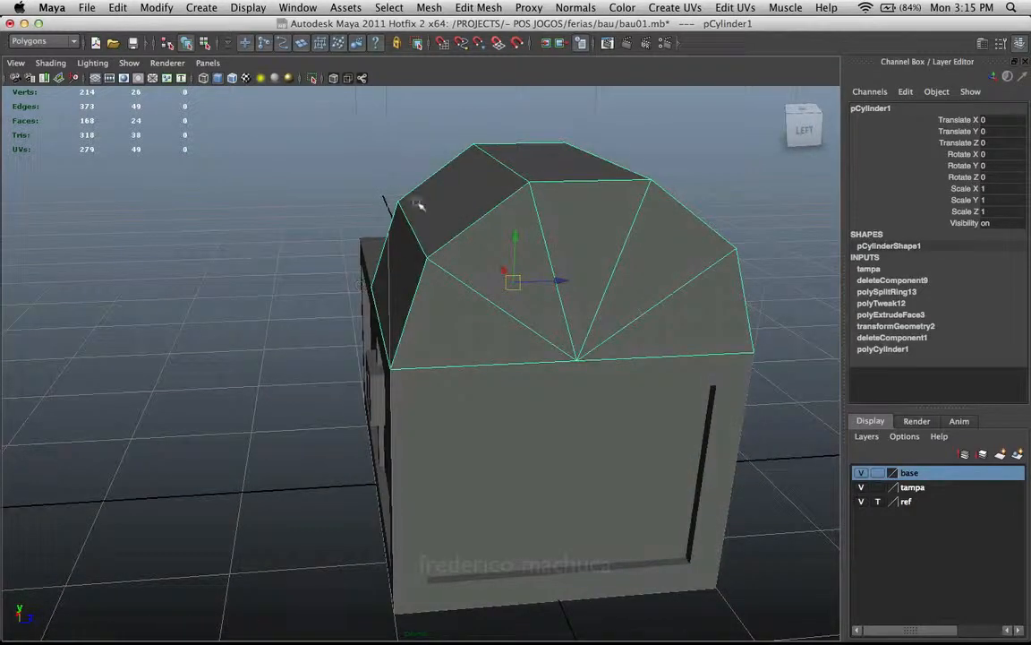
pyautogui.keyDown('alt'); pyautogui.moveTo(419, 206); pyautogui.dragTo(366, 303, button='middle'); pyautogui.keyUp('alt')
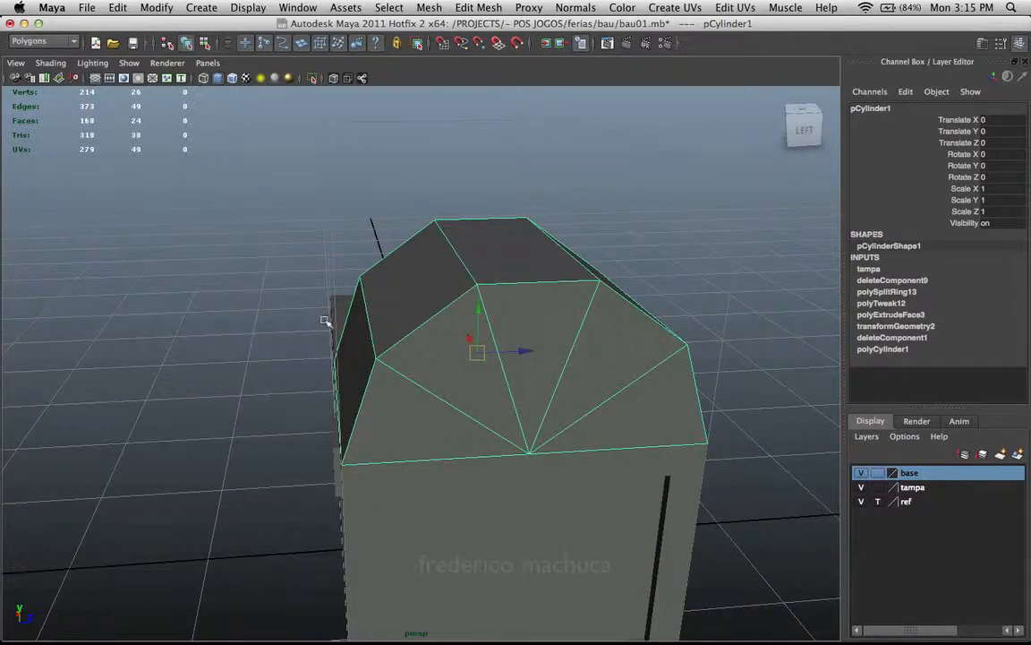
pyautogui.keyDown('alt'); pyautogui.moveTo(291, 284); pyautogui.dragTo(416, 307); pyautogui.keyUp('alt')
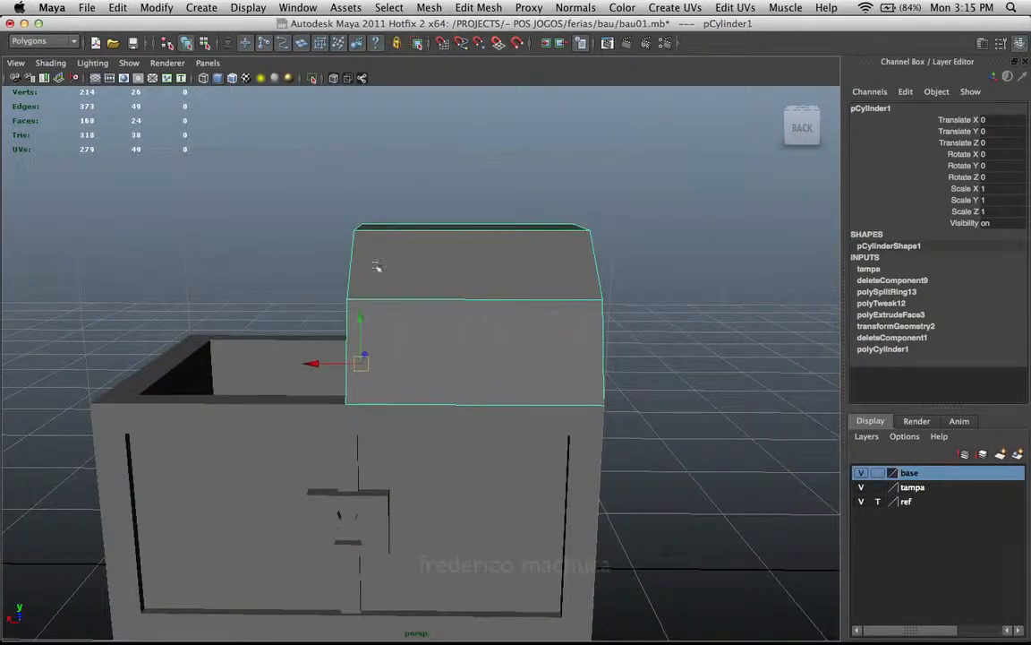
pyautogui.click(478, 7)
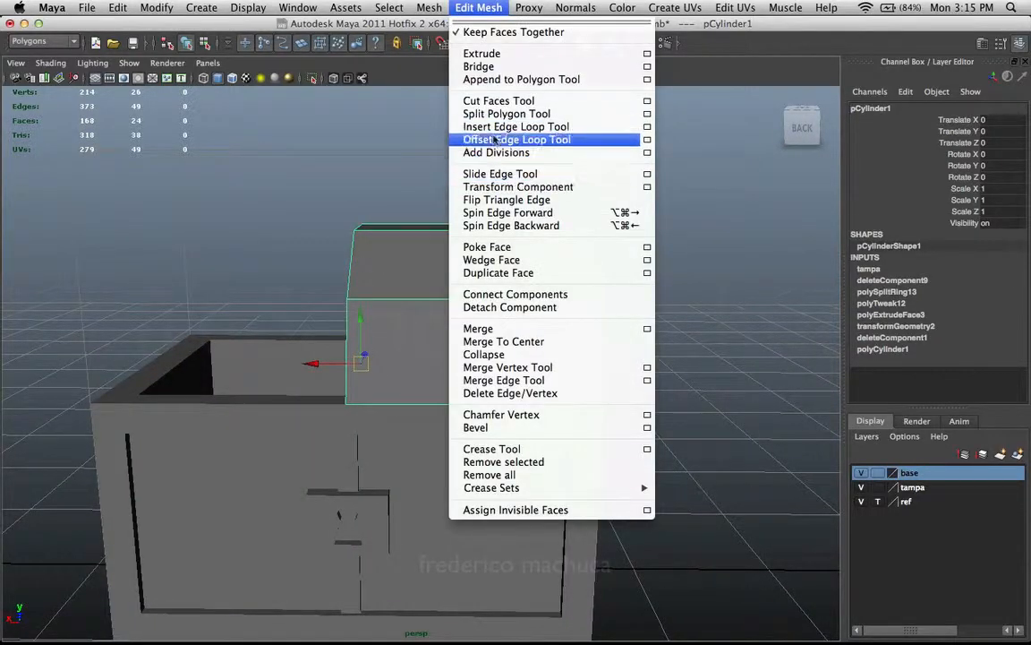
pyautogui.click(501, 126)
pyautogui.keyDown('alt'); pyautogui.moveTo(484, 135); pyautogui.dragTo(405, 258); pyautogui.keyUp('alt')
pyautogui.keyDown('alt'); pyautogui.moveTo(501, 232); pyautogui.dragTo(427, 279); pyautogui.keyUp('alt')
pyautogui.press('F11')
pyautogui.click(394, 259)
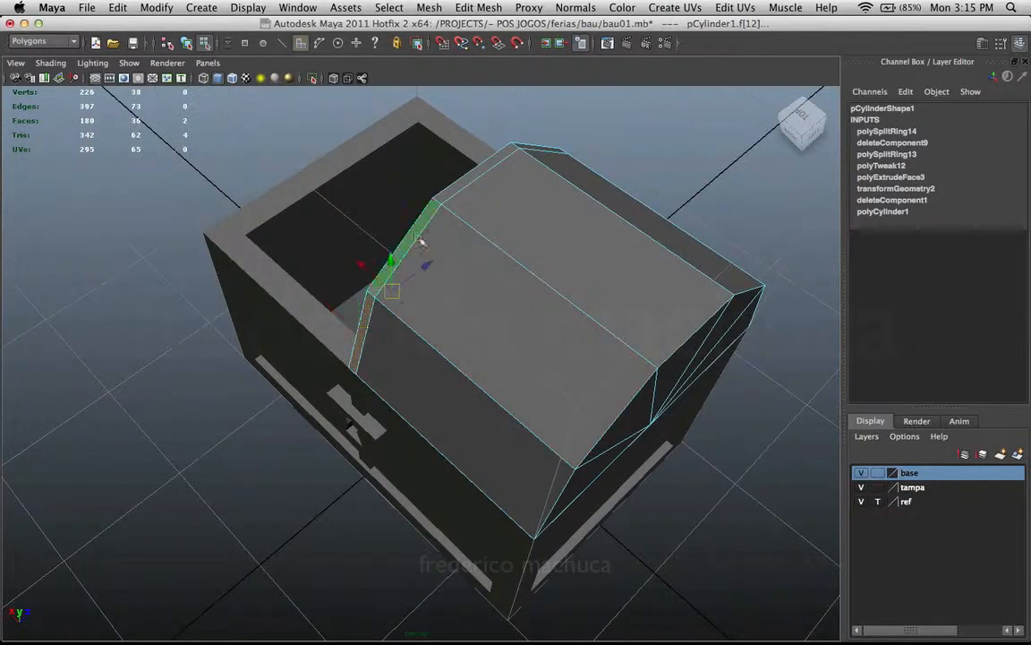
pyautogui.keyDown('alt'); pyautogui.moveTo(463, 195); pyautogui.dragTo(495, 265); pyautogui.keyUp('alt')
pyautogui.keyDown('shift'); pyautogui.click(495, 265); pyautogui.keyUp('shift')
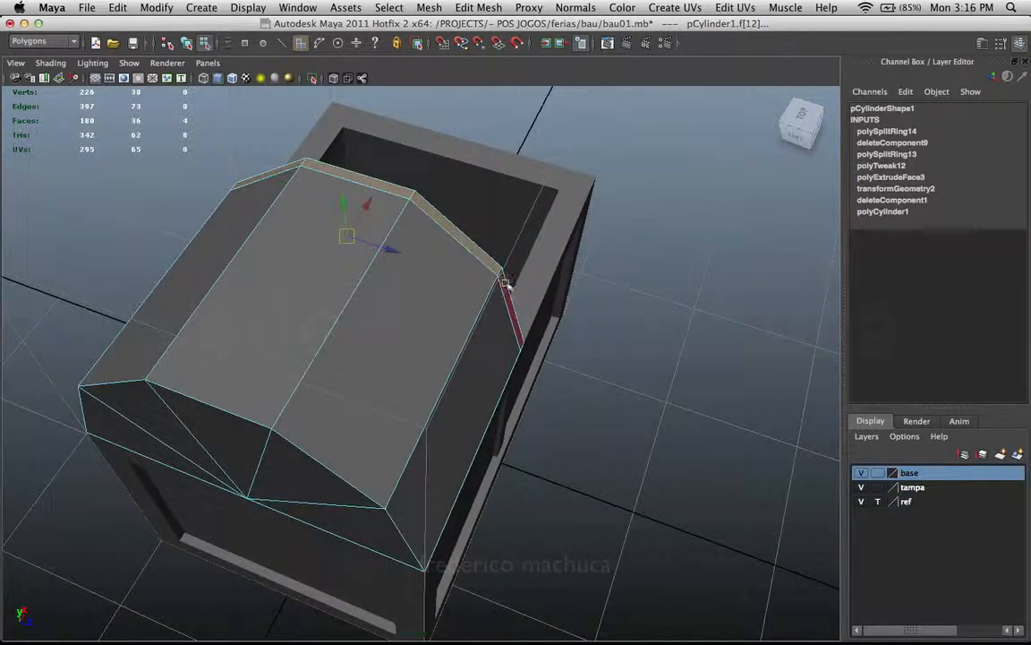
pyautogui.keyDown('shift'); pyautogui.click(506, 288); pyautogui.keyUp('shift')
pyautogui.keyDown('alt'); pyautogui.moveTo(566, 287); pyautogui.dragTo(456, 223); pyautogui.keyUp('alt')
pyautogui.scroll(-2, 464, 137)
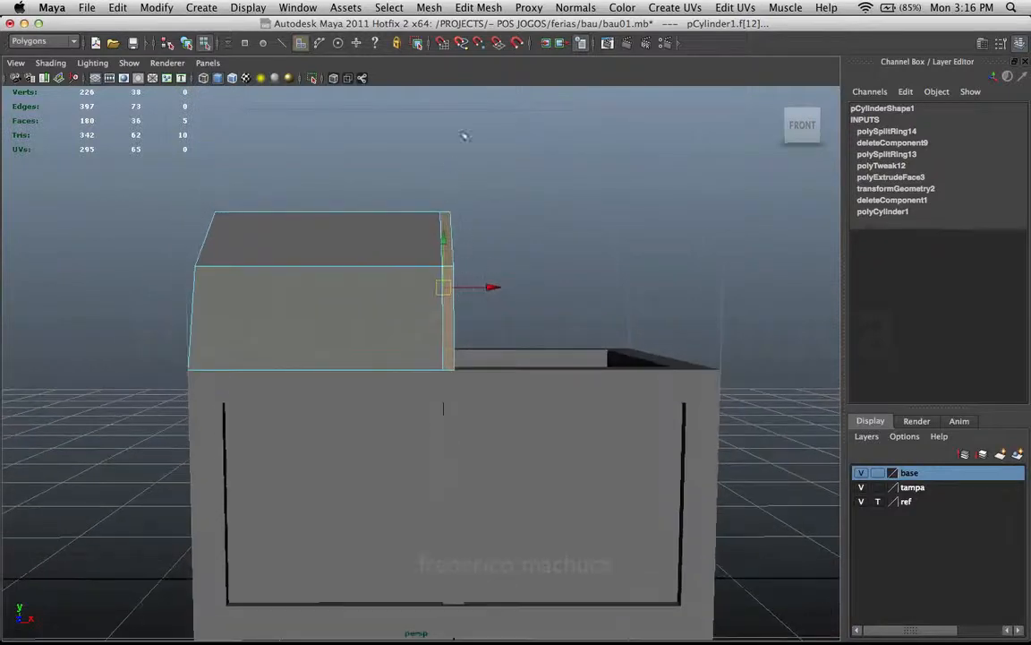
pyautogui.click(479, 7)
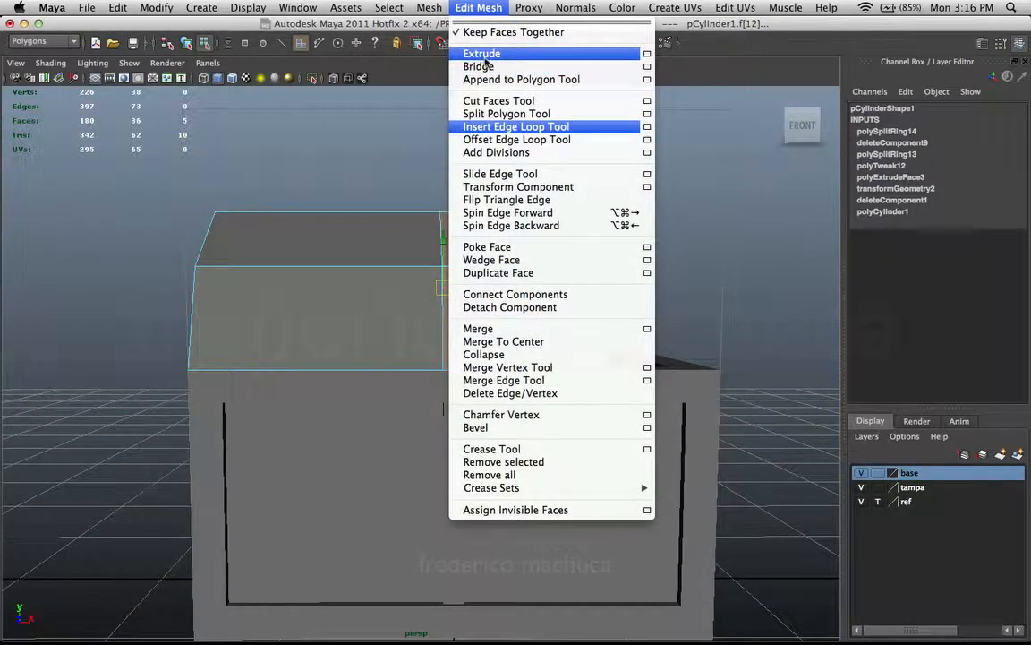
pyautogui.click(482, 55)
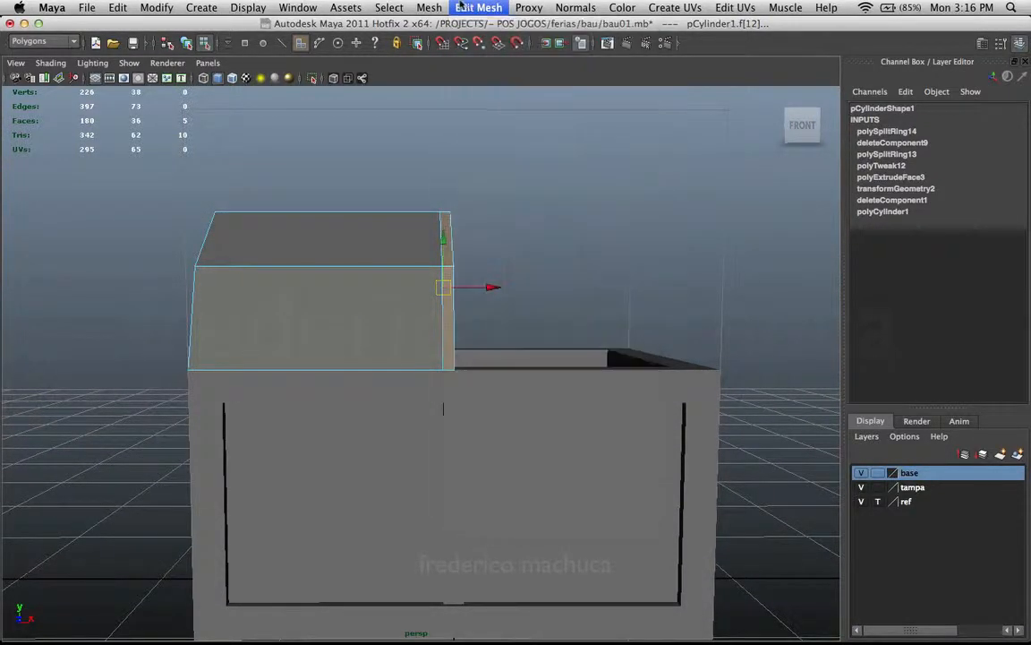
pyautogui.keyDown('alt'); pyautogui.moveTo(537, 268); pyautogui.dragTo(315, 258); pyautogui.keyUp('alt')
pyautogui.click(694, 230)
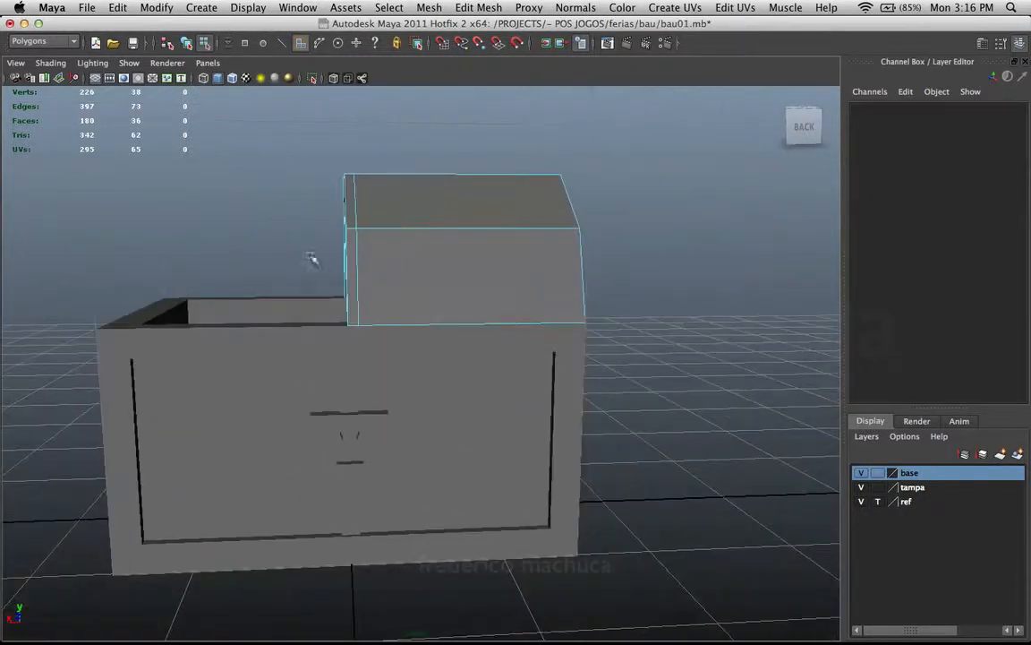
# Raise all of the half lid's bottom vertices slightly above the base's upper rim
pyautogui.scroll(3, 428, 245)
pyautogui.keyDown('alt'); pyautogui.moveTo(428, 244); pyautogui.dragTo(407, 254); pyautogui.keyUp('alt')
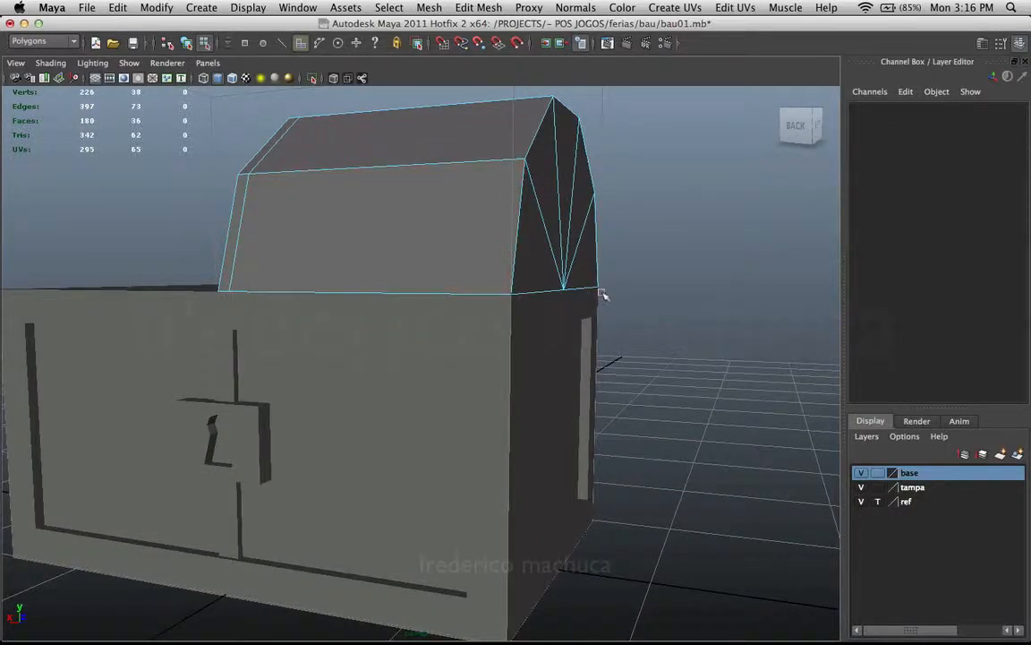
pyautogui.keyDown('alt'); pyautogui.moveTo(308, 288); pyautogui.dragTo(301, 293); pyautogui.keyUp('alt')
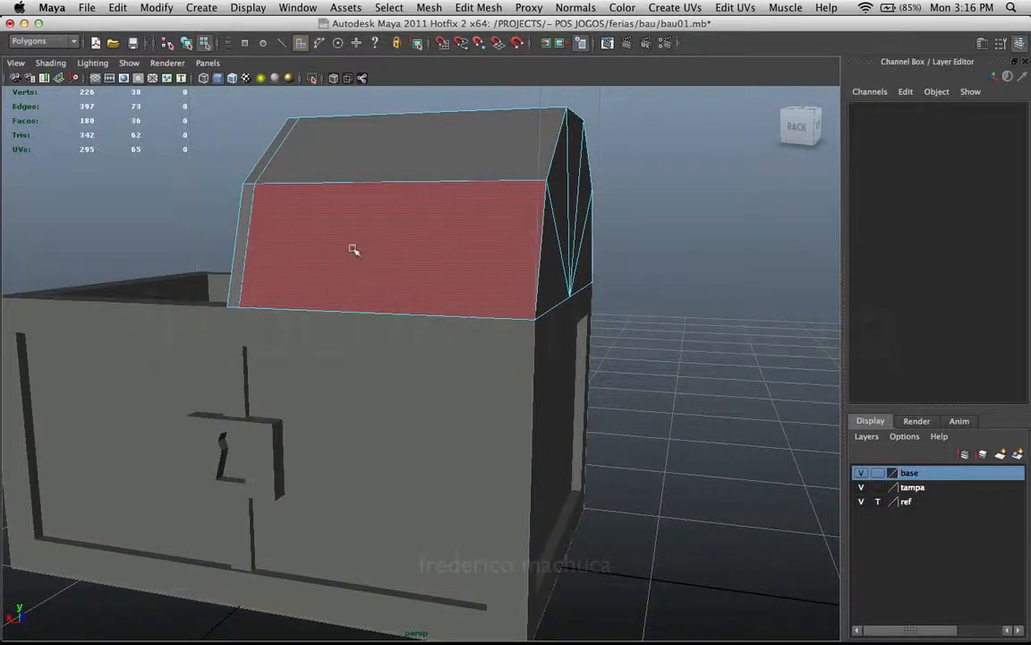
pyautogui.press('F8')
pyautogui.press('4')
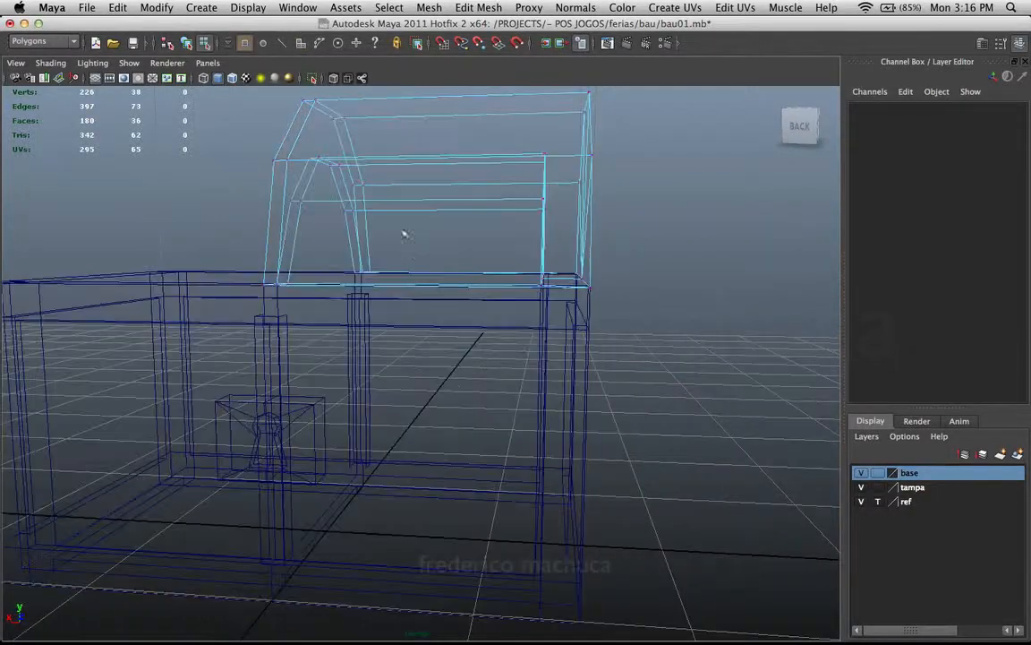
pyautogui.keyDown('alt'); pyautogui.moveTo(390, 249); pyautogui.dragTo(428, 271); pyautogui.keyUp('alt')
pyautogui.moveTo(271, 254); pyautogui.dragTo(619, 314)
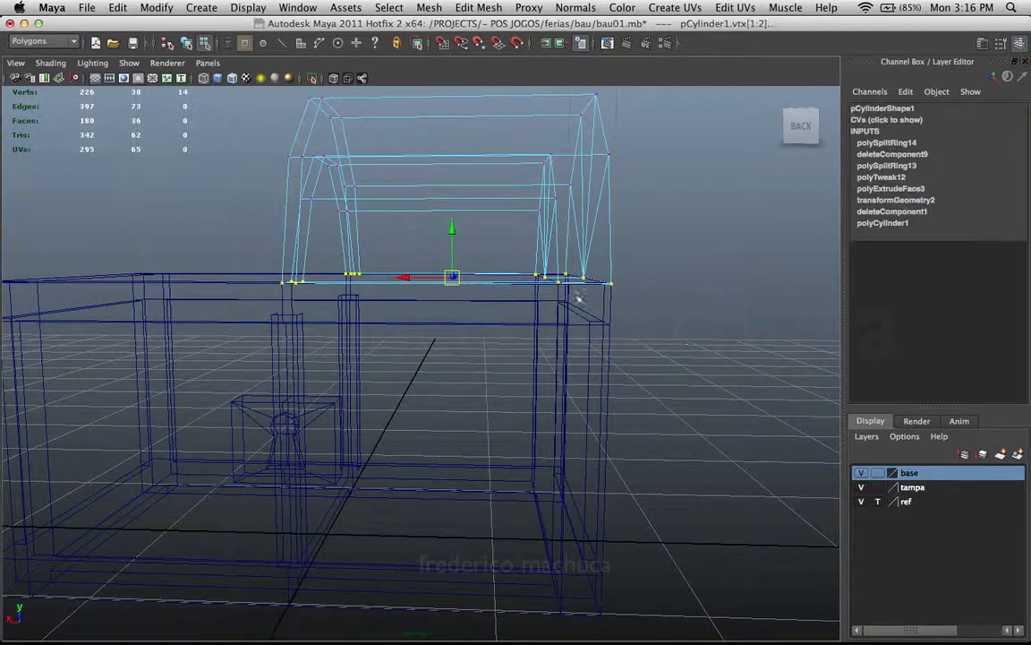
pyautogui.click(454, 261)
pyautogui.press('z')
pyautogui.moveTo(453, 269)
pyautogui.mouseDown()
pyautogui.moveTo(454, 260)
pyautogui.moveTo(302, 266)
pyautogui.mouseUp()
pyautogui.press('5')
# Extrude the lid's six bottom rim faces down to the base with Local Translate Z -0.033 and return to object mode
pyautogui.rightClick(303, 215)
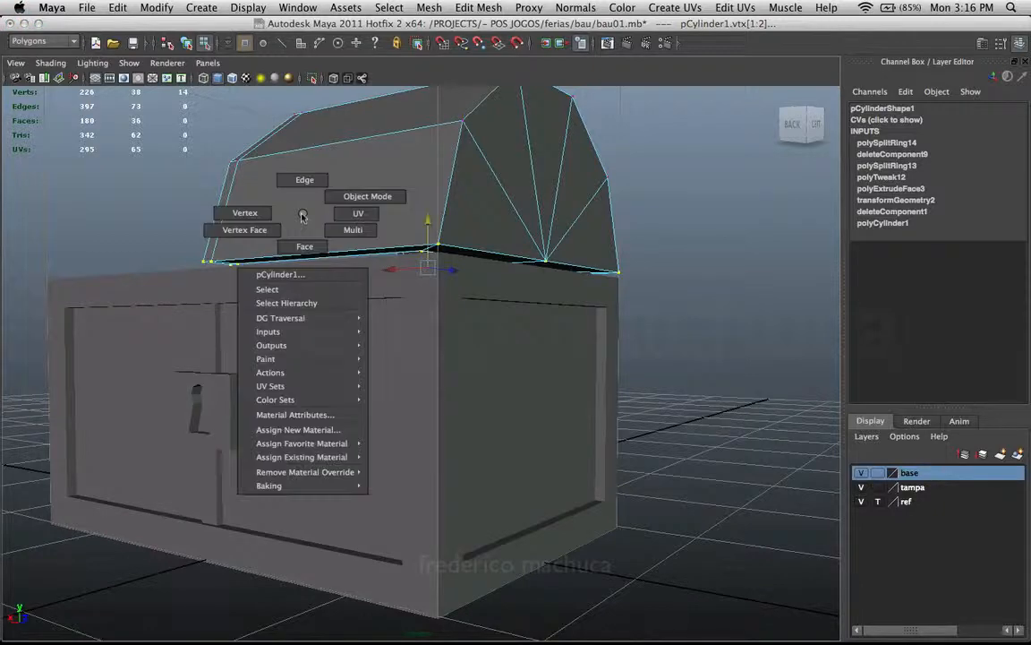
pyautogui.moveTo(302, 230); pyautogui.dragTo(301, 244, button='right')
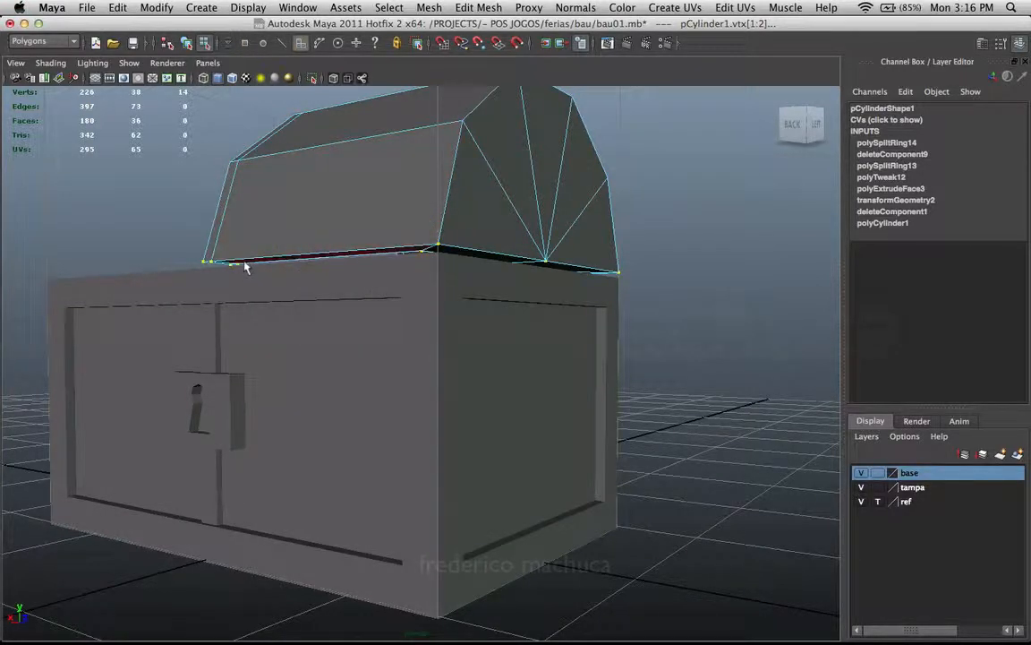
pyautogui.click(244, 263)
pyautogui.keyDown('alt'); pyautogui.moveTo(237, 264); pyautogui.dragTo(246, 240); pyautogui.keyUp('alt')
pyautogui.click(246, 240)
pyautogui.press('4')
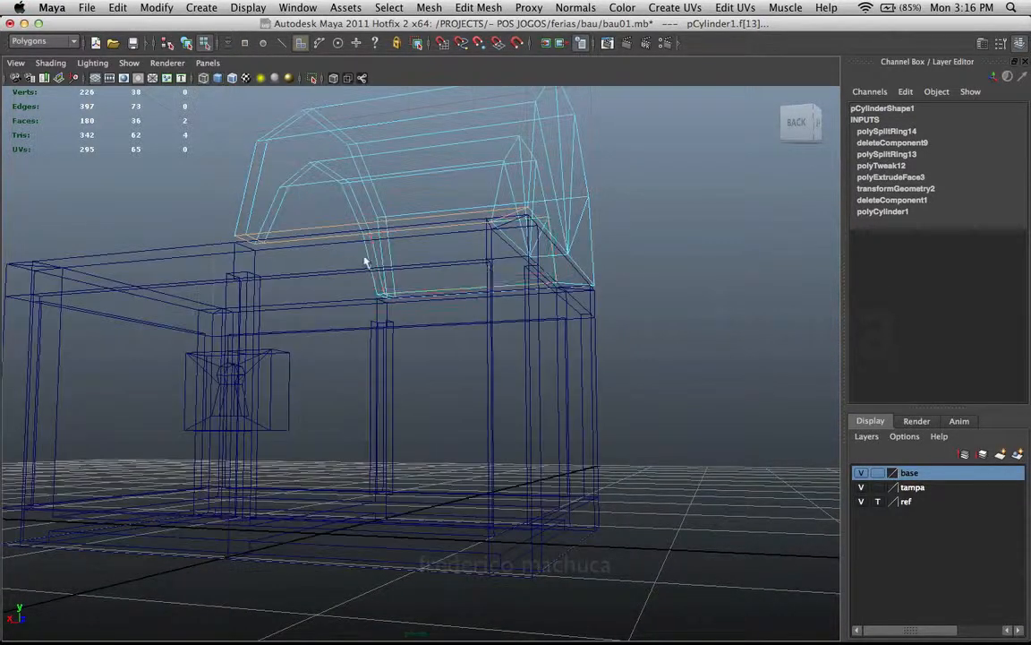
pyautogui.keyDown('alt'); pyautogui.moveTo(364, 261); pyautogui.dragTo(396, 185); pyautogui.keyUp('alt')
pyautogui.click(492, 219)
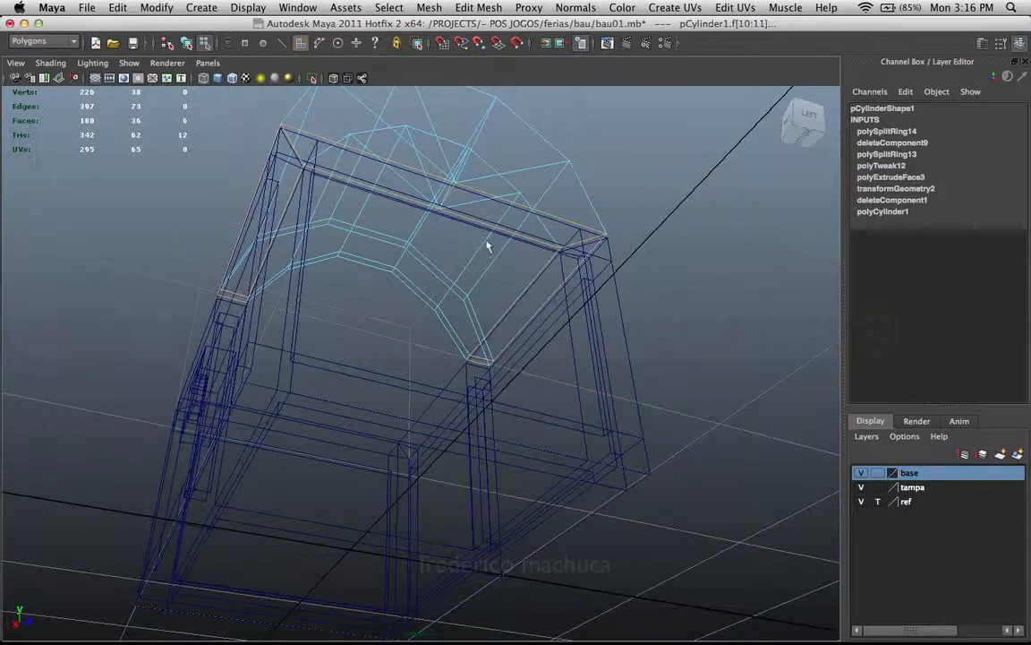
pyautogui.moveTo(552, 334)
pyautogui.keyDown('alt'); pyautogui.mouseDown()
pyautogui.moveTo(614, 327)
pyautogui.moveTo(472, 336)
pyautogui.moveTo(391, 368)
pyautogui.moveTo(488, 325)
pyautogui.moveTo(449, 288)
pyautogui.moveTo(359, 278)
pyautogui.moveTo(279, 298)
pyautogui.moveTo(221, 283)
pyautogui.moveTo(233, 278)
pyautogui.mouseUp(); pyautogui.keyUp('alt')
pyautogui.press('5')
pyautogui.click(475, 8)
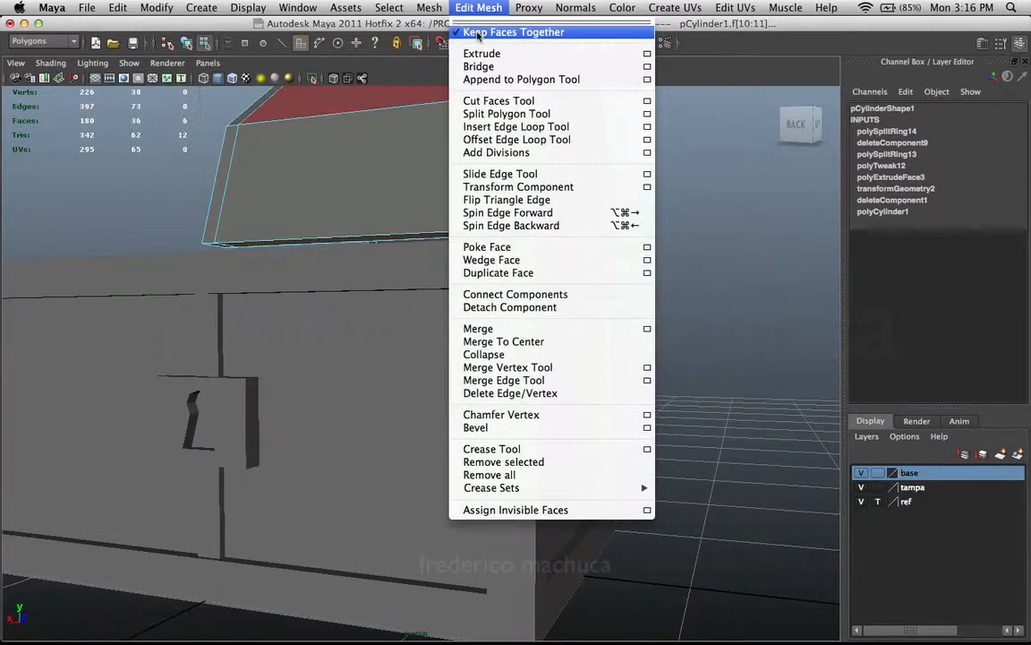
pyautogui.click(479, 51)
pyautogui.keyDown('alt'); pyautogui.moveTo(453, 218); pyautogui.dragTo(455, 234); pyautogui.keyUp('alt')
pyautogui.moveTo(545, 227); pyautogui.dragTo(545, 235)
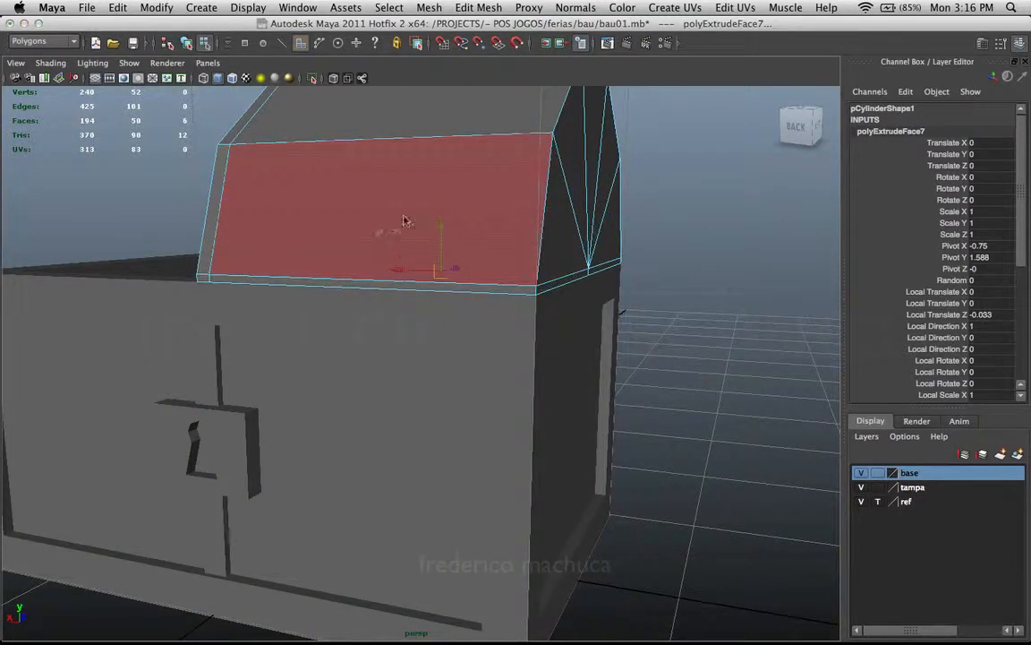
pyautogui.moveTo(376, 226); pyautogui.dragTo(444, 222, button='right')
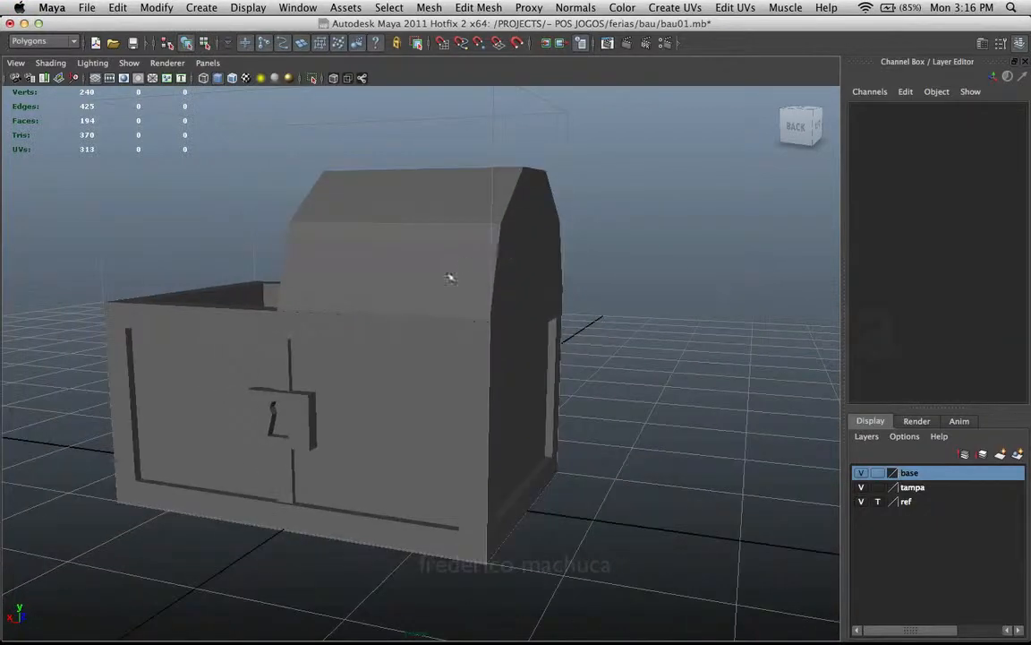
# Lift the lid 0.482 along Y to examine its underside and undo the move
pyautogui.click(451, 278)
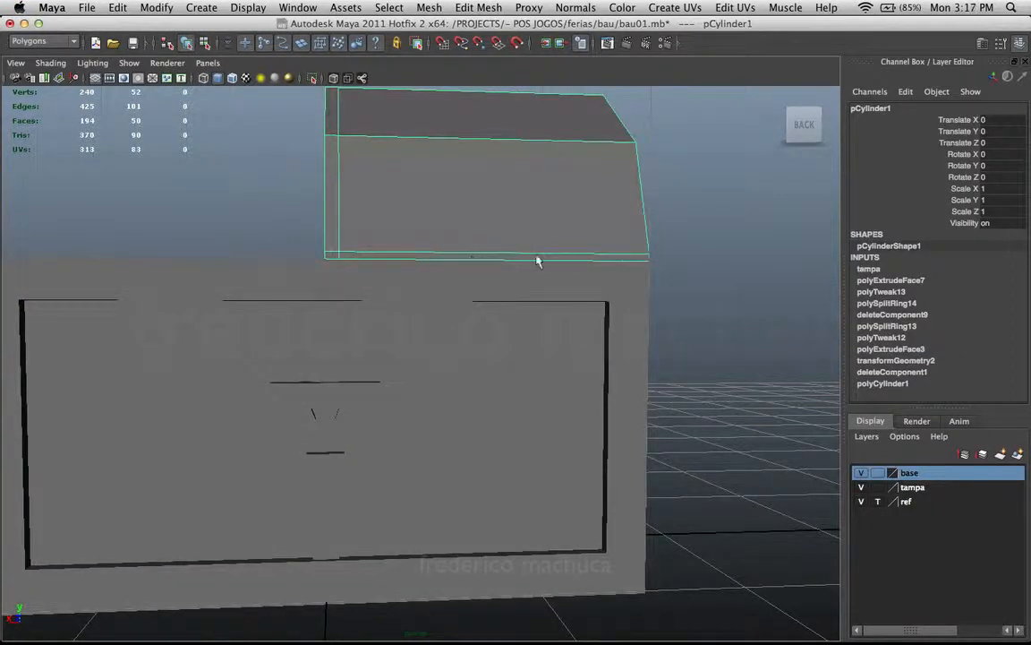
pyautogui.keyDown('alt'); pyautogui.moveTo(619, 262); pyautogui.dragTo(527, 260); pyautogui.keyUp('alt')
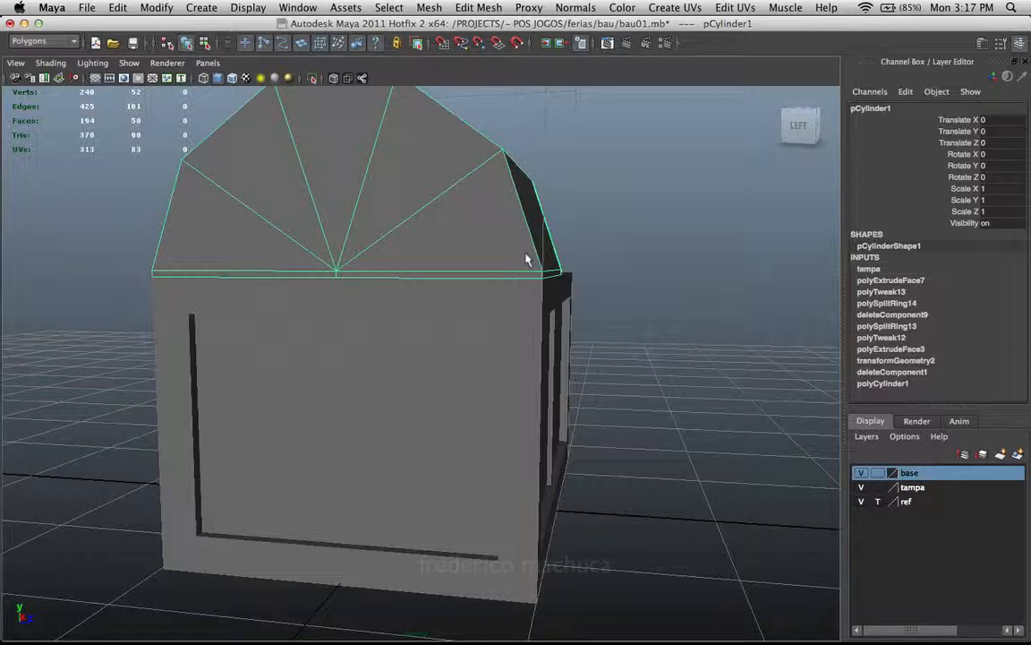
pyautogui.keyDown('alt'); pyautogui.moveTo(419, 248); pyautogui.dragTo(280, 249); pyautogui.keyUp('alt')
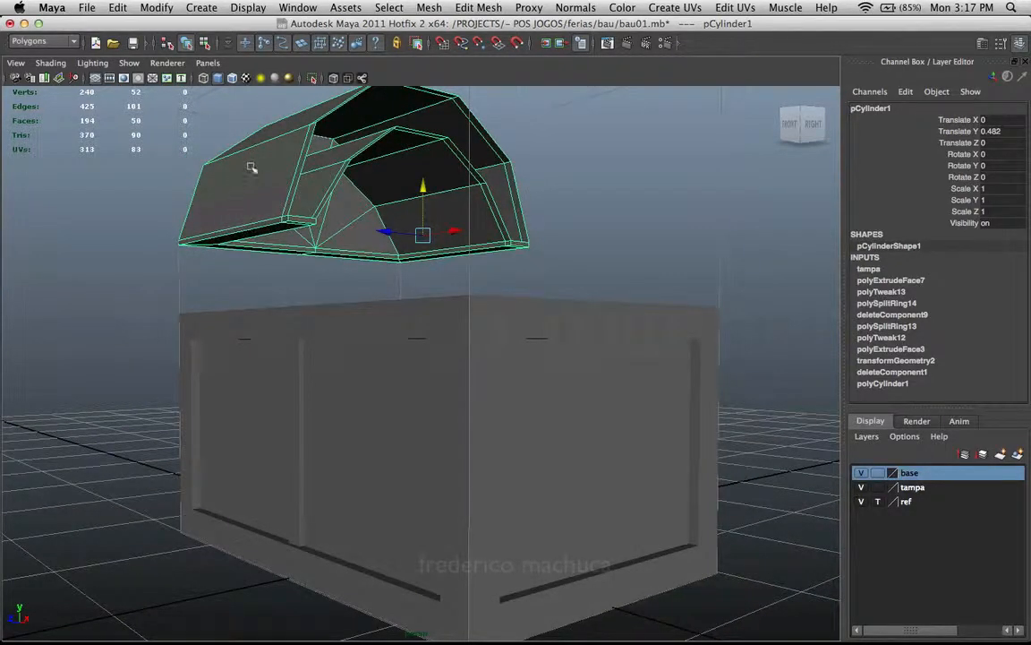
pyautogui.press('super+z')
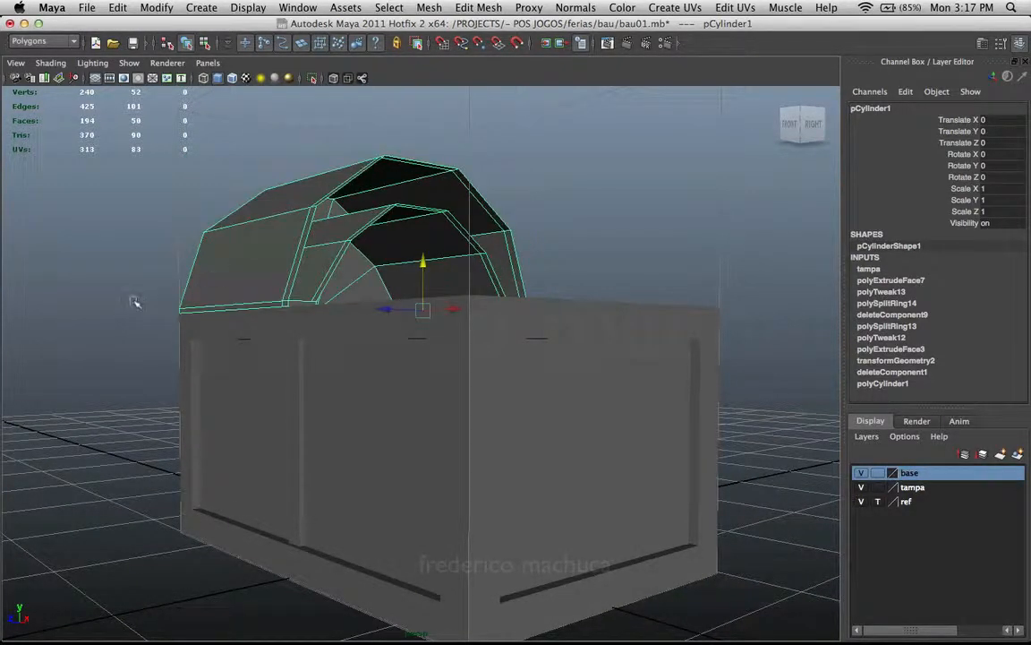
# Insert an edge loop across the half lid near its closed outer end
pyautogui.click(133, 302)
pyautogui.keyDown('alt'); pyautogui.moveTo(134, 302); pyautogui.dragTo(223, 309); pyautogui.keyUp('alt')
pyautogui.click(310, 247)
pyautogui.keyDown('alt'); pyautogui.moveTo(318, 268); pyautogui.dragTo(348, 296); pyautogui.keyUp('alt')
pyautogui.keyDown('alt'); pyautogui.moveTo(358, 251); pyautogui.dragTo(380, 245); pyautogui.keyUp('alt')
pyautogui.click(479, 7)
pyautogui.click(447, 126)
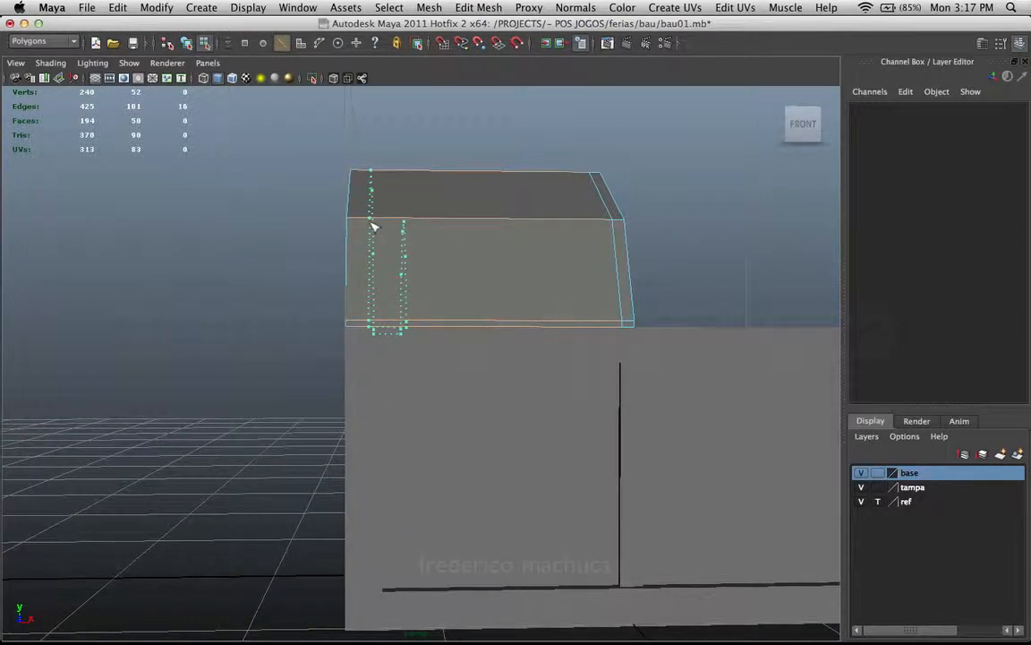
pyautogui.click(378, 227)
# Align the new edge loop along X with the inner edge of the base's side border and deselect it
pyautogui.moveTo(405, 265)
pyautogui.keyDown('alt'); pyautogui.mouseDown()
pyautogui.moveTo(426, 293)
pyautogui.moveTo(414, 315)
pyautogui.moveTo(424, 270)
pyautogui.moveTo(418, 298)
pyautogui.mouseUp(); pyautogui.keyUp('alt')
pyautogui.press('4')
pyautogui.press('w')
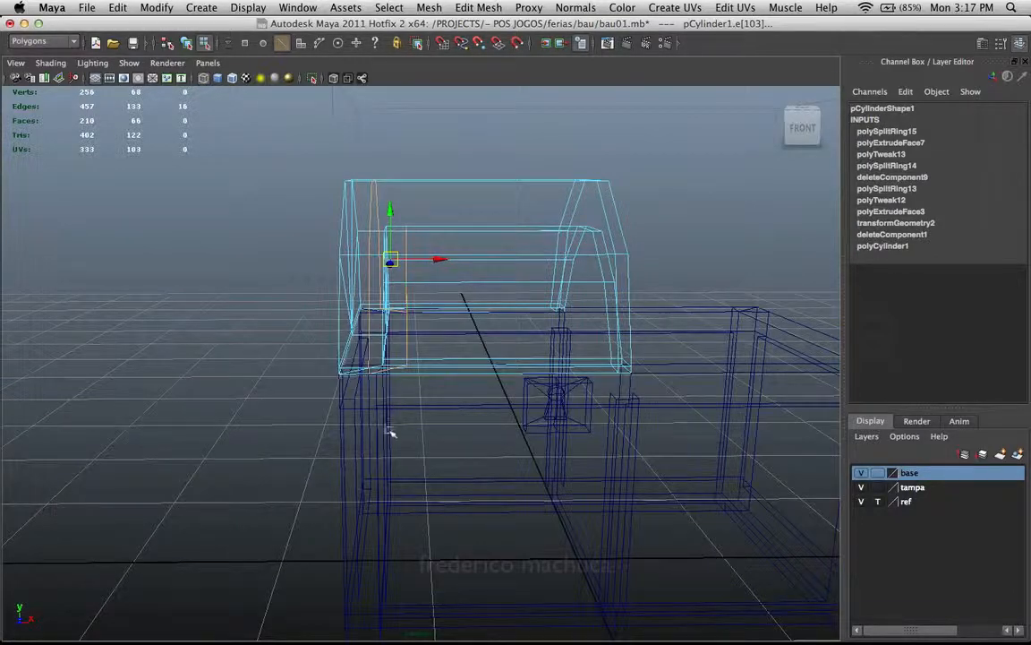
pyautogui.press('5')
pyautogui.moveTo(403, 422)
pyautogui.keyDown('alt'); pyautogui.mouseDown()
pyautogui.moveTo(435, 454)
pyautogui.moveTo(391, 476)
pyautogui.moveTo(363, 412)
pyautogui.moveTo(386, 440)
pyautogui.moveTo(345, 418)
pyautogui.mouseUp(); pyautogui.keyUp('alt')
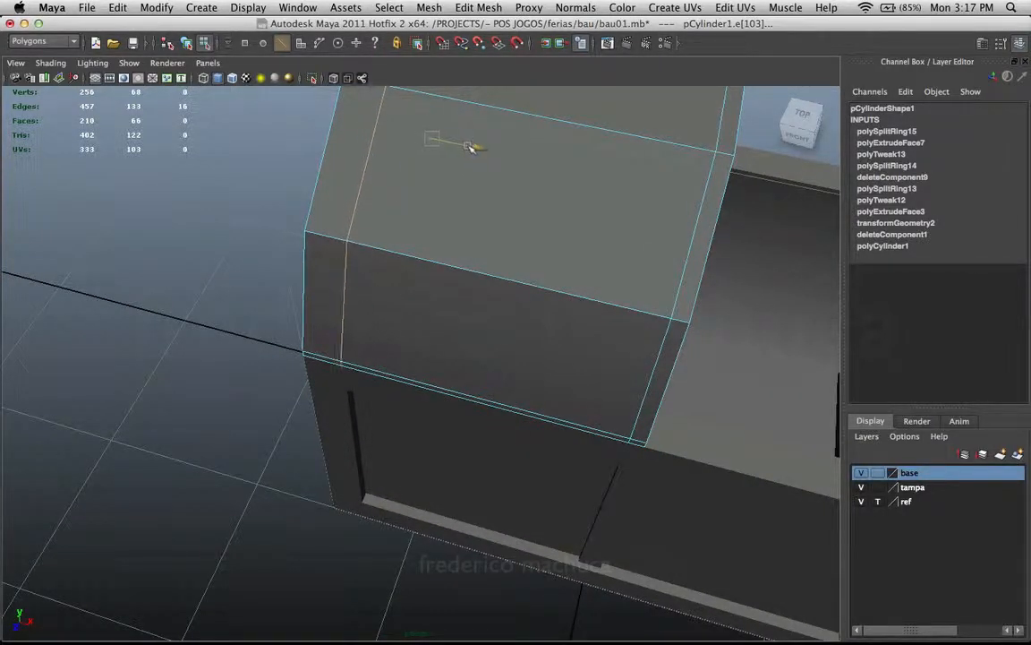
pyautogui.keyDown('alt'); pyautogui.moveTo(472, 147); pyautogui.dragTo(472, 203); pyautogui.keyUp('alt')
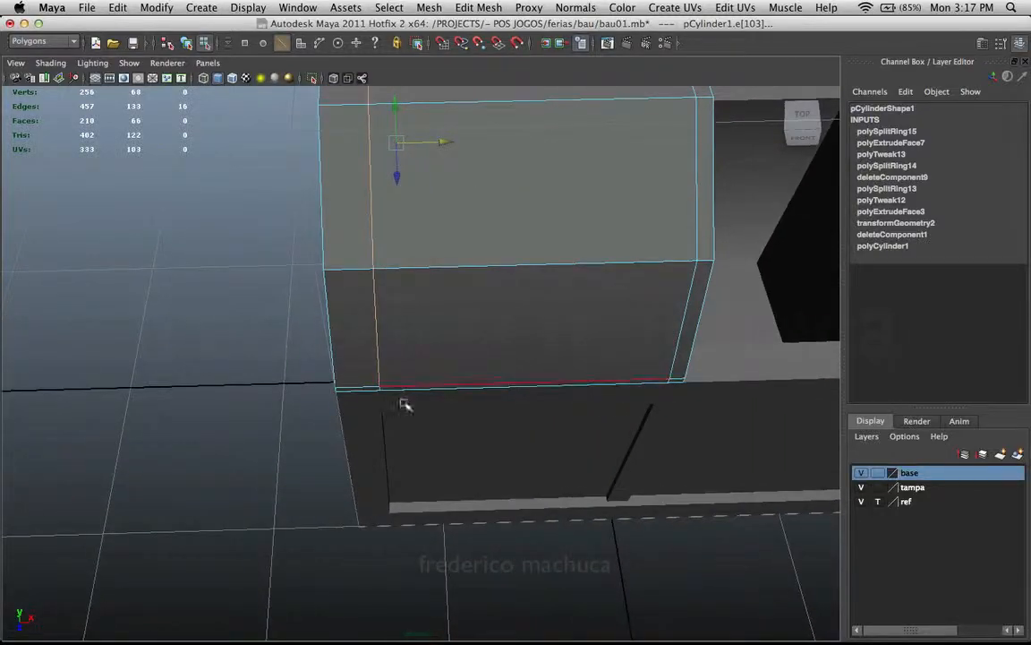
pyautogui.moveTo(378, 411)
pyautogui.keyDown('alt'); pyautogui.mouseDown()
pyautogui.moveTo(405, 364)
pyautogui.moveTo(394, 355)
pyautogui.moveTo(432, 336)
pyautogui.moveTo(367, 232)
pyautogui.moveTo(421, 250)
pyautogui.moveTo(497, 239)
pyautogui.moveTo(612, 262)
pyautogui.moveTo(702, 262)
pyautogui.moveTo(664, 240)
pyautogui.moveTo(464, 219)
pyautogui.mouseUp(); pyautogui.keyUp('alt')
pyautogui.press('4')
pyautogui.press('5')
pyautogui.click(621, 221)
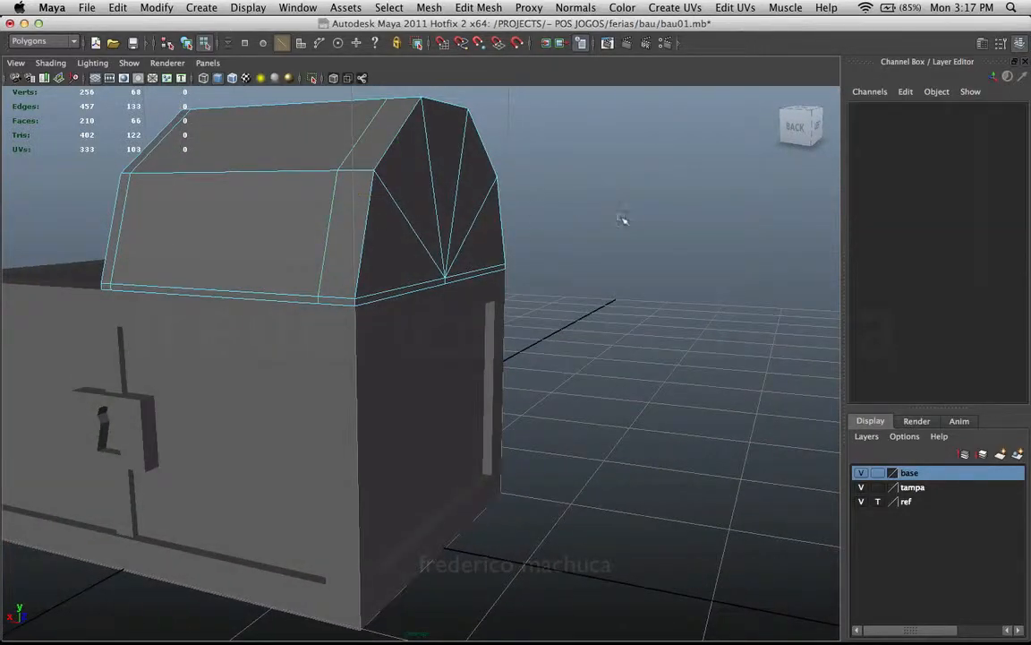
# Extrude the five faces of the lid's closed end together and scale them inward to leave a border around the arch
pyautogui.keyDown('alt'); pyautogui.moveTo(622, 221); pyautogui.dragTo(461, 216); pyautogui.keyUp('alt')
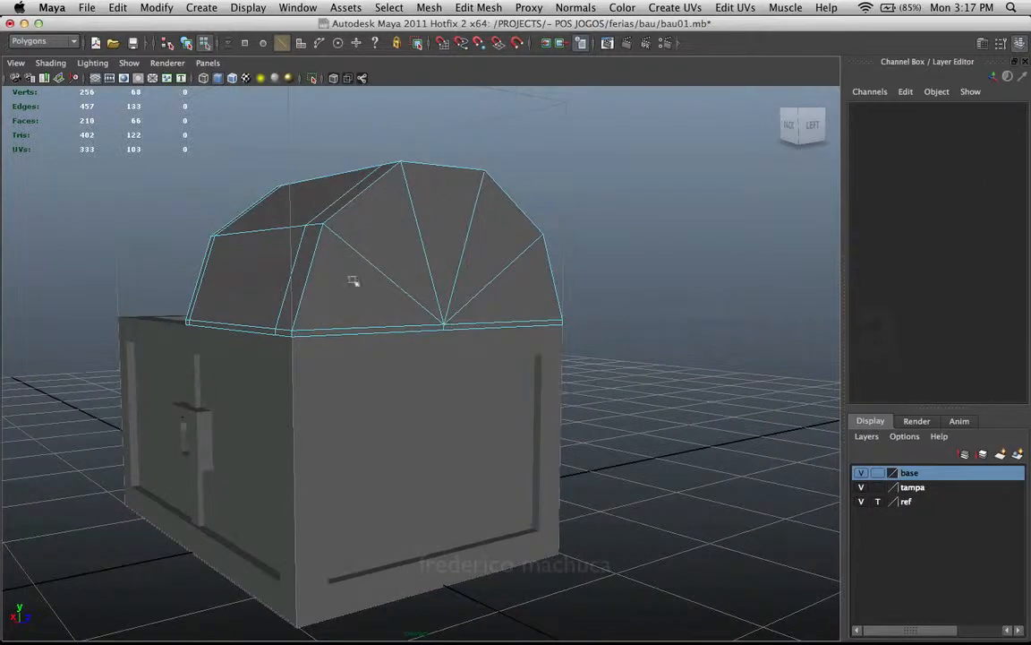
pyautogui.keyDown('alt'); pyautogui.moveTo(362, 265); pyautogui.dragTo(388, 253); pyautogui.keyUp('alt')
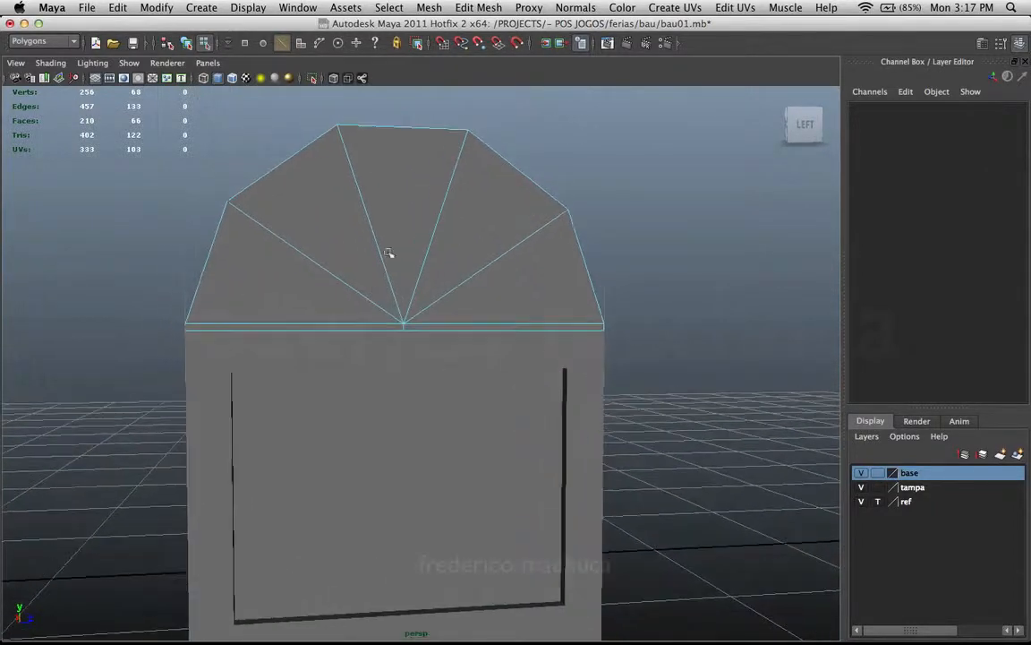
pyautogui.keyDown('alt'); pyautogui.moveTo(392, 256); pyautogui.dragTo(325, 259, button='right'); pyautogui.keyUp('alt')
pyautogui.press('F11')
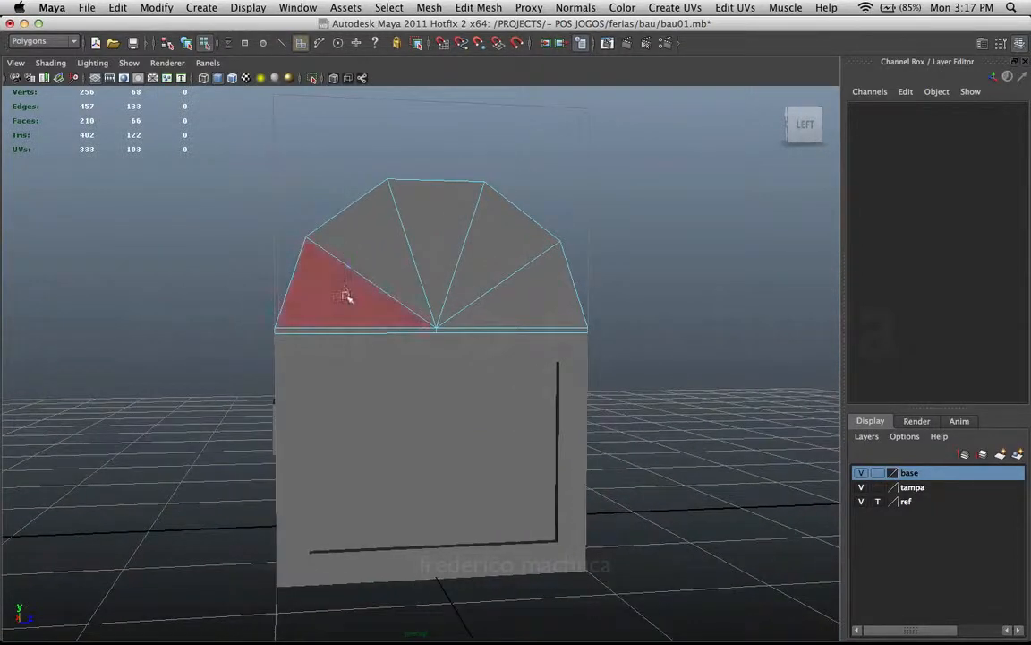
pyautogui.click(346, 292)
pyautogui.keyDown('shift'); pyautogui.click(392, 238); pyautogui.keyUp('shift')
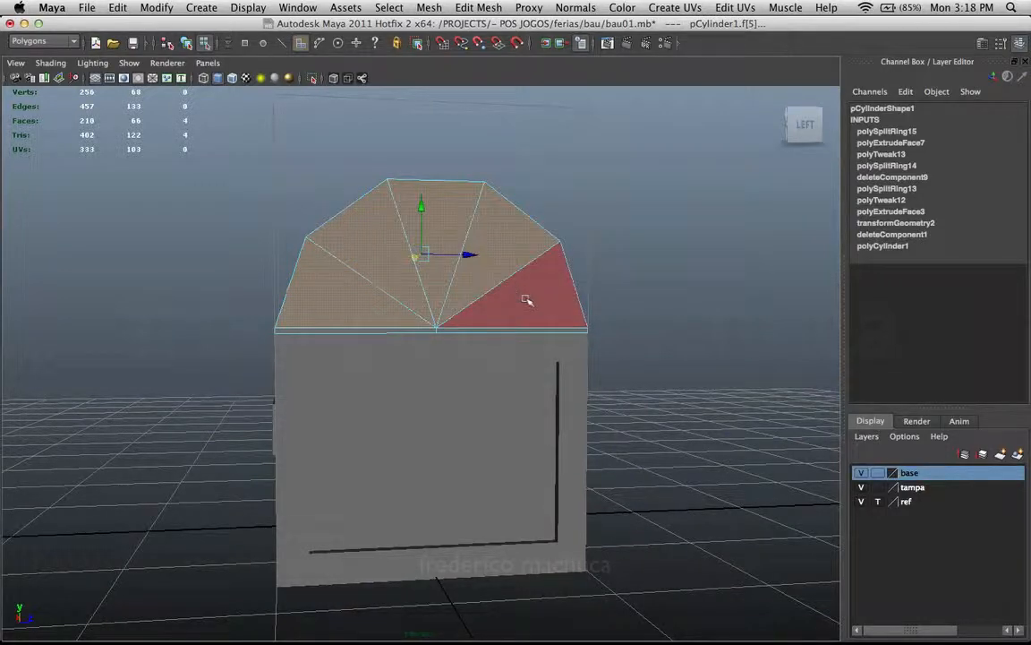
pyautogui.keyDown('alt'); pyautogui.moveTo(363, 307); pyautogui.dragTo(457, 278); pyautogui.keyUp('alt')
pyautogui.click(463, 8)
pyautogui.click(482, 57)
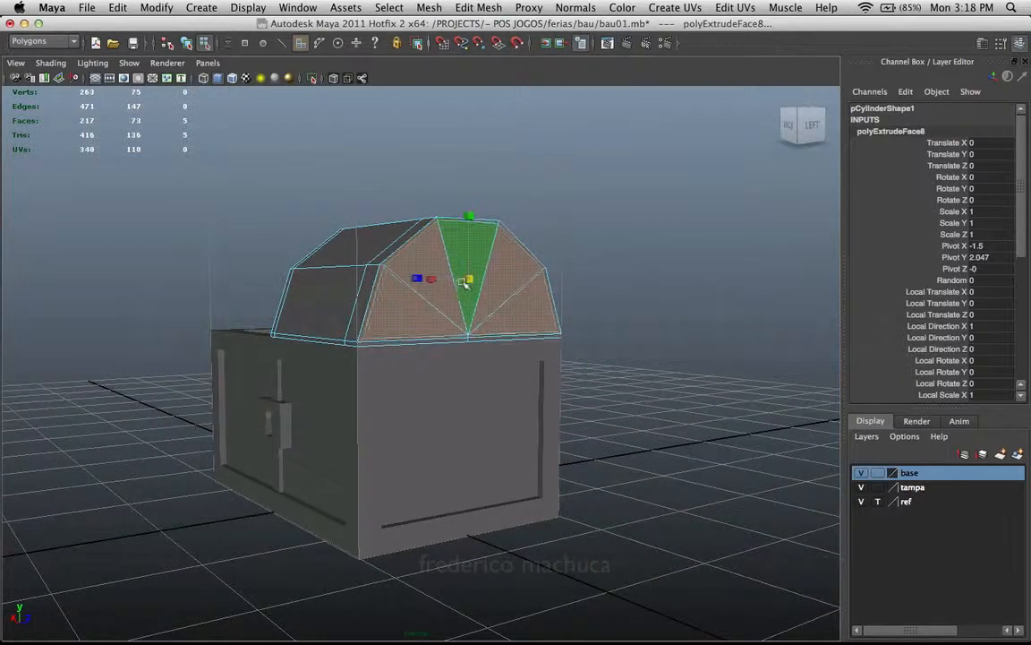
pyautogui.keyDown('alt'); pyautogui.moveTo(442, 293); pyautogui.dragTo(508, 280); pyautogui.keyUp('alt')
pyautogui.moveTo(445, 197); pyautogui.dragTo(445, 208)
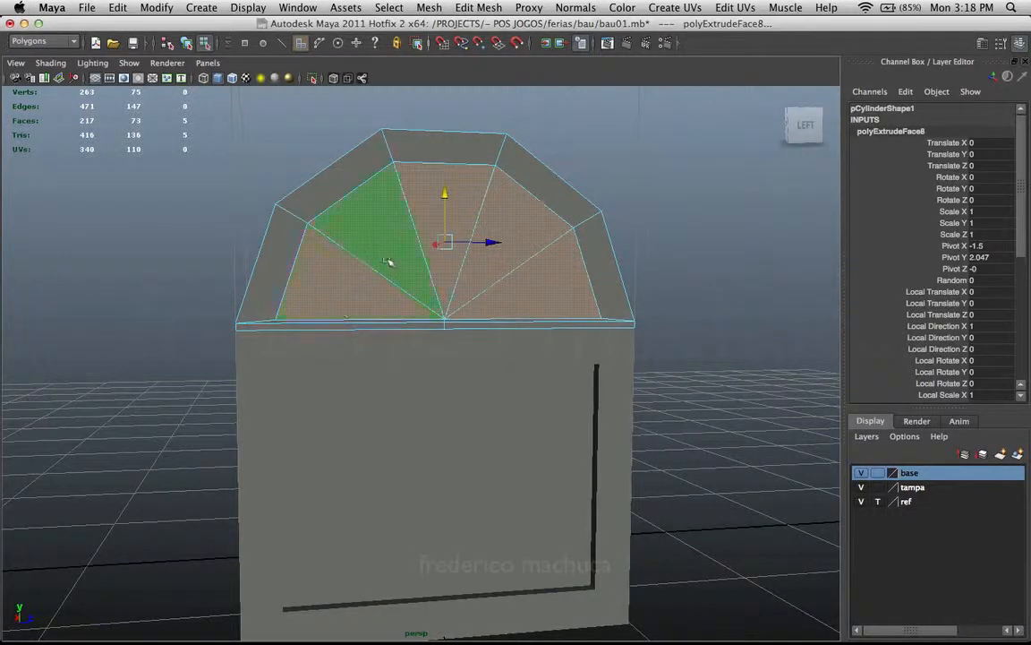
# Move the inset end faces slightly upward to leave a narrow border along the lid's lower edge
pyautogui.keyDown('alt'); pyautogui.moveTo(388, 262); pyautogui.dragTo(378, 261); pyautogui.keyUp('alt')
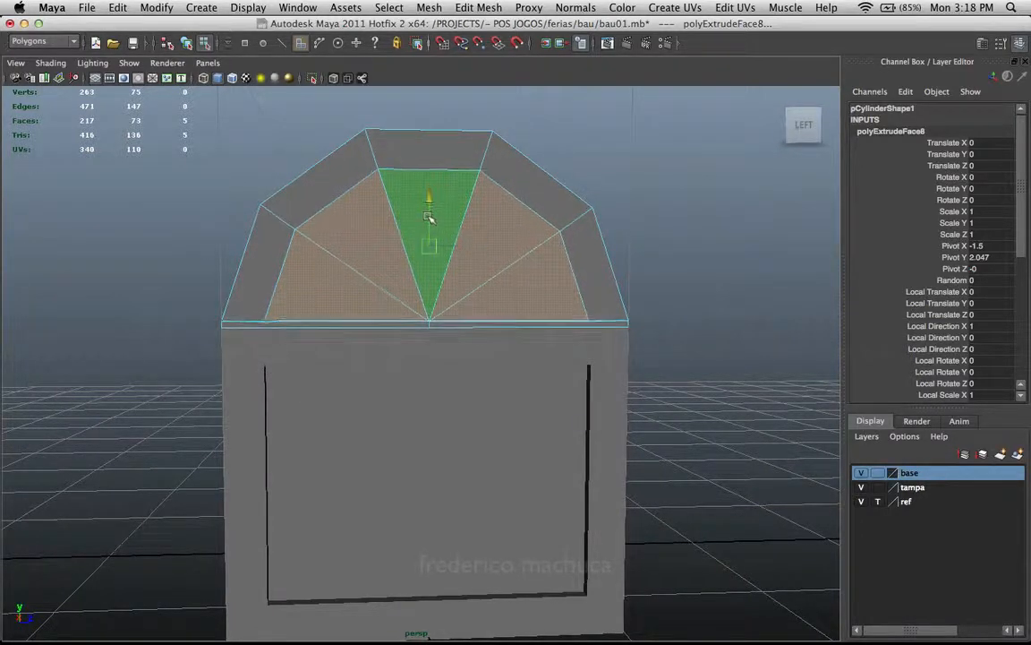
pyautogui.keyDown('alt'); pyautogui.moveTo(426, 230); pyautogui.dragTo(432, 262); pyautogui.keyUp('alt')
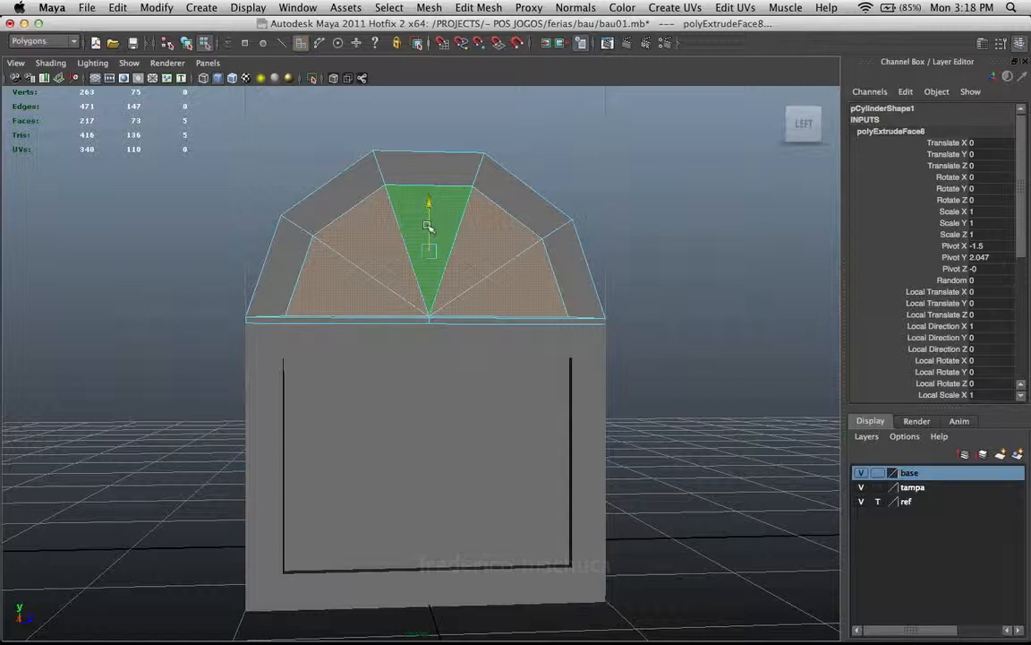
pyautogui.moveTo(428, 225); pyautogui.dragTo(420, 223)
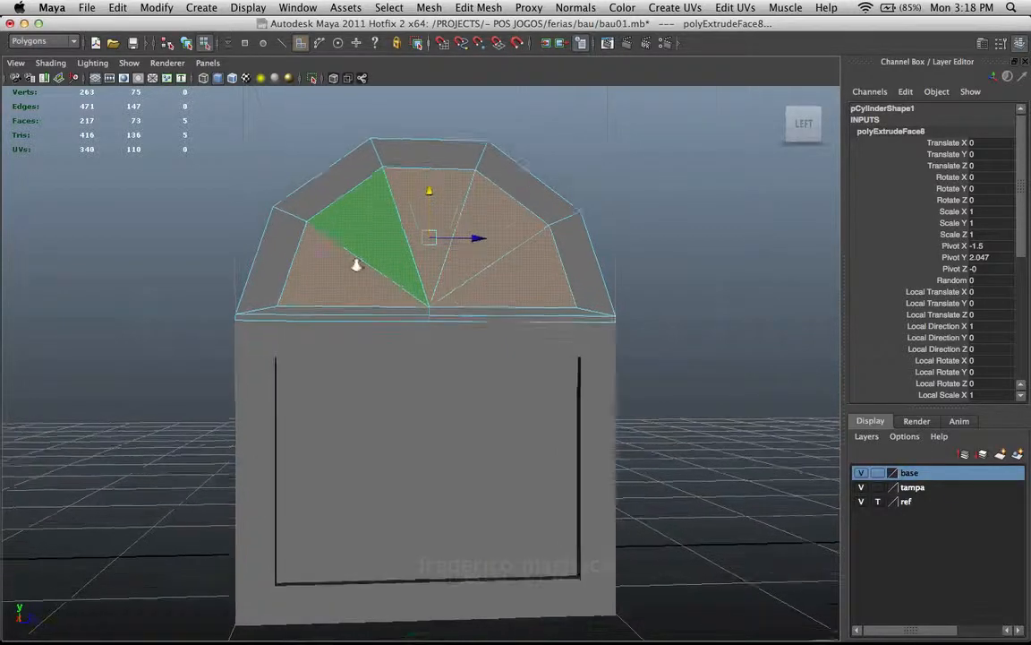
# Return to object mode and hide the base layer to expose the half lid's underside
pyautogui.scroll(3, 432, 302)
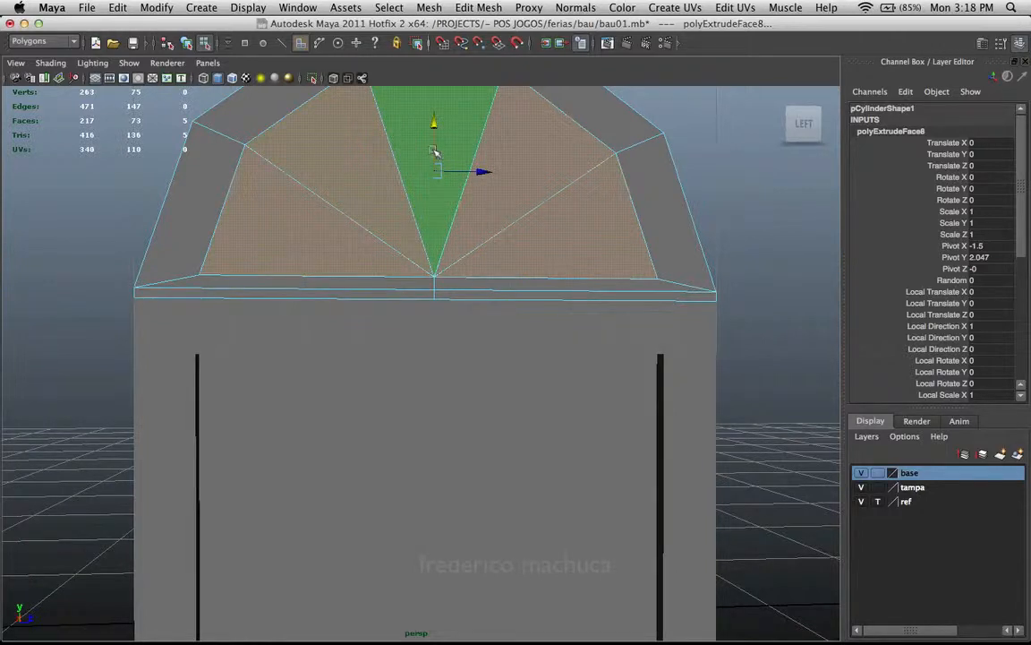
pyautogui.moveTo(435, 152); pyautogui.dragTo(292, 329)
pyautogui.keyDown('alt'); pyautogui.moveTo(293, 329); pyautogui.dragTo(361, 286, button='right'); pyautogui.keyUp('alt')
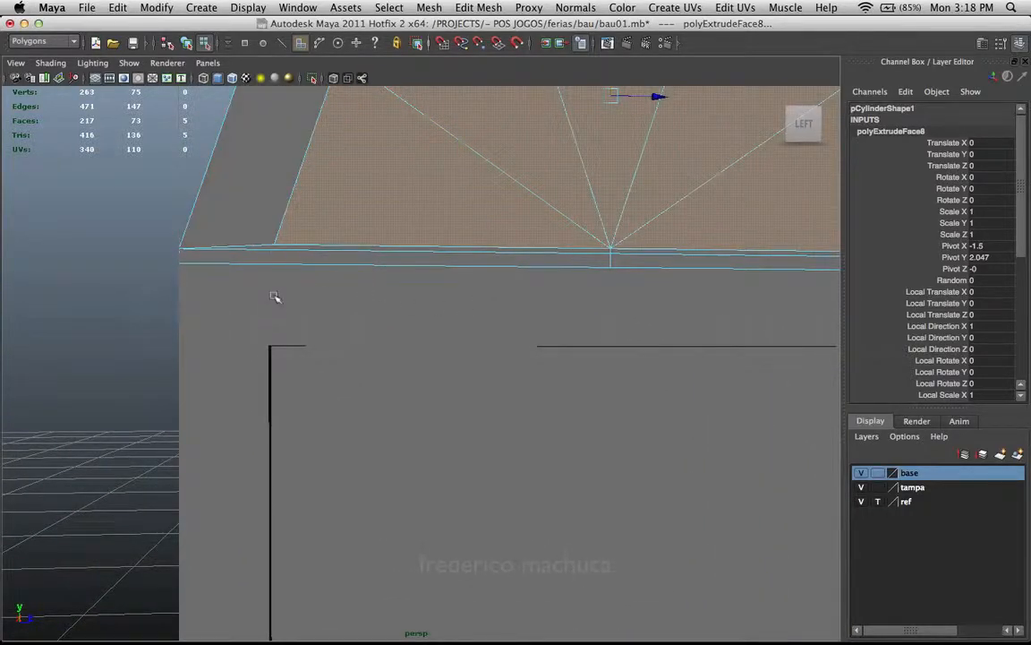
pyautogui.keyDown('alt'); pyautogui.moveTo(272, 268); pyautogui.dragTo(202, 261, button='right'); pyautogui.keyUp('alt')
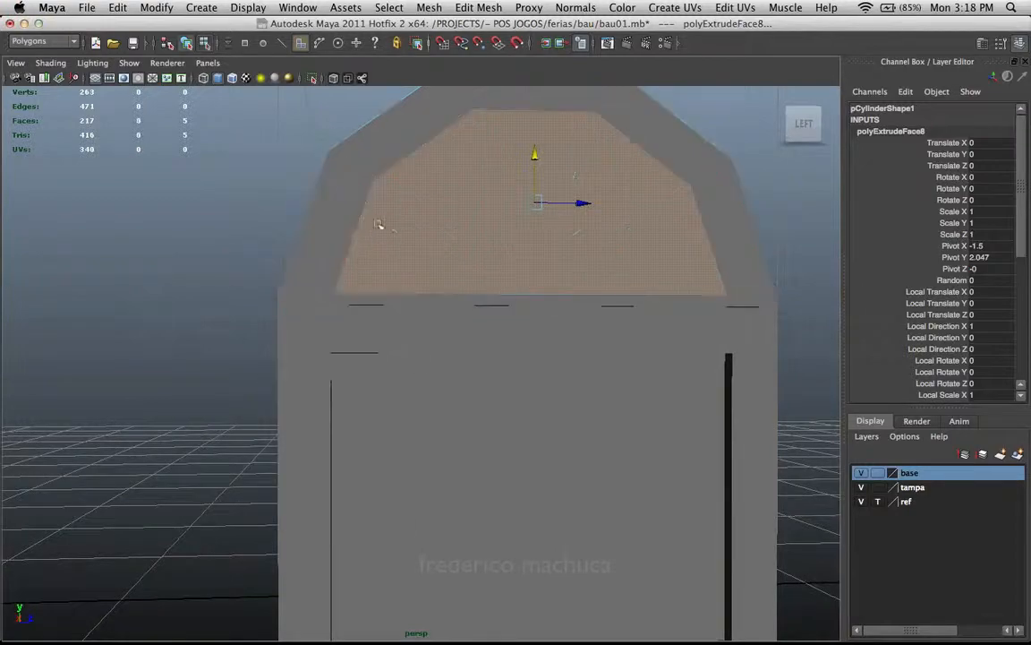
pyautogui.press('F8')
pyautogui.click(861, 472)
pyautogui.keyDown('alt'); pyautogui.moveTo(538, 349); pyautogui.dragTo(316, 280); pyautogui.keyUp('alt')
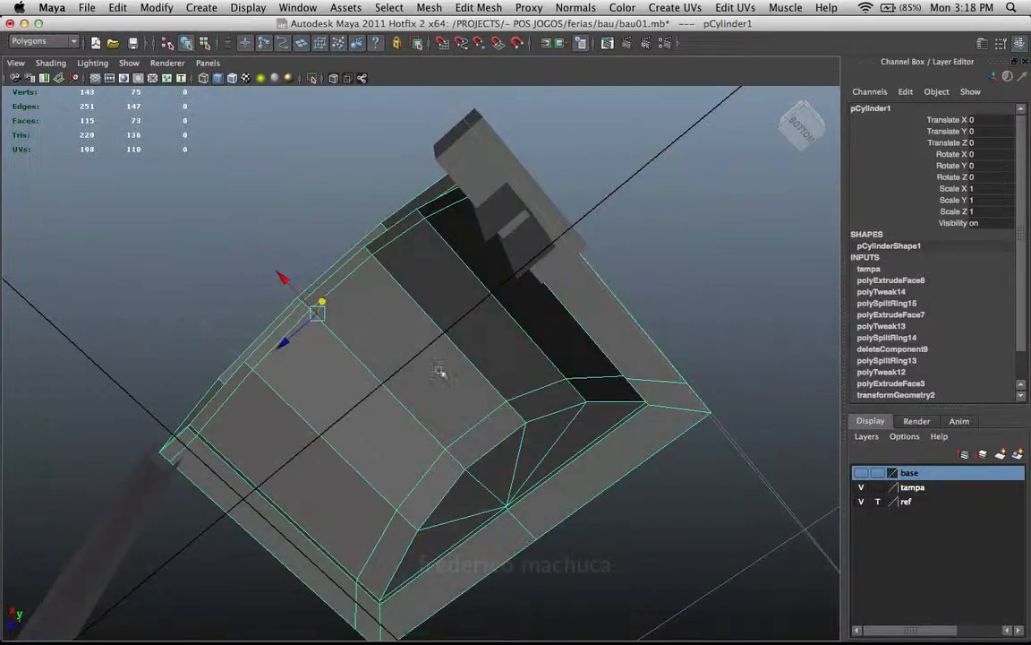
pyautogui.keyDown('alt'); pyautogui.moveTo(484, 432); pyautogui.dragTo(491, 358); pyautogui.keyUp('alt')
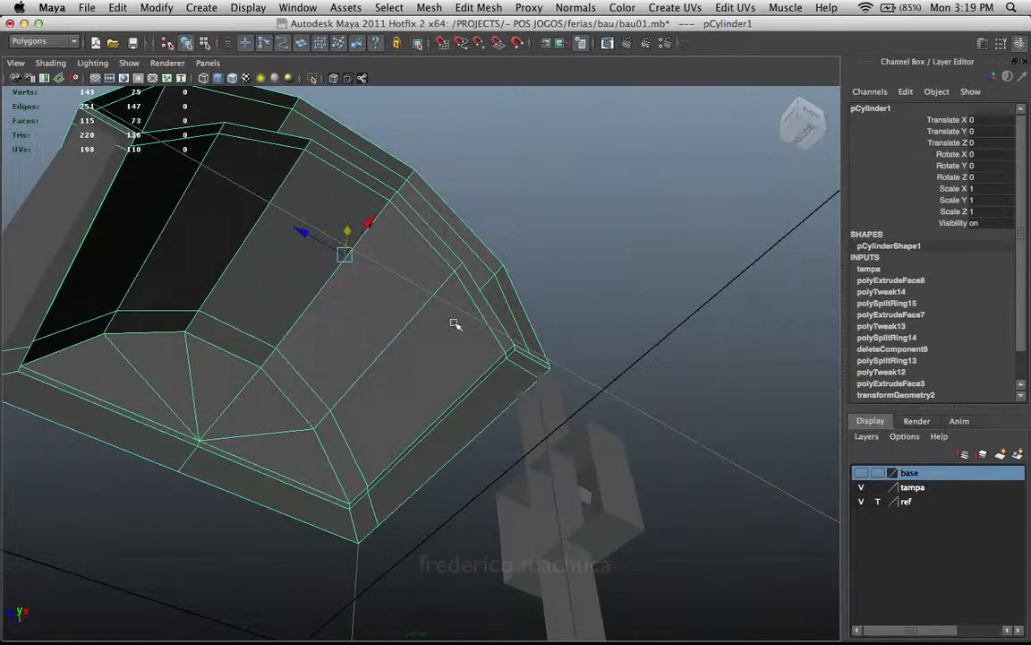
# Snap the inner arch edge loop beside the half lid's open side onto its open rim
pyautogui.moveTo(455, 325); pyautogui.dragTo(456, 294, button='right')
pyautogui.click(446, 263)
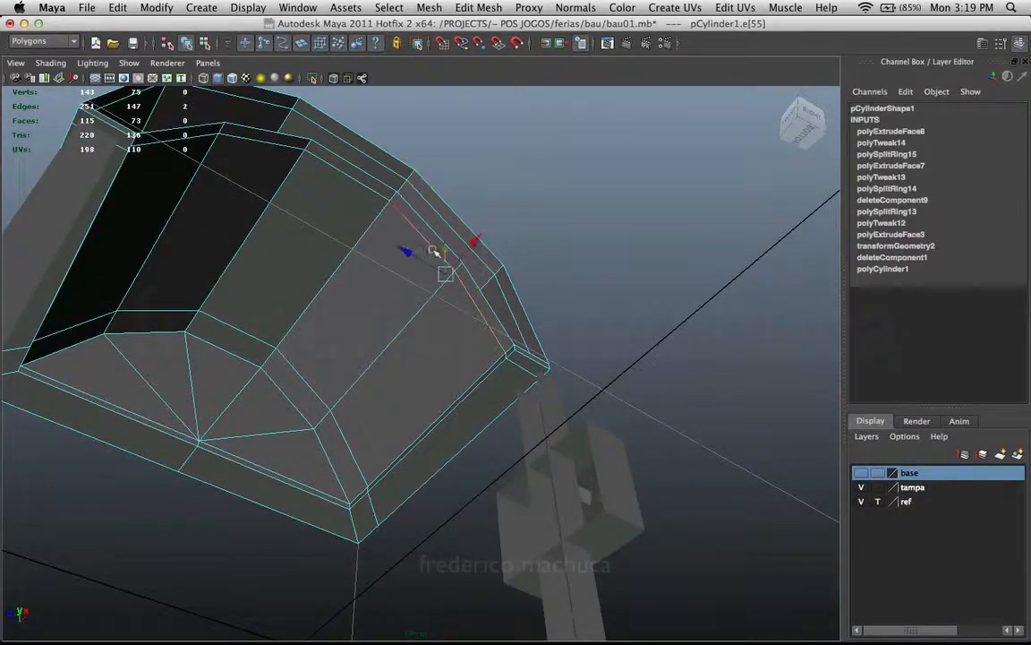
pyautogui.keyDown('shift'); pyautogui.click(434, 251); pyautogui.keyUp('shift')
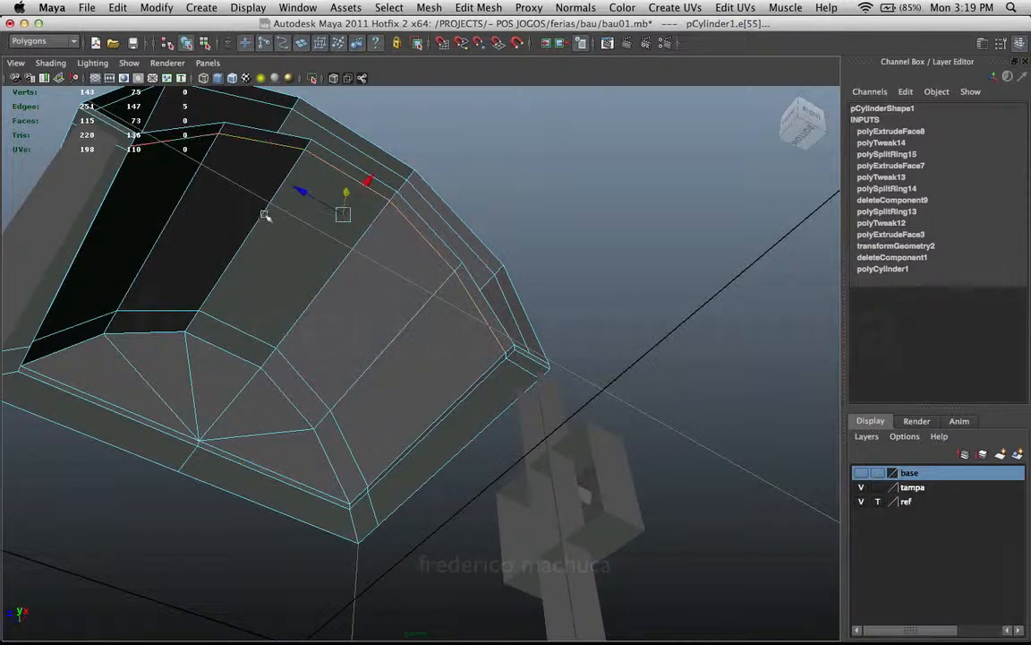
# Snap the five inner arch edges near the closed end onto the end wall's inner arch
pyautogui.keyDown('alt'); pyautogui.moveTo(265, 216); pyautogui.dragTo(443, 197); pyautogui.keyUp('alt')
pyautogui.click(513, 440)
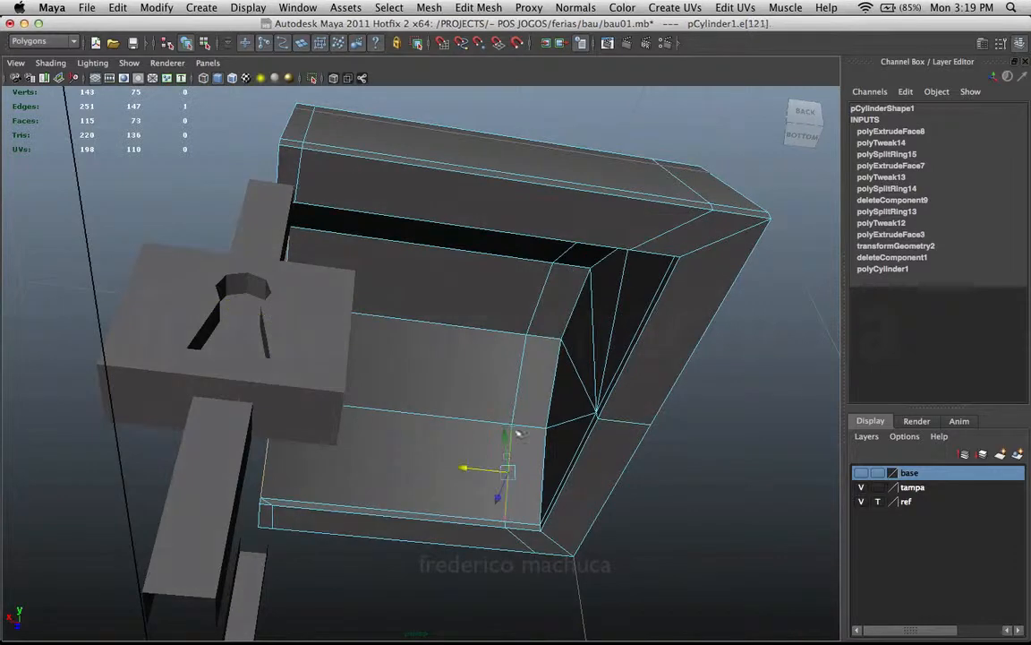
pyautogui.keyDown('shift'); pyautogui.click(535, 320); pyautogui.keyUp('shift')
pyautogui.keyDown('alt'); pyautogui.moveTo(539, 319); pyautogui.dragTo(583, 267); pyautogui.keyUp('alt')
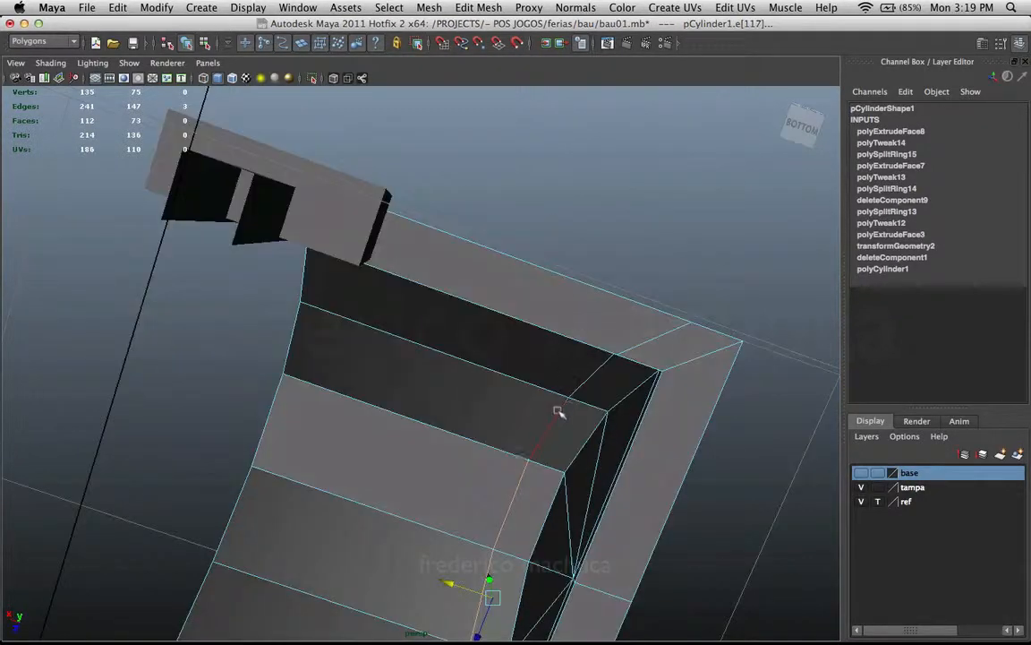
pyautogui.keyDown('alt'); pyautogui.moveTo(531, 363); pyautogui.dragTo(405, 303); pyautogui.keyUp('alt')
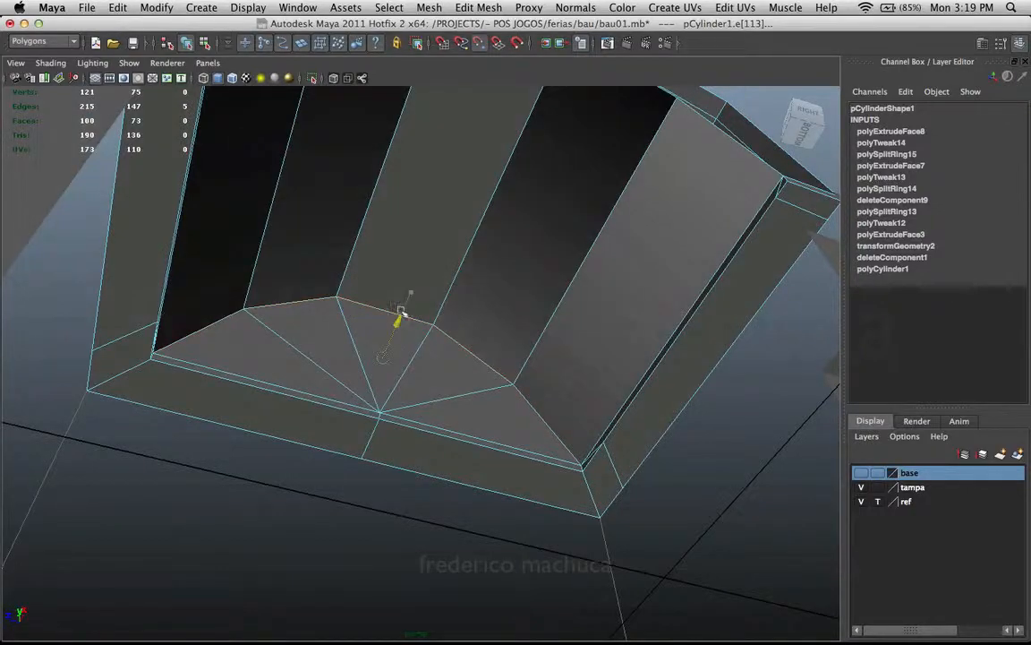
# Snap the leftover vertices on the lid's underside border onto the neighbouring corner vertices at the closed end
pyautogui.keyDown('alt'); pyautogui.moveTo(501, 327); pyautogui.dragTo(405, 246); pyautogui.keyUp('alt')
pyautogui.rightClick(474, 275)
pyautogui.click(474, 273)
pyautogui.rightClick(483, 259)
pyautogui.click(448, 287)
pyautogui.click(380, 251)
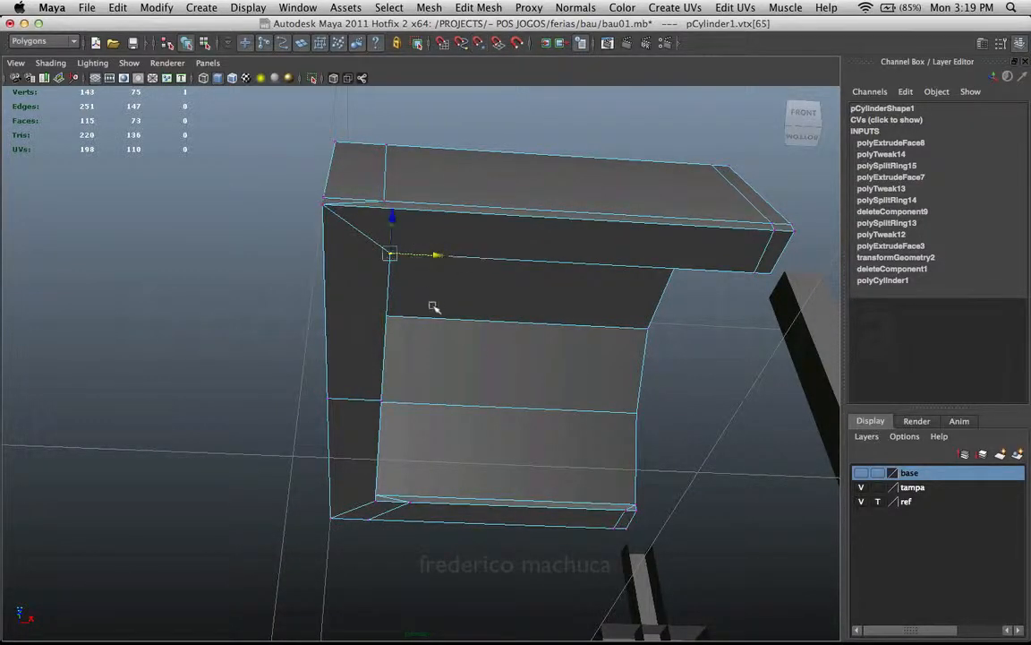
pyautogui.keyDown('alt'); pyautogui.moveTo(432, 307); pyautogui.dragTo(410, 179); pyautogui.keyUp('alt')
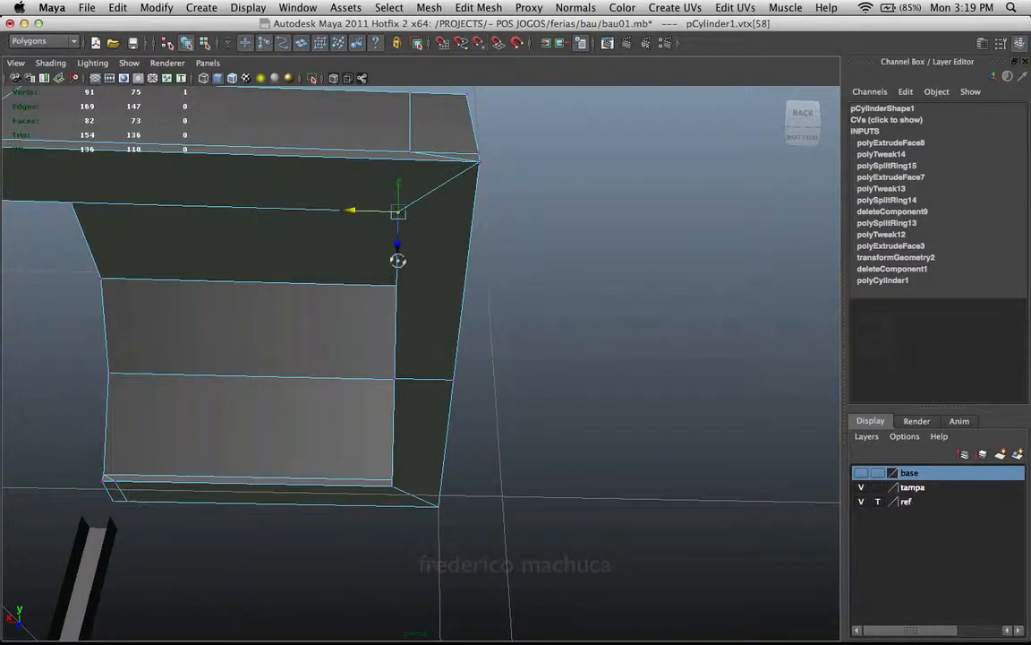
pyautogui.keyDown('alt'); pyautogui.moveTo(397, 260); pyautogui.dragTo(485, 263); pyautogui.keyUp('alt')
pyautogui.keyDown('alt'); pyautogui.moveTo(491, 352); pyautogui.dragTo(411, 362); pyautogui.keyUp('alt')
pyautogui.rightClick(411, 361)
pyautogui.click(416, 373)
pyautogui.keyDown('shift'); pyautogui.click(495, 270); pyautogui.keyUp('shift')
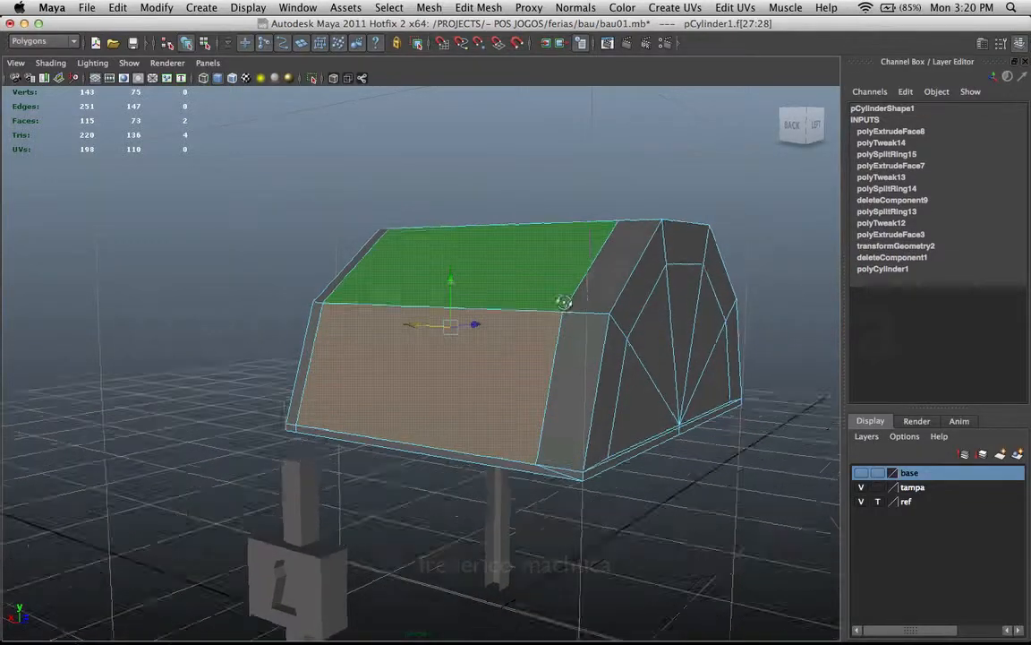
pyautogui.keyDown('alt'); pyautogui.moveTo(564, 299); pyautogui.dragTo(605, 306); pyautogui.keyUp('alt')
pyautogui.keyDown('shift'); pyautogui.click(603, 315); pyautogui.keyUp('shift')
pyautogui.keyDown('shift'); pyautogui.click(706, 382); pyautogui.keyUp('shift')
pyautogui.keyDown('alt'); pyautogui.moveTo(706, 383); pyautogui.dragTo(459, 266); pyautogui.keyUp('alt')
pyautogui.keyDown('shift'); pyautogui.click(538, 358); pyautogui.keyUp('shift')
# Snap the two leftover cross edges of the underside border onto the lid's open side
pyautogui.keyDown('alt'); pyautogui.moveTo(444, 341); pyautogui.dragTo(377, 305); pyautogui.keyUp('alt')
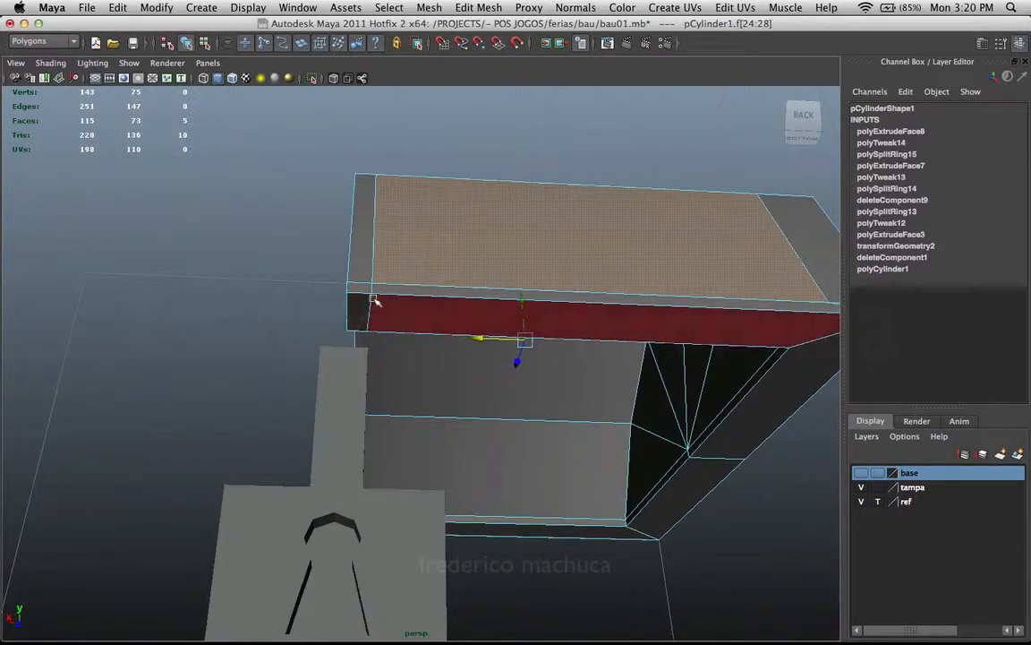
pyautogui.moveTo(375, 300); pyautogui.dragTo(373, 269, button='right')
pyautogui.click(384, 305)
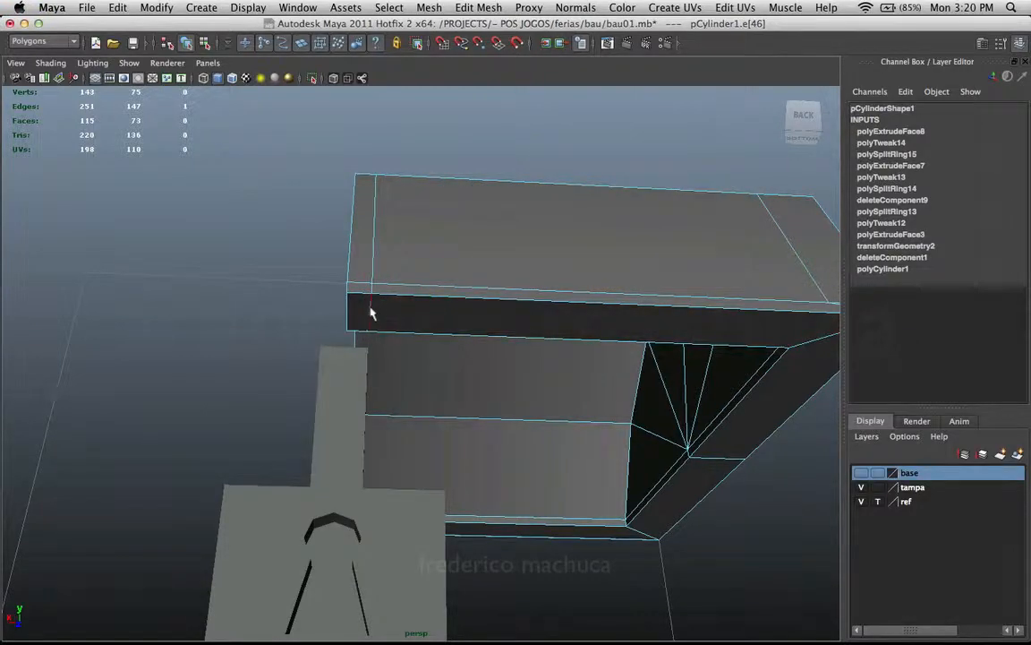
pyautogui.keyDown('alt'); pyautogui.moveTo(383, 329); pyautogui.dragTo(392, 296); pyautogui.keyUp('alt')
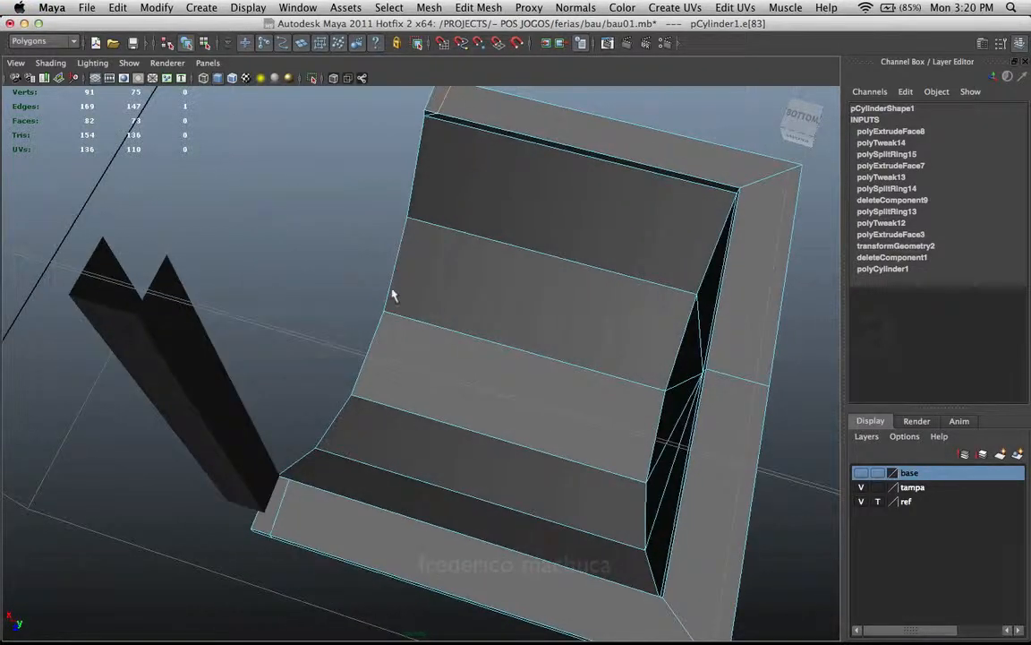
pyautogui.keyDown('shift'); pyautogui.click(287, 498); pyautogui.keyUp('shift')
pyautogui.keyDown('alt'); pyautogui.moveTo(283, 489); pyautogui.dragTo(406, 361); pyautogui.keyUp('alt')
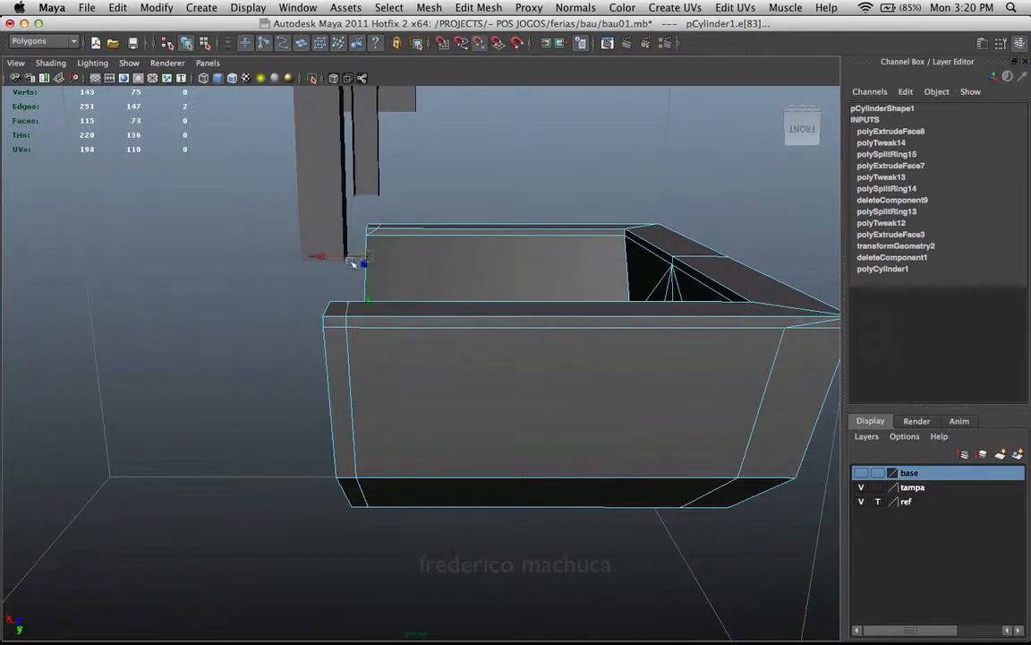
pyautogui.keyDown('alt'); pyautogui.moveTo(348, 324); pyautogui.dragTo(239, 374); pyautogui.keyUp('alt')
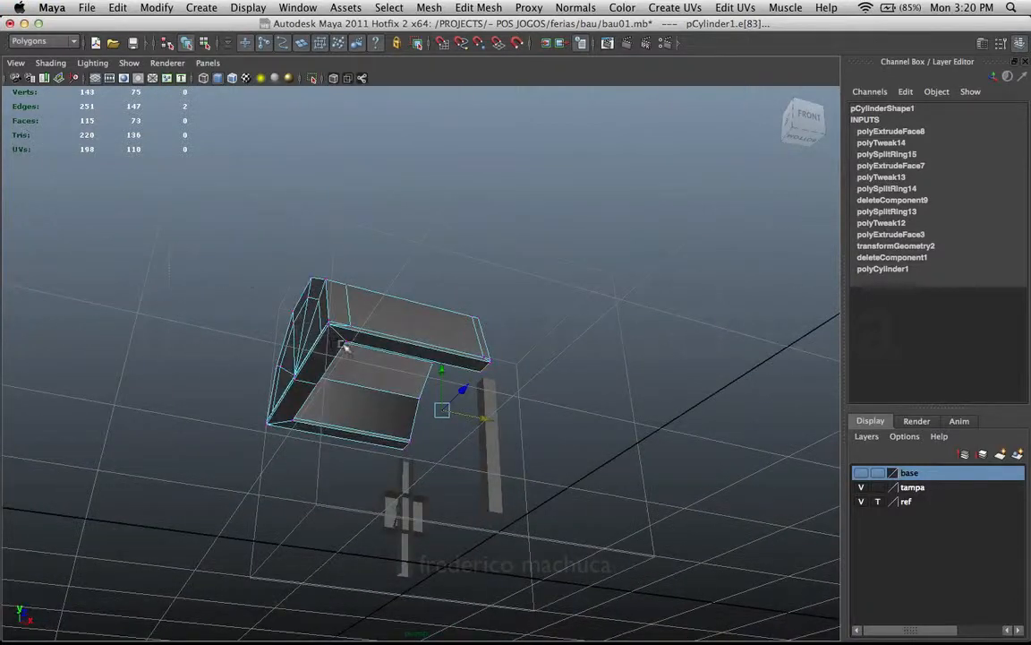
# Select all of the half lid's vertices and merge the overlapping ones
pyautogui.moveTo(346, 346); pyautogui.dragTo(300, 345, button='right')
pyautogui.click(478, 7)
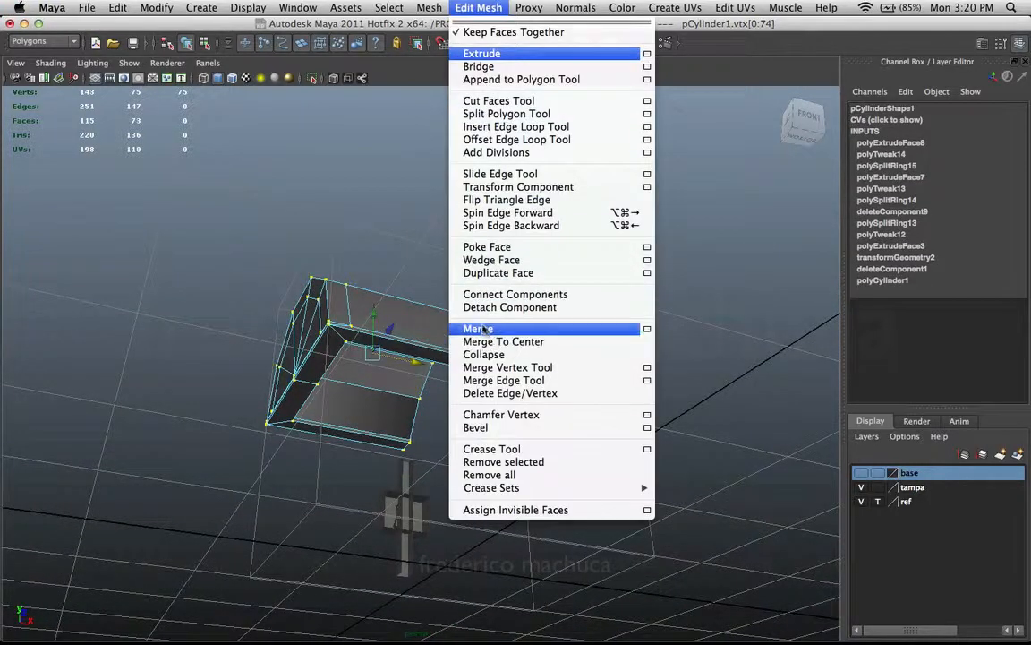
pyautogui.click(482, 329)
# Split the closed end's lower strip on both sides, from the inset border's lower corners to the lid's bottom outer corners
pyautogui.keyDown('alt'); pyautogui.moveTo(481, 329); pyautogui.dragTo(490, 276); pyautogui.keyUp('alt')
pyautogui.scroll(5, 520, 276)
pyautogui.keyDown('alt'); pyautogui.moveTo(527, 263); pyautogui.dragTo(427, 276, button='middle'); pyautogui.keyUp('alt')
pyautogui.scroll(-2, 465, 268)
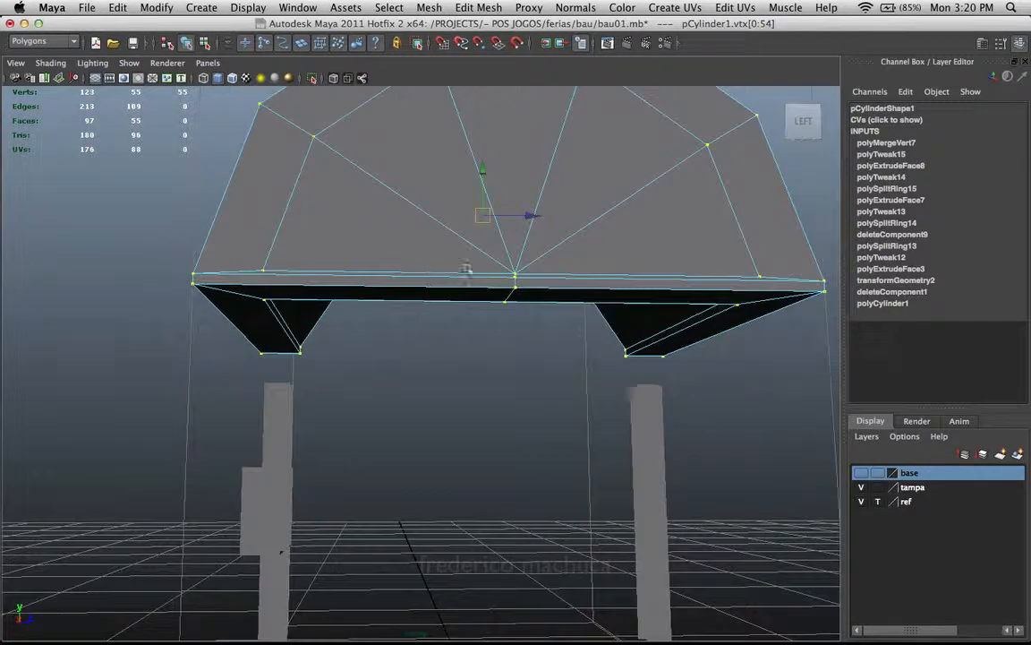
pyautogui.scroll(-2, 448, 273)
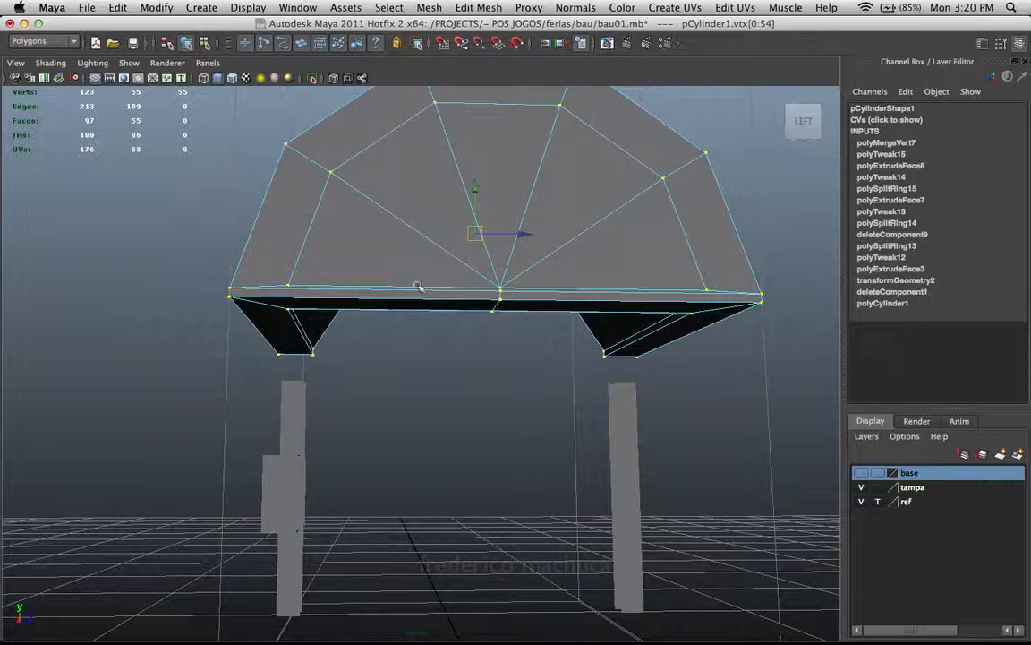
pyautogui.keyDown('alt'); pyautogui.moveTo(417, 286); pyautogui.dragTo(460, 338); pyautogui.keyUp('alt')
pyautogui.scroll(2, 465, 336)
pyautogui.click(480, 7)
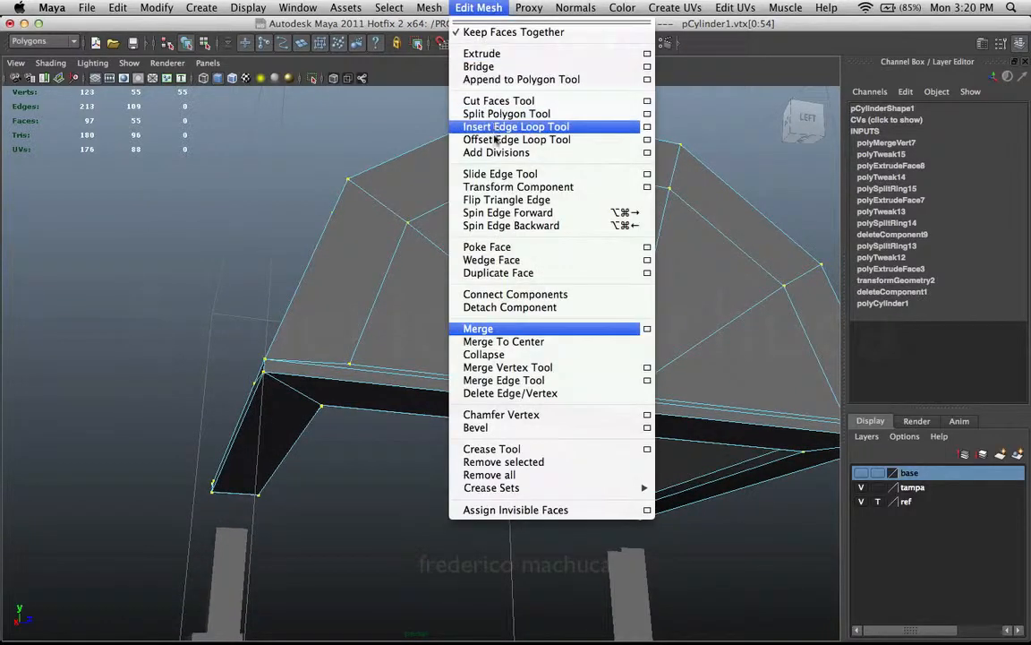
pyautogui.click(498, 113)
pyautogui.scroll(3, 449, 329)
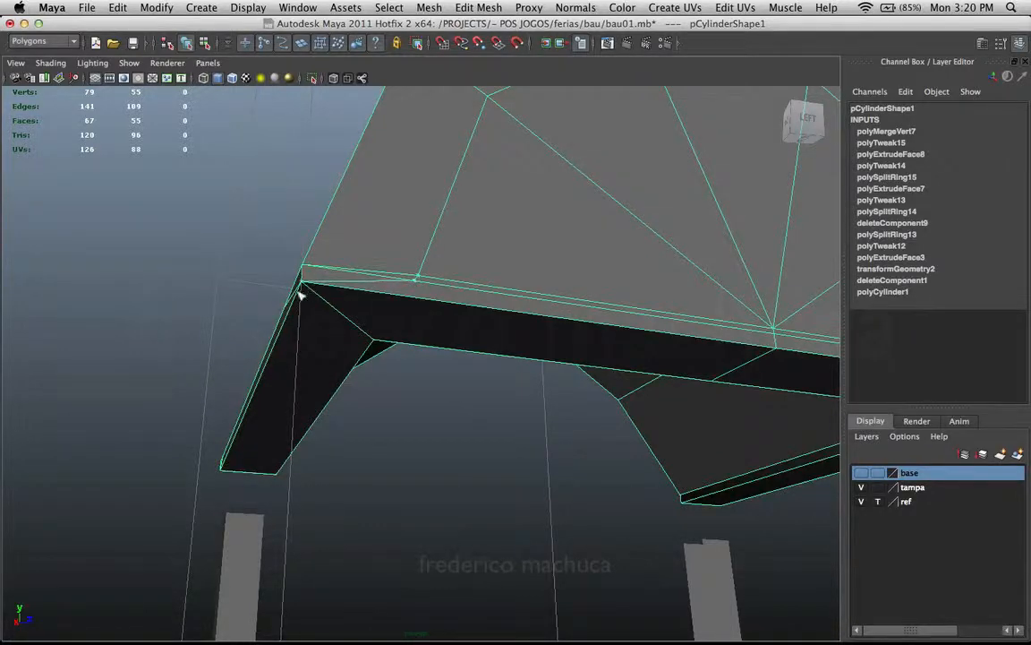
pyautogui.press('Return')
pyautogui.keyDown('alt'); pyautogui.moveTo(674, 322); pyautogui.dragTo(465, 319); pyautogui.keyUp('alt')
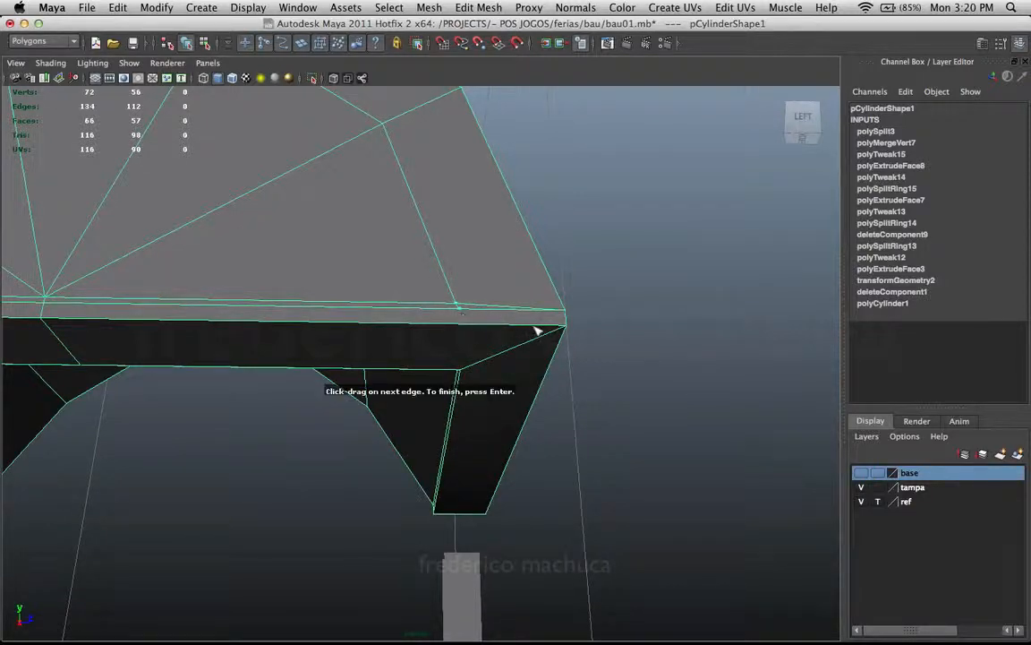
pyautogui.press('Return')
# Move the three vertices along the end inset's lower edge vertically onto the line just below them
pyautogui.keyDown('alt'); pyautogui.moveTo(501, 303); pyautogui.dragTo(436, 306); pyautogui.keyUp('alt')
pyautogui.keyDown('alt'); pyautogui.moveTo(436, 306); pyautogui.dragTo(518, 286, button='middle'); pyautogui.keyUp('alt')
pyautogui.moveTo(479, 286); pyautogui.dragTo(560, 307, button='right')
pyautogui.keyDown('alt'); pyautogui.moveTo(559, 307); pyautogui.dragTo(509, 277, button='middle'); pyautogui.keyUp('alt')
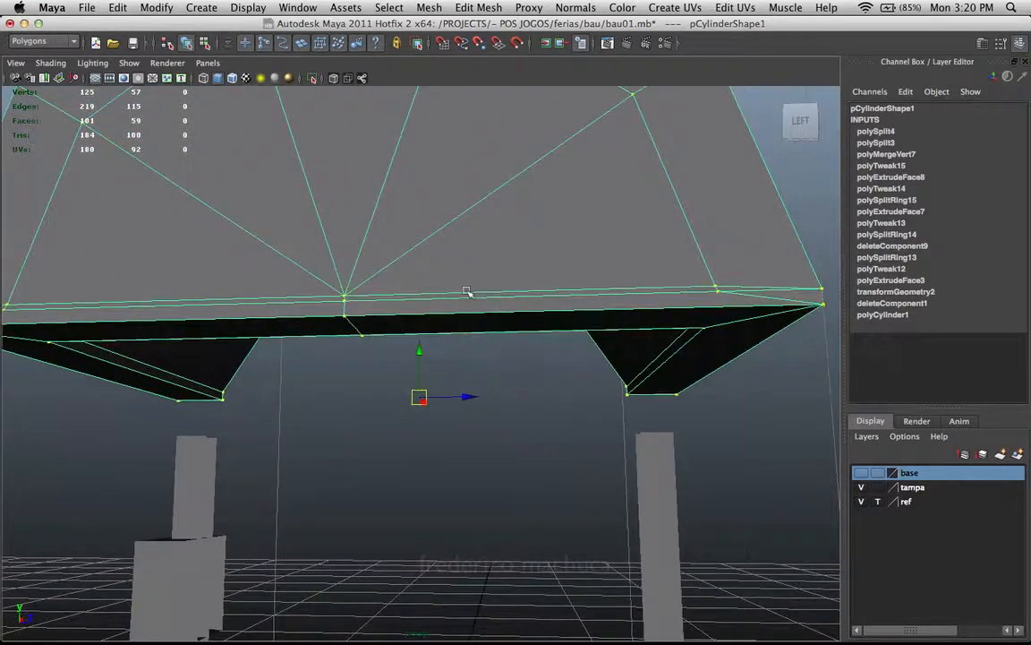
pyautogui.click(408, 301)
pyautogui.keyDown('shift'); pyautogui.click(314, 302); pyautogui.keyUp('shift')
pyautogui.keyDown('alt'); pyautogui.moveTo(313, 302); pyautogui.dragTo(272, 292); pyautogui.keyUp('alt')
pyautogui.press('F9')
pyautogui.click(253, 307)
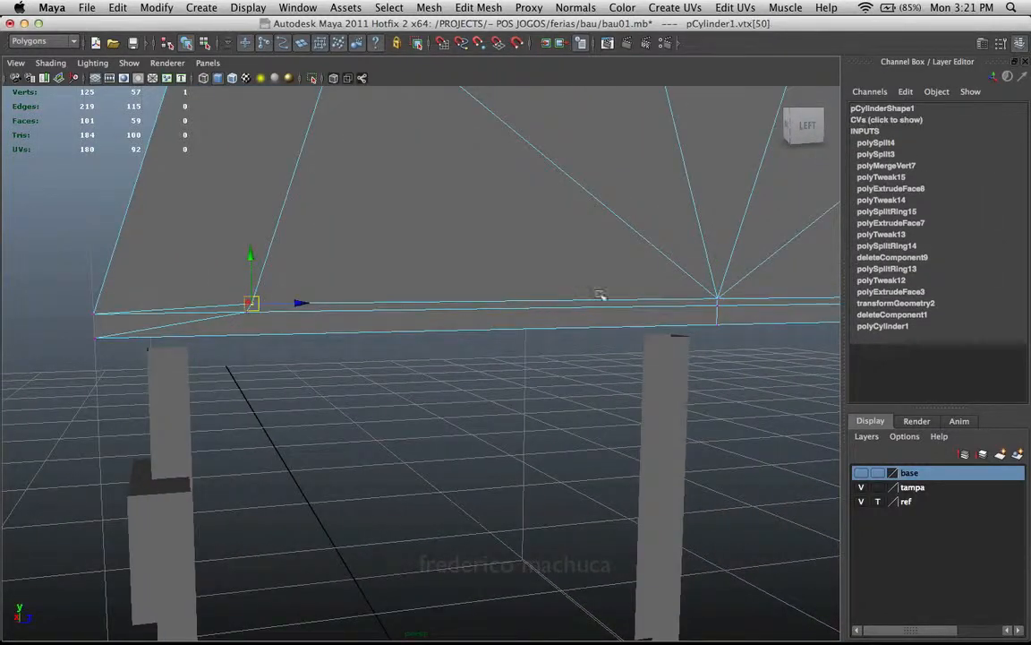
pyautogui.keyDown('alt'); pyautogui.moveTo(599, 295); pyautogui.dragTo(409, 317); pyautogui.keyUp('alt')
pyautogui.keyDown('shift'); pyautogui.click(576, 271); pyautogui.keyUp('shift')
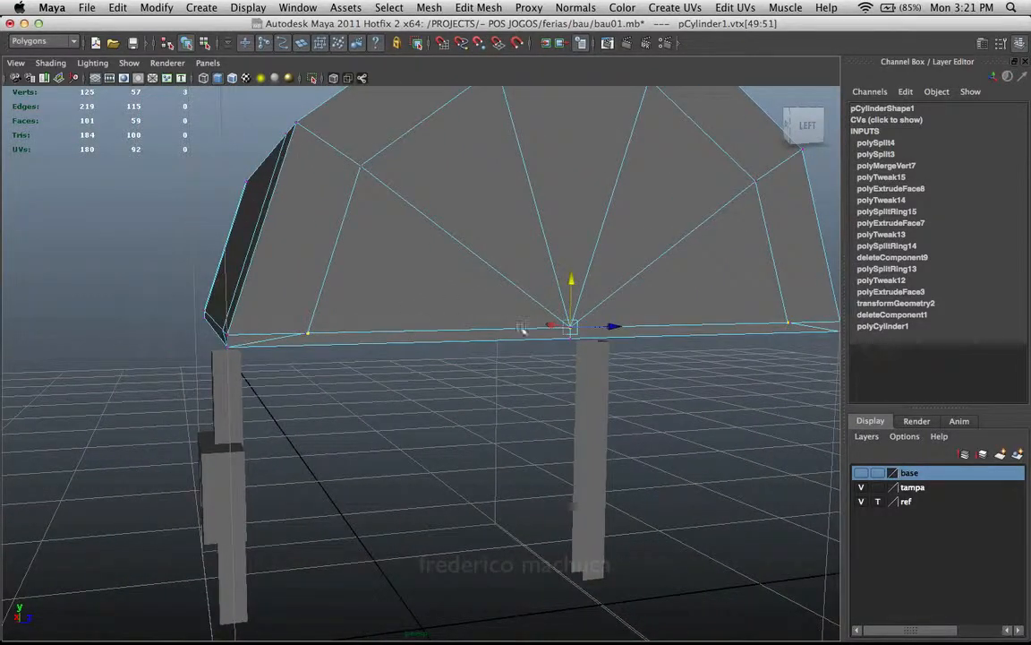
# Merge the overlapping vertex pairs at both lower corners of the closed end's inset
pyautogui.keyDown('alt'); pyautogui.moveTo(741, 331); pyautogui.dragTo(344, 279); pyautogui.keyUp('alt')
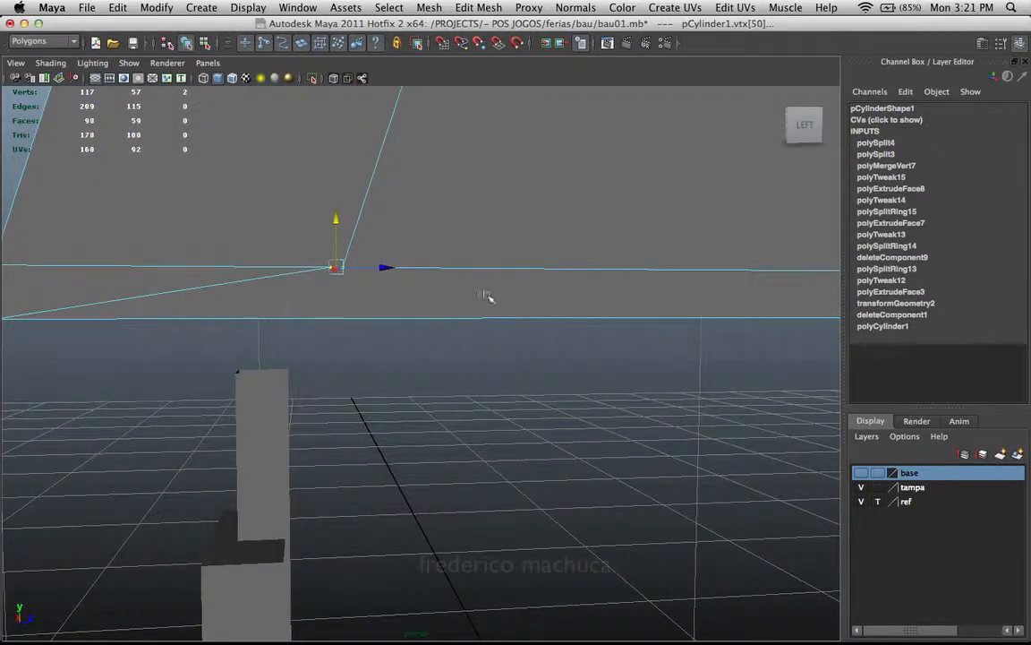
pyautogui.keyDown('alt'); pyautogui.moveTo(488, 298); pyautogui.dragTo(502, 315); pyautogui.keyUp('alt')
pyautogui.click(465, 7)
pyautogui.click(407, 329)
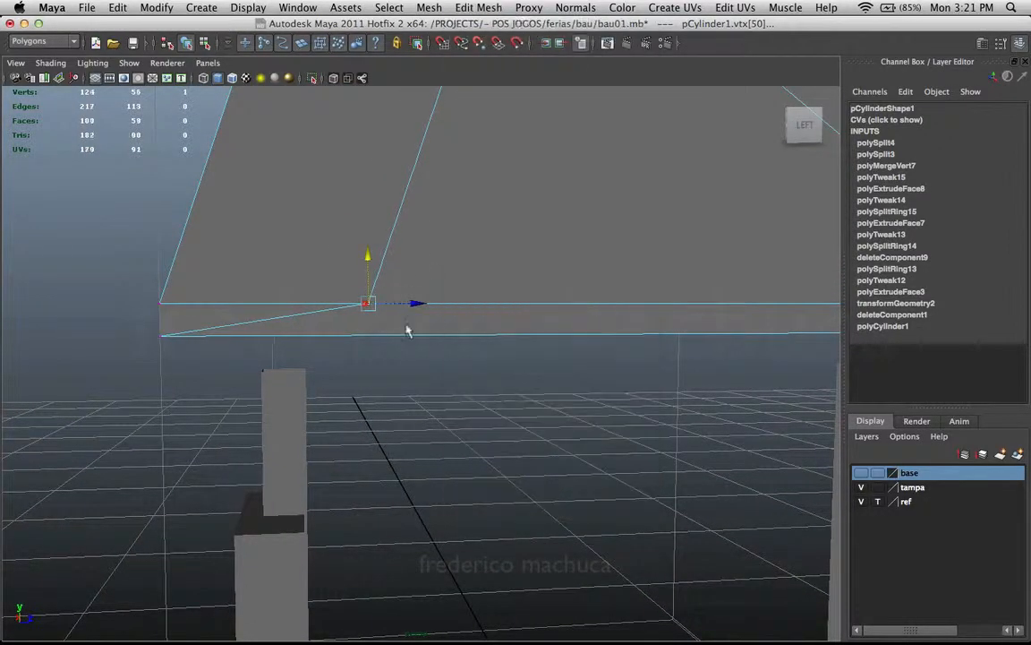
pyautogui.keyDown('alt'); pyautogui.moveTo(407, 331); pyautogui.dragTo(493, 295); pyautogui.keyUp('alt')
pyautogui.press('4')
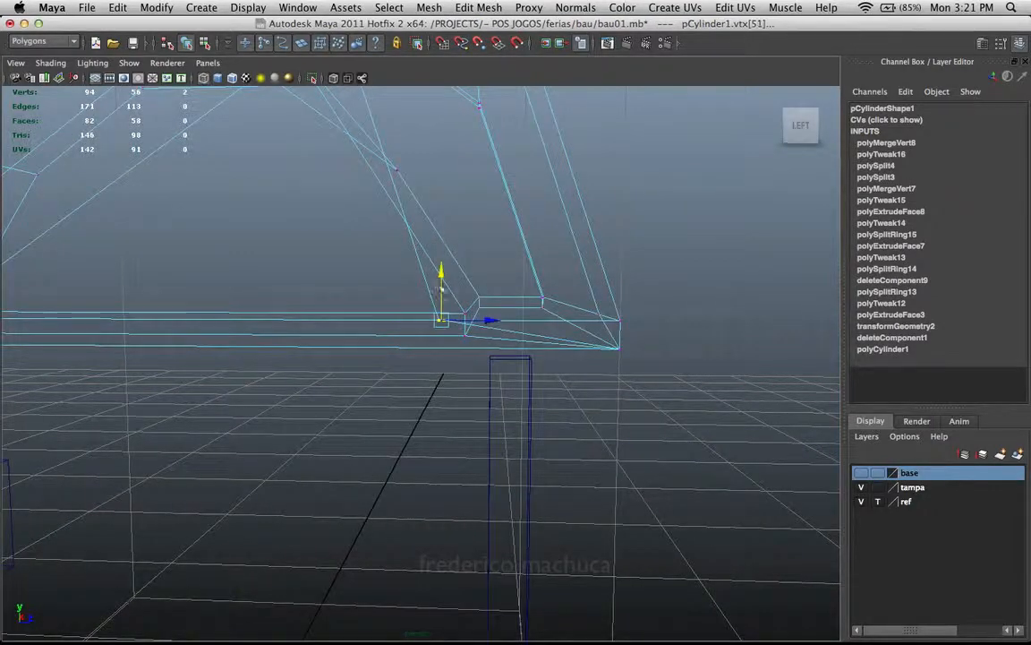
pyautogui.click(477, 8)
pyautogui.click(518, 339)
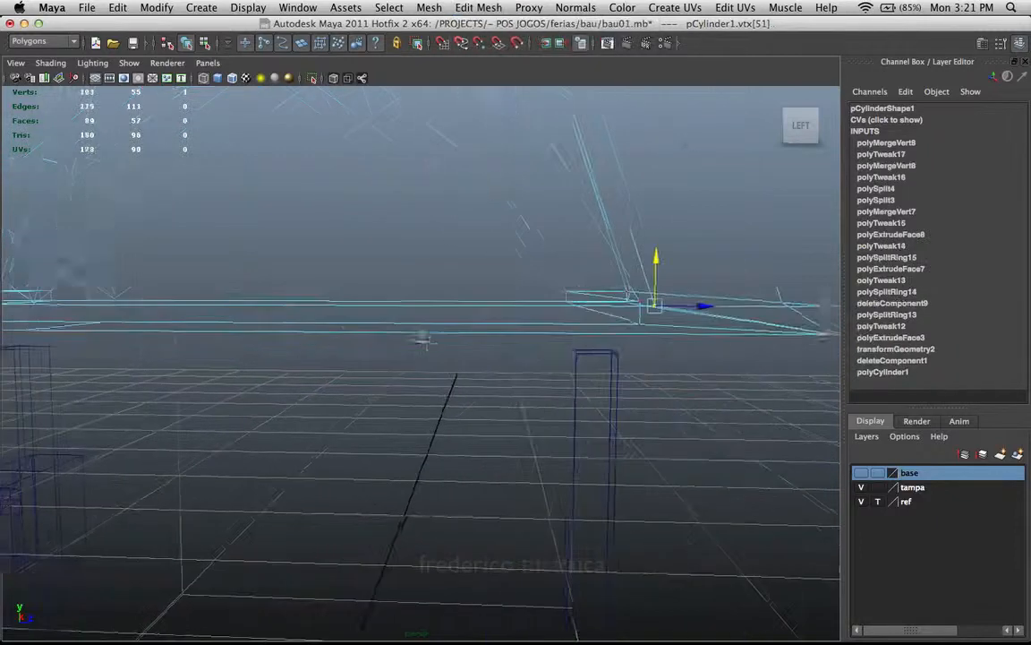
# Merge the overlapping vertices at the centre of the closed end's lower edge, and repeat the merge on the inner side
pyautogui.press('5')
pyautogui.keyDown('alt'); pyautogui.moveTo(384, 337); pyautogui.dragTo(518, 319); pyautogui.keyUp('alt')
pyautogui.press('4')
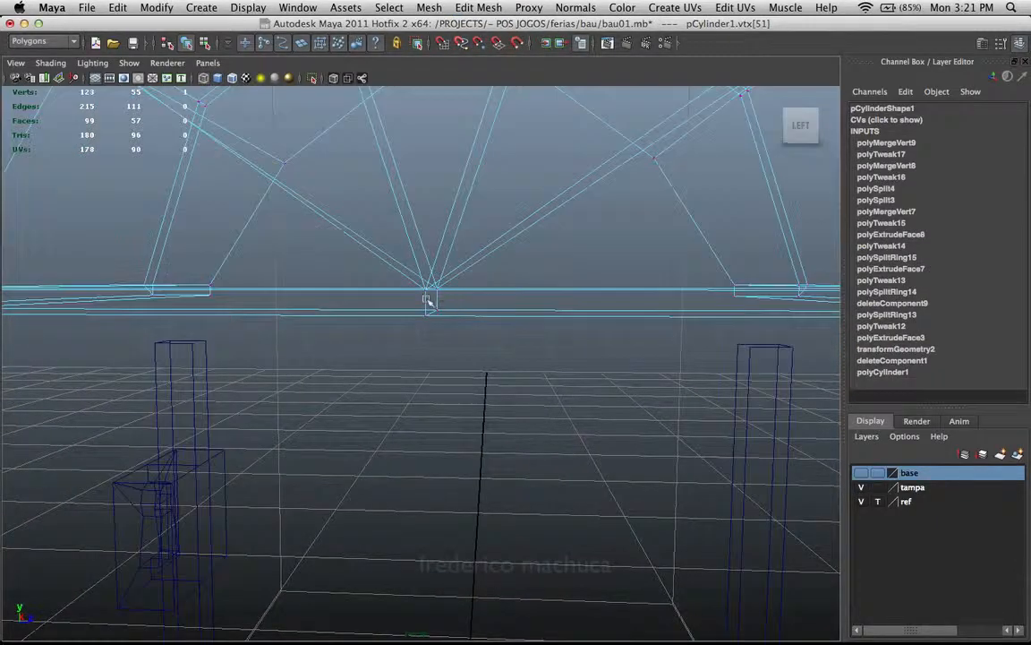
pyautogui.keyDown('alt'); pyautogui.moveTo(428, 299); pyautogui.dragTo(403, 328); pyautogui.keyUp('alt')
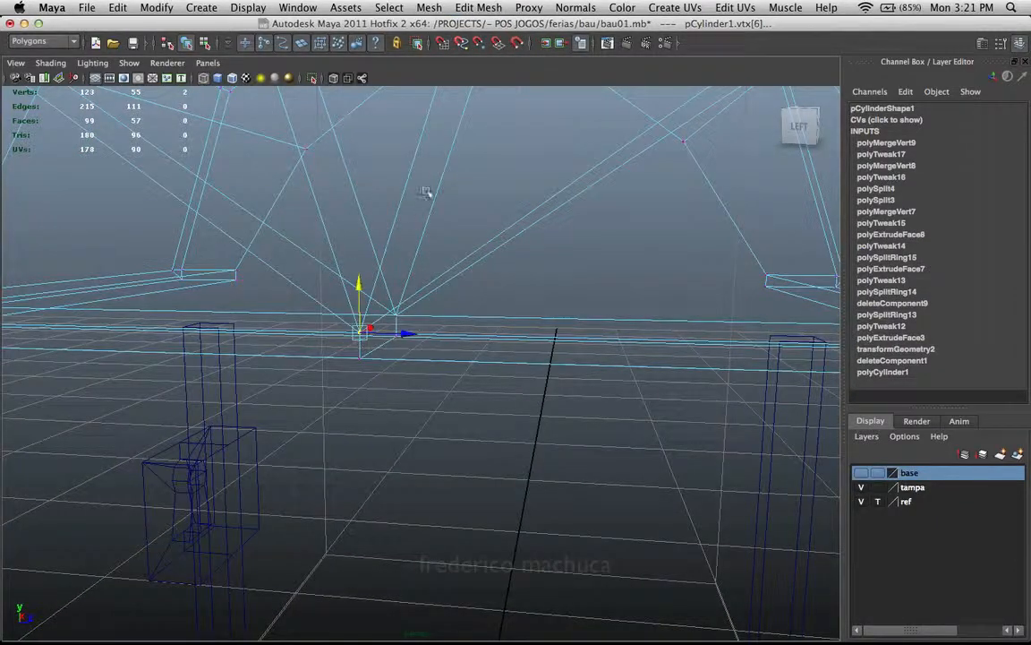
pyautogui.click(476, 8)
pyautogui.click(461, 339)
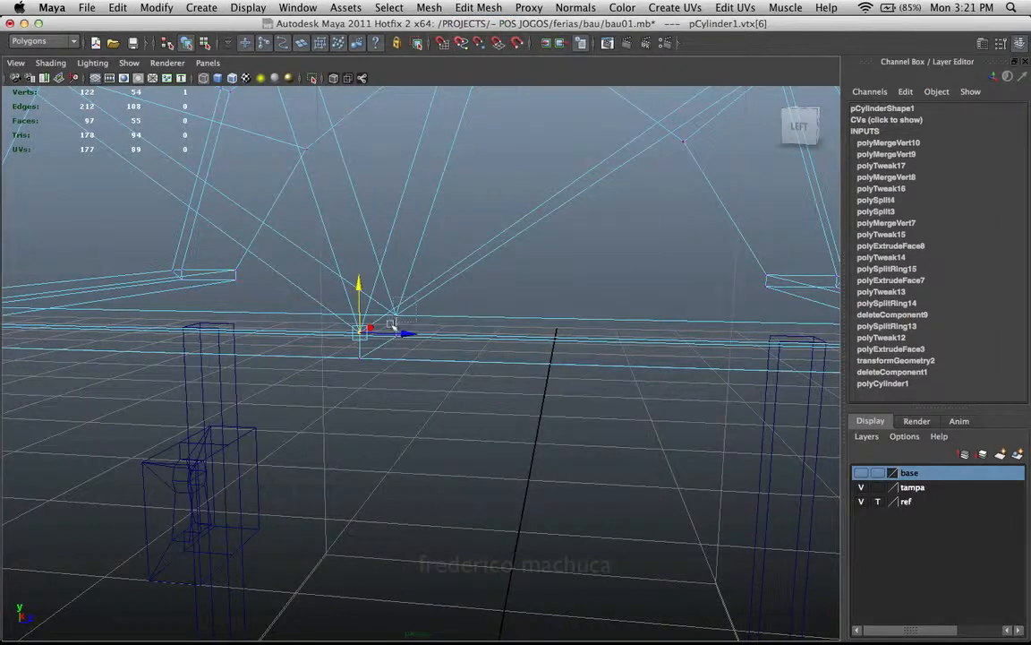
pyautogui.press('g')
pyautogui.press('5')
pyautogui.moveTo(449, 318)
pyautogui.keyDown('alt'); pyautogui.mouseDown()
pyautogui.moveTo(454, 294)
pyautogui.moveTo(440, 306)
pyautogui.moveTo(504, 308)
pyautogui.moveTo(361, 315)
pyautogui.moveTo(364, 281)
pyautogui.moveTo(382, 283)
pyautogui.mouseUp(); pyautogui.keyUp('alt')
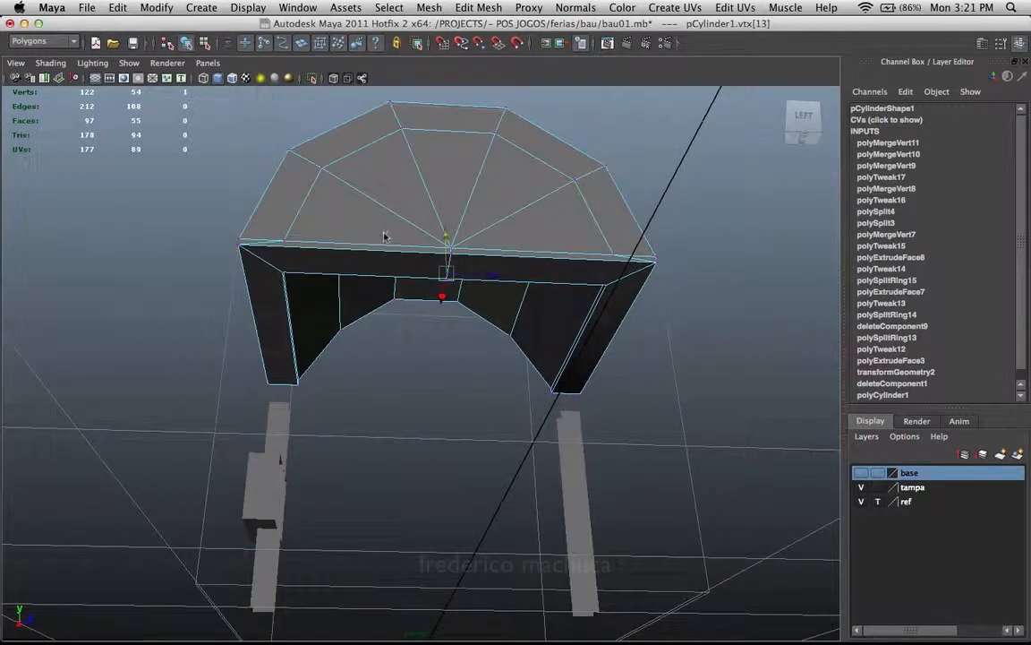
# Extrude the five panel faces along the lid's curved outer surface inward, leaving the border bands raised
pyautogui.moveTo(416, 223); pyautogui.dragTo(454, 213, button='right')
pyautogui.keyDown('alt'); pyautogui.moveTo(454, 212); pyautogui.dragTo(449, 296); pyautogui.keyUp('alt')
pyautogui.moveTo(447, 331); pyautogui.dragTo(446, 341, button='right')
pyautogui.click(427, 292)
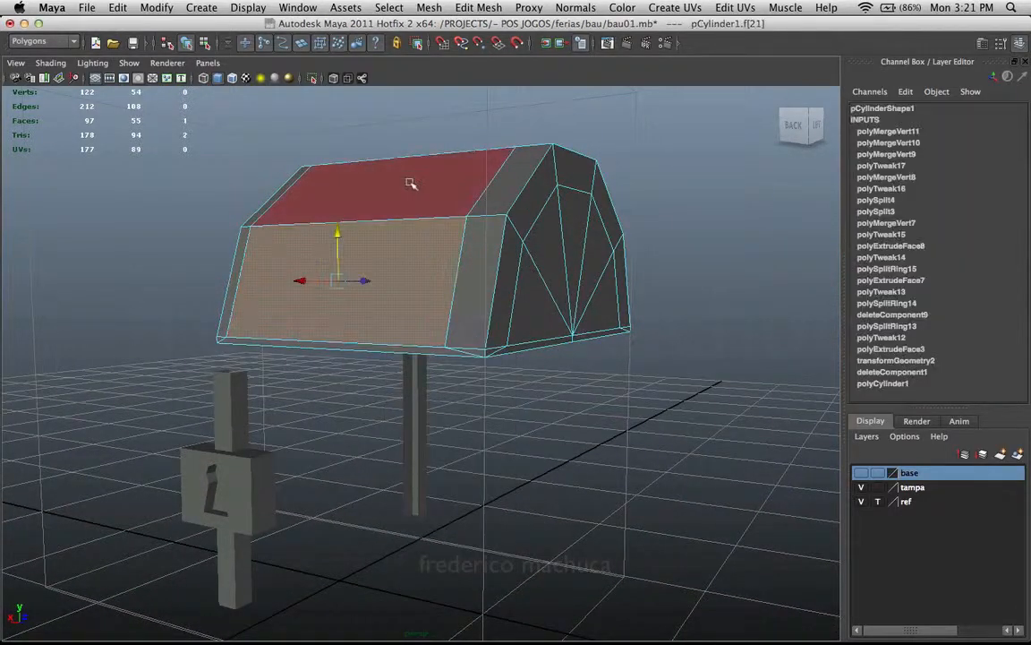
pyautogui.keyDown('shift'); pyautogui.click(410, 182); pyautogui.keyUp('shift')
pyautogui.keyDown('alt'); pyautogui.moveTo(481, 233); pyautogui.dragTo(420, 261); pyautogui.keyUp('alt')
pyautogui.keyDown('shift'); pyautogui.click(421, 261); pyautogui.keyUp('shift')
pyautogui.keyDown('shift'); pyautogui.click(555, 283); pyautogui.keyUp('shift')
pyautogui.keyDown('alt'); pyautogui.moveTo(586, 329); pyautogui.dragTo(504, 289); pyautogui.keyUp('alt')
pyautogui.keyDown('shift'); pyautogui.click(578, 319); pyautogui.keyUp('shift')
pyautogui.keyDown('alt'); pyautogui.moveTo(576, 320); pyautogui.dragTo(414, 320, button='right'); pyautogui.keyUp('alt')
pyautogui.keyDown('alt'); pyautogui.moveTo(415, 321); pyautogui.dragTo(412, 261); pyautogui.keyUp('alt')
pyautogui.click(475, 7)
pyautogui.click(472, 51)
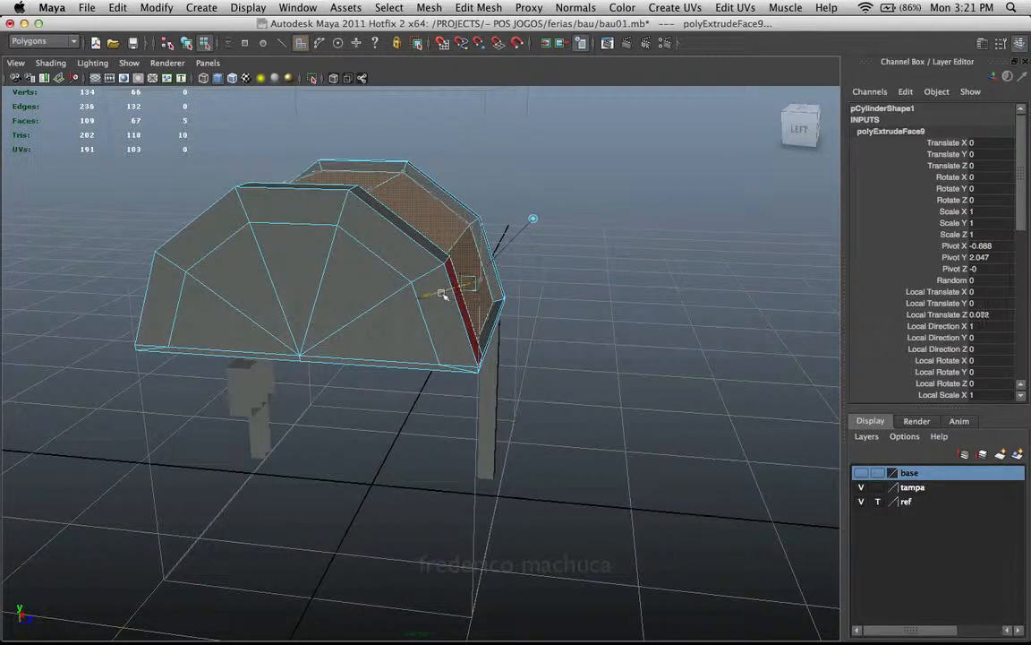
# Show the base layer and adjust the curved panels' extrusion to a Local Translate Z of about 0.076 to suit the base
pyautogui.keyDown('alt'); pyautogui.moveTo(443, 296); pyautogui.dragTo(627, 330); pyautogui.keyUp('alt')
pyautogui.click(862, 473)
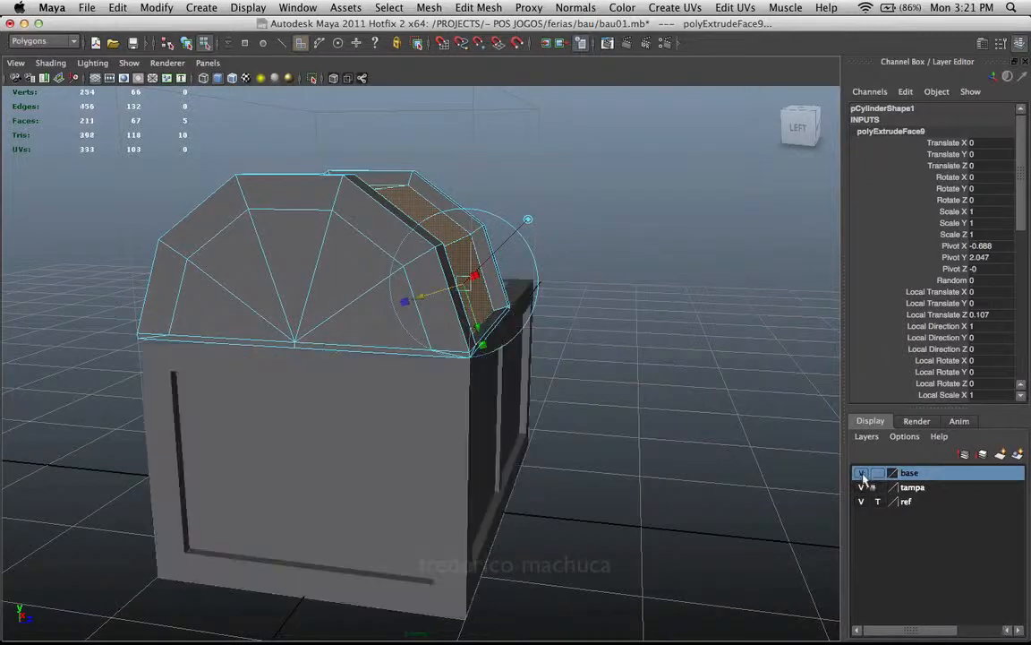
pyautogui.keyDown('alt'); pyautogui.moveTo(555, 289); pyautogui.dragTo(214, 303); pyautogui.keyUp('alt')
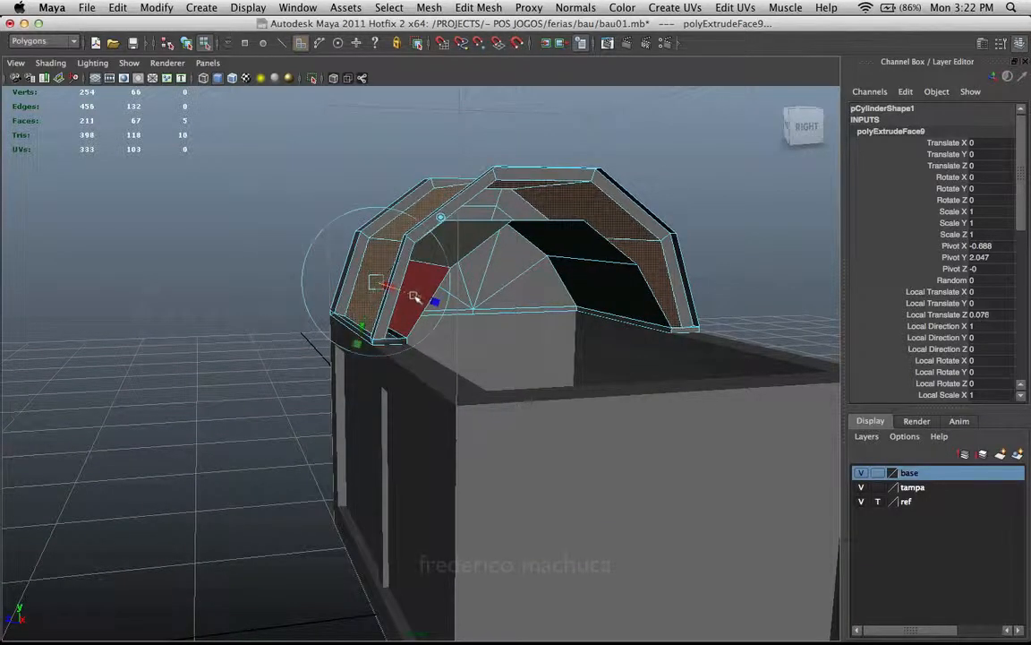
pyautogui.keyDown('alt'); pyautogui.moveTo(415, 296); pyautogui.dragTo(535, 299); pyautogui.keyUp('alt')
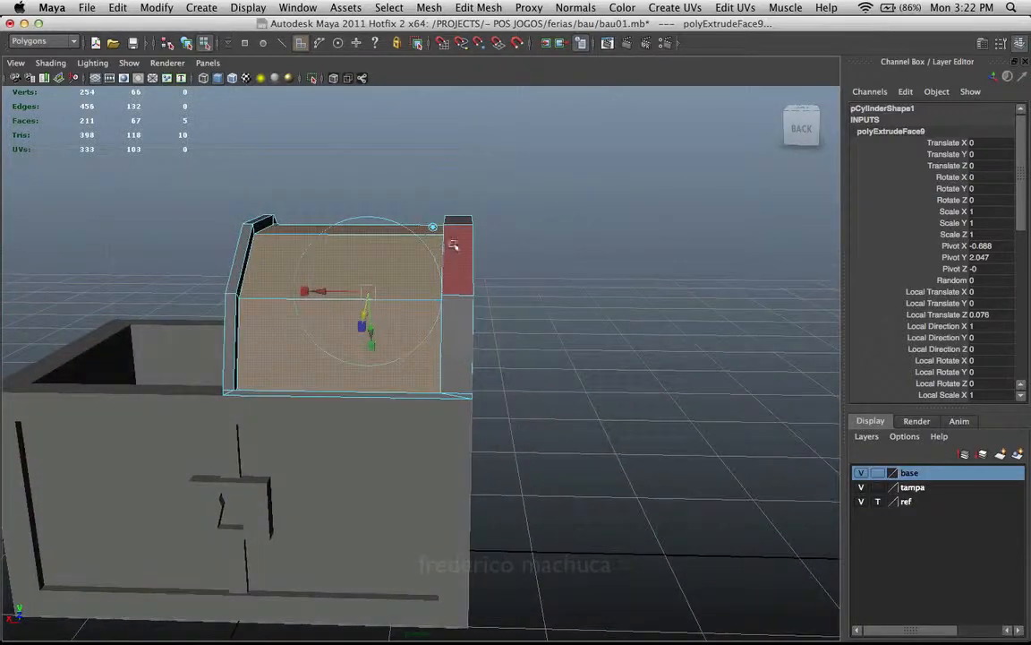
# Extrude the five fan-shaped faces inside the closed end's border inward by about 0.063
pyautogui.moveTo(453, 244); pyautogui.dragTo(458, 239, button='right')
pyautogui.click(555, 274)
pyautogui.keyDown('alt'); pyautogui.moveTo(555, 274); pyautogui.dragTo(428, 287); pyautogui.keyUp('alt')
pyautogui.click(541, 271)
pyautogui.moveTo(428, 287); pyautogui.dragTo(430, 315, button='right')
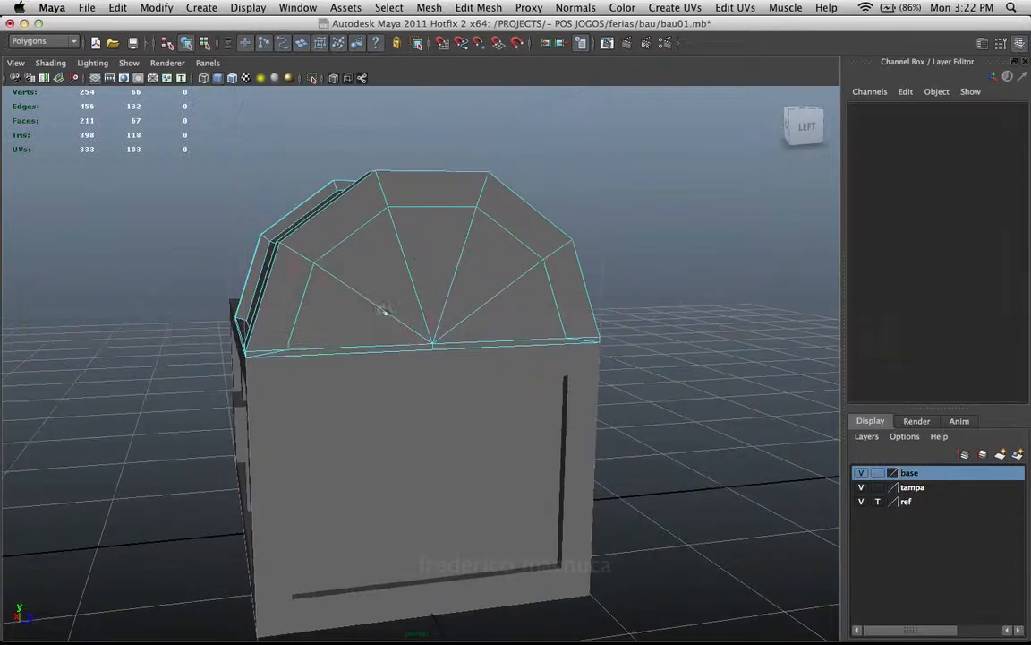
pyautogui.click(376, 311)
pyautogui.keyDown('alt'); pyautogui.moveTo(391, 320); pyautogui.dragTo(434, 321); pyautogui.keyUp('alt')
pyautogui.click(479, 8)
pyautogui.click(489, 58)
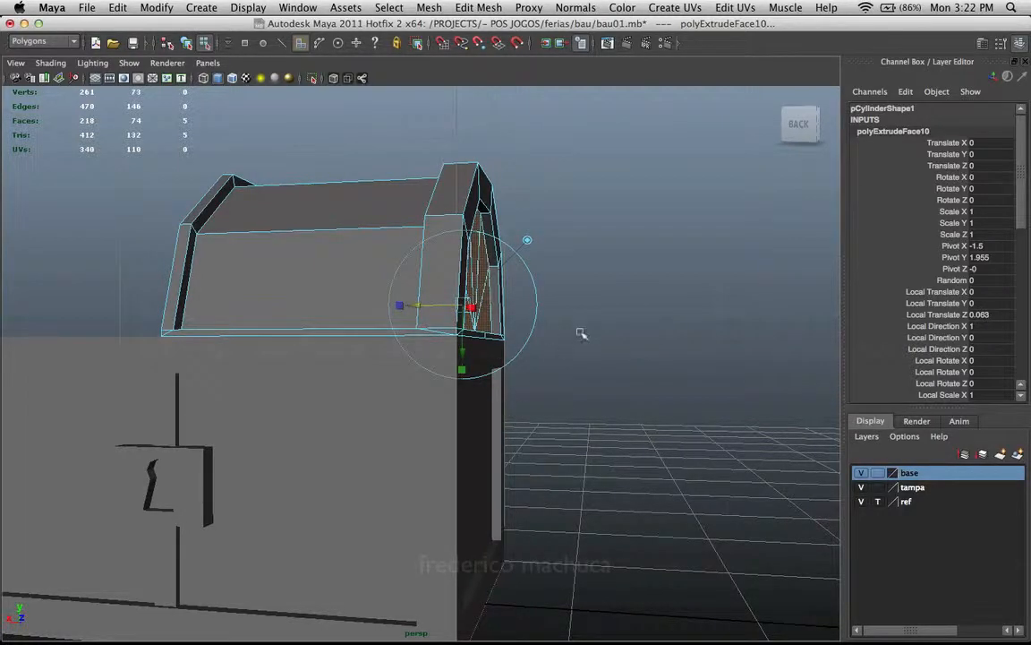
# Return to object mode and examine the recessed lid panels against the base from several sides
pyautogui.keyDown('alt'); pyautogui.moveTo(581, 334); pyautogui.dragTo(515, 304); pyautogui.keyUp('alt')
pyautogui.moveTo(511, 304); pyautogui.dragTo(550, 287, button='right')
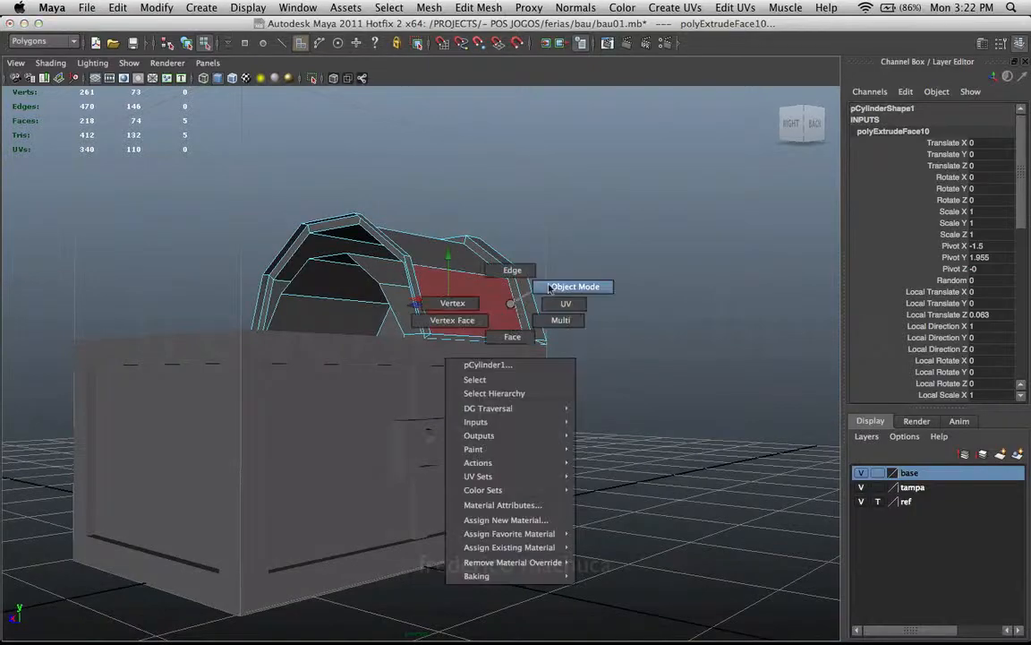
pyautogui.keyDown('alt'); pyautogui.moveTo(550, 286); pyautogui.dragTo(476, 409); pyautogui.keyUp('alt')
pyautogui.click(379, 295)
pyautogui.keyDown('alt'); pyautogui.moveTo(553, 323); pyautogui.dragTo(433, 357); pyautogui.keyUp('alt')
pyautogui.click(609, 335)
pyautogui.keyDown('alt'); pyautogui.moveTo(432, 358); pyautogui.dragTo(507, 364, button='right'); pyautogui.keyUp('alt')
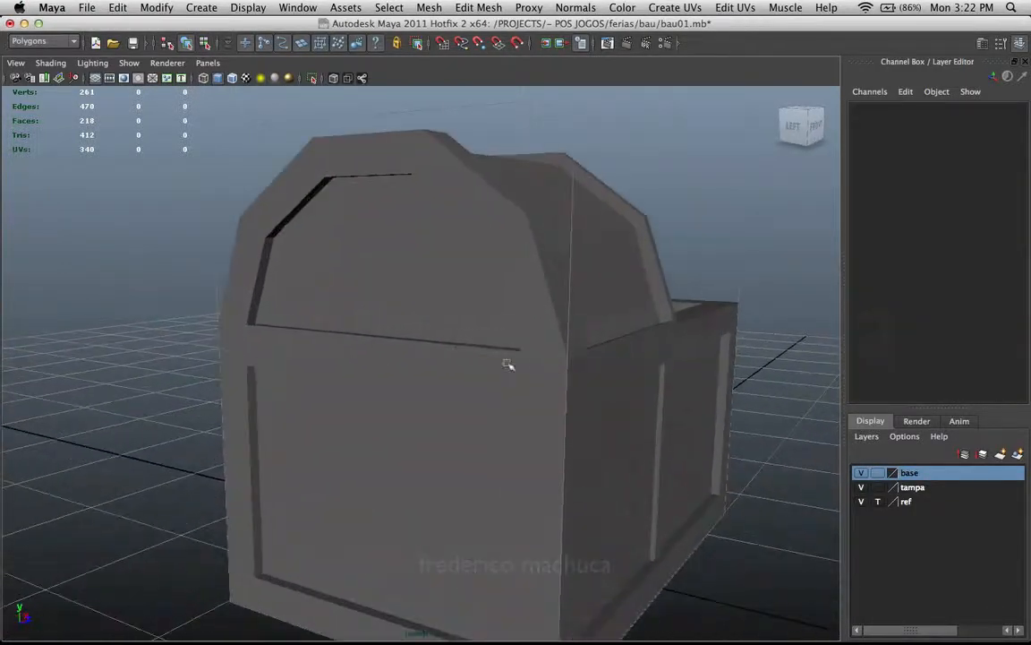
pyautogui.keyDown('alt'); pyautogui.moveTo(508, 364); pyautogui.dragTo(512, 316); pyautogui.keyUp('alt')
# Tilt the lid open about 36.4° in X and move it to about Y 0.576 and Z 0.188 over the base's rear edge
pyautogui.click(444, 313)
pyautogui.keyDown('alt'); pyautogui.moveTo(444, 314); pyautogui.dragTo(502, 347); pyautogui.keyUp('alt')
pyautogui.press('e')
pyautogui.moveTo(334, 310); pyautogui.dragTo(362, 274)
pyautogui.press('w')
pyautogui.keyDown('alt'); pyautogui.moveTo(309, 312); pyautogui.dragTo(388, 325); pyautogui.keyUp('alt')
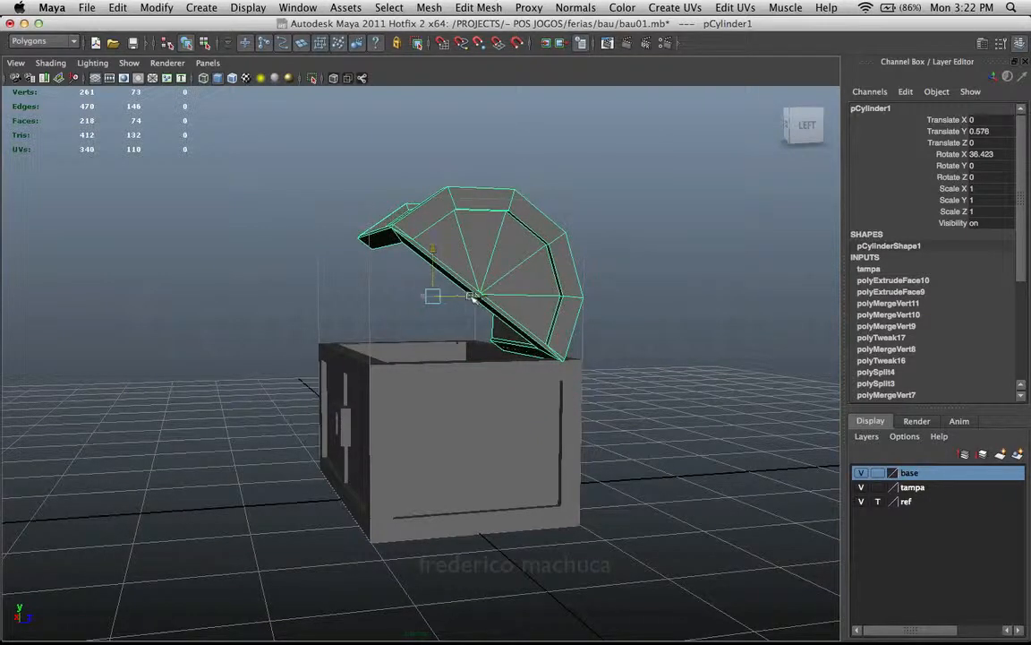
pyautogui.keyDown('alt'); pyautogui.moveTo(483, 294); pyautogui.dragTo(511, 394); pyautogui.keyUp('alt')
pyautogui.click(477, 325)
pyautogui.keyDown('alt'); pyautogui.moveTo(510, 394); pyautogui.dragTo(537, 329, button='right'); pyautogui.keyUp('alt')
pyautogui.click(538, 328)
pyautogui.keyDown('alt'); pyautogui.moveTo(537, 329); pyautogui.dragTo(454, 308); pyautogui.keyUp('alt')
pyautogui.keyDown('alt'); pyautogui.moveTo(322, 273); pyautogui.dragTo(363, 296); pyautogui.keyUp('alt')
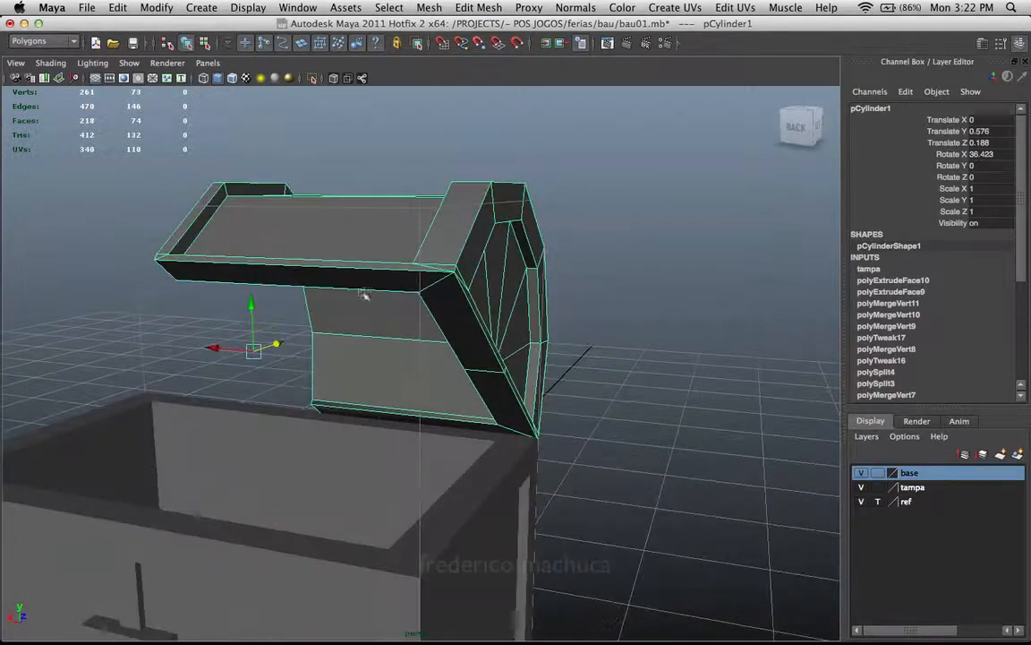
# Examine the open lid's underside rim and interior, and how it meets the base
pyautogui.click(435, 161)
pyautogui.keyDown('alt'); pyautogui.moveTo(435, 161); pyautogui.dragTo(310, 259); pyautogui.keyUp('alt')
pyautogui.keyDown('alt'); pyautogui.moveTo(249, 250); pyautogui.dragTo(260, 240); pyautogui.keyUp('alt')
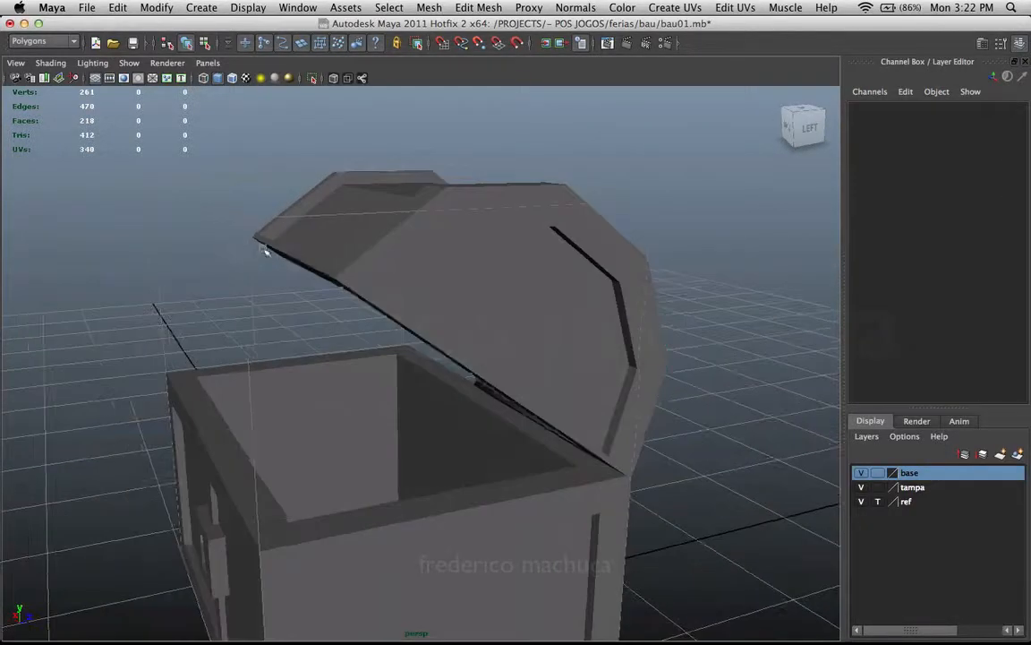
pyautogui.click(256, 238)
pyautogui.keyDown('alt'); pyautogui.moveTo(350, 299); pyautogui.dragTo(303, 265); pyautogui.keyUp('alt')
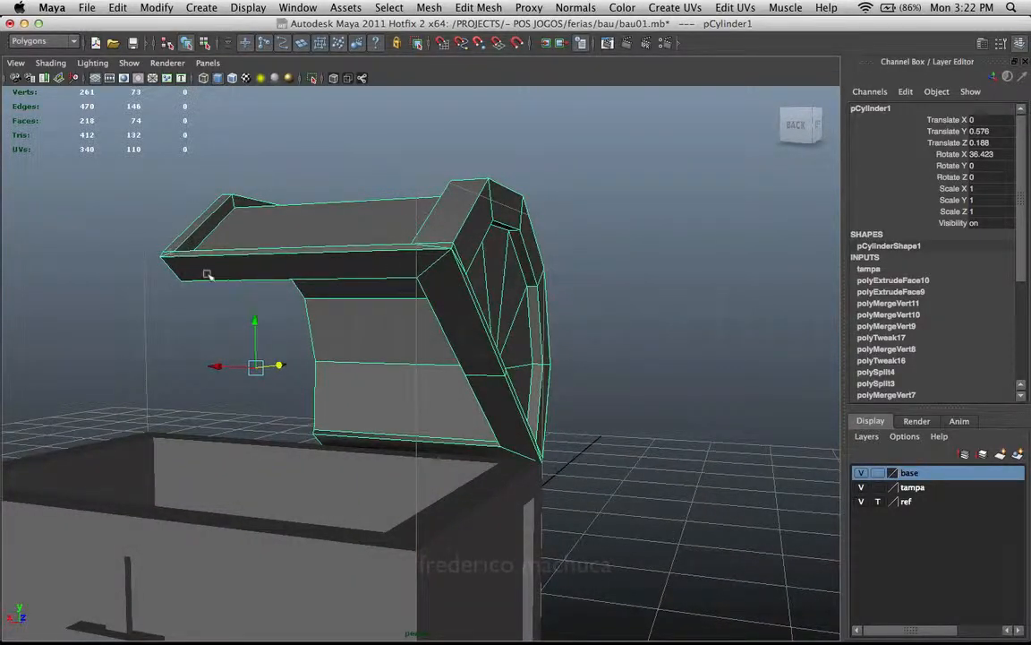
pyautogui.keyDown('alt'); pyautogui.moveTo(513, 415); pyautogui.dragTo(279, 347); pyautogui.keyUp('alt')
pyautogui.click(265, 306)
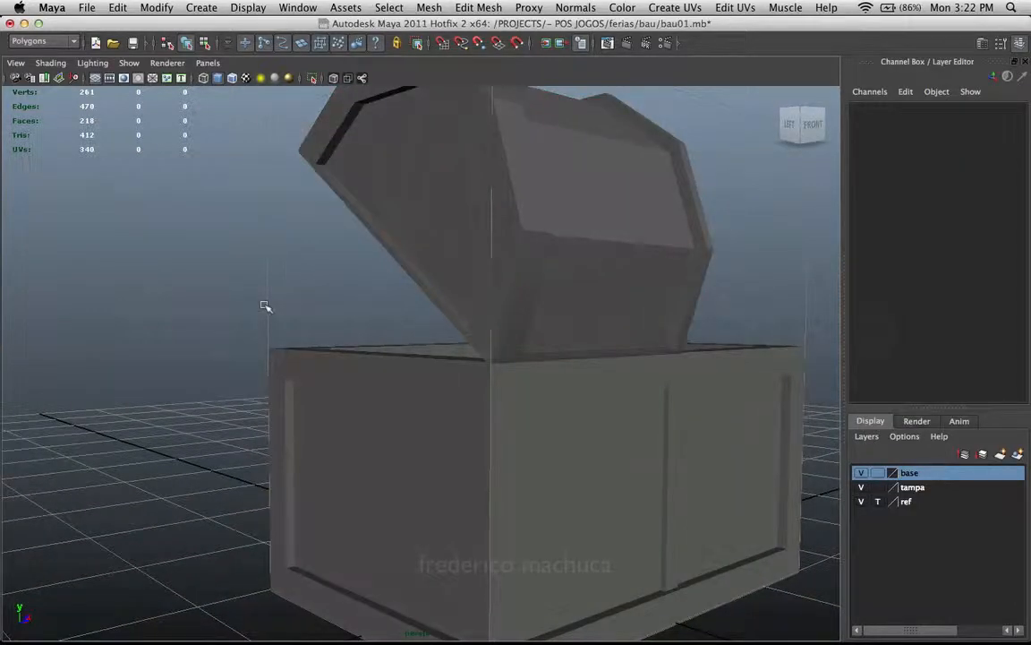
pyautogui.keyDown('alt'); pyautogui.moveTo(415, 302); pyautogui.dragTo(518, 287); pyautogui.keyUp('alt')
pyautogui.click(492, 309)
pyautogui.keyDown('alt'); pyautogui.moveTo(519, 288); pyautogui.dragTo(565, 322, button='right'); pyautogui.keyUp('alt')
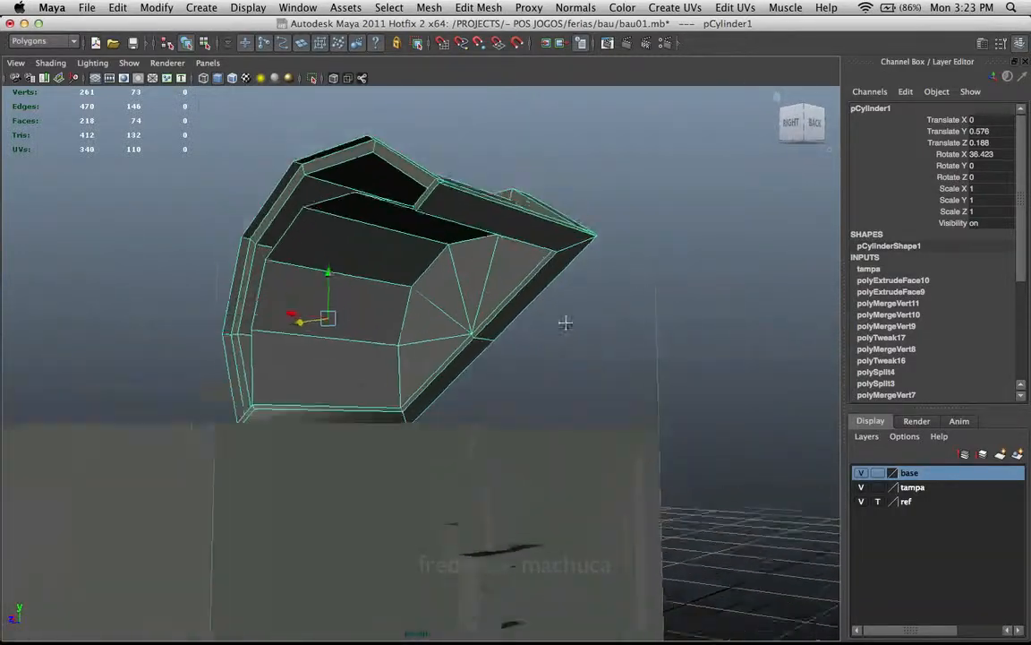
pyautogui.keyDown('alt'); pyautogui.moveTo(565, 322); pyautogui.dragTo(627, 233); pyautogui.keyUp('alt')
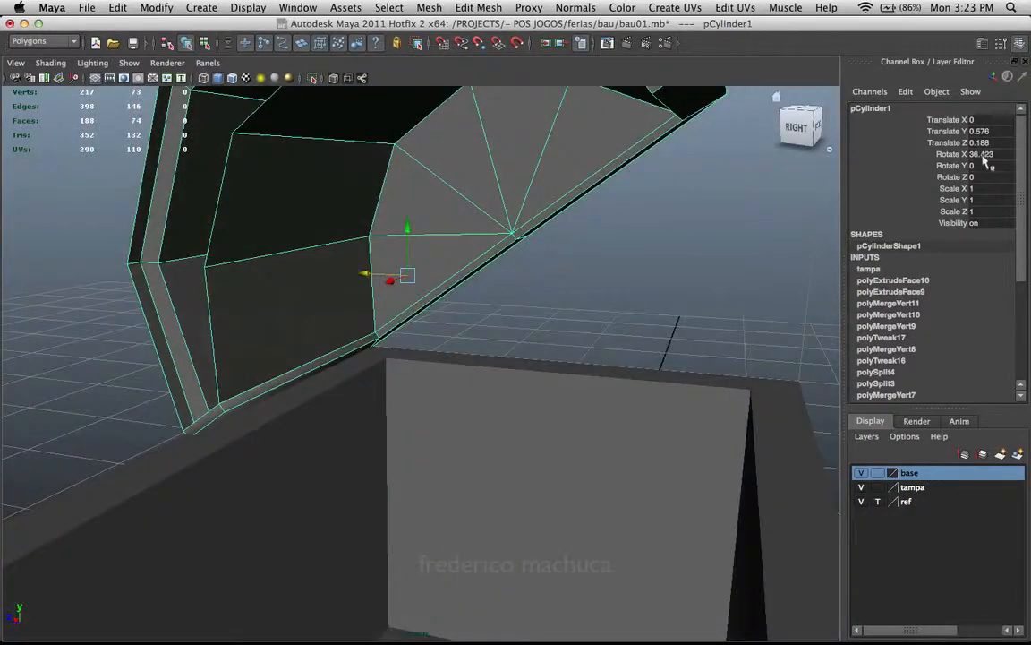
# Reset the lid's Translate Y, Translate Z and Rotate X to 0, and hide the base layer
pyautogui.write('0')
pyautogui.press('Return')
pyautogui.scroll(-5, 460, 295)
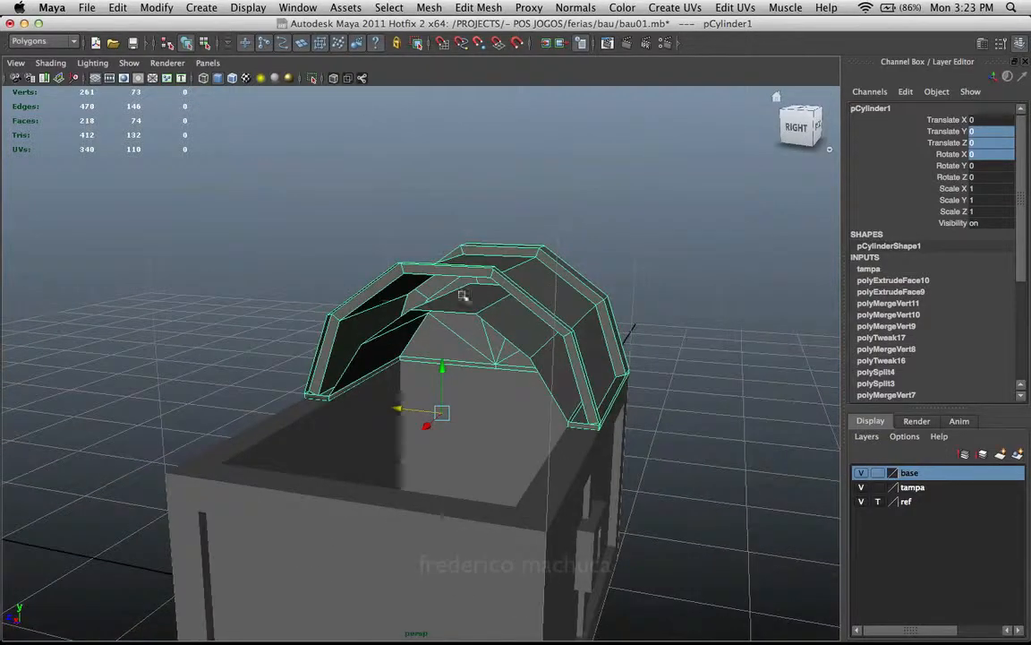
pyautogui.click(666, 362)
pyautogui.keyDown('alt'); pyautogui.moveTo(668, 368); pyautogui.dragTo(643, 347); pyautogui.keyUp('alt')
pyautogui.click(861, 474)
pyautogui.keyDown('alt'); pyautogui.moveTo(560, 386); pyautogui.dragTo(349, 345); pyautogui.keyUp('alt')
pyautogui.click(603, 362)
pyautogui.scroll(4, 606, 363)
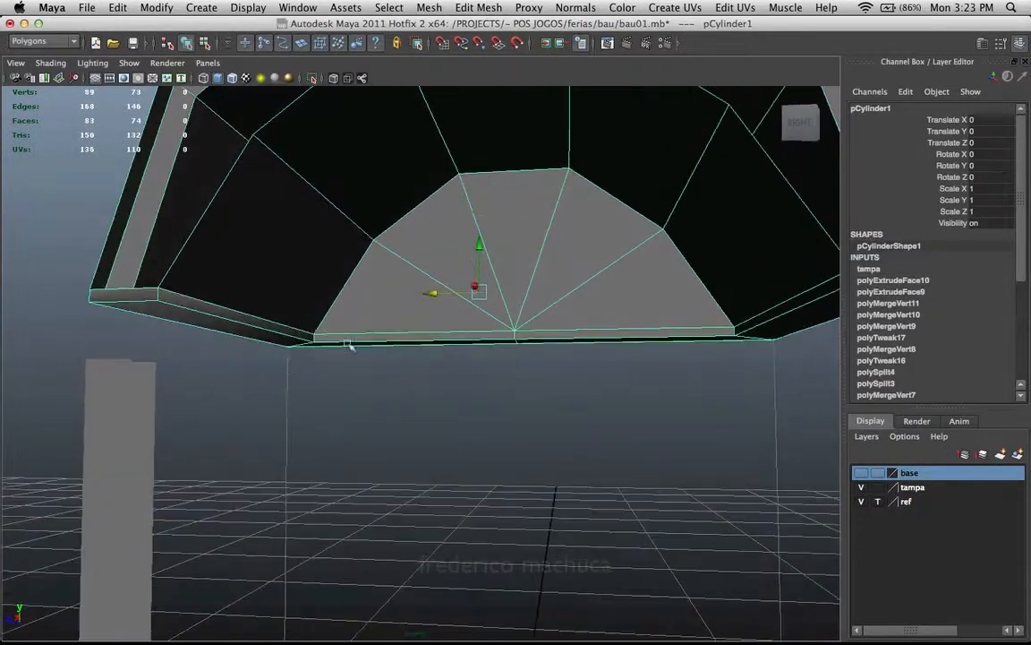
pyautogui.keyDown('alt'); pyautogui.moveTo(281, 324); pyautogui.dragTo(287, 325); pyautogui.keyUp('alt')
pyautogui.moveTo(288, 325); pyautogui.dragTo(288, 355, button='right')
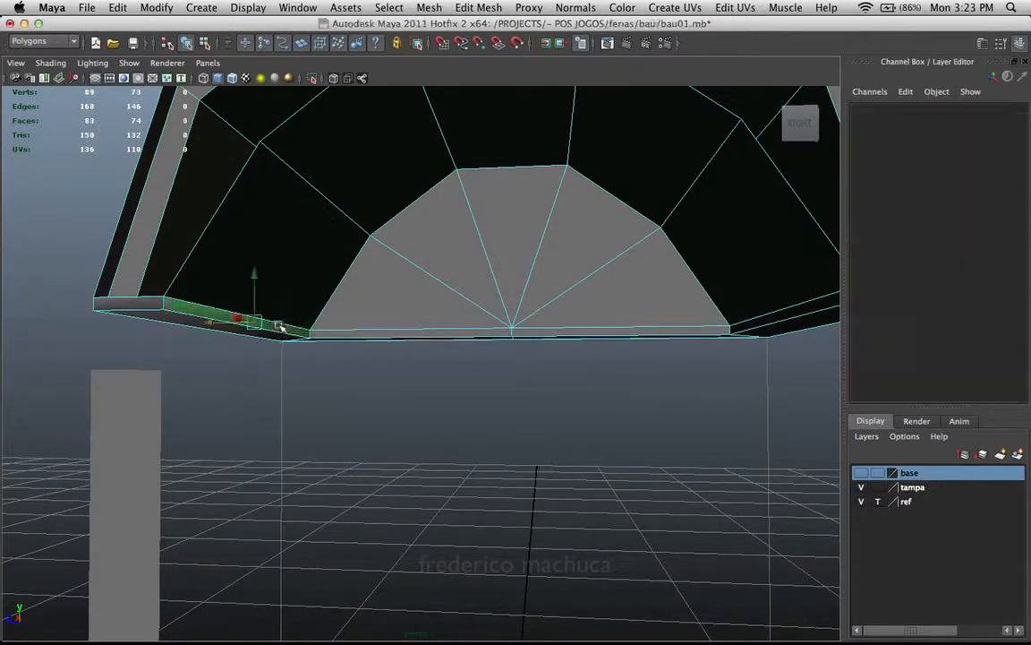
pyautogui.click(363, 334)
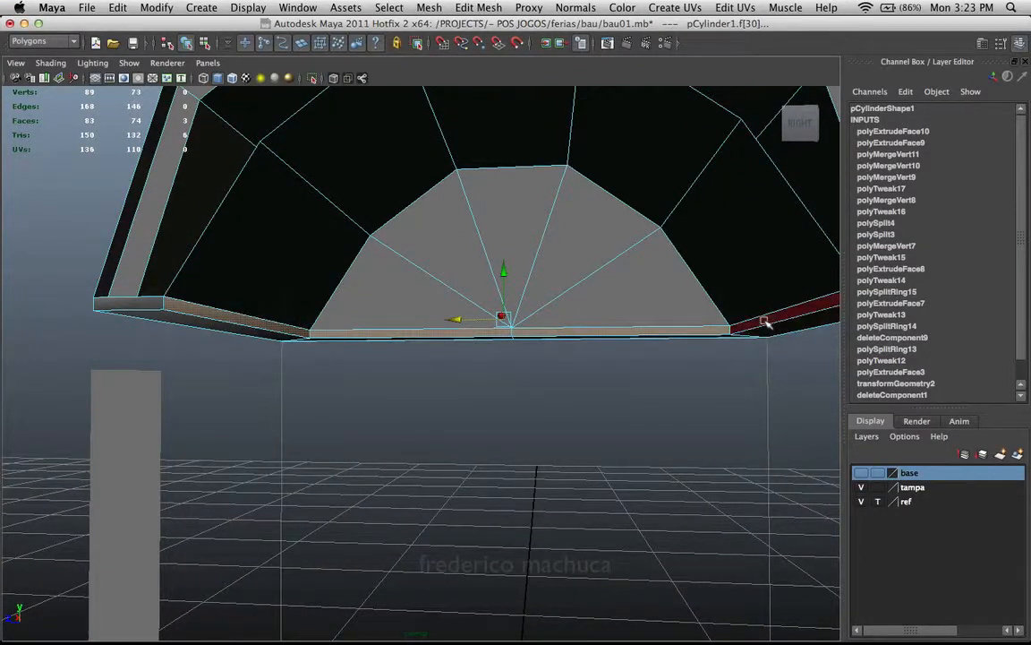
pyautogui.keyDown('shift'); pyautogui.click(766, 322); pyautogui.keyUp('shift')
pyautogui.scroll(-4, 537, 326)
pyautogui.keyDown('alt'); pyautogui.moveTo(515, 328); pyautogui.dragTo(543, 331); pyautogui.keyUp('alt')
pyautogui.scroll(2, 410, 359)
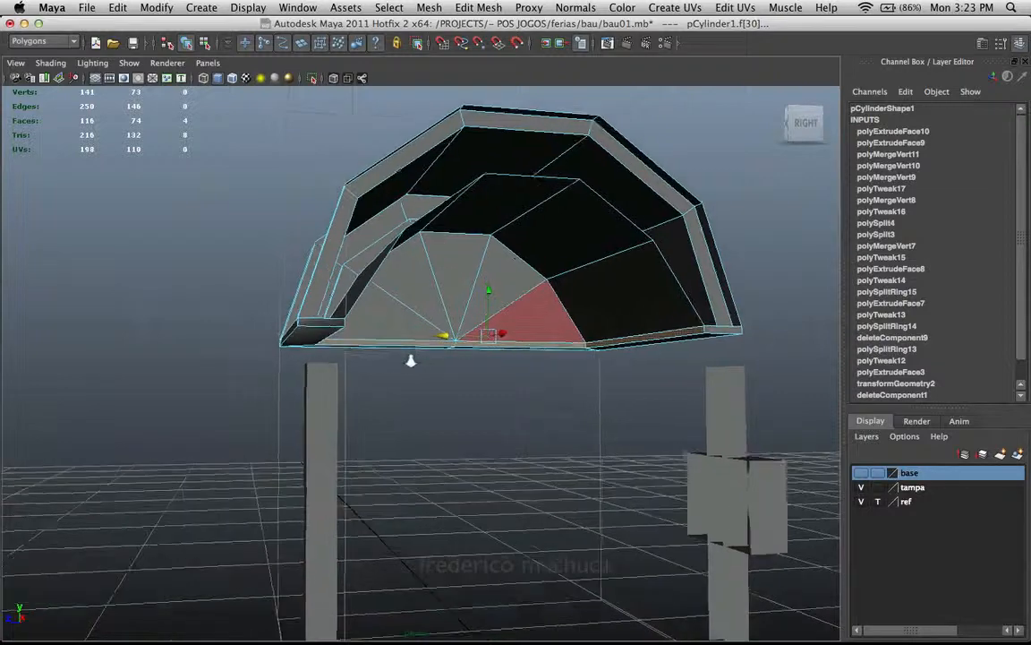
pyautogui.keyDown('alt'); pyautogui.moveTo(410, 359); pyautogui.dragTo(363, 370); pyautogui.keyUp('alt')
pyautogui.scroll(4, 363, 371)
# Move the four upper edges of the lid's inner rim strip down onto the strip's lower edges
pyautogui.moveTo(416, 309); pyautogui.dragTo(417, 309, button='right')
pyautogui.keyDown('alt'); pyautogui.moveTo(416, 309); pyautogui.dragTo(386, 313); pyautogui.keyUp('alt')
pyautogui.click(374, 320)
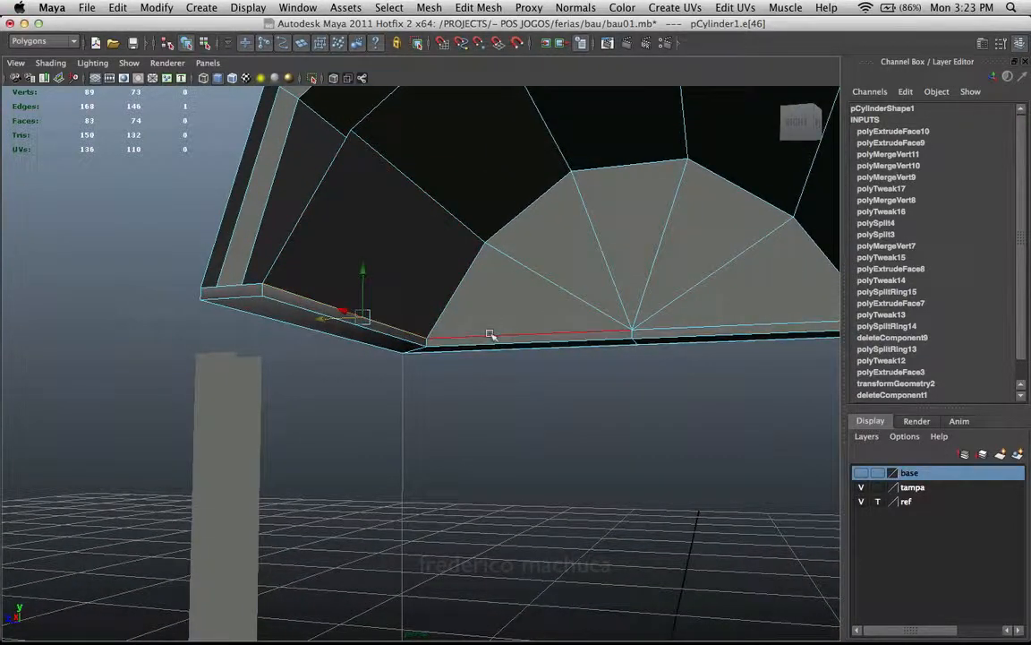
pyautogui.keyDown('alt'); pyautogui.moveTo(699, 327); pyautogui.dragTo(502, 350); pyautogui.keyUp('alt')
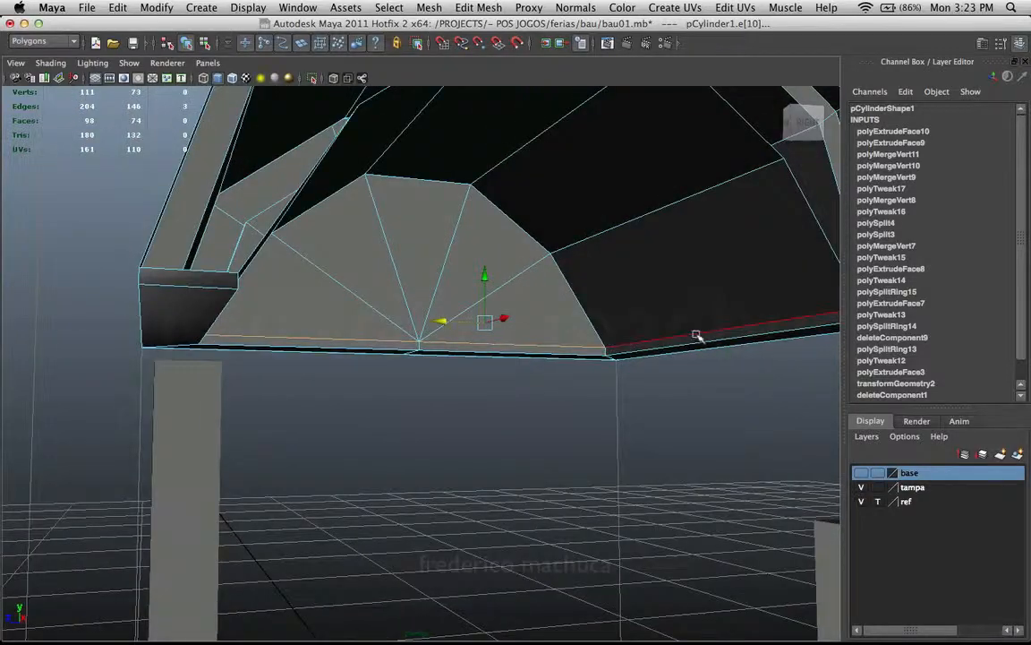
pyautogui.keyDown('shift'); pyautogui.click(697, 335); pyautogui.keyUp('shift')
pyautogui.keyDown('alt'); pyautogui.moveTo(697, 335); pyautogui.dragTo(465, 324, button='right'); pyautogui.keyUp('alt')
pyautogui.keyDown('alt'); pyautogui.moveTo(465, 325); pyautogui.dragTo(507, 320); pyautogui.keyUp('alt')
pyautogui.moveTo(463, 305); pyautogui.dragTo(295, 313)
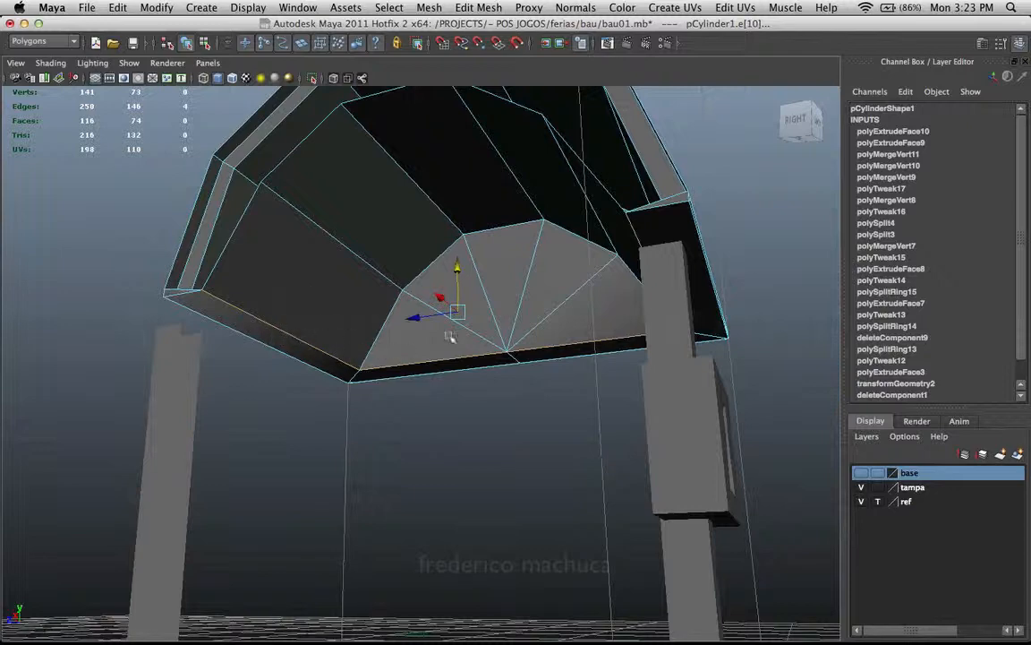
# Select all the vertices along the lid's bottom rim and merge the overlapping ones
pyautogui.keyDown('alt'); pyautogui.moveTo(450, 336); pyautogui.dragTo(396, 350); pyautogui.keyUp('alt')
pyautogui.rightClick(362, 299)
pyautogui.keyDown('alt'); pyautogui.moveTo(362, 299); pyautogui.dragTo(722, 367); pyautogui.keyUp('alt')
pyautogui.click(478, 7)
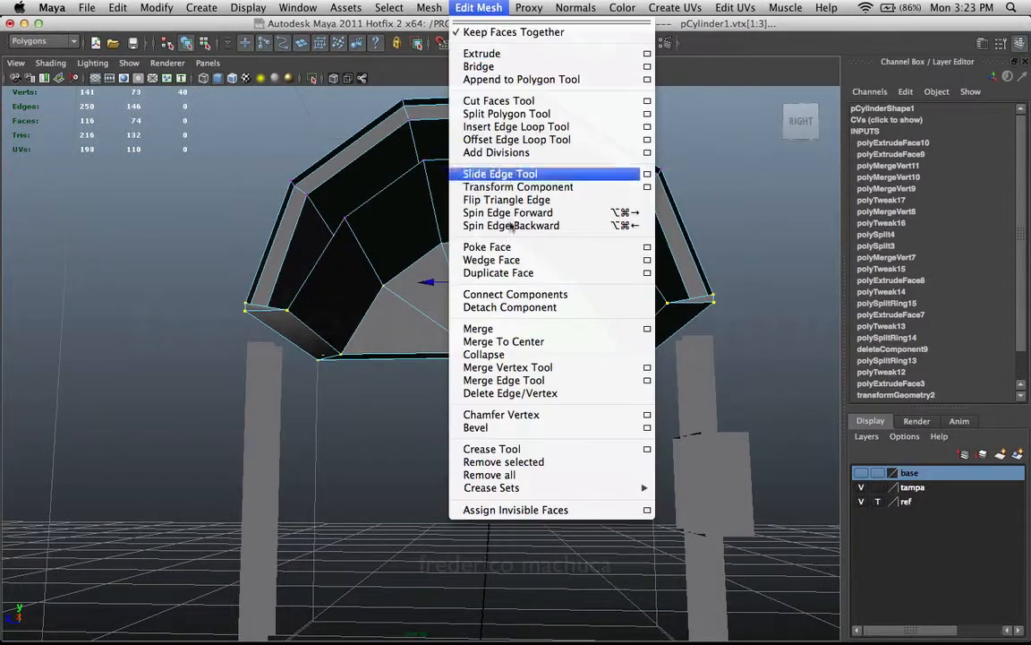
pyautogui.click(472, 327)
pyautogui.keyDown('alt'); pyautogui.moveTo(399, 363); pyautogui.dragTo(538, 298); pyautogui.keyUp('alt')
pyautogui.click(483, 8)
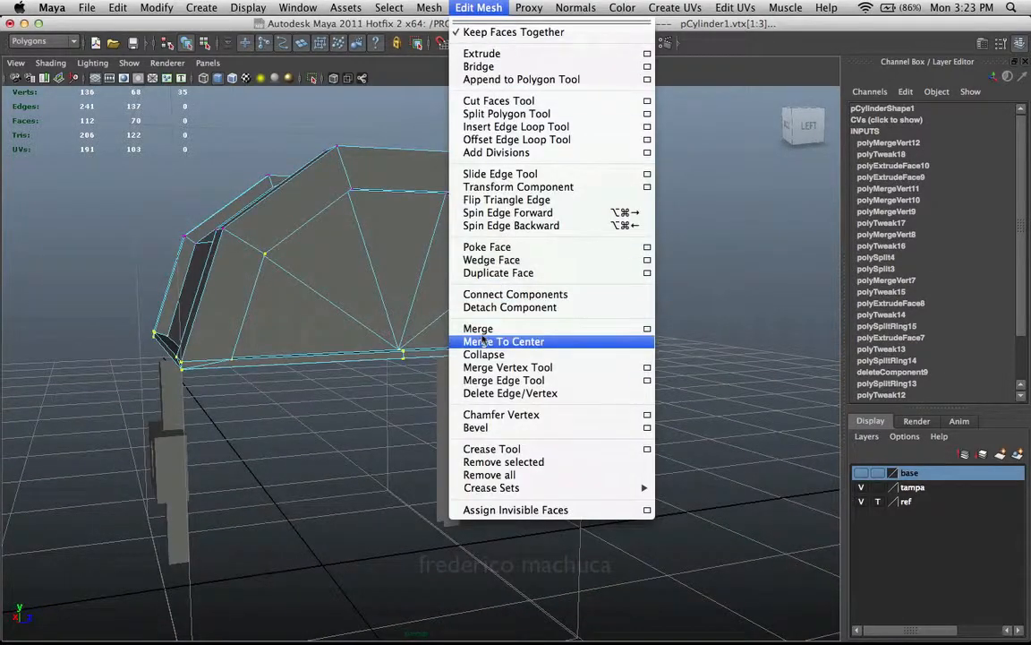
# Delete the two small triangular faces at the lower corners of the lid's open end
pyautogui.keyDown('alt'); pyautogui.moveTo(790, 385); pyautogui.dragTo(480, 347); pyautogui.keyUp('alt')
pyautogui.press('F11')
pyautogui.click(602, 345)
pyautogui.press('Delete')
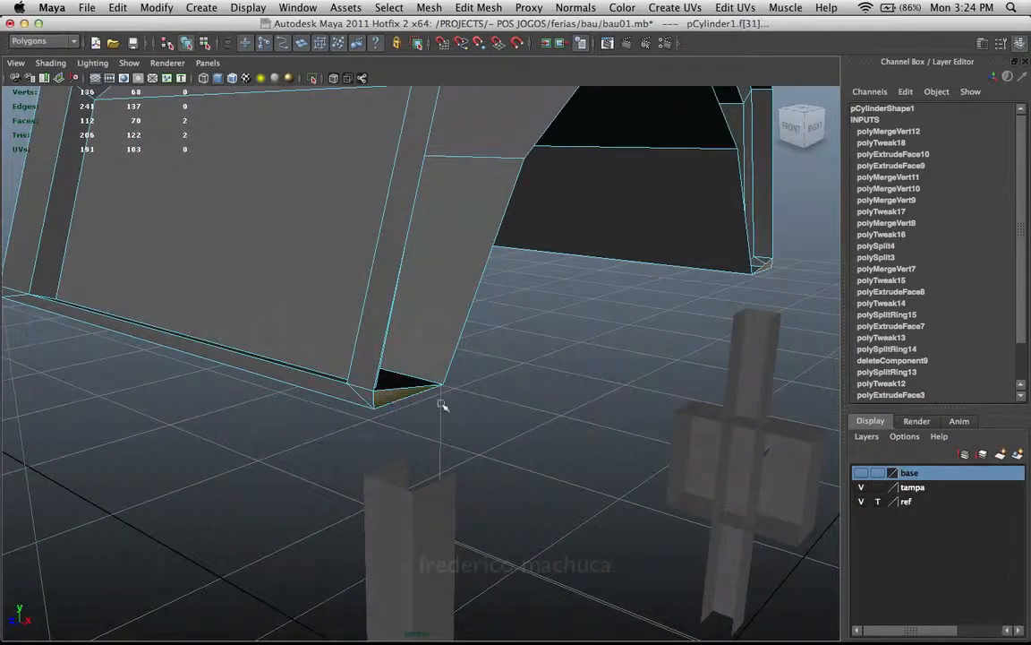
pyautogui.keyDown('alt'); pyautogui.moveTo(426, 375); pyautogui.dragTo(334, 306); pyautogui.keyUp('alt')
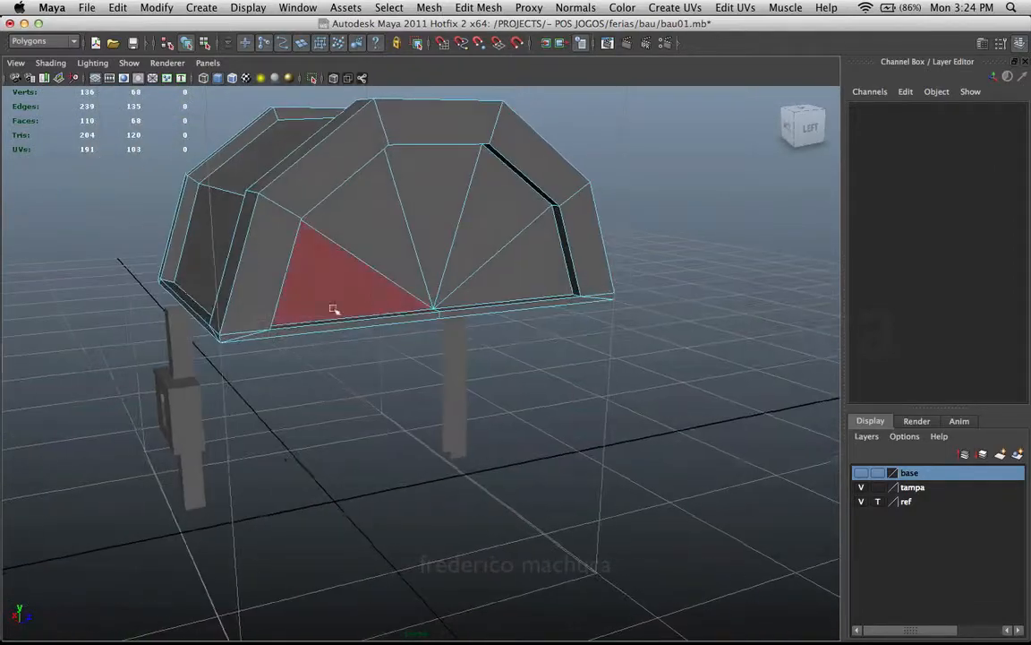
# Show the base layer again and complete the lid with a mirrored copy of the half lid using Duplicate Special
pyautogui.moveTo(373, 297); pyautogui.dragTo(426, 287, button='right')
pyautogui.click(454, 316)
pyautogui.keyDown('alt'); pyautogui.moveTo(631, 344); pyautogui.dragTo(651, 333); pyautogui.keyUp('alt')
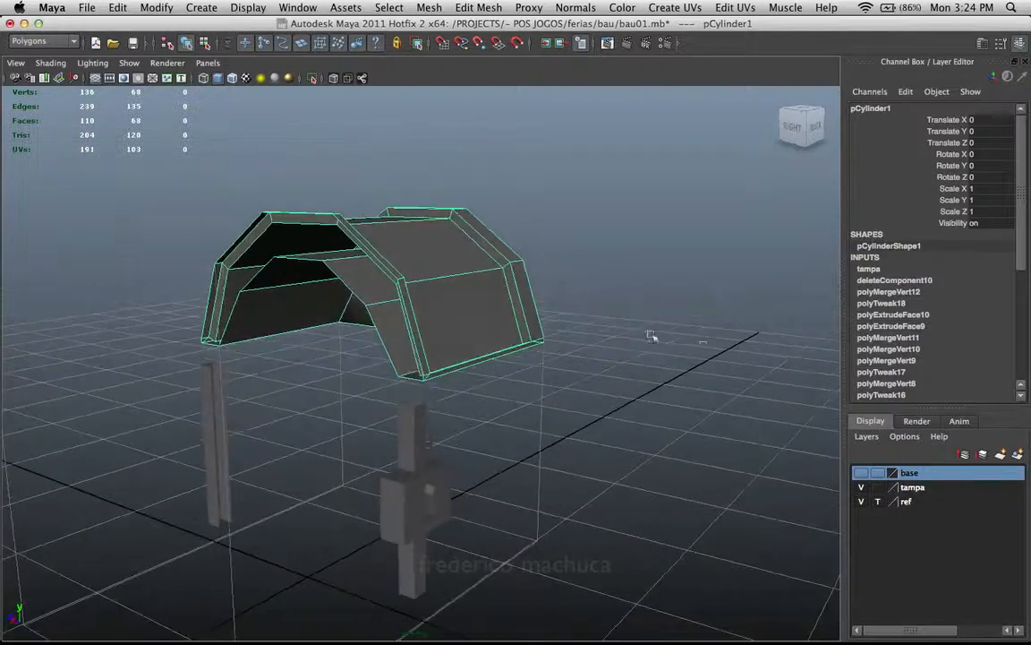
pyautogui.click(861, 473)
pyautogui.keyDown('alt'); pyautogui.moveTo(750, 403); pyautogui.dragTo(603, 352); pyautogui.keyUp('alt')
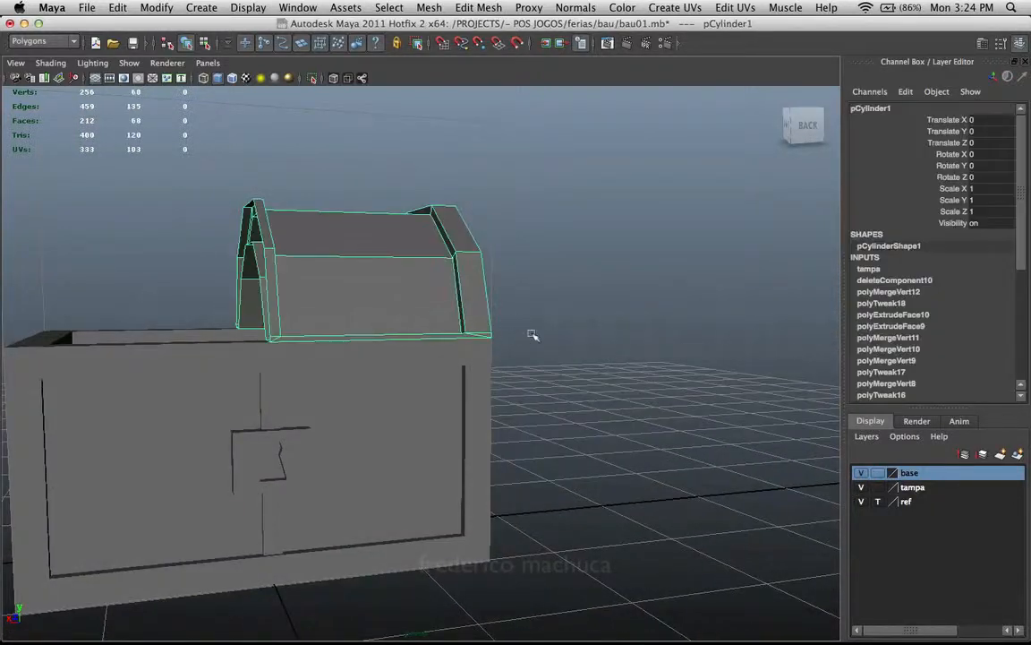
pyautogui.keyDown('alt'); pyautogui.moveTo(532, 336); pyautogui.dragTo(658, 330, button='middle'); pyautogui.keyUp('alt')
pyautogui.click(115, 7)
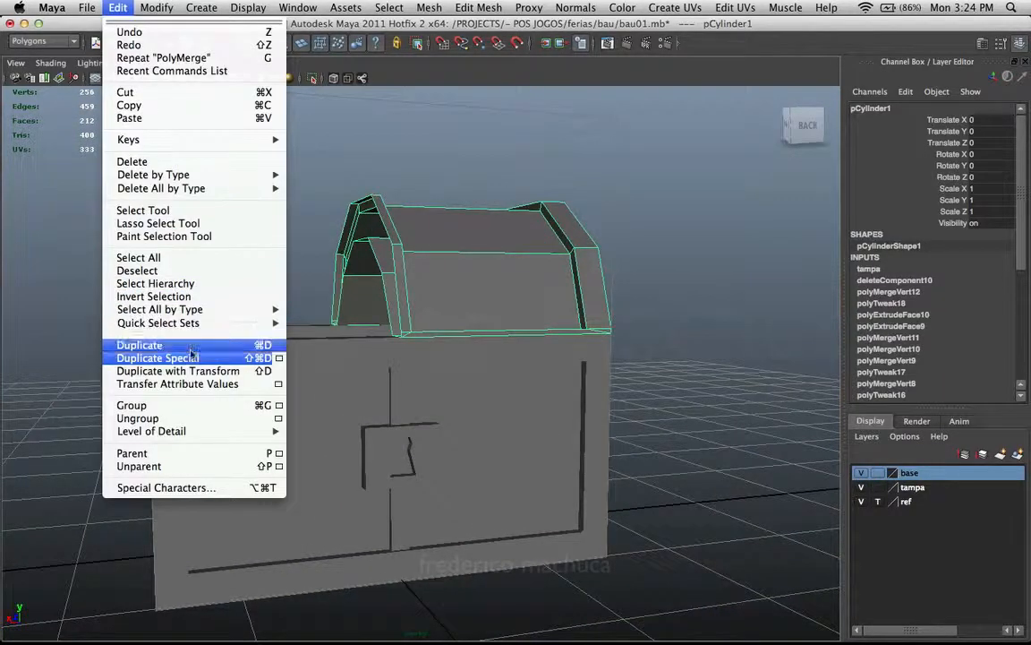
pyautogui.click(179, 315)
pyautogui.click(664, 287)
pyautogui.keyDown('alt'); pyautogui.moveTo(663, 287); pyautogui.dragTo(475, 300); pyautogui.keyUp('alt')
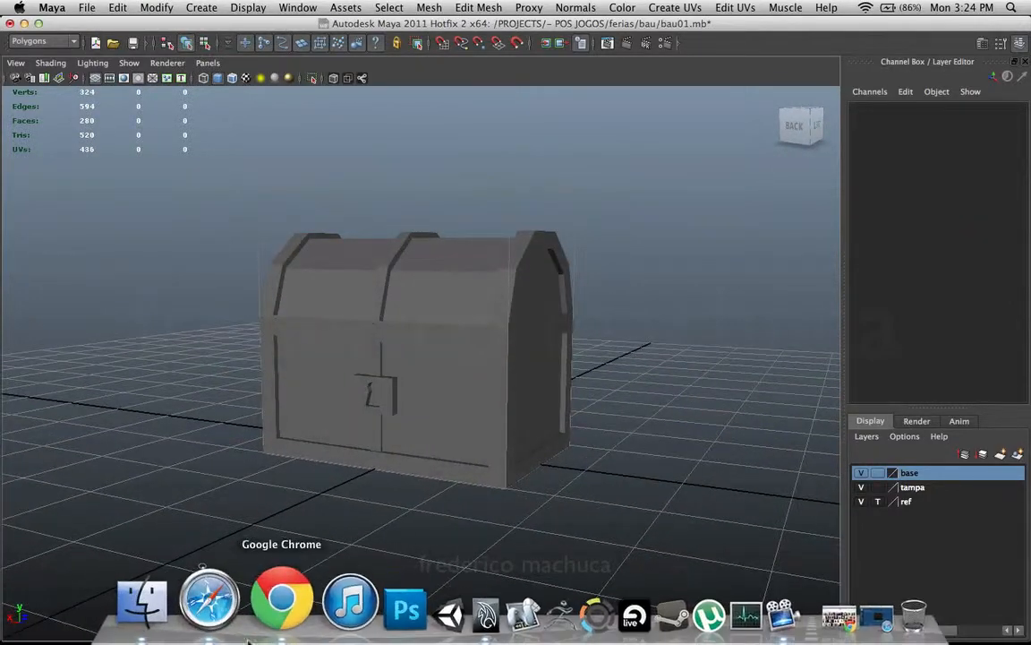
# Switch to Finder and preview the reference images 02.jpg and 01.png beside the chest model for comparison
pyautogui.click(228, 602)
pyautogui.press('space')
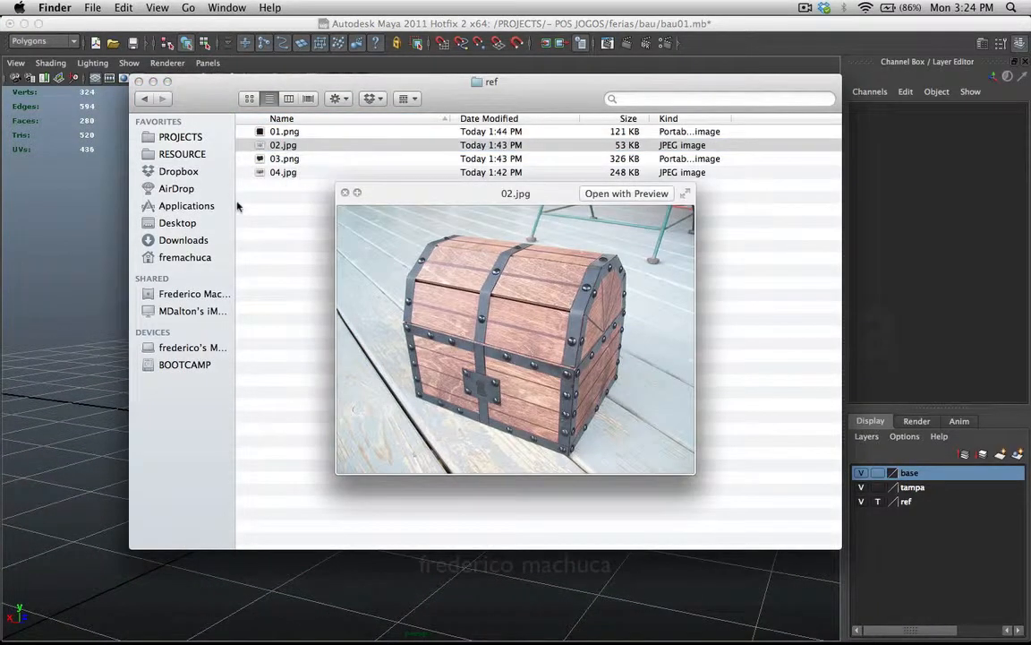
pyautogui.moveTo(220, 92); pyautogui.dragTo(862, 207)
pyautogui.moveTo(493, 204); pyautogui.dragTo(760, 128)
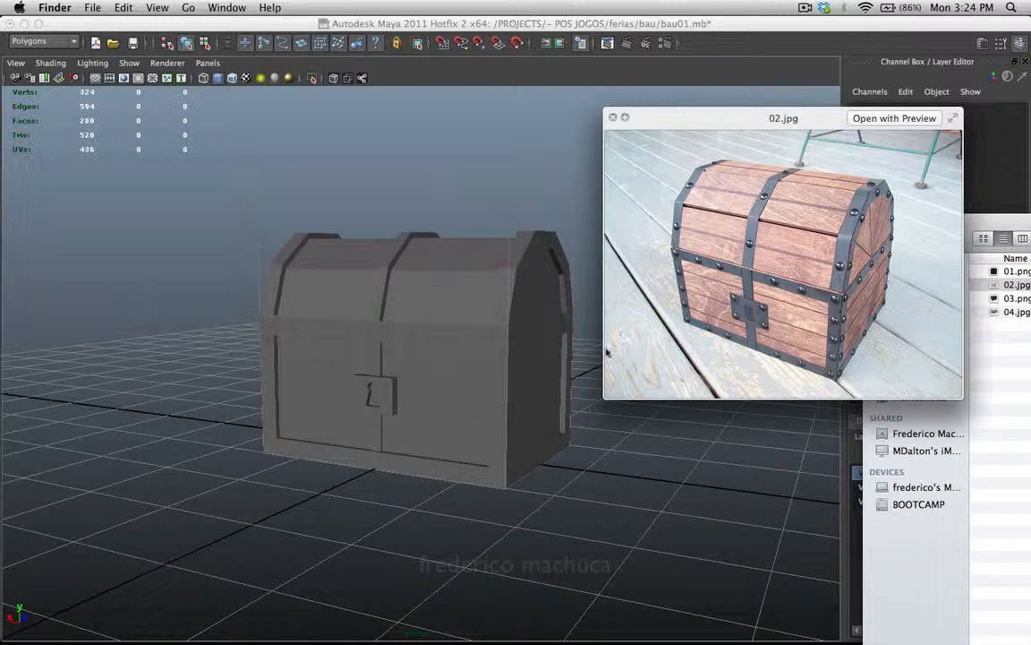
pyautogui.press('Up')
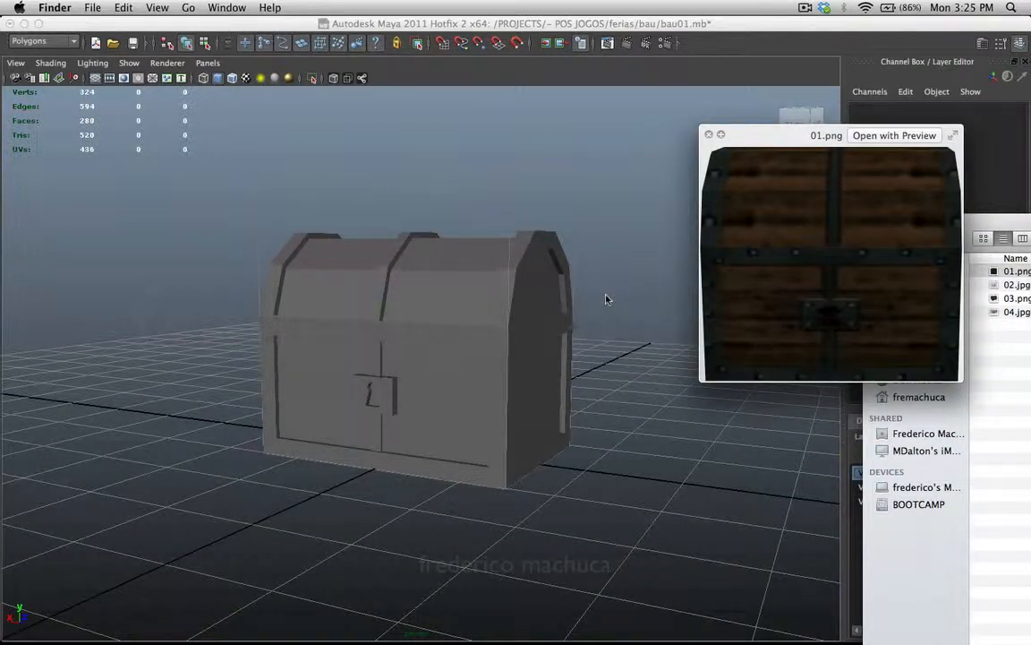
# Close the reference image preview in Finder and switch back to the chest model in Maya
pyautogui.press('Down')
pyautogui.press('space')
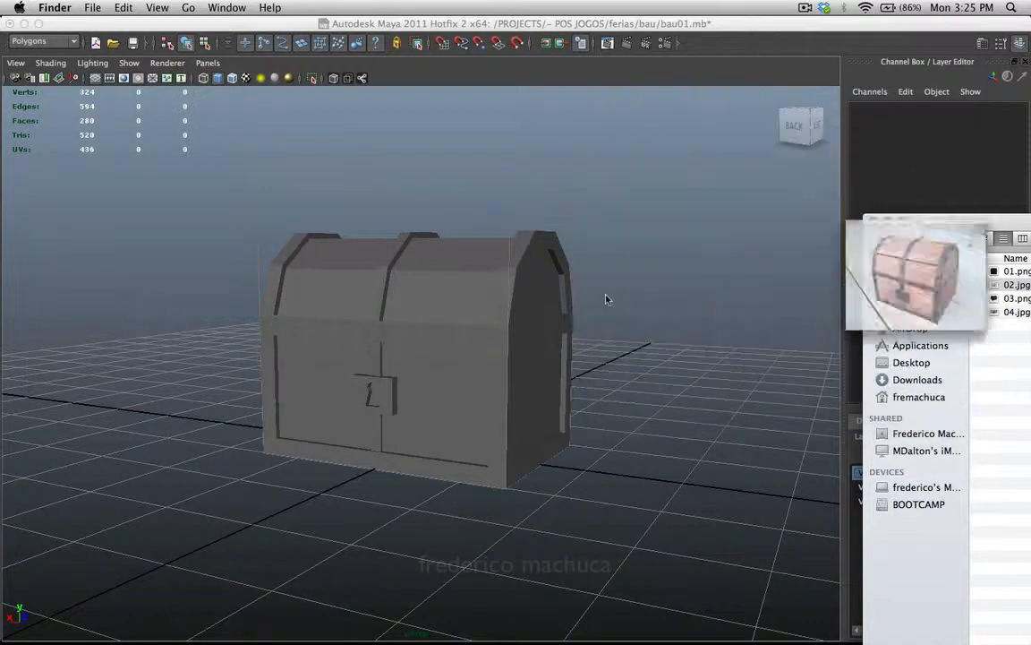
pyautogui.click(538, 239)
pyautogui.keyDown('alt'); pyautogui.moveTo(361, 299); pyautogui.dragTo(454, 362); pyautogui.keyUp('alt')
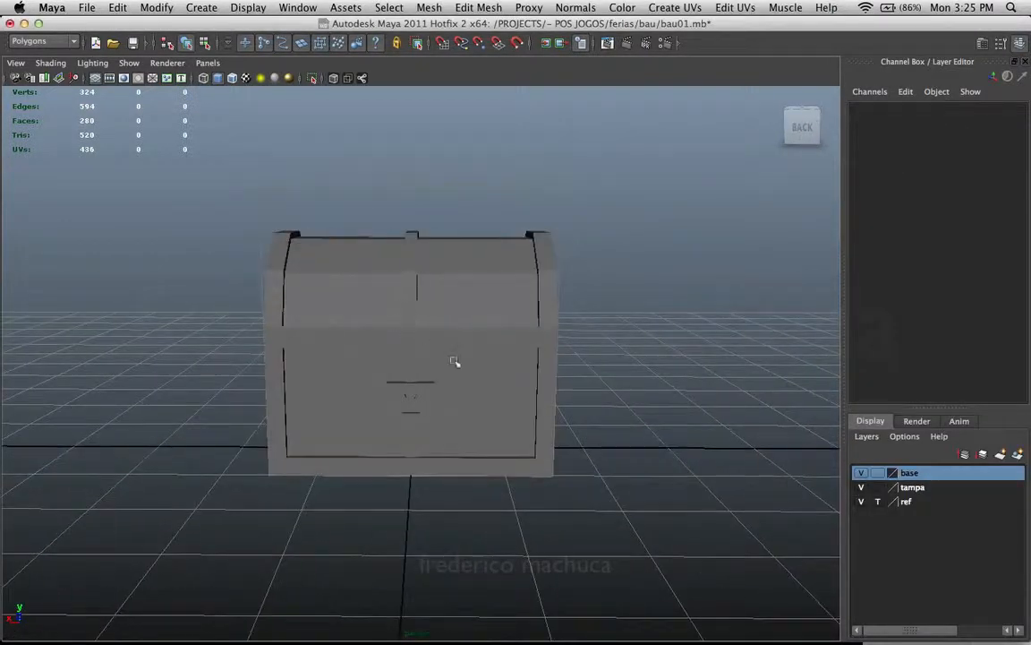
# Examine the separate lock plate and base halves on the front of the chest
pyautogui.click(454, 361)
pyautogui.keyDown('alt'); pyautogui.moveTo(456, 362); pyautogui.dragTo(576, 378, button='right'); pyautogui.keyUp('alt')
pyautogui.keyDown('alt'); pyautogui.moveTo(506, 405); pyautogui.dragTo(515, 293, button='middle'); pyautogui.keyUp('alt')
pyautogui.keyDown('alt'); pyautogui.moveTo(529, 293); pyautogui.dragTo(420, 301); pyautogui.keyUp('alt')
pyautogui.click(392, 295)
pyautogui.keyDown('alt'); pyautogui.moveTo(352, 303); pyautogui.dragTo(381, 301); pyautogui.keyUp('alt')
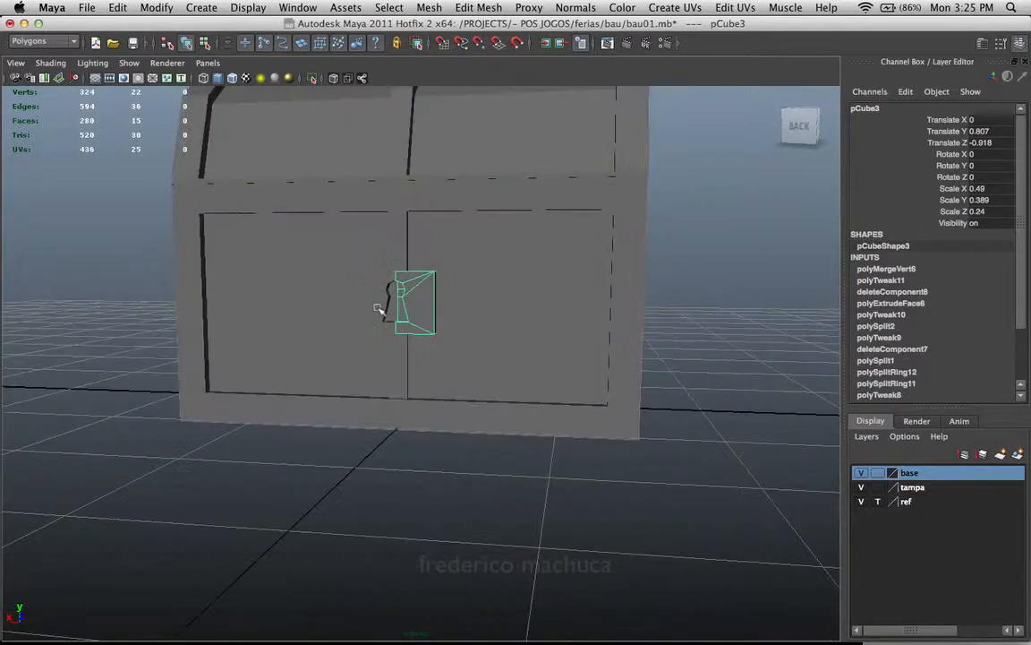
pyautogui.hotkey('ctrl', 'shift', 'd')
pyautogui.keyDown('alt'); pyautogui.moveTo(606, 282); pyautogui.dragTo(540, 288, button='right'); pyautogui.keyUp('alt')
pyautogui.click(517, 266)
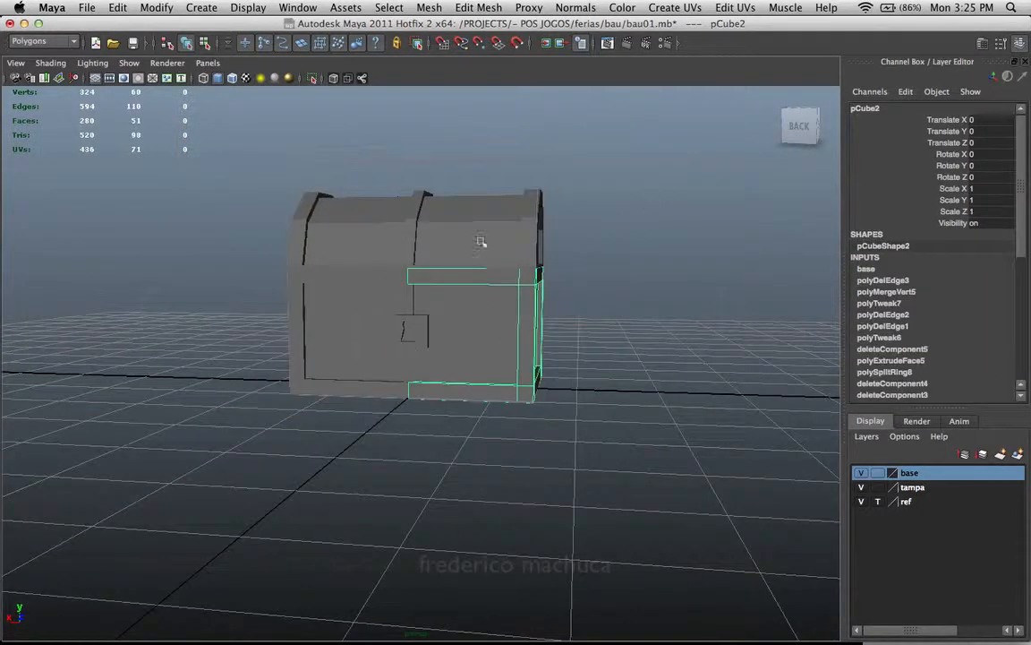
# Try to scale all the chest pieces together
pyautogui.click(479, 242)
pyautogui.press('e')
pyautogui.press('r')
pyautogui.moveTo(424, 204); pyautogui.dragTo(420, 357)
pyautogui.press('super+z')
pyautogui.keyDown('alt'); pyautogui.moveTo(331, 291); pyautogui.dragTo(558, 312); pyautogui.keyUp('alt')
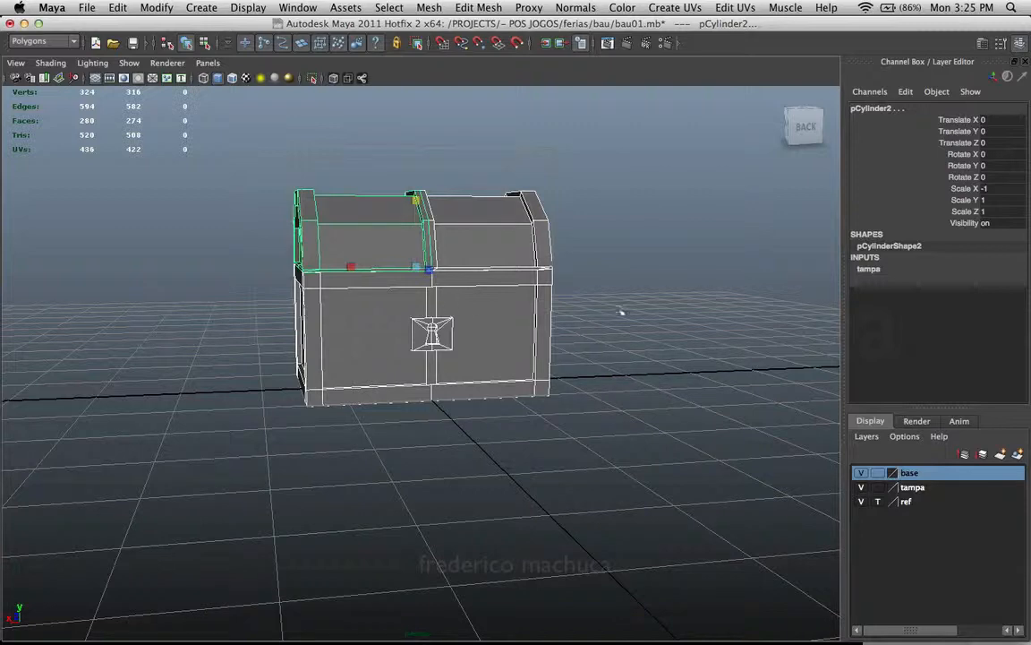
pyautogui.click(579, 294)
pyautogui.press('5')
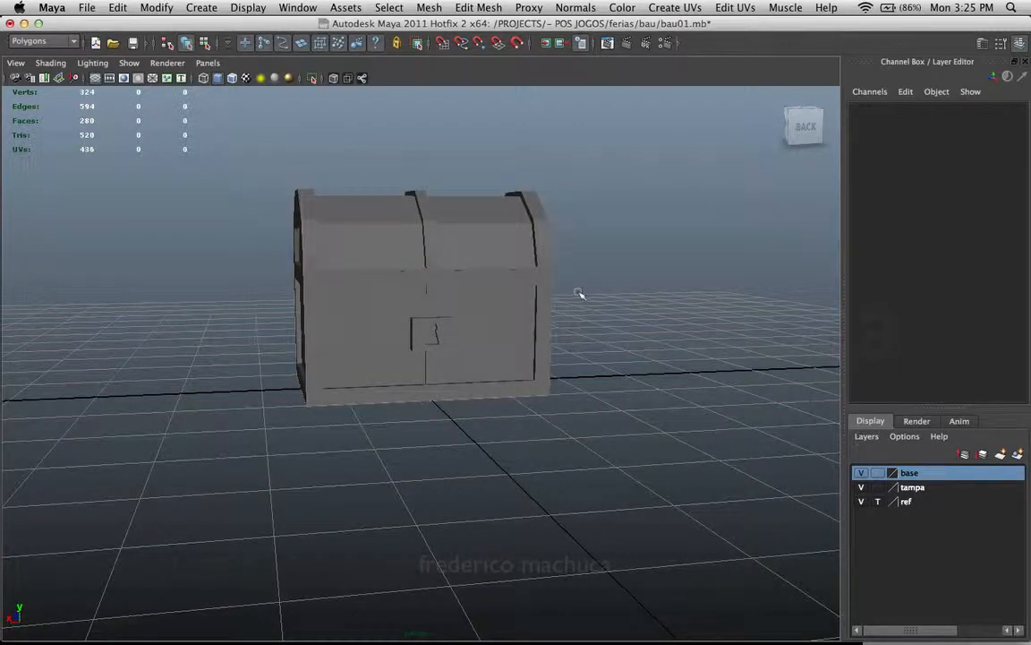
# Examine the chest's base and lid from several angles to see which halves are still separate objects
pyautogui.keyDown('alt'); pyautogui.moveTo(358, 333); pyautogui.dragTo(472, 358); pyautogui.keyUp('alt')
pyautogui.click(433, 346)
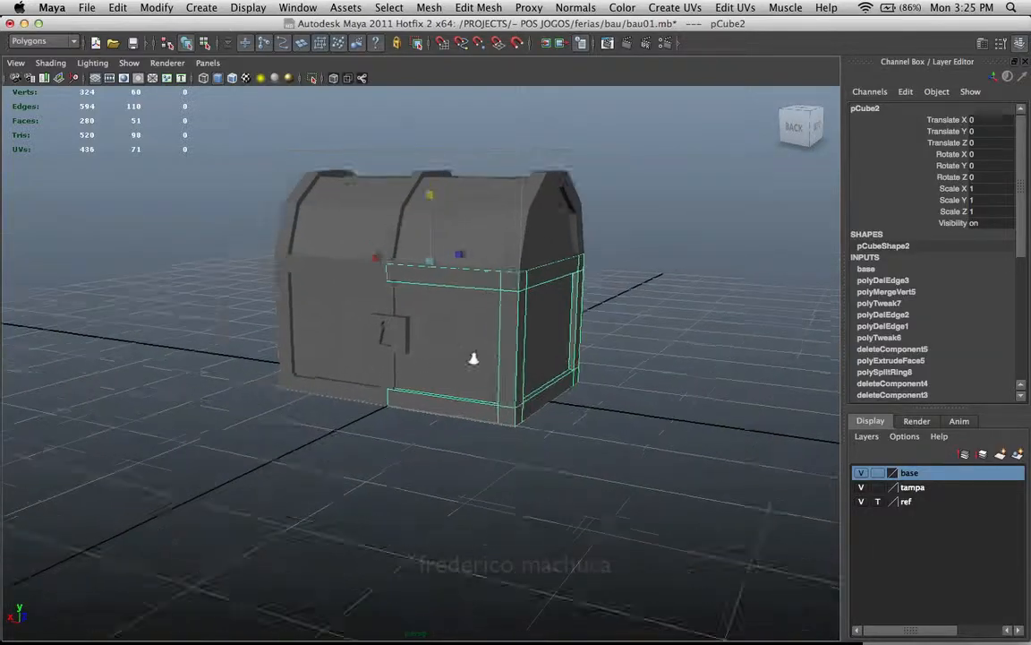
pyautogui.keyDown('alt'); pyautogui.moveTo(472, 358); pyautogui.dragTo(584, 286, button='right'); pyautogui.keyUp('alt')
pyautogui.keyDown('alt'); pyautogui.moveTo(584, 286); pyautogui.dragTo(692, 285); pyautogui.keyUp('alt')
pyautogui.keyDown('alt'); pyautogui.moveTo(692, 285); pyautogui.dragTo(465, 291, button='right'); pyautogui.keyUp('alt')
pyautogui.keyDown('alt'); pyautogui.moveTo(367, 347); pyautogui.dragTo(547, 328, button='right'); pyautogui.keyUp('alt')
pyautogui.click(483, 231)
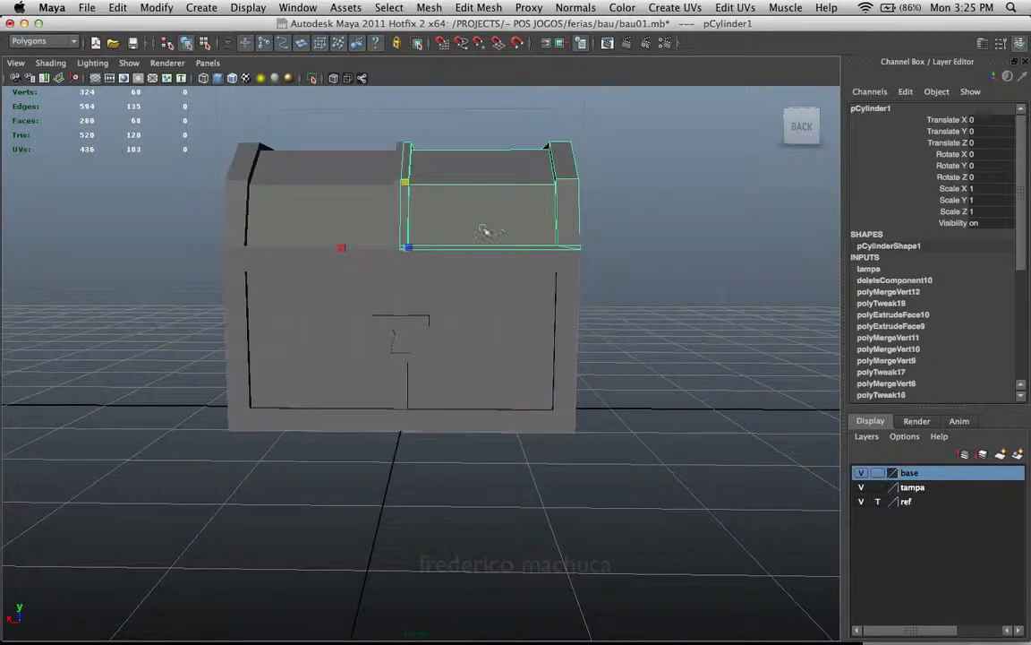
pyautogui.keyDown('alt'); pyautogui.moveTo(483, 230); pyautogui.dragTo(539, 313, button='middle'); pyautogui.keyUp('alt')
# Combine the two mirrored lid halves into one mesh
pyautogui.click(391, 277)
pyautogui.keyDown('shift'); pyautogui.click(531, 274); pyautogui.keyUp('shift')
pyautogui.keyDown('alt'); pyautogui.moveTo(531, 273); pyautogui.dragTo(463, 238); pyautogui.keyUp('alt')
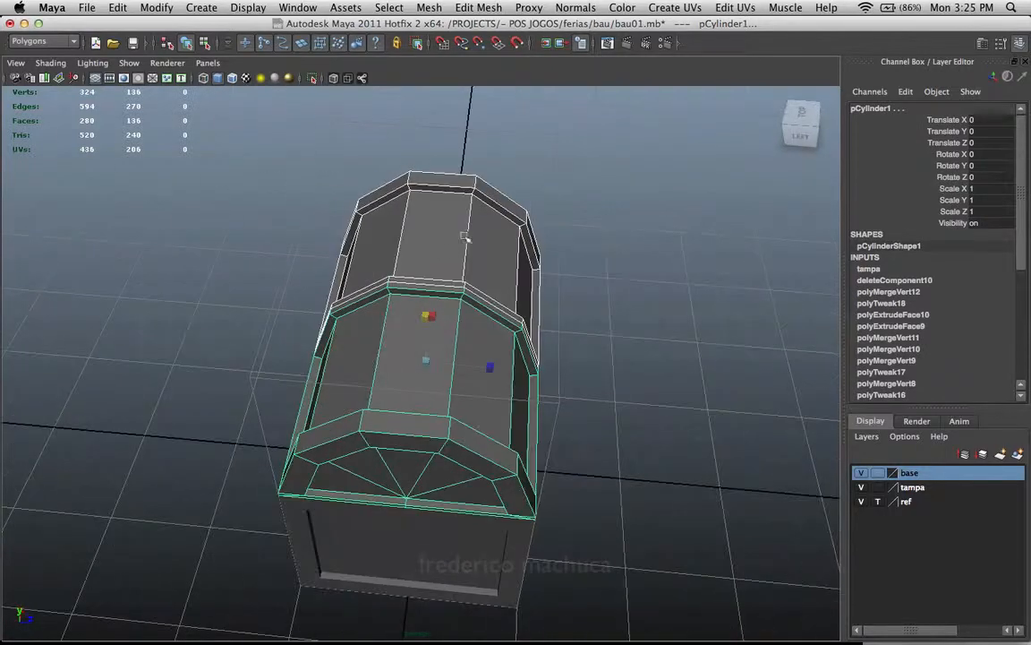
pyautogui.keyDown('alt'); pyautogui.moveTo(502, 355); pyautogui.dragTo(407, 309); pyautogui.keyUp('alt')
pyautogui.click(500, 298)
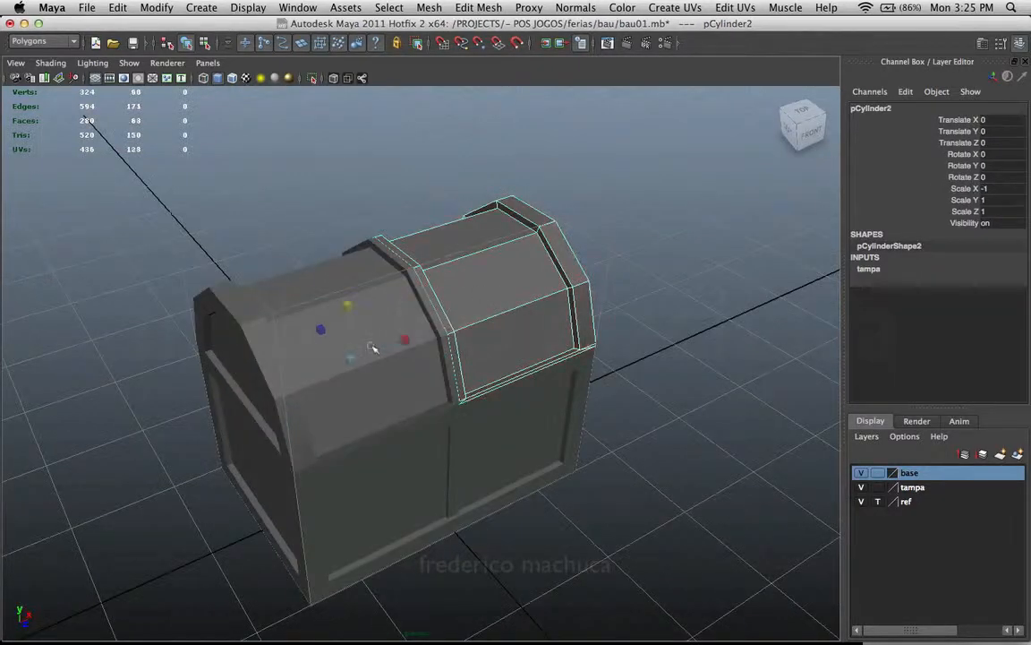
pyautogui.keyDown('shift'); pyautogui.click(373, 348); pyautogui.keyUp('shift')
pyautogui.press('q')
pyautogui.click(490, 283)
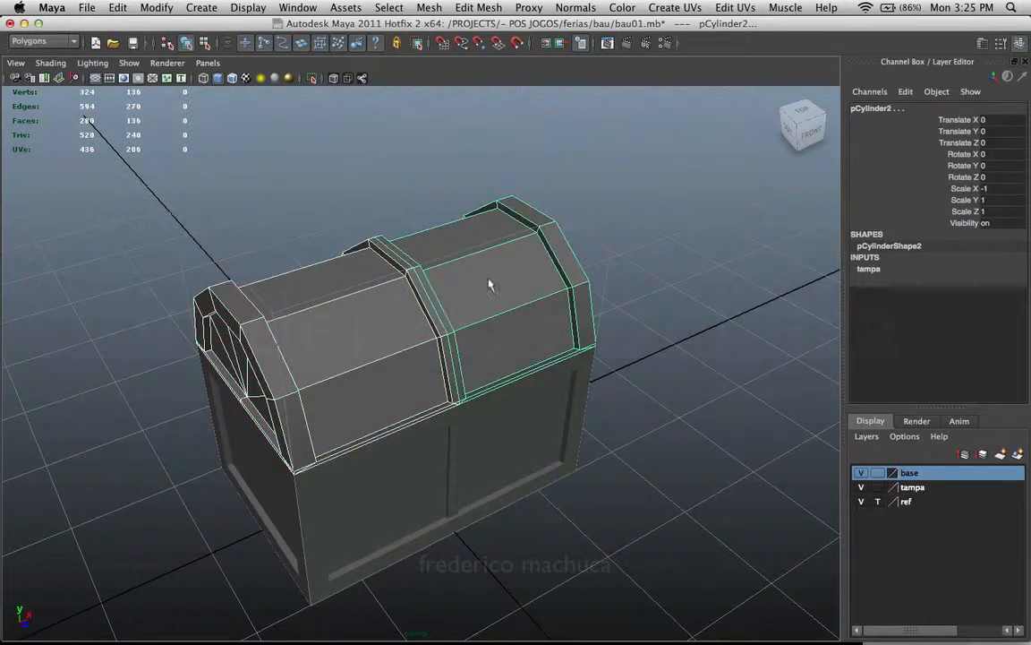
pyautogui.click(398, 309)
pyautogui.click(430, 7)
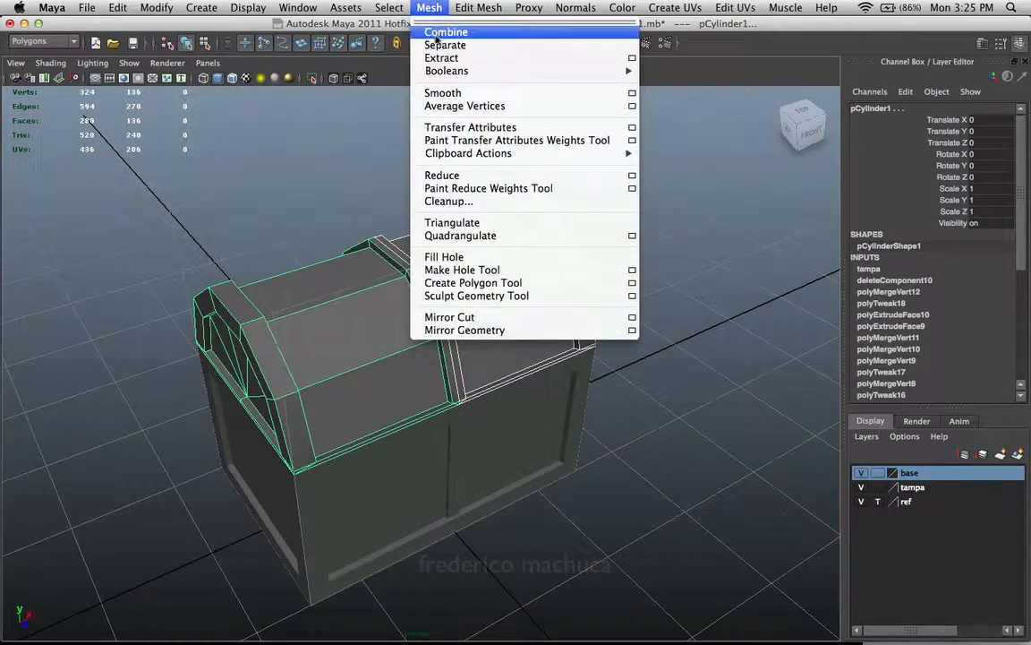
pyautogui.click(439, 33)
pyautogui.keyDown('alt'); pyautogui.moveTo(396, 320); pyautogui.dragTo(651, 266); pyautogui.keyUp('alt')
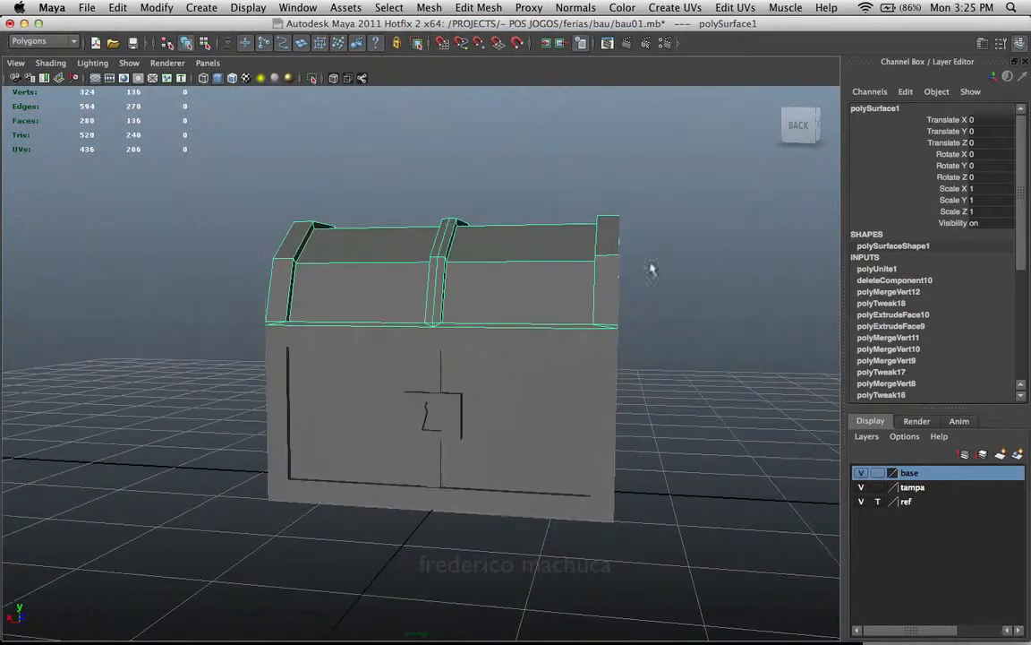
# Combine the two mirrored halves of the chest base into one mesh
pyautogui.click(651, 266)
pyautogui.click(576, 255)
pyautogui.press('w')
pyautogui.moveTo(457, 440); pyautogui.dragTo(468, 399)
pyautogui.click(467, 398)
pyautogui.keyDown('alt'); pyautogui.moveTo(356, 391); pyautogui.dragTo(428, 152); pyautogui.keyUp('alt')
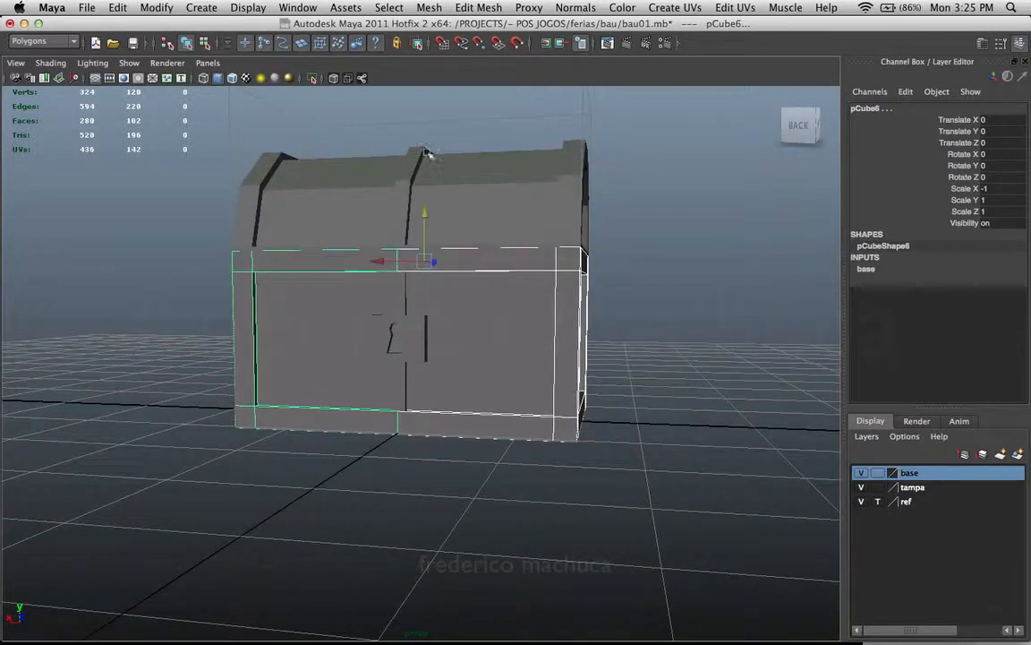
pyautogui.click(429, 7)
pyautogui.click(462, 29)
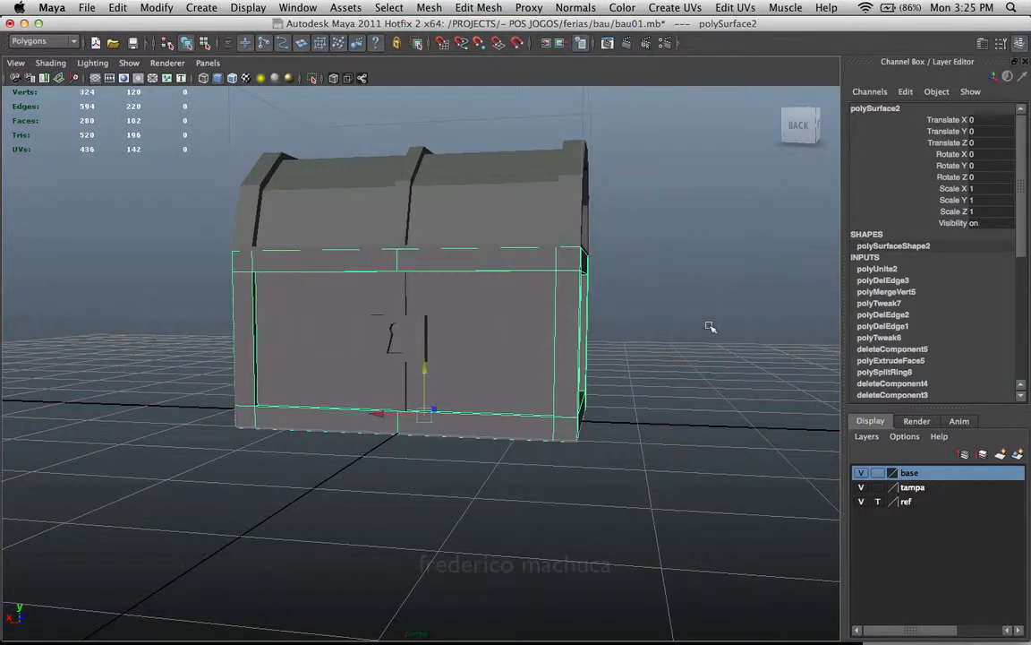
pyautogui.click(709, 327)
# Combine the chest base with the narrow vertical centre band pieces into a single mesh
pyautogui.keyDown('alt'); pyautogui.moveTo(709, 327); pyautogui.dragTo(515, 333); pyautogui.keyUp('alt')
pyautogui.click(510, 354)
pyautogui.scroll(3, 522, 324)
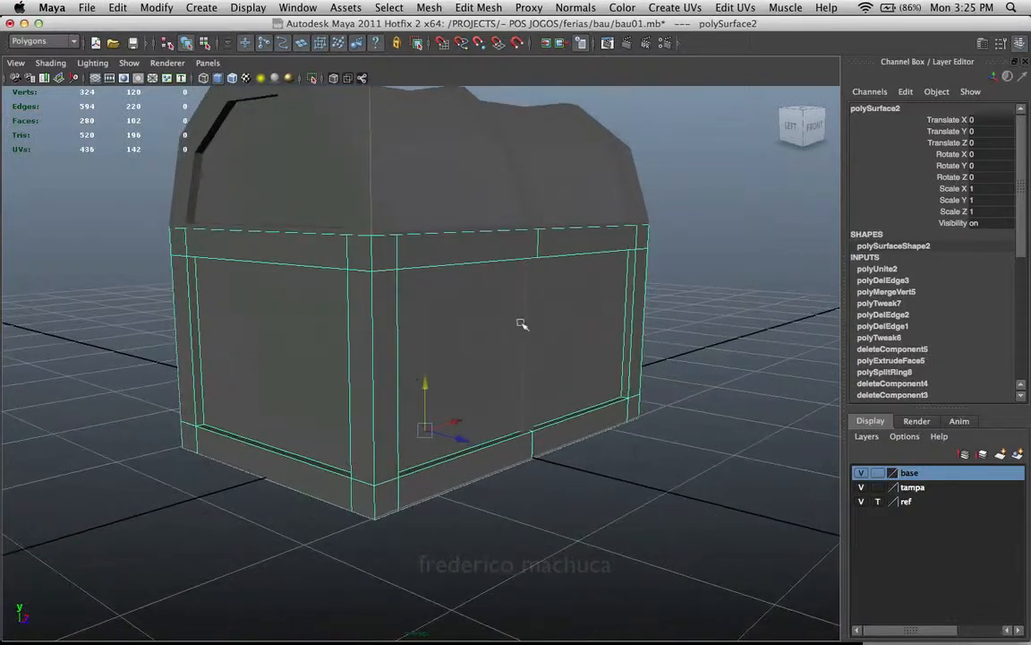
pyautogui.keyDown('alt'); pyautogui.moveTo(313, 317); pyautogui.dragTo(356, 291); pyautogui.keyUp('alt')
pyautogui.click(515, 330)
pyautogui.keyDown('shift'); pyautogui.click(367, 330); pyautogui.keyUp('shift')
pyautogui.click(548, 311)
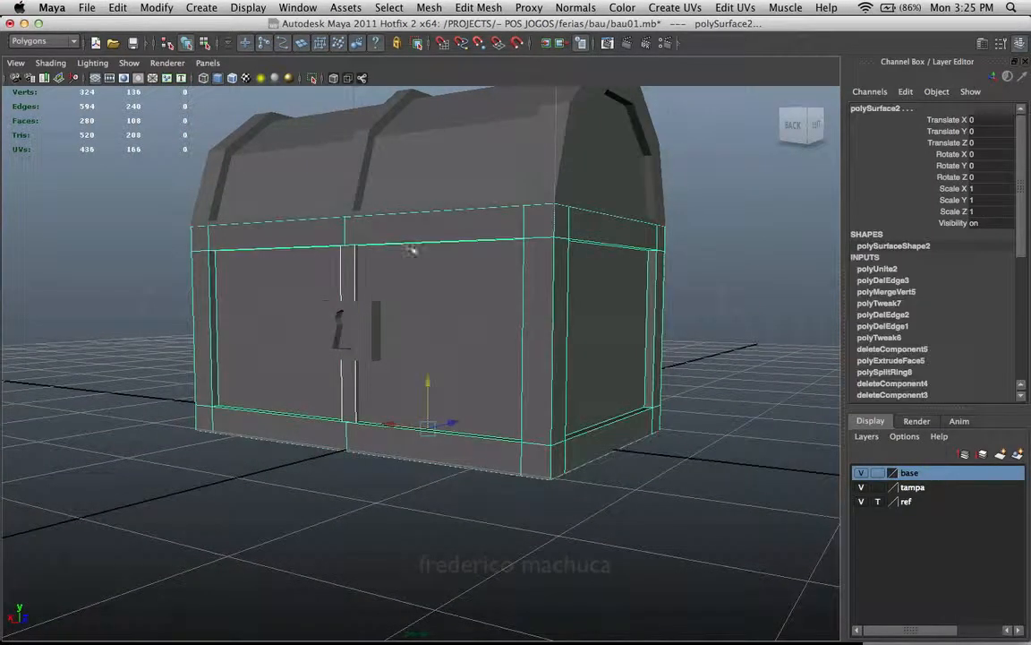
pyautogui.click(429, 8)
pyautogui.click(422, 32)
# Check the combined base and lid by selecting each one and viewing the chest from several sides
pyautogui.keyDown('alt'); pyautogui.moveTo(555, 358); pyautogui.dragTo(431, 266); pyautogui.keyUp('alt')
pyautogui.click(617, 315)
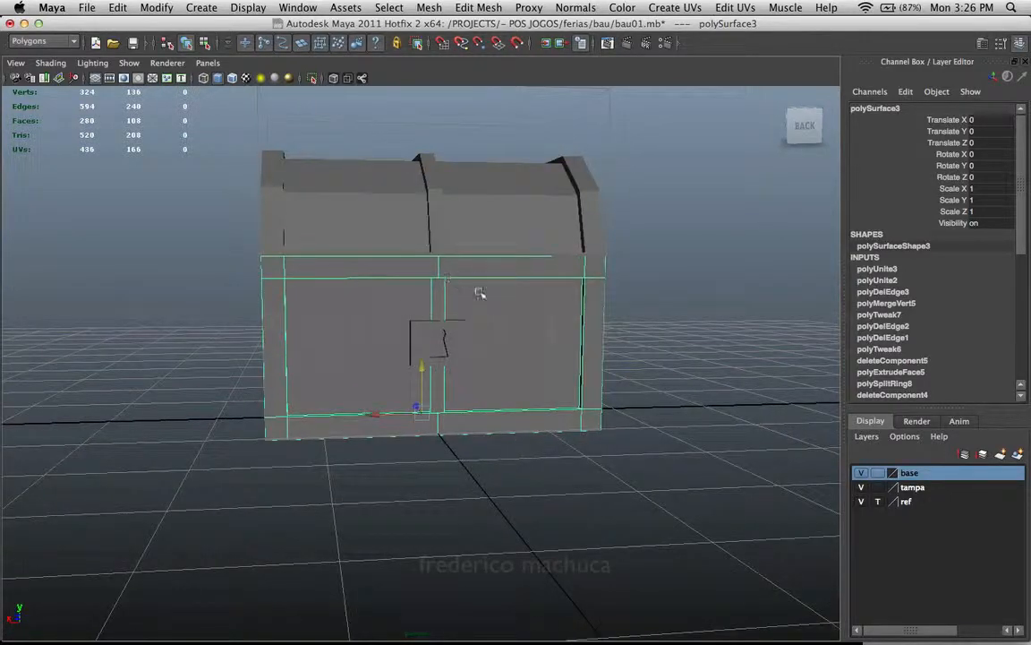
pyautogui.keyDown('alt'); pyautogui.moveTo(481, 299); pyautogui.dragTo(552, 335); pyautogui.keyUp('alt')
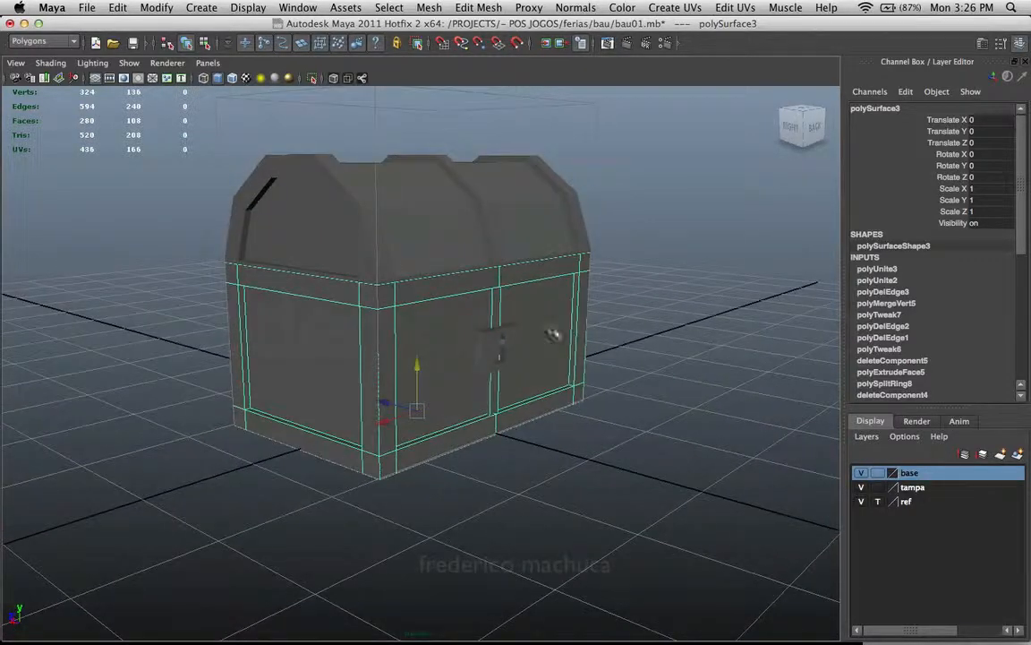
pyautogui.click(536, 278)
pyautogui.click(526, 305)
pyautogui.click(489, 220)
pyautogui.keyDown('alt'); pyautogui.moveTo(537, 309); pyautogui.dragTo(491, 343); pyautogui.keyUp('alt')
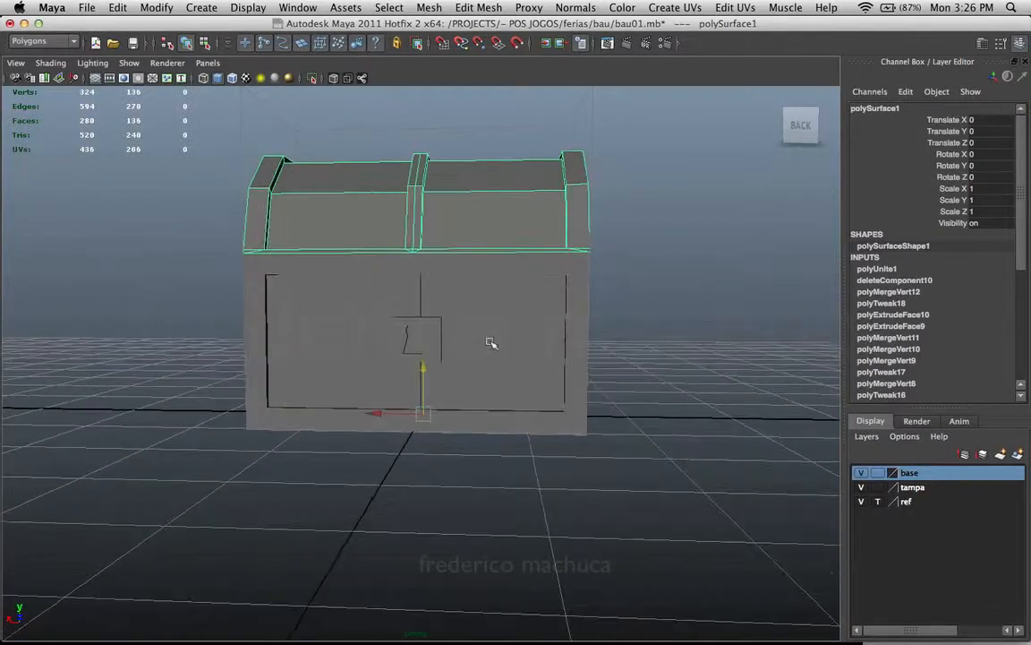
# Combine the two halves of the keyhole lock plate into one mesh
pyautogui.click(491, 343)
pyautogui.keyDown('alt'); pyautogui.moveTo(491, 342); pyautogui.dragTo(575, 341, button='right'); pyautogui.keyUp('alt')
pyautogui.click(448, 331)
pyautogui.keyDown('alt'); pyautogui.moveTo(522, 338); pyautogui.dragTo(380, 354); pyautogui.keyUp('alt')
pyautogui.hotkey('ctrl', 'shift', 'd')
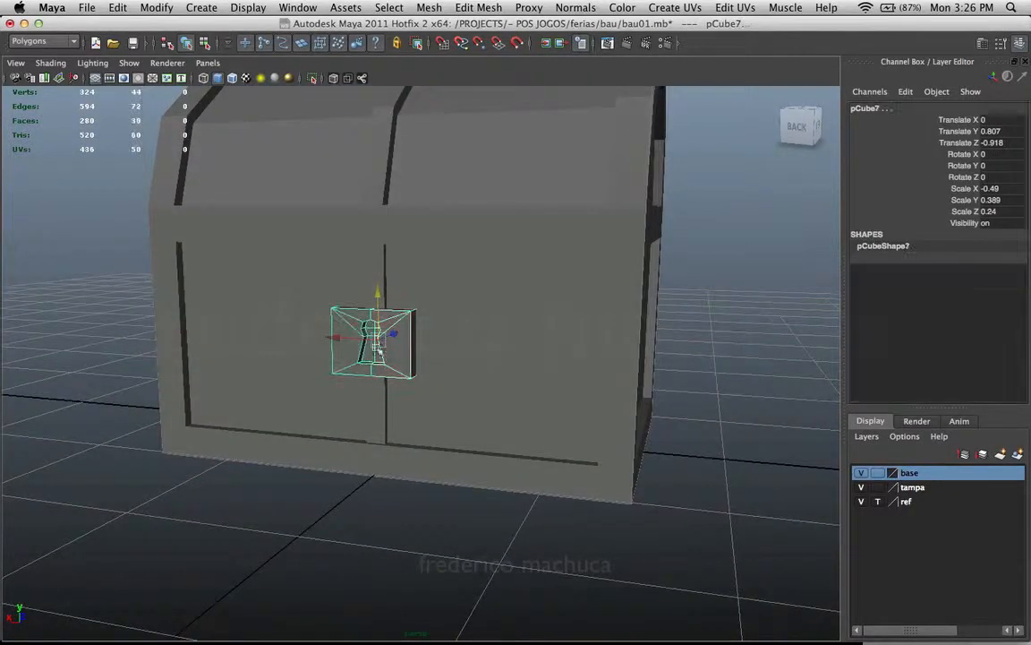
pyautogui.click(433, 8)
pyautogui.click(436, 32)
pyautogui.keyDown('alt'); pyautogui.moveTo(398, 394); pyautogui.dragTo(516, 352); pyautogui.keyUp('alt')
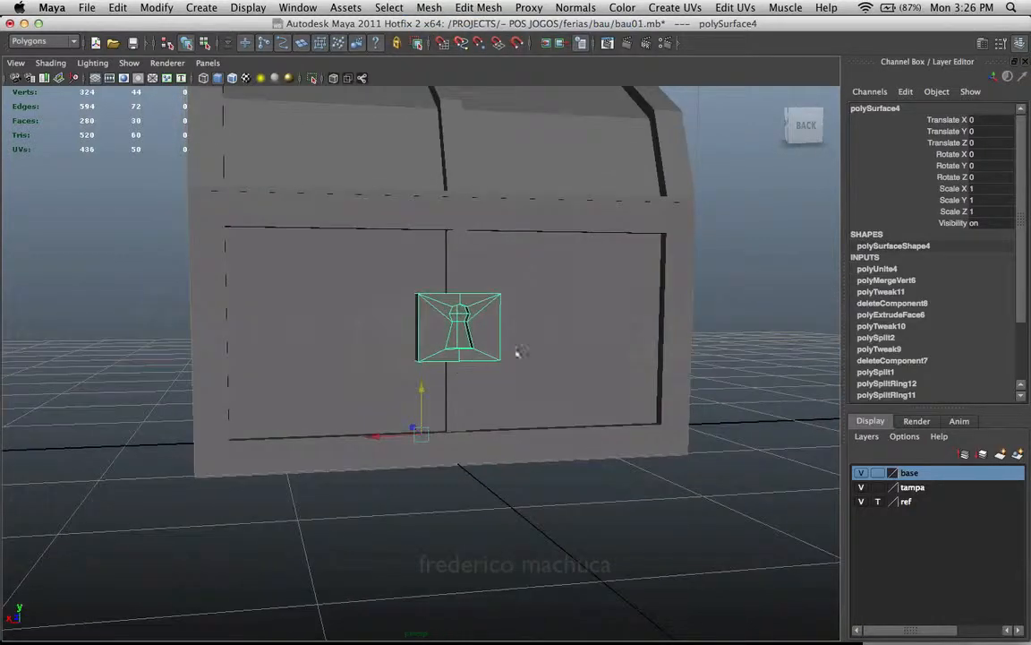
# Try to scale the combined lock plate from its current pivot
pyautogui.click(776, 324)
pyautogui.click(449, 335)
pyautogui.keyDown('alt'); pyautogui.moveTo(457, 340); pyautogui.dragTo(413, 356); pyautogui.keyUp('alt')
pyautogui.press('e')
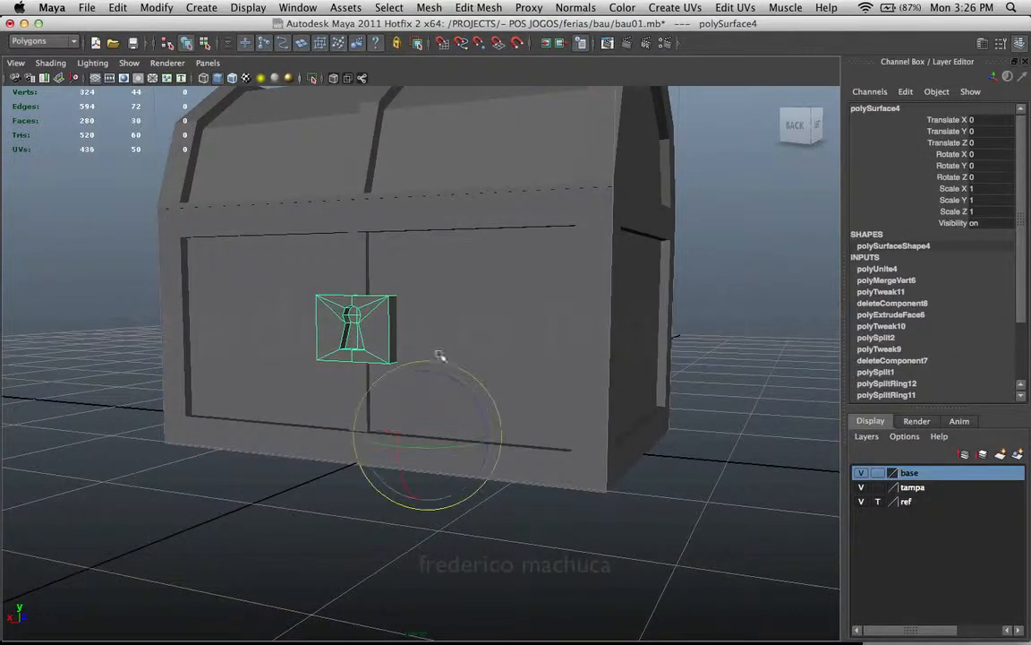
pyautogui.press('r')
pyautogui.moveTo(383, 392); pyautogui.dragTo(525, 410, button='middle')
pyautogui.press('super+z')
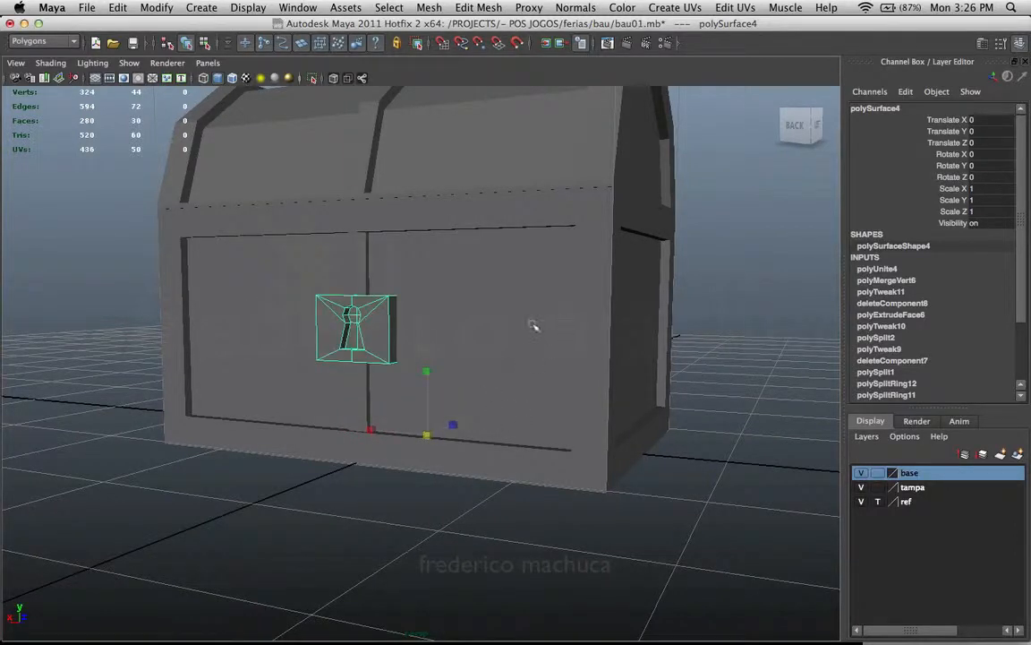
# Check that the lid, base and lock plate each select as a single object
pyautogui.press('w')
pyautogui.keyDown('alt'); pyautogui.moveTo(535, 325); pyautogui.dragTo(392, 332, button='right'); pyautogui.keyUp('alt')
pyautogui.keyDown('alt'); pyautogui.moveTo(382, 347); pyautogui.dragTo(400, 421); pyautogui.keyUp('alt')
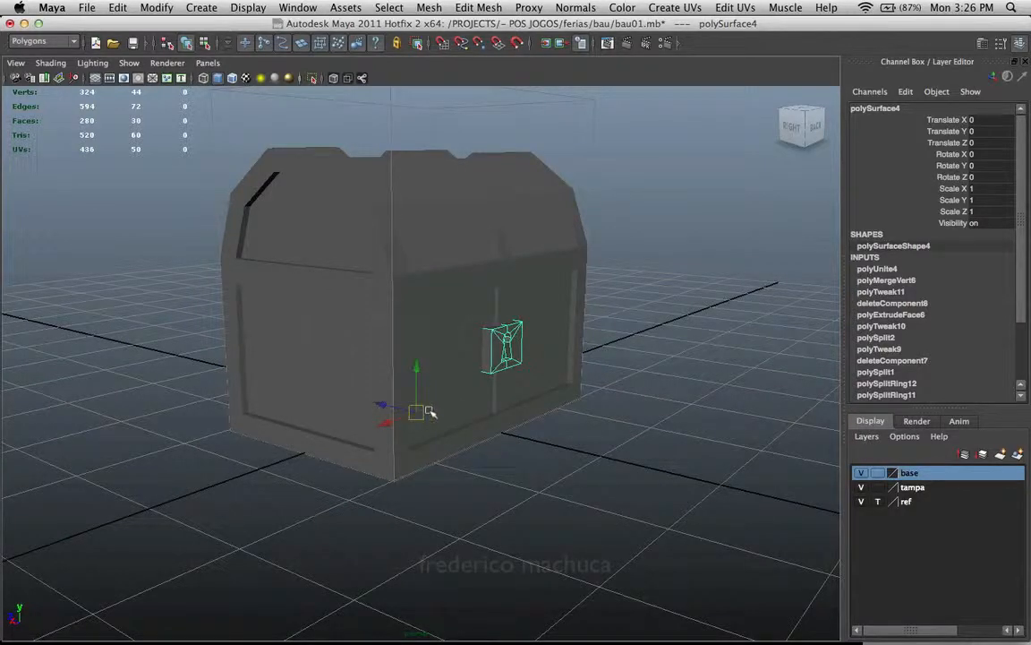
pyautogui.click(448, 338)
pyautogui.click(457, 270)
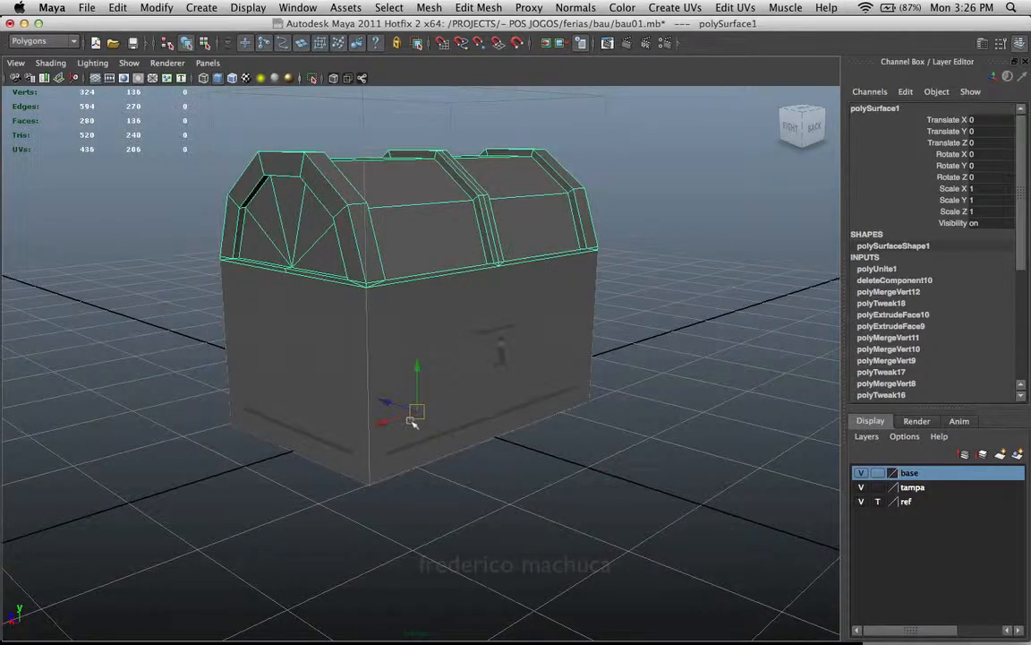
pyautogui.click(447, 366)
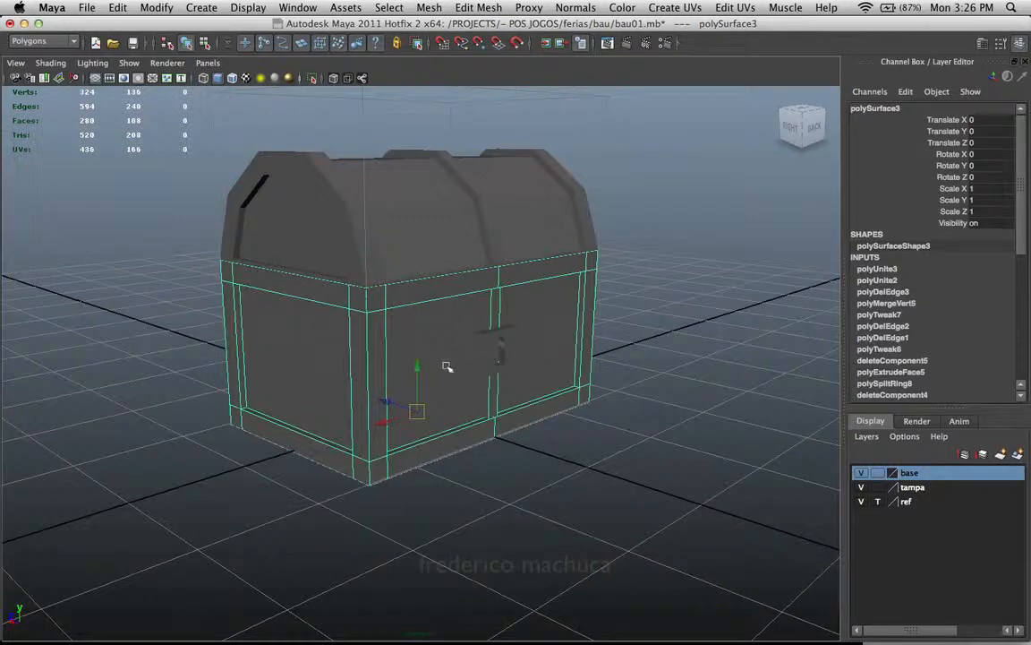
pyautogui.click(494, 349)
pyautogui.keyDown('alt'); pyautogui.moveTo(510, 360); pyautogui.dragTo(450, 330); pyautogui.keyUp('alt')
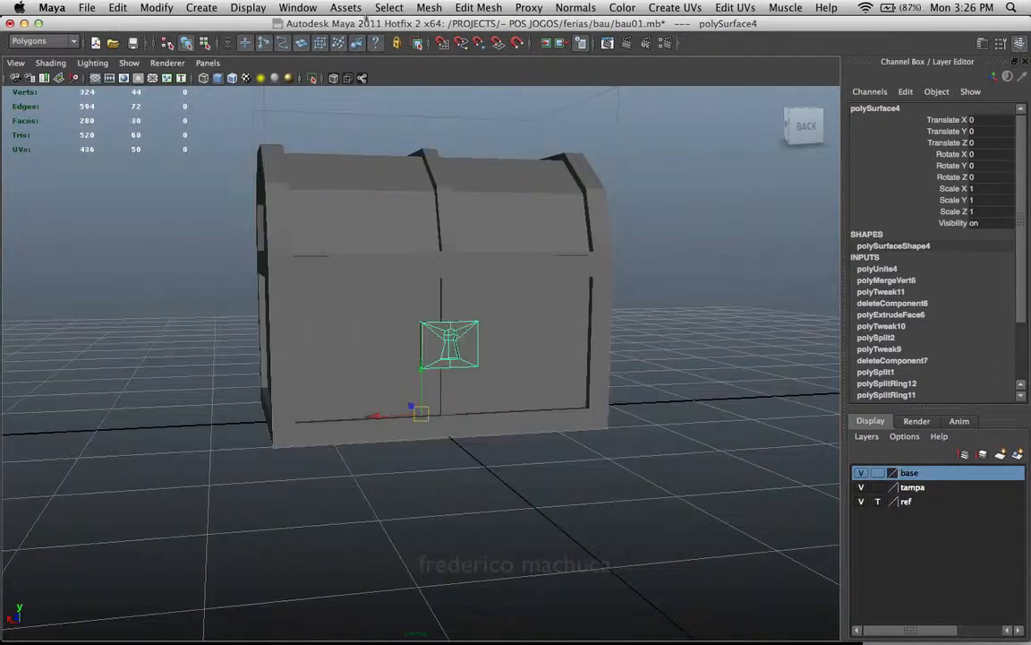
pyautogui.click(432, 9)
pyautogui.click(446, 5)
pyautogui.click(727, 312)
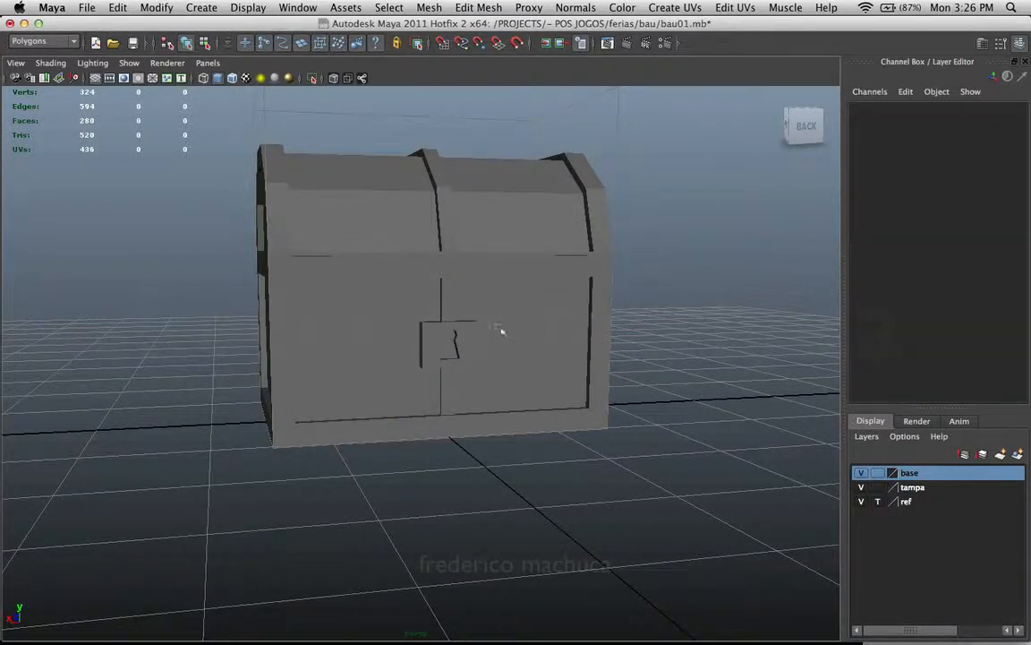
# Try to enlarge the lock plate uniformly to a scale of 1.246 from its off-centre pivot
pyautogui.click(388, 385)
pyautogui.keyDown('alt'); pyautogui.moveTo(318, 310); pyautogui.dragTo(577, 308, button='right'); pyautogui.keyUp('alt')
pyautogui.click(507, 335)
pyautogui.keyDown('alt'); pyautogui.moveTo(522, 337); pyautogui.dragTo(399, 329); pyautogui.keyUp('alt')
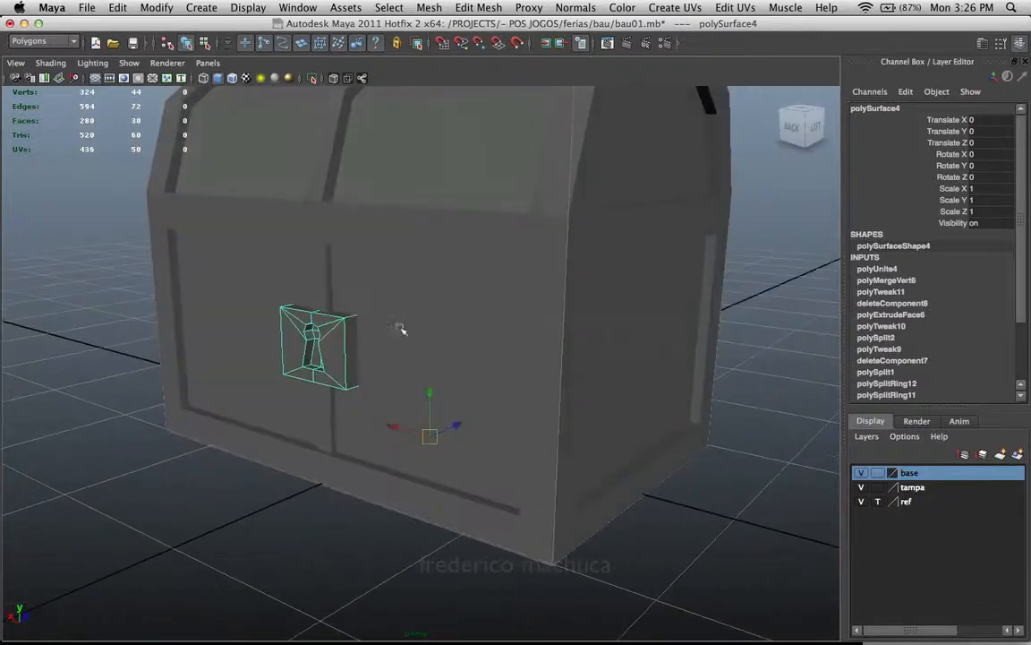
pyautogui.keyDown('alt'); pyautogui.moveTo(322, 347); pyautogui.dragTo(369, 326); pyautogui.keyUp('alt')
pyautogui.press('e')
pyautogui.press('r')
pyautogui.moveTo(429, 442); pyautogui.dragTo(465, 404)
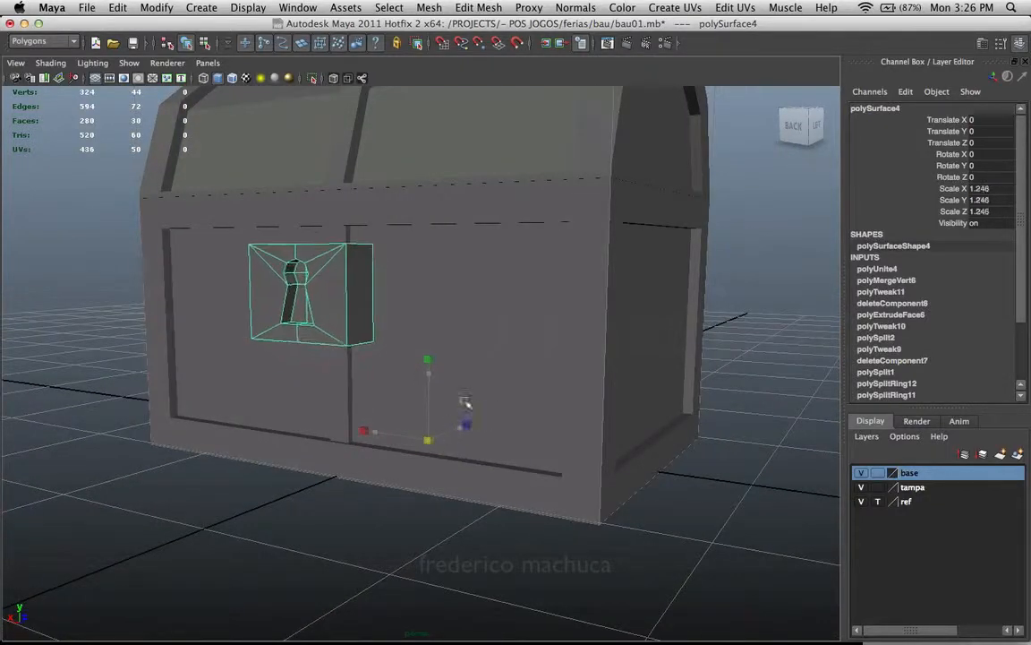
pyautogui.hotkey('ctrl', 'z')
# Center the pivot of the combined lock plate on its own geometry
pyautogui.keyDown('alt'); pyautogui.moveTo(356, 319); pyautogui.dragTo(383, 352); pyautogui.keyUp('alt')
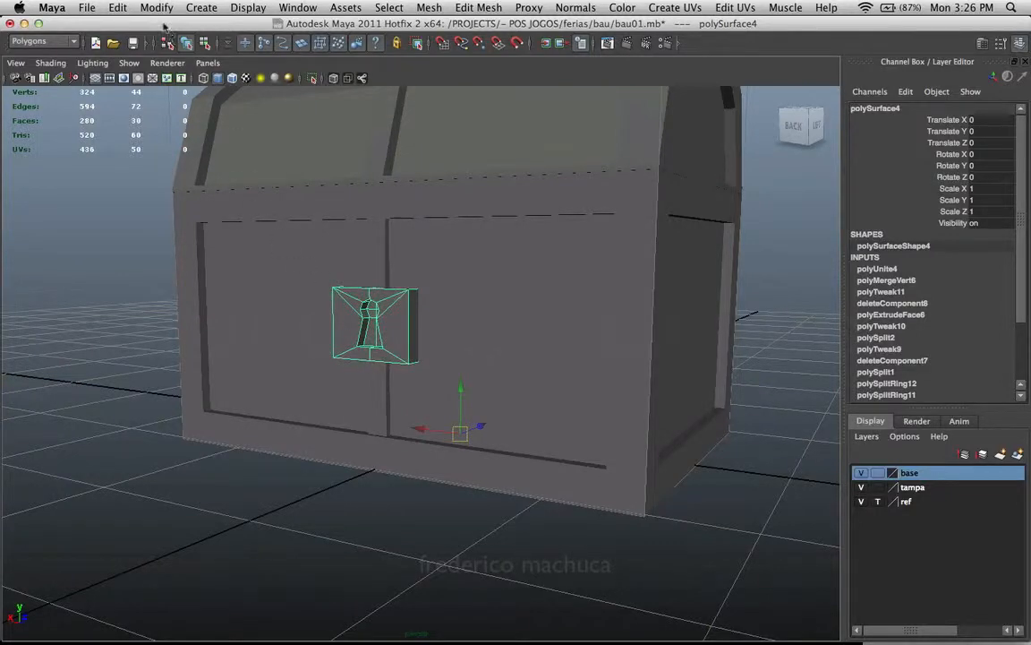
pyautogui.click(157, 7)
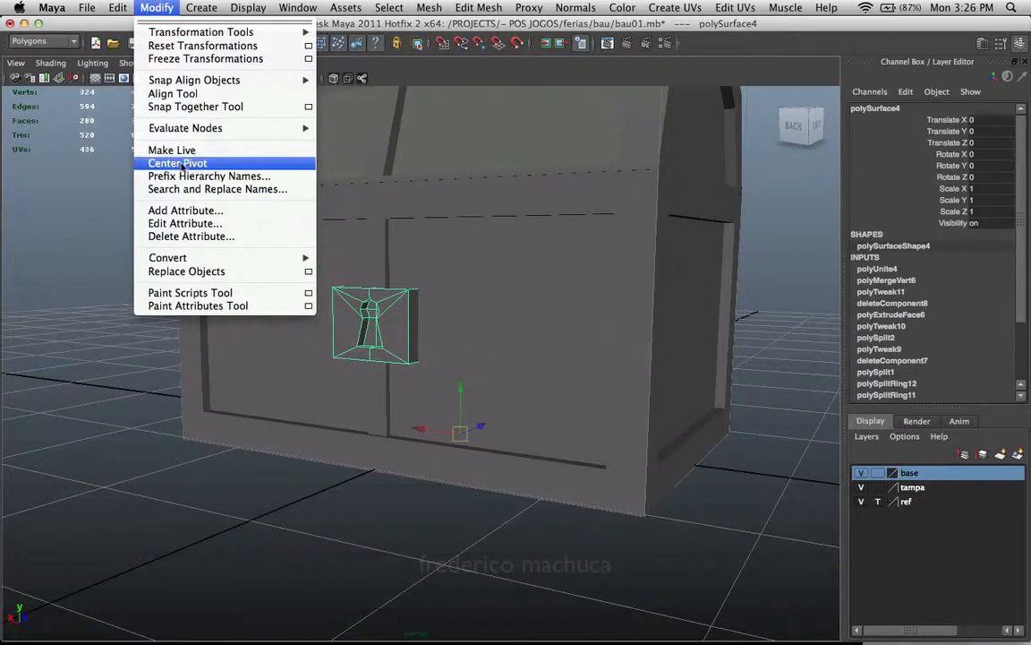
pyautogui.click(201, 166)
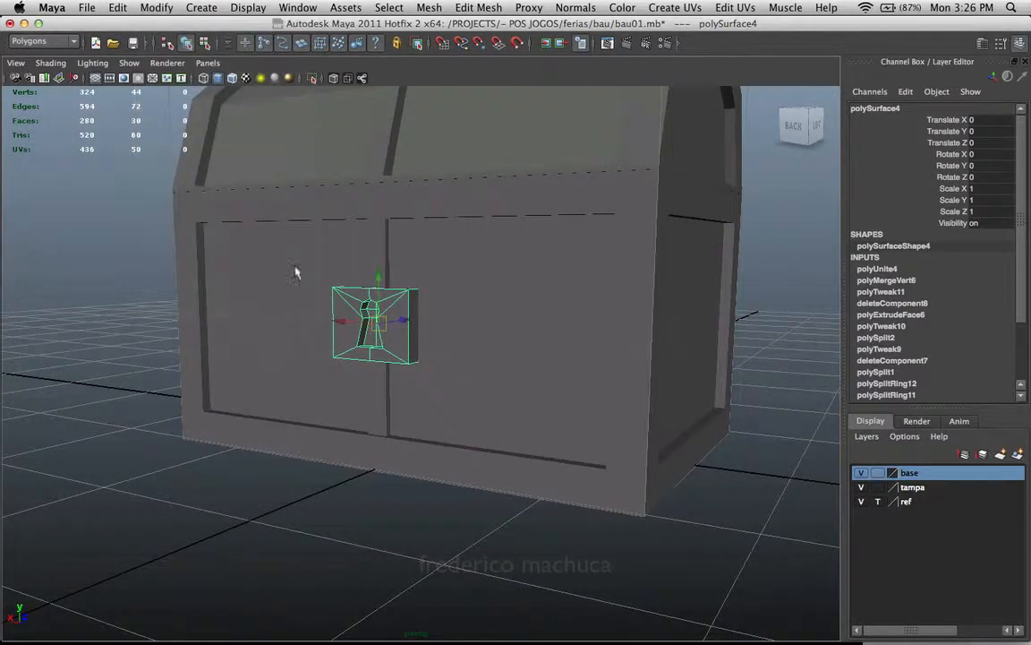
# Scale the lock plate up slightly around its centered pivot and deselect it to view the chest
pyautogui.keyDown('alt'); pyautogui.moveTo(296, 272); pyautogui.dragTo(358, 331); pyautogui.keyUp('alt')
pyautogui.press('r')
pyautogui.press('z')
pyautogui.keyDown('alt'); pyautogui.moveTo(345, 337); pyautogui.dragTo(458, 336); pyautogui.keyUp('alt')
pyautogui.scroll(-4, 431, 349)
pyautogui.keyDown('alt'); pyautogui.moveTo(316, 298); pyautogui.dragTo(364, 306); pyautogui.keyUp('alt')
pyautogui.press('w')
pyautogui.click(367, 325)
pyautogui.keyDown('alt'); pyautogui.moveTo(363, 307); pyautogui.dragTo(463, 334, button='right'); pyautogui.keyUp('alt')
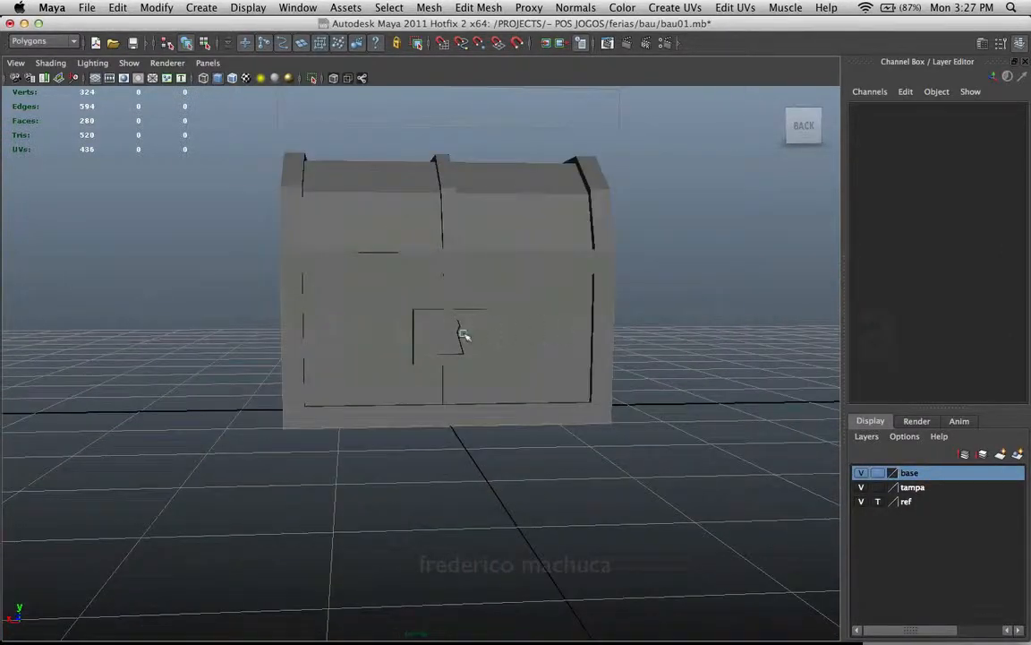
# Narrow the lock plate horizontally to a Scale X of 1.175
pyautogui.click(454, 334)
pyautogui.press('r')
pyautogui.keyDown('alt'); pyautogui.moveTo(368, 334); pyautogui.dragTo(491, 339, button='right'); pyautogui.keyUp('alt')
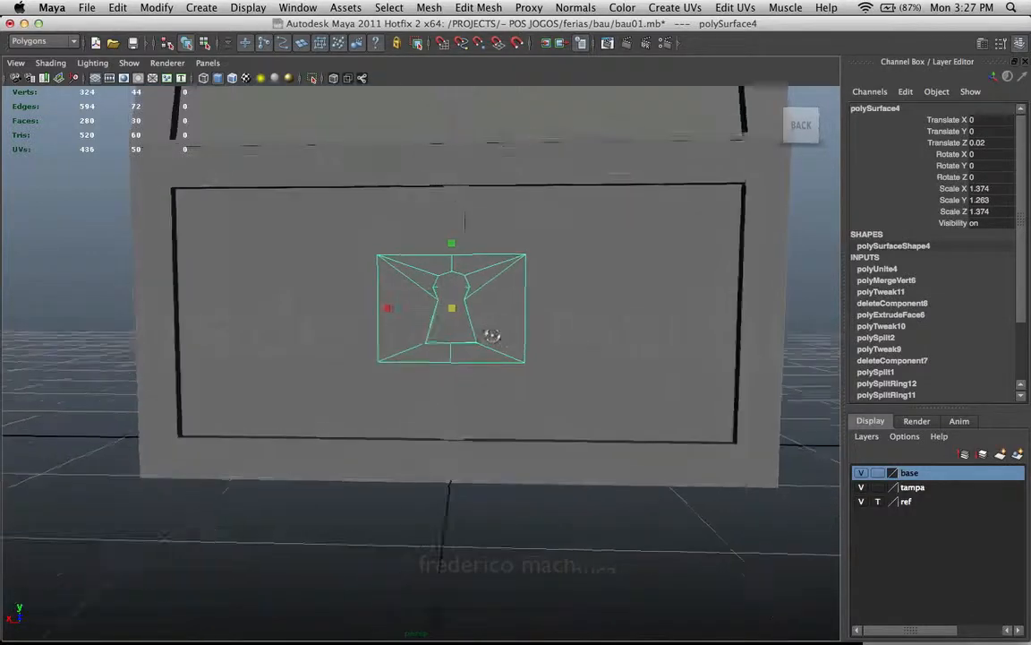
pyautogui.click(395, 310)
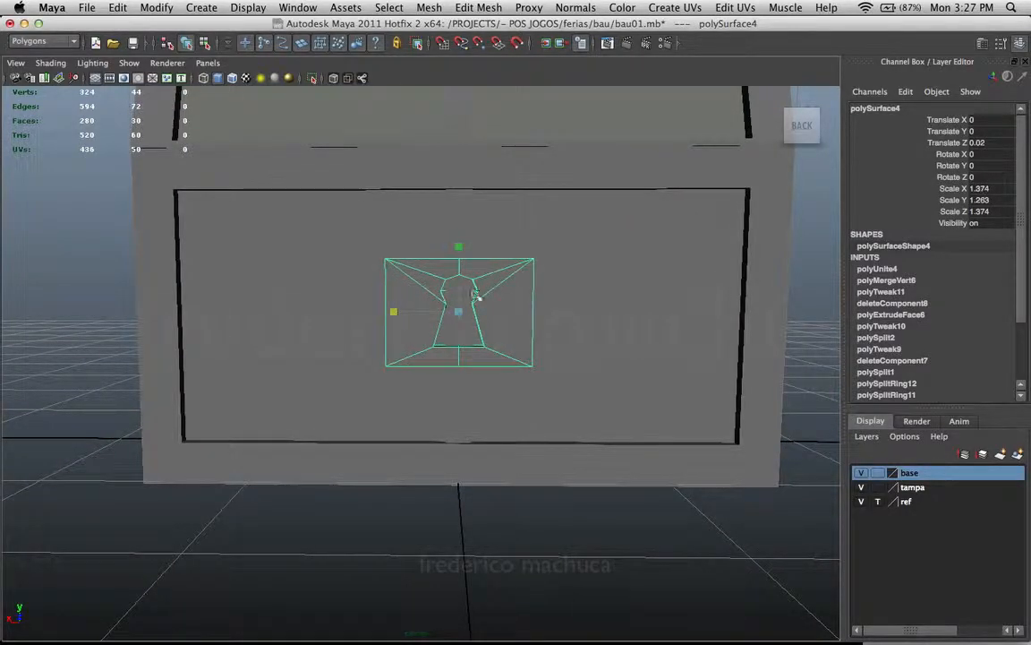
pyautogui.moveTo(396, 313); pyautogui.dragTo(456, 299)
# Widen the lock plate's outline by scaling its outer corner vertices apart horizontally, and return to object selection
pyautogui.moveTo(500, 265); pyautogui.dragTo(502, 299, button='right')
pyautogui.moveTo(548, 384); pyautogui.dragTo(367, 212)
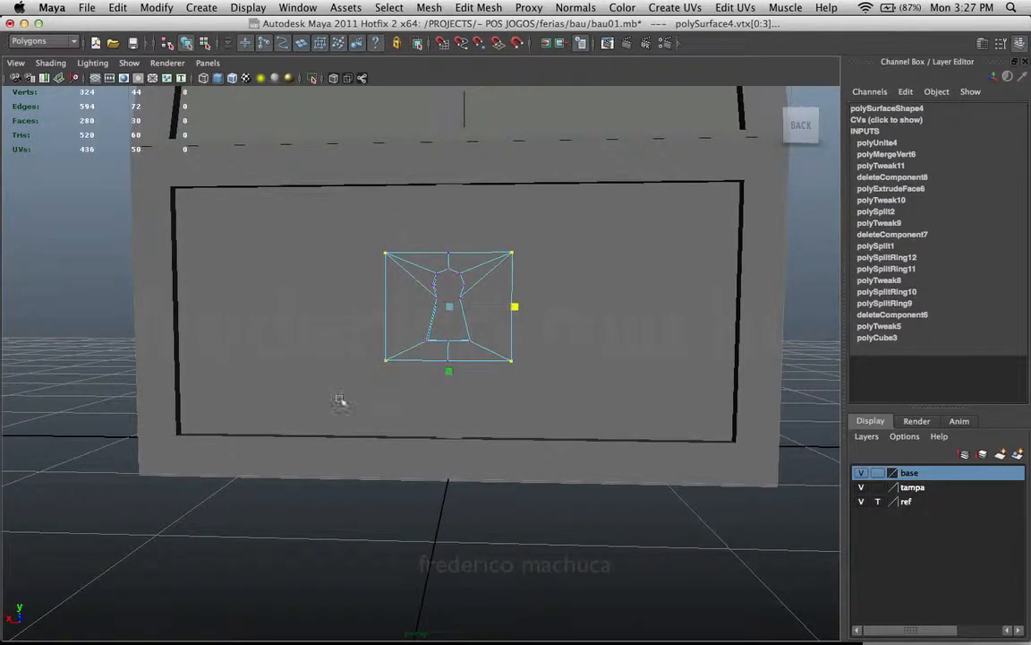
pyautogui.press('4')
pyautogui.moveTo(509, 342)
pyautogui.keyDown('alt'); pyautogui.mouseDown()
pyautogui.moveTo(512, 299)
pyautogui.moveTo(540, 312)
pyautogui.moveTo(624, 309)
pyautogui.moveTo(516, 306)
pyautogui.moveTo(553, 310)
pyautogui.moveTo(527, 307)
pyautogui.mouseUp(); pyautogui.keyUp('alt')
pyautogui.press('5')
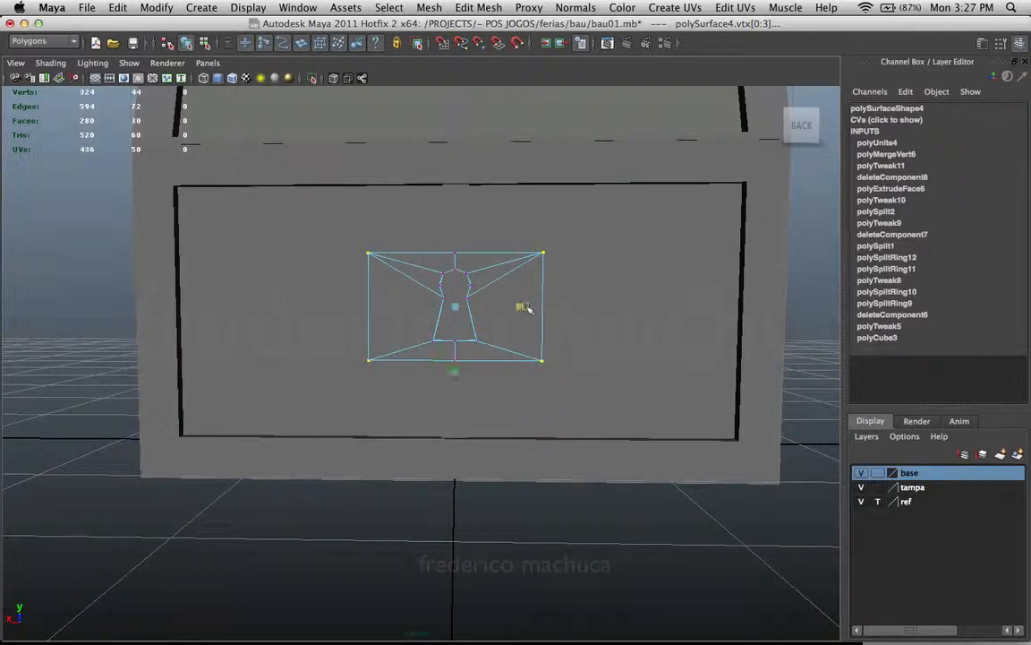
pyautogui.scroll(-3, 481, 294)
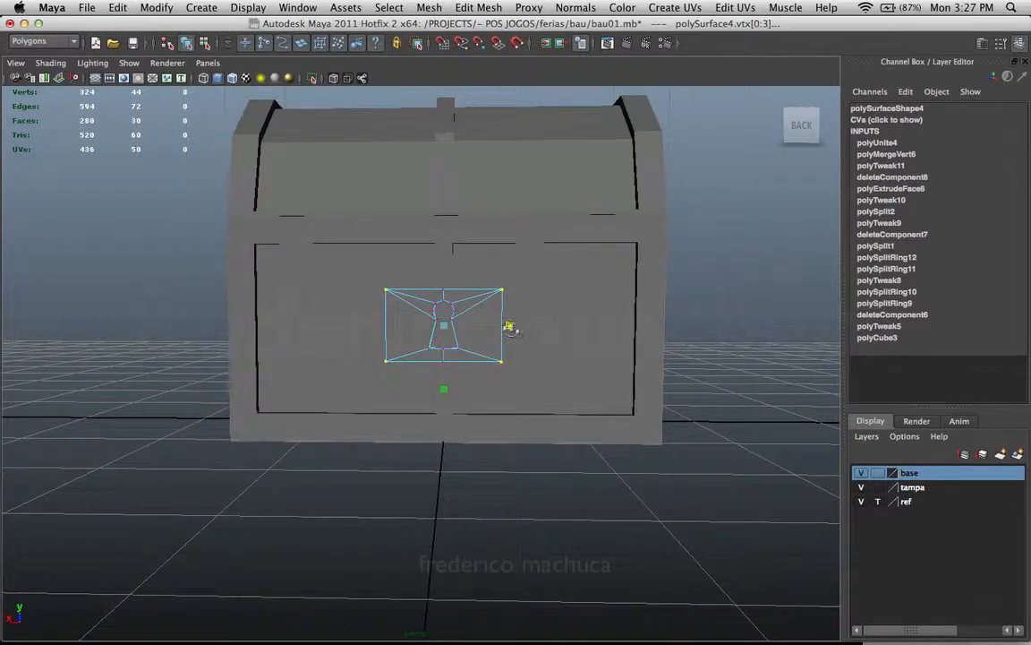
pyautogui.keyDown('alt'); pyautogui.moveTo(508, 328); pyautogui.dragTo(479, 295); pyautogui.keyUp('alt')
pyautogui.moveTo(508, 283); pyautogui.dragTo(562, 256, button='right')
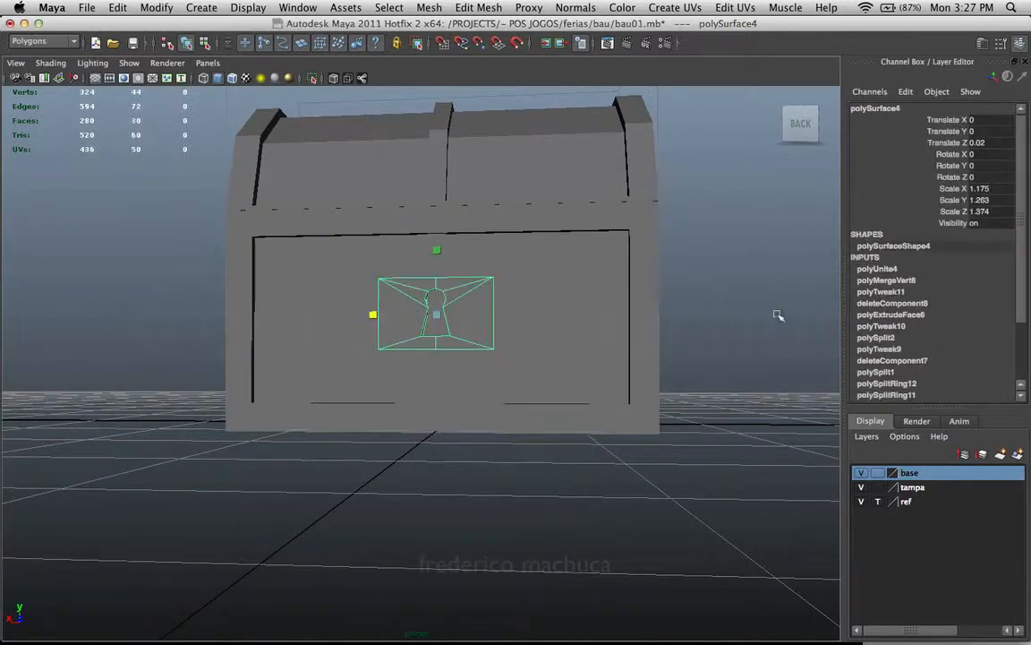
# Inspect the lock plate's proportions against the whole chest, selecting the base and lid in turn
pyautogui.scroll(-3, 663, 315)
pyautogui.click(668, 323)
pyautogui.scroll(4, 552, 309)
pyautogui.click(553, 308)
pyautogui.scroll(-3, 516, 259)
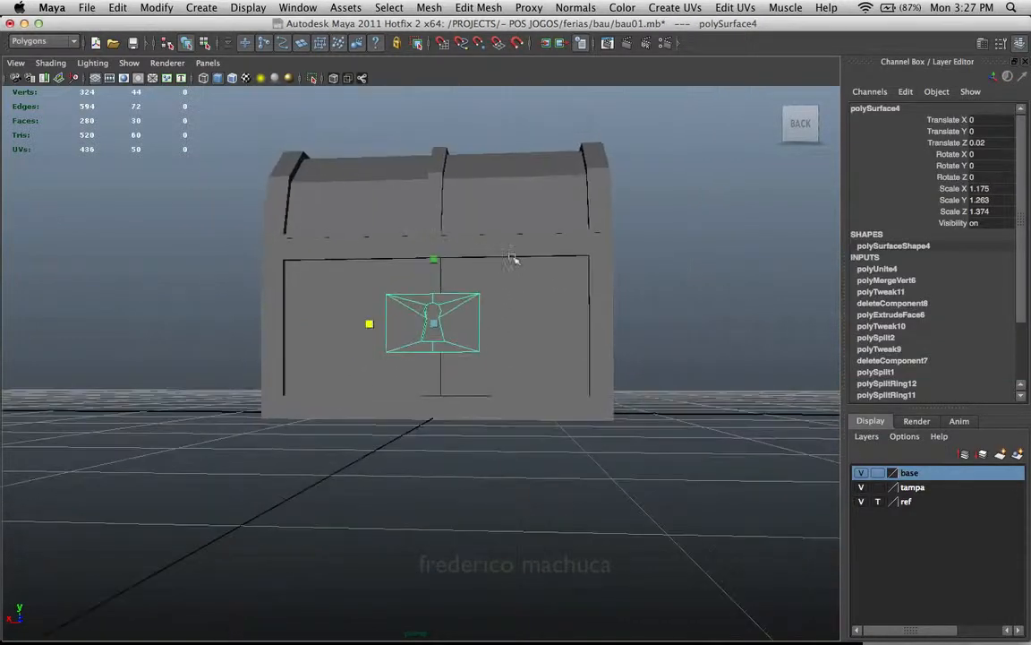
pyautogui.keyDown('alt'); pyautogui.moveTo(515, 259); pyautogui.dragTo(492, 267); pyautogui.keyUp('alt')
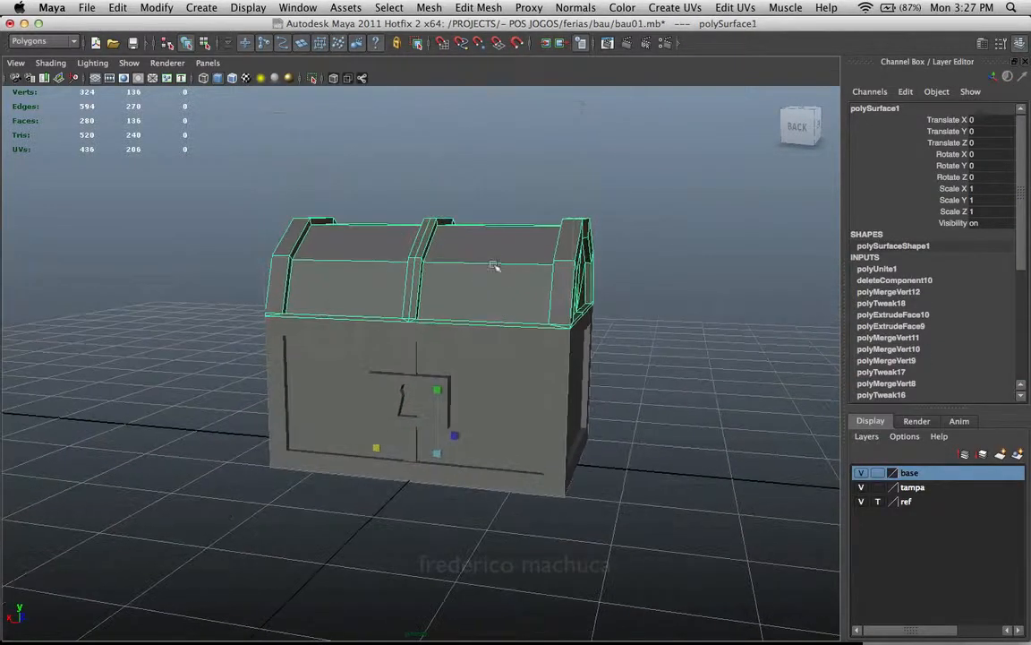
pyautogui.click(361, 357)
pyautogui.click(480, 278)
pyautogui.click(406, 371)
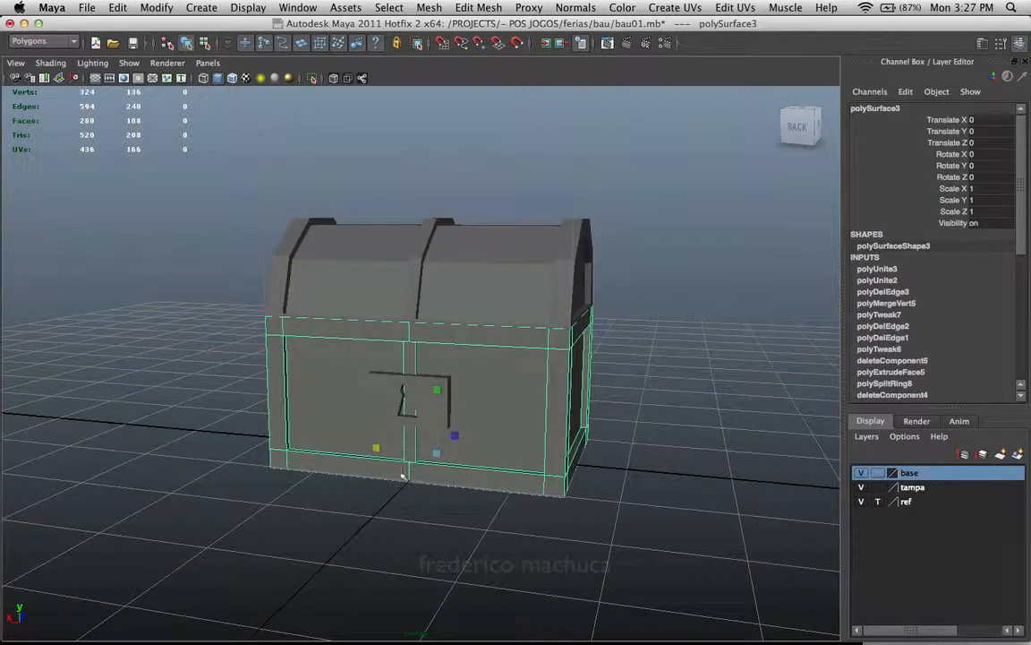
# Test the seam on the lid's centre strip by pulling its top middle vertex away, and undo the move
pyautogui.click(455, 281)
pyautogui.scroll(6, 483, 251)
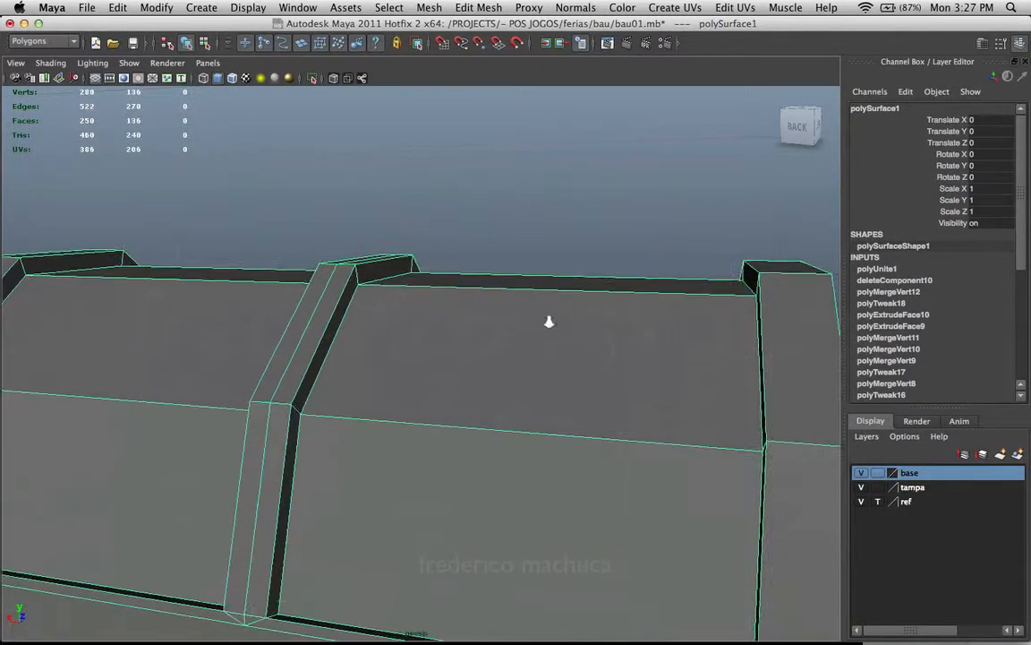
pyautogui.press('F8')
pyautogui.keyDown('alt'); pyautogui.moveTo(416, 308); pyautogui.dragTo(415, 269); pyautogui.keyUp('alt')
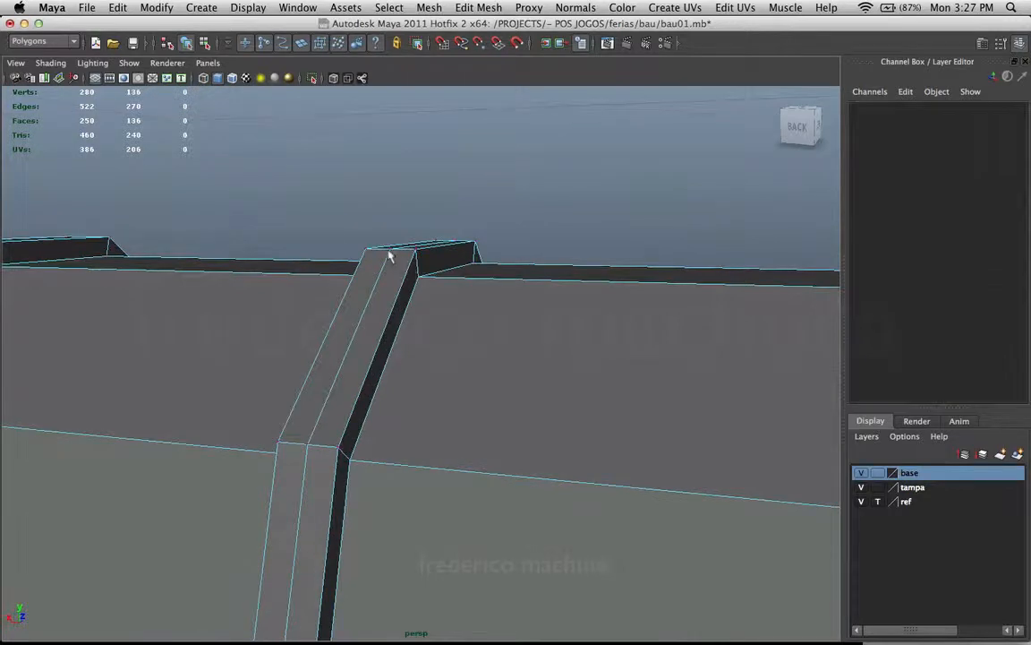
pyautogui.click(390, 257)
pyautogui.moveTo(391, 215); pyautogui.dragTo(463, 207)
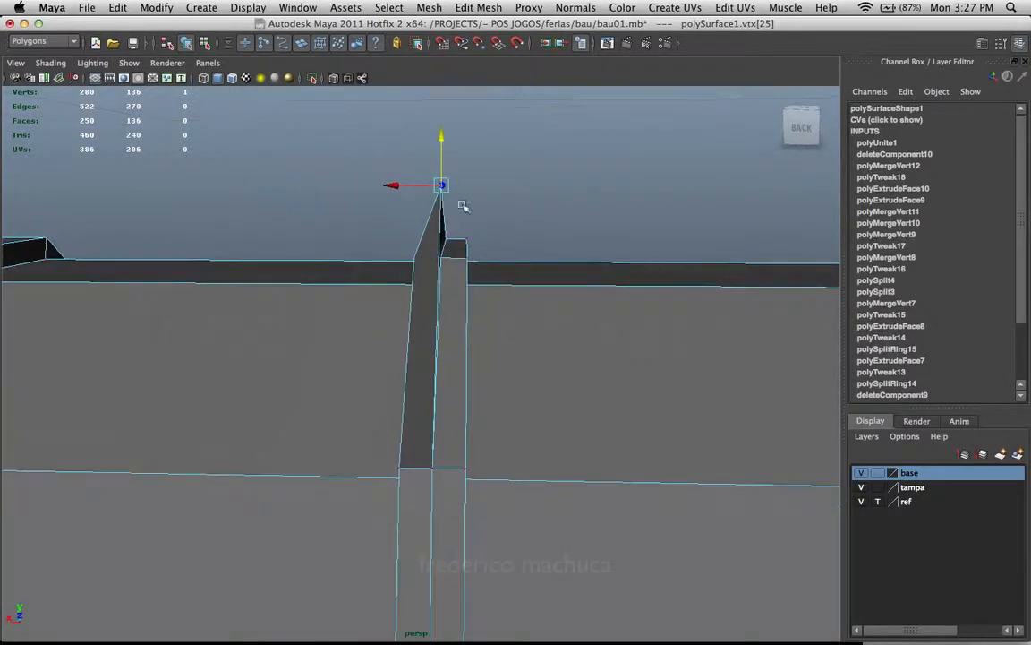
pyautogui.moveTo(463, 206); pyautogui.dragTo(450, 305, button='middle')
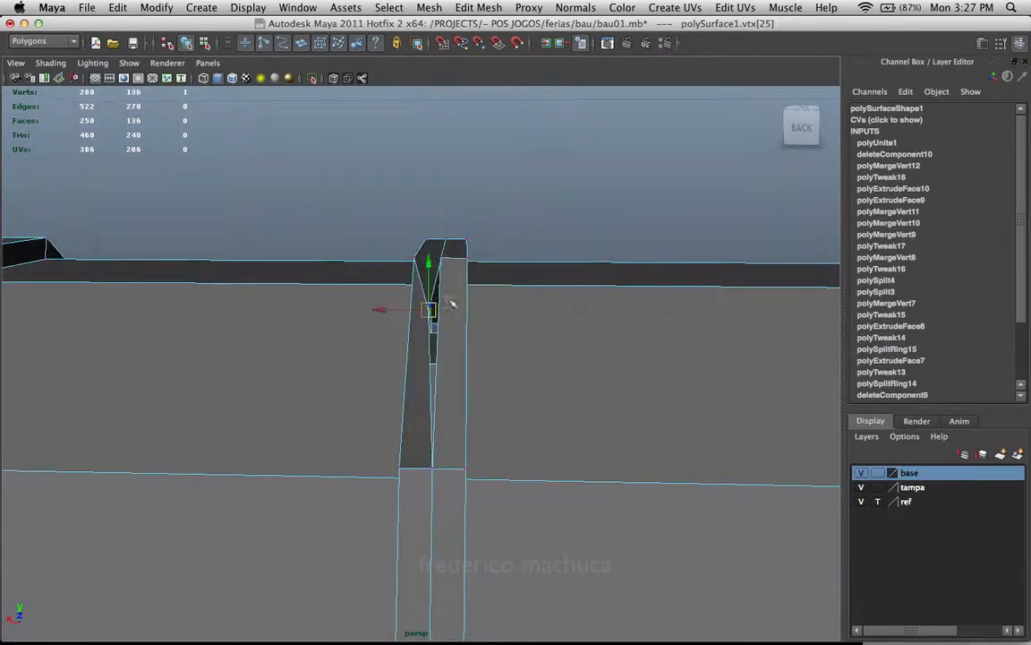
pyautogui.keyDown('alt'); pyautogui.moveTo(452, 304); pyautogui.dragTo(583, 246); pyautogui.keyUp('alt')
pyautogui.keyDown('alt'); pyautogui.moveTo(583, 246); pyautogui.dragTo(421, 222, button='right'); pyautogui.keyUp('alt')
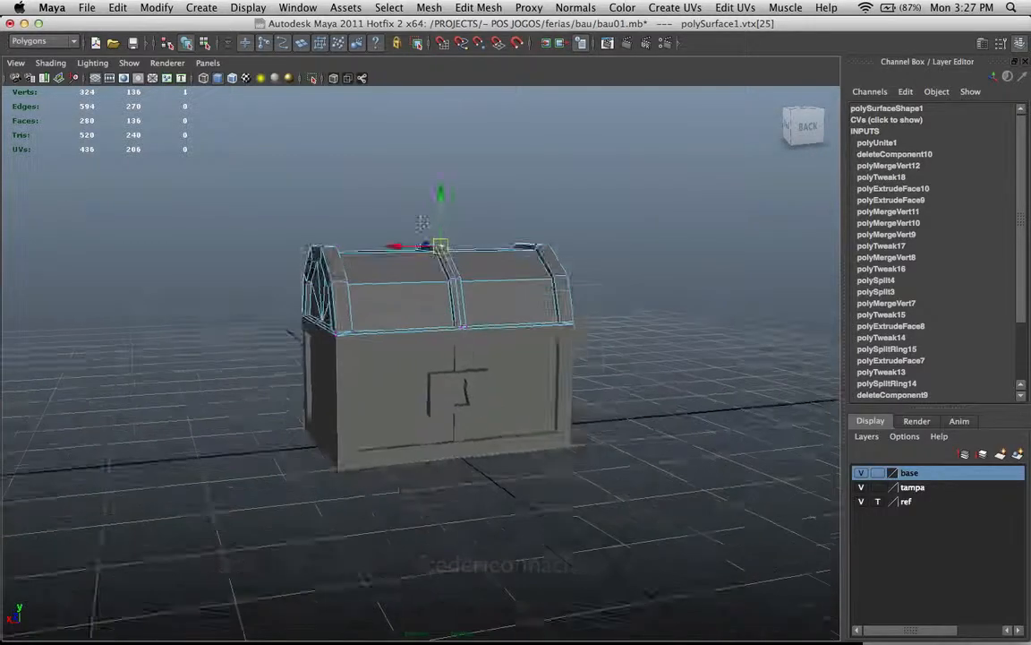
# Merge the overlapping seam vertices along the lid's centre strip
pyautogui.keyDown('alt'); pyautogui.moveTo(422, 222); pyautogui.dragTo(499, 262); pyautogui.keyUp('alt')
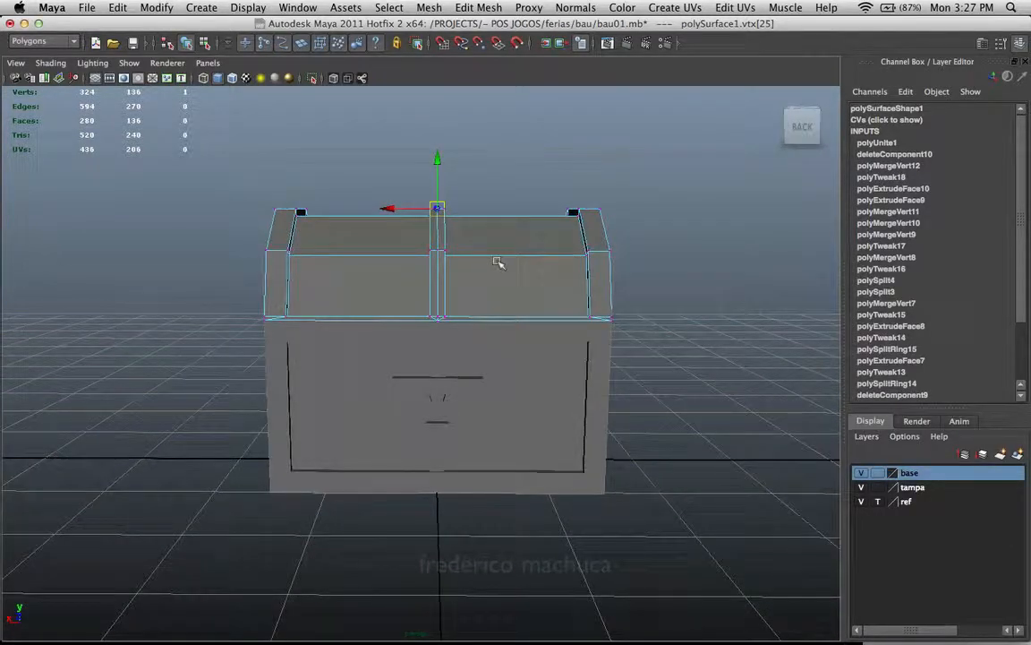
pyautogui.keyDown('alt'); pyautogui.moveTo(498, 250); pyautogui.dragTo(514, 281, button='right'); pyautogui.keyUp('alt')
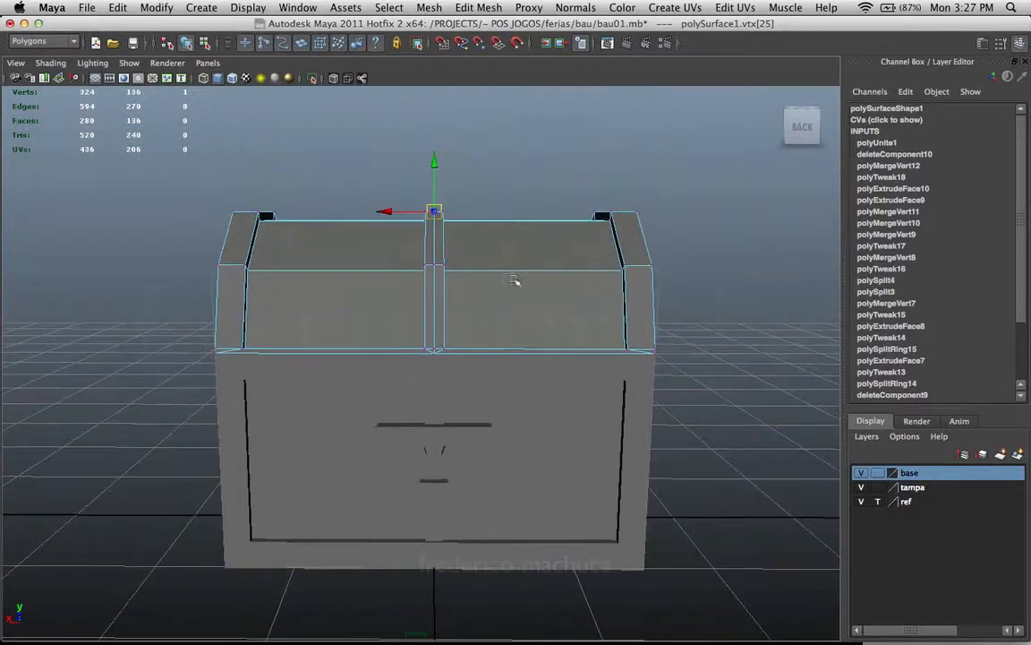
pyautogui.moveTo(520, 135); pyautogui.dragTo(376, 424)
pyautogui.keyDown('alt'); pyautogui.moveTo(383, 351); pyautogui.dragTo(533, 161); pyautogui.keyUp('alt')
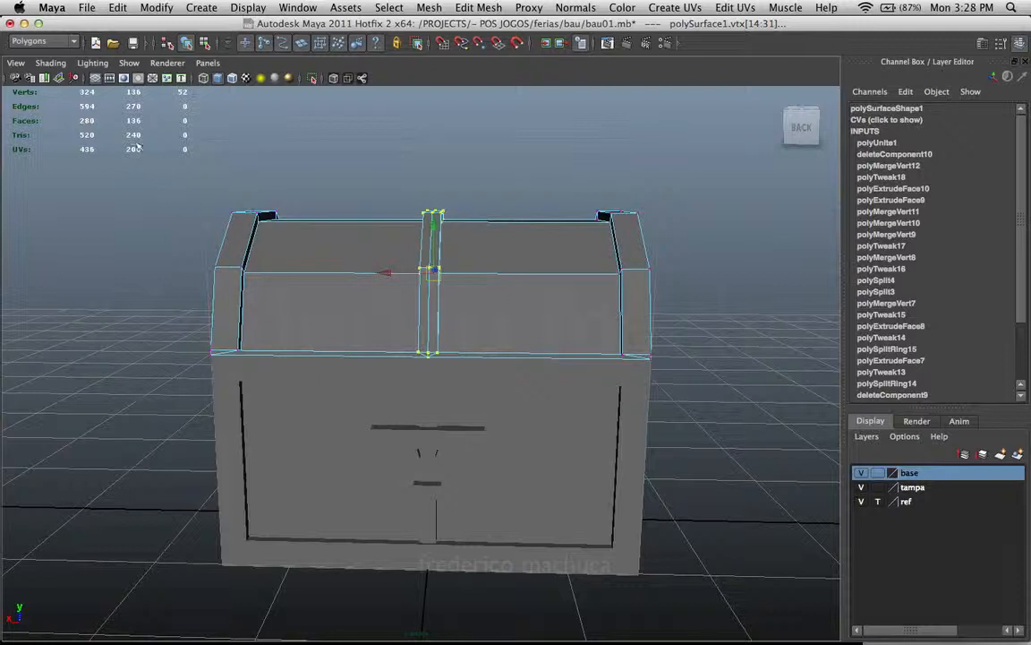
pyautogui.keyDown('alt'); pyautogui.moveTo(435, 270); pyautogui.dragTo(499, 223); pyautogui.keyUp('alt')
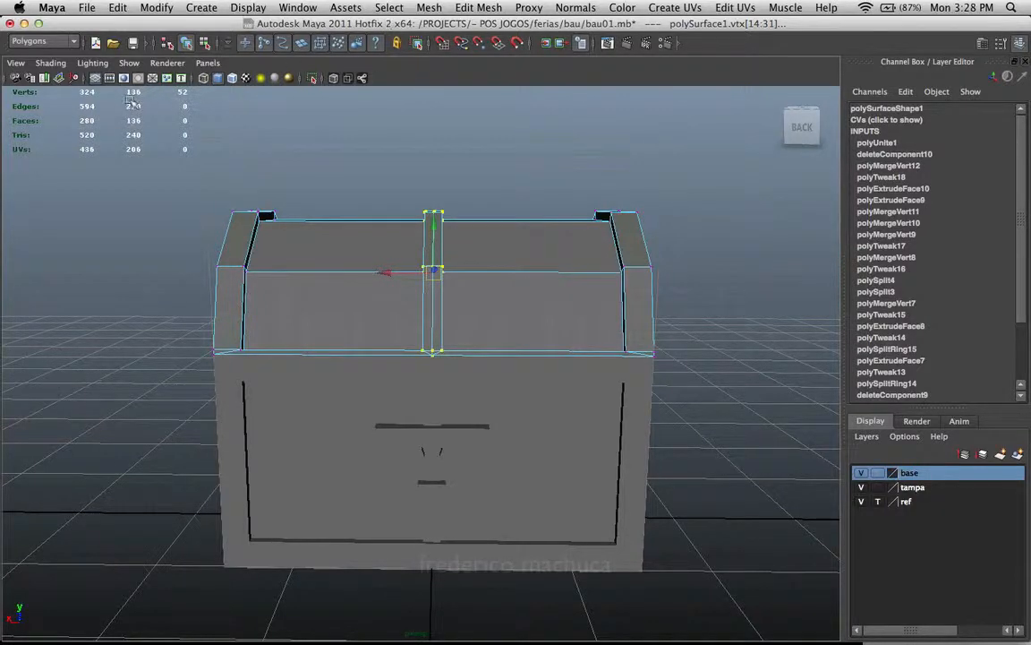
pyautogui.click(478, 8)
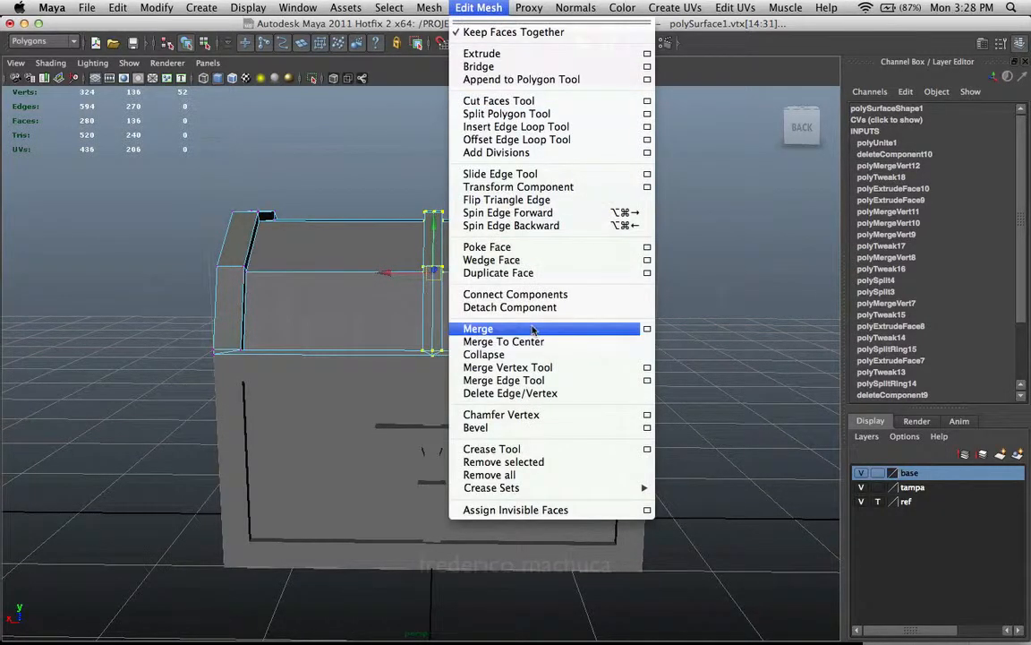
pyautogui.click(479, 326)
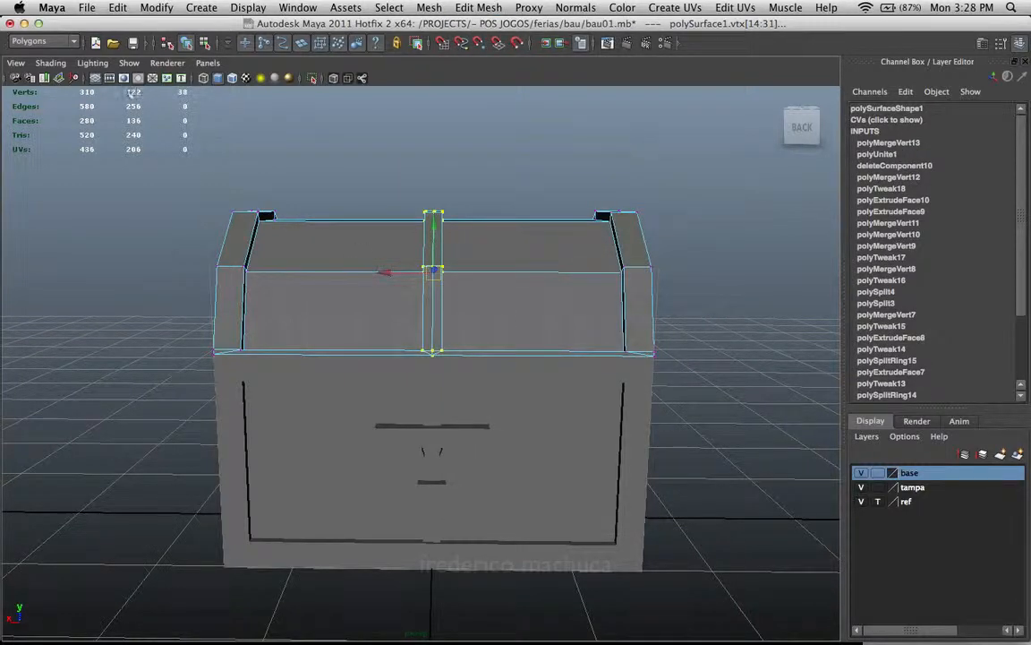
# Merge the overlapping vertices along the chest base's centre seam, selecting them in wireframe display
pyautogui.click(506, 194)
pyautogui.moveTo(498, 258); pyautogui.dragTo(484, 429, button='right')
pyautogui.click(527, 247)
pyautogui.keyDown('alt'); pyautogui.moveTo(483, 430); pyautogui.dragTo(488, 318, button='middle'); pyautogui.keyUp('alt')
pyautogui.click(489, 318)
pyautogui.keyDown('alt'); pyautogui.moveTo(489, 318); pyautogui.dragTo(481, 233, button='right'); pyautogui.keyUp('alt')
pyautogui.click(582, 299)
pyautogui.press('4')
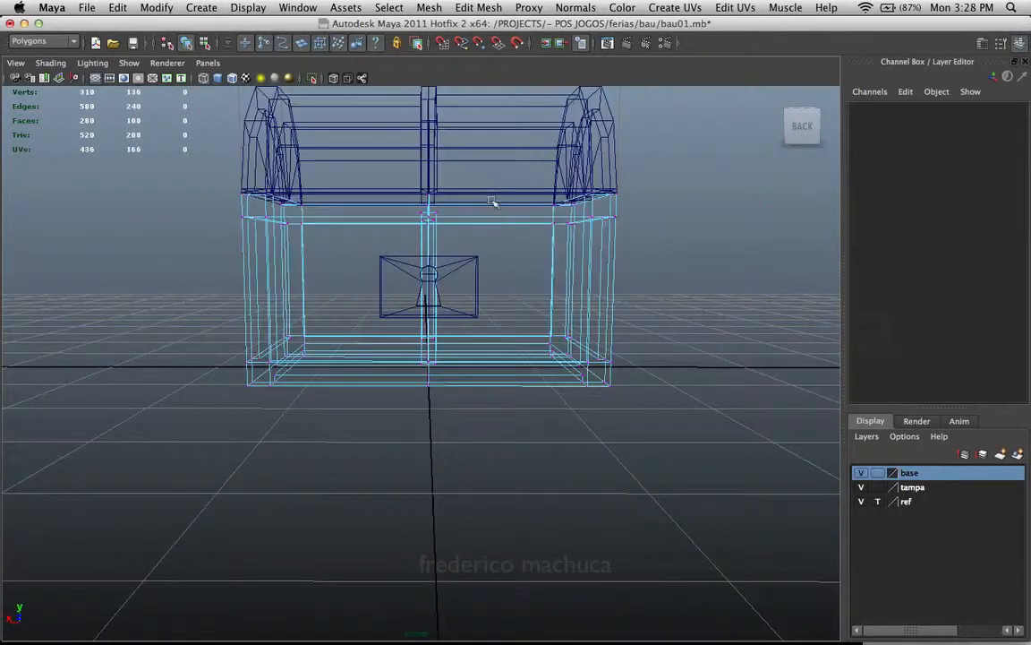
pyautogui.moveTo(386, 439); pyautogui.dragTo(390, 433)
pyautogui.click(478, 7)
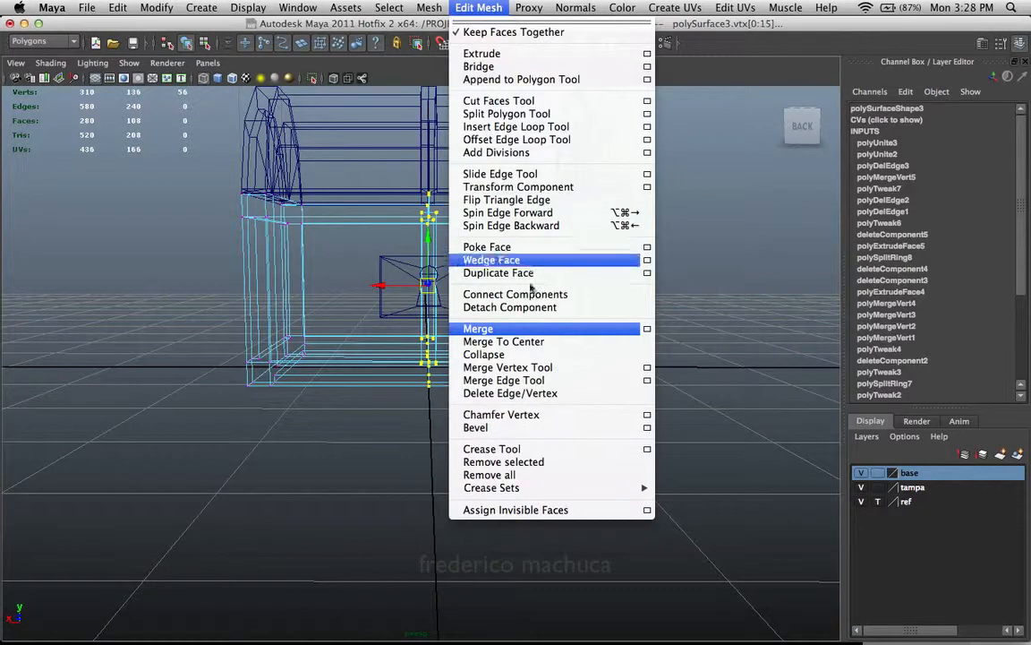
pyautogui.click(521, 330)
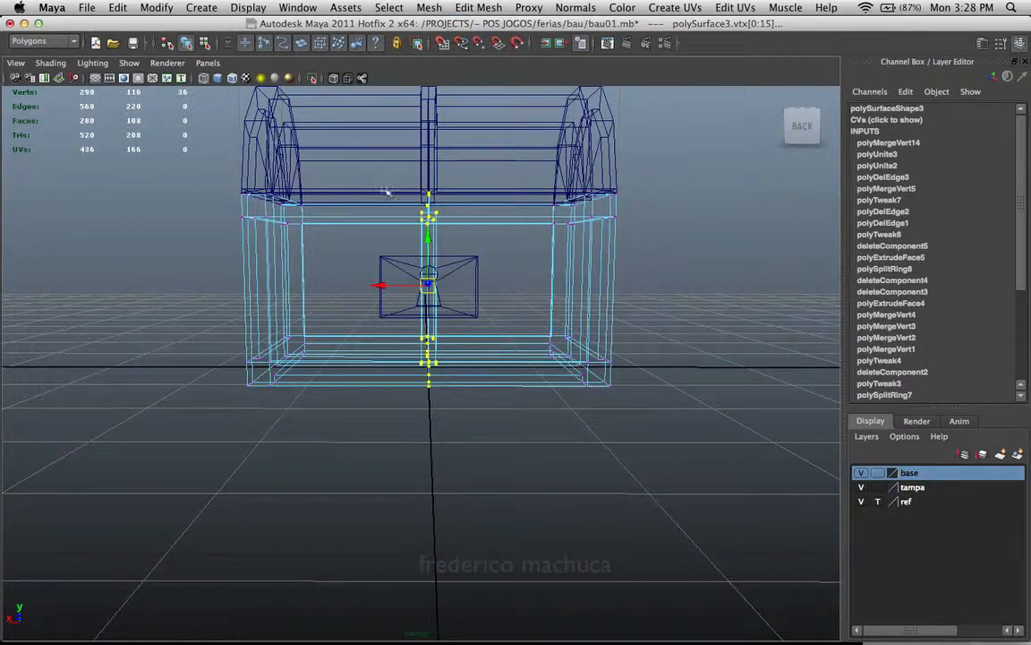
# Merge the lock plate's duplicate vertices around the keyhole and along its centre line
pyautogui.press('5')
pyautogui.press('F8')
pyautogui.click(460, 293)
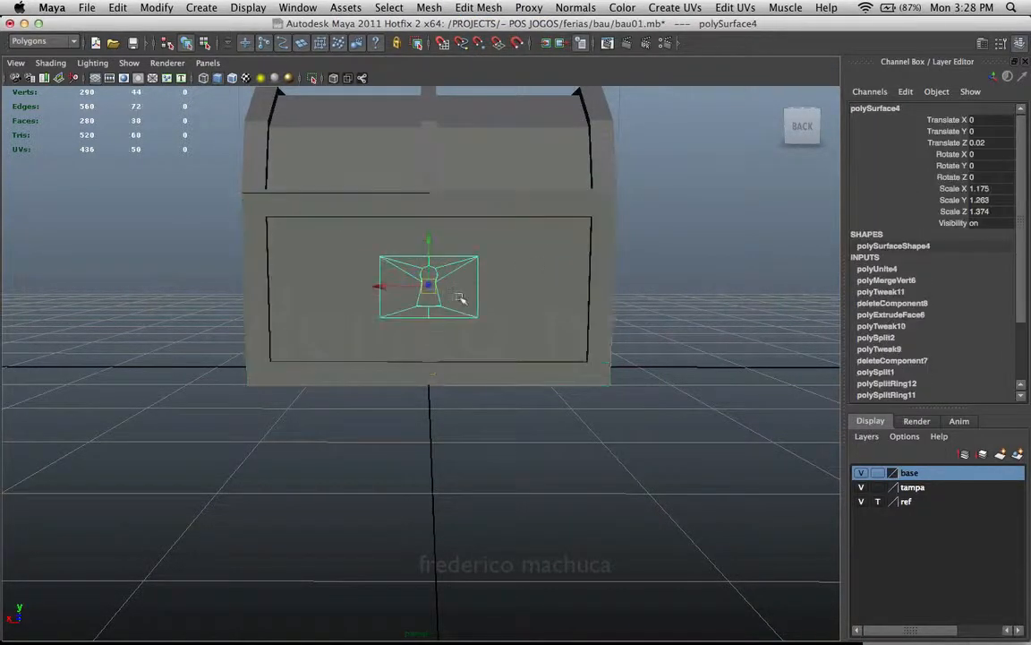
pyautogui.keyDown('alt'); pyautogui.moveTo(460, 292); pyautogui.dragTo(438, 173, button='right'); pyautogui.keyUp('alt')
pyautogui.keyDown('alt'); pyautogui.moveTo(453, 226); pyautogui.dragTo(453, 314, button='middle'); pyautogui.keyUp('alt')
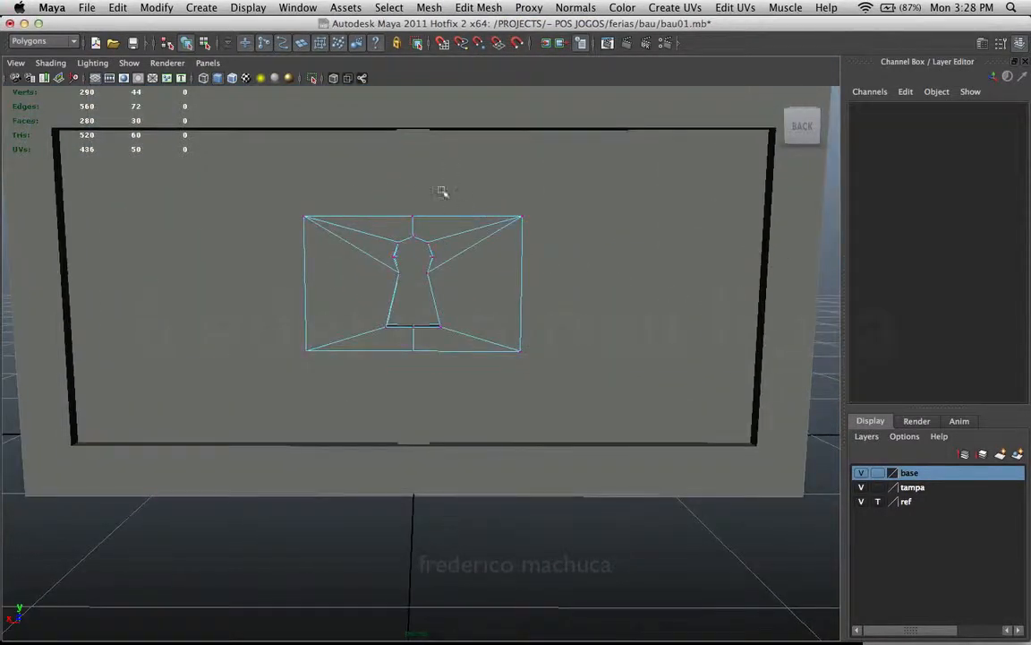
pyautogui.click(477, 7)
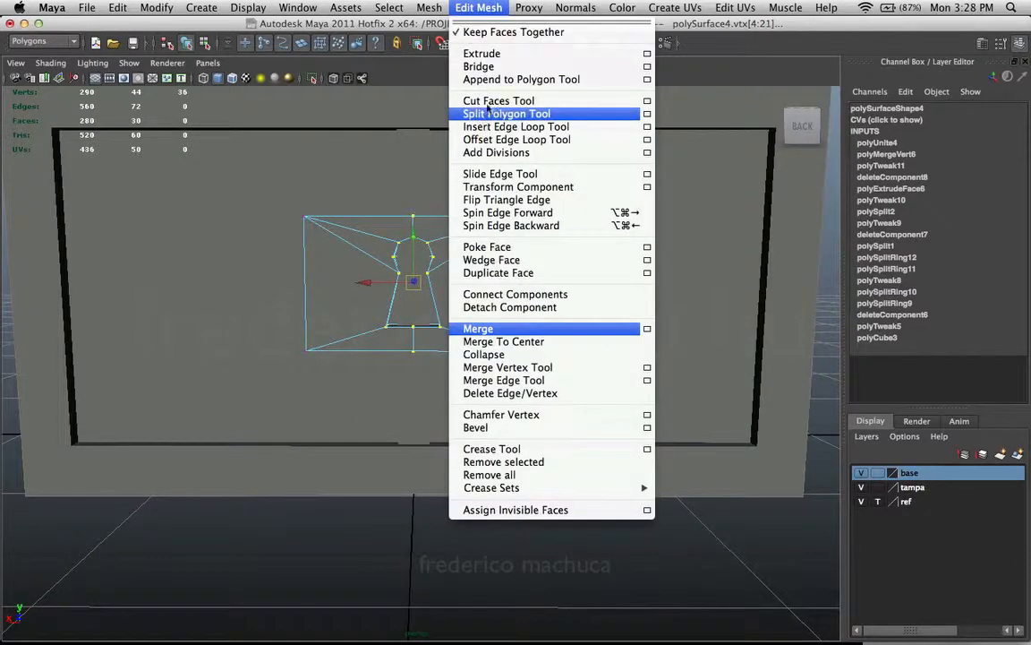
pyautogui.click(483, 329)
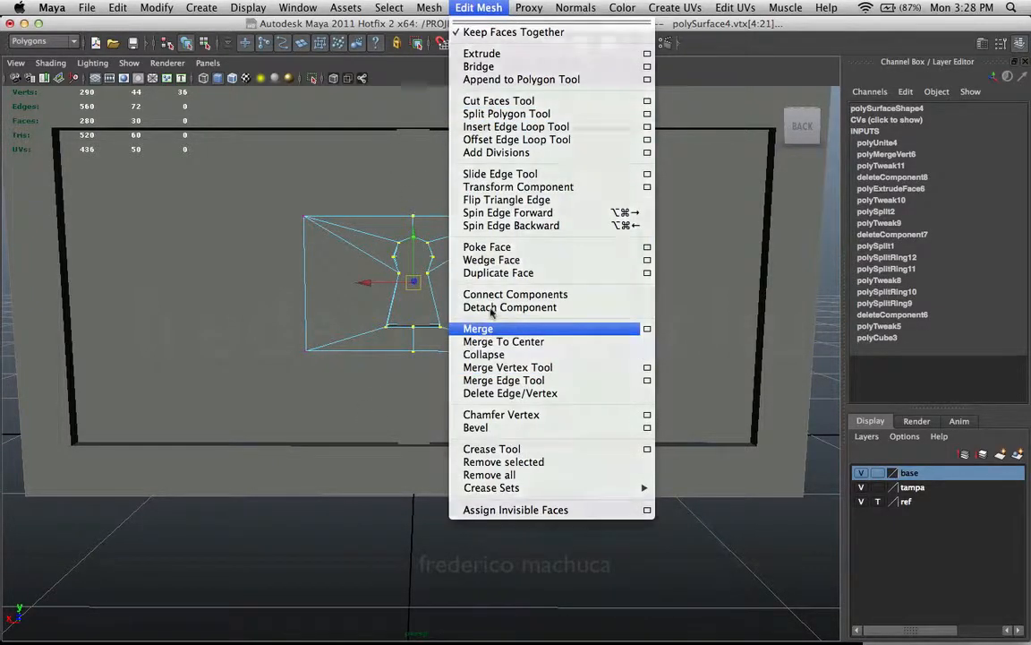
pyautogui.moveTo(515, 255); pyautogui.dragTo(495, 265, button='right')
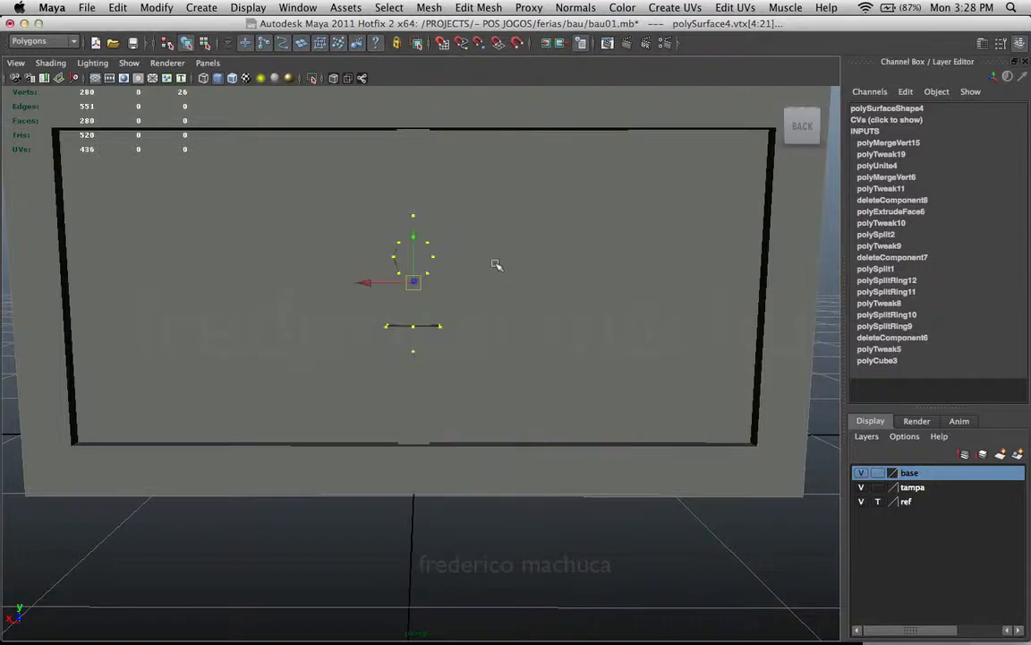
# Review the merged chest from the front and side, selecting the lid, base and lock plate in turn
pyautogui.scroll(-5, 548, 267)
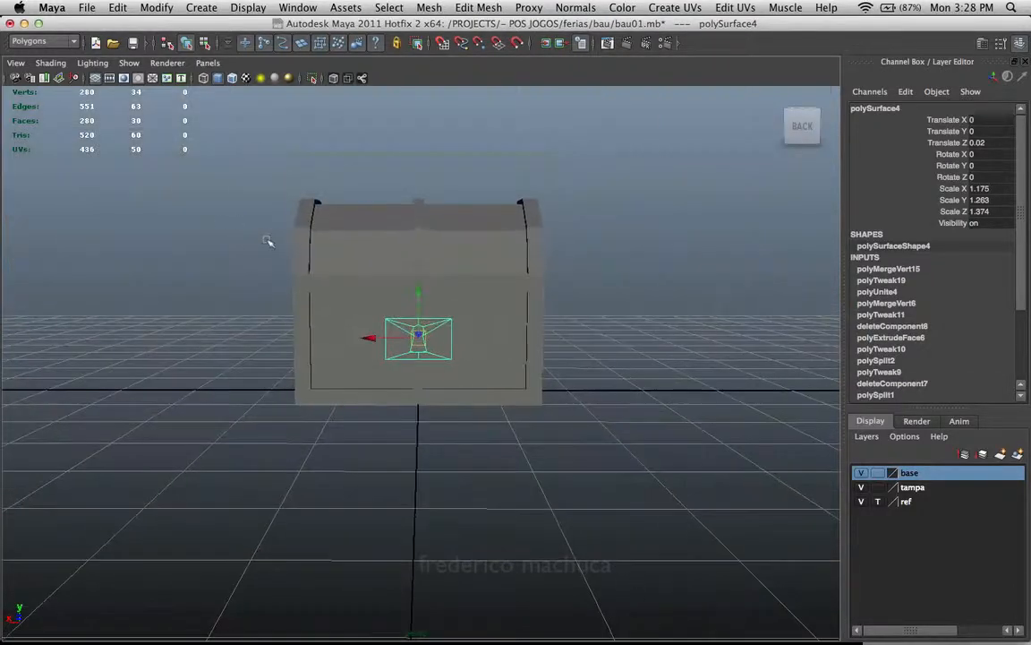
pyautogui.click(649, 364)
pyautogui.keyDown('alt'); pyautogui.moveTo(649, 364); pyautogui.dragTo(495, 306); pyautogui.keyUp('alt')
pyautogui.click(467, 238)
pyautogui.click(330, 350)
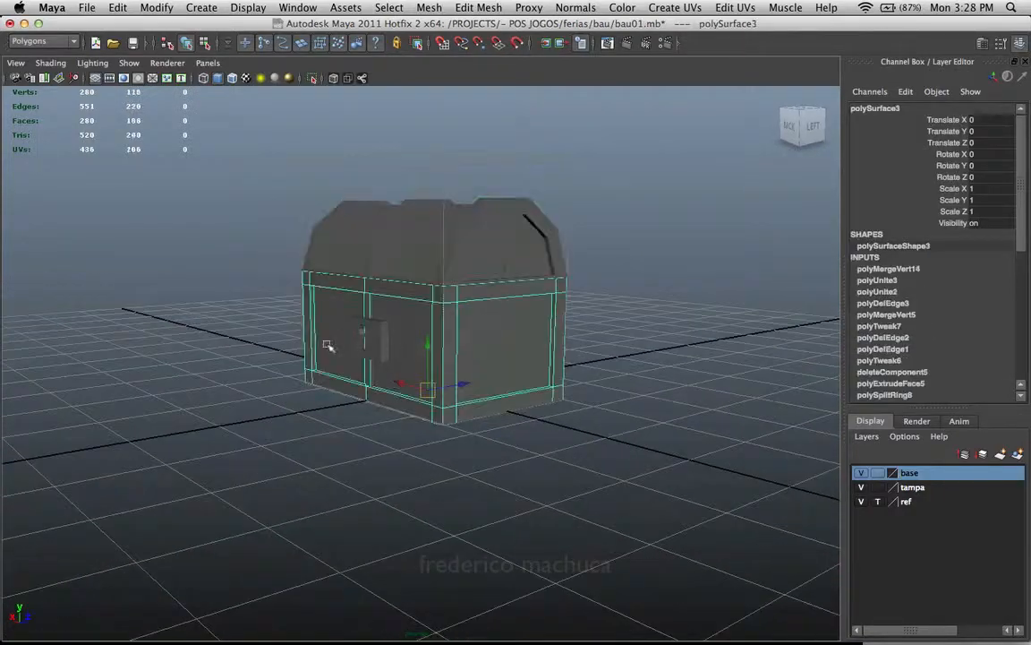
pyautogui.scroll(3, 365, 325)
pyautogui.click(365, 325)
pyautogui.keyDown('alt'); pyautogui.moveTo(426, 329); pyautogui.dragTo(415, 366); pyautogui.keyUp('alt')
pyautogui.keyDown('alt'); pyautogui.moveTo(414, 366); pyautogui.dragTo(647, 333, button='right'); pyautogui.keyUp('alt')
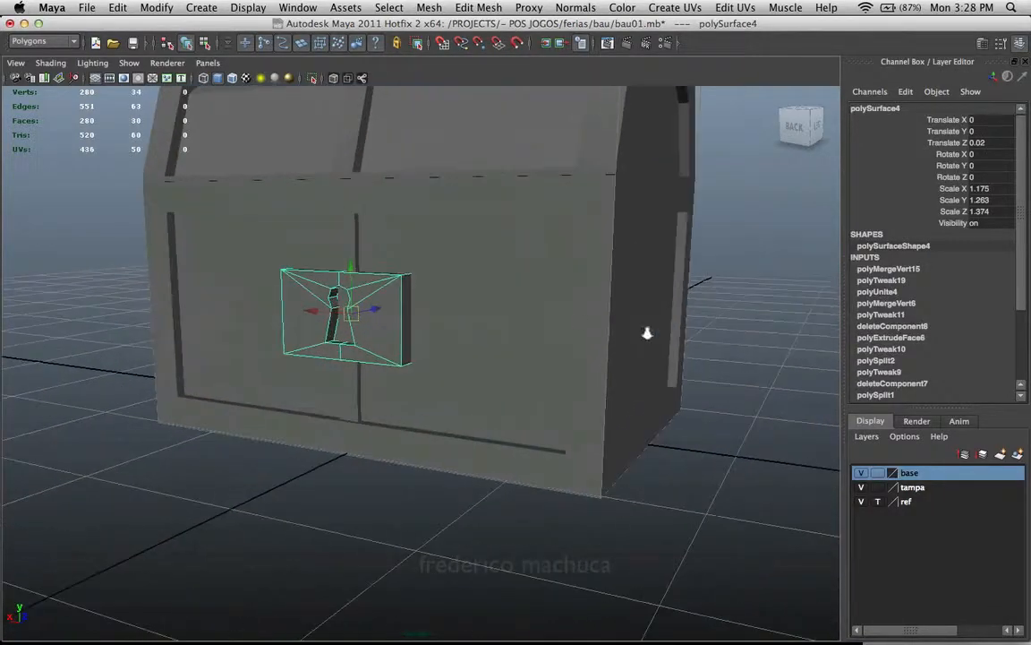
# Combine the lock plate and the chest base into a single mesh
pyautogui.click(438, 314)
pyautogui.click(380, 309)
pyautogui.keyDown('alt'); pyautogui.moveTo(381, 309); pyautogui.dragTo(320, 291); pyautogui.keyUp('alt')
pyautogui.keyDown('shift'); pyautogui.click(428, 313); pyautogui.keyUp('shift')
pyautogui.keyDown('alt'); pyautogui.moveTo(409, 292); pyautogui.dragTo(417, 113); pyautogui.keyUp('alt')
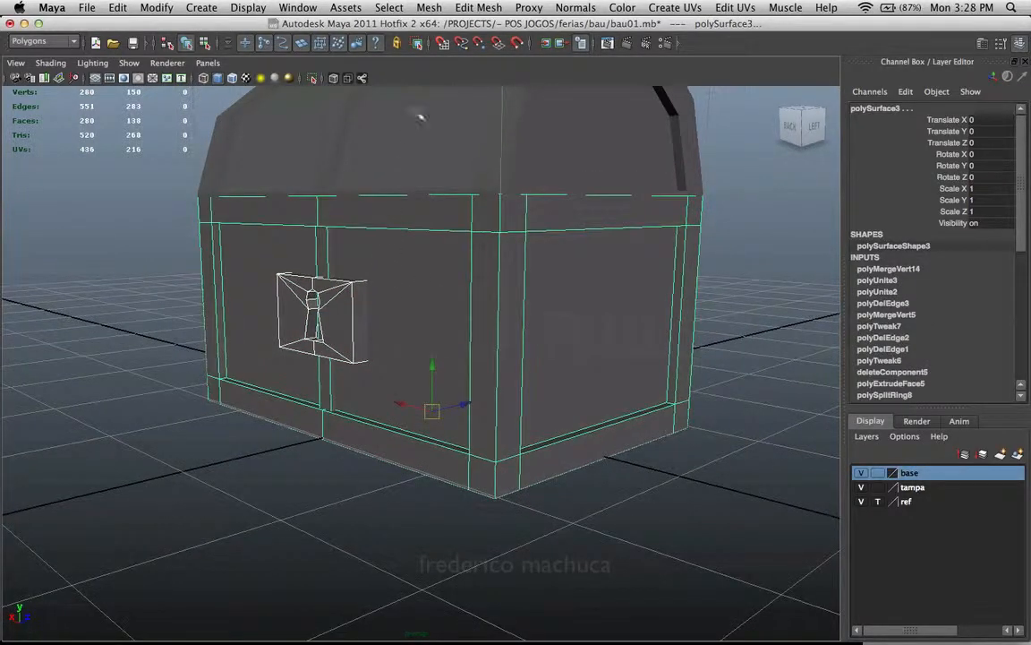
pyautogui.click(429, 7)
pyautogui.click(437, 60)
pyautogui.keyDown('alt'); pyautogui.moveTo(457, 309); pyautogui.dragTo(686, 368); pyautogui.keyUp('alt')
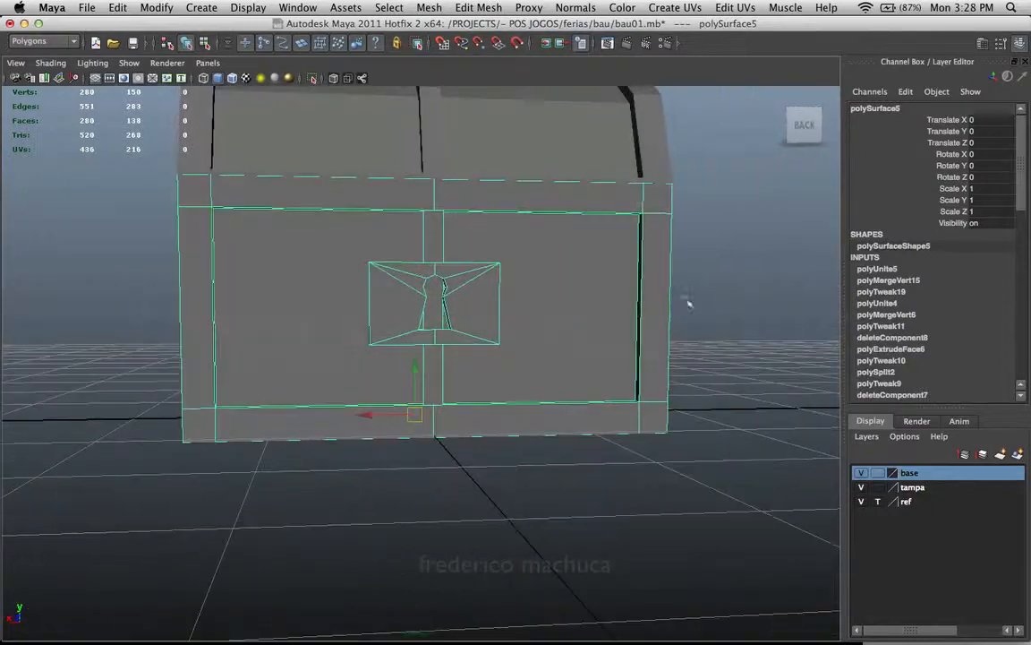
# Select the combined base and lock mesh and rename it m_base_bau
pyautogui.keyDown('alt'); pyautogui.moveTo(686, 368); pyautogui.dragTo(408, 226, button='right'); pyautogui.keyUp('alt')
pyautogui.click(410, 230)
pyautogui.keyDown('alt'); pyautogui.moveTo(443, 288); pyautogui.dragTo(573, 377); pyautogui.keyUp('alt')
pyautogui.click(483, 306)
pyautogui.click(557, 354)
pyautogui.click(519, 349)
pyautogui.click(886, 109)
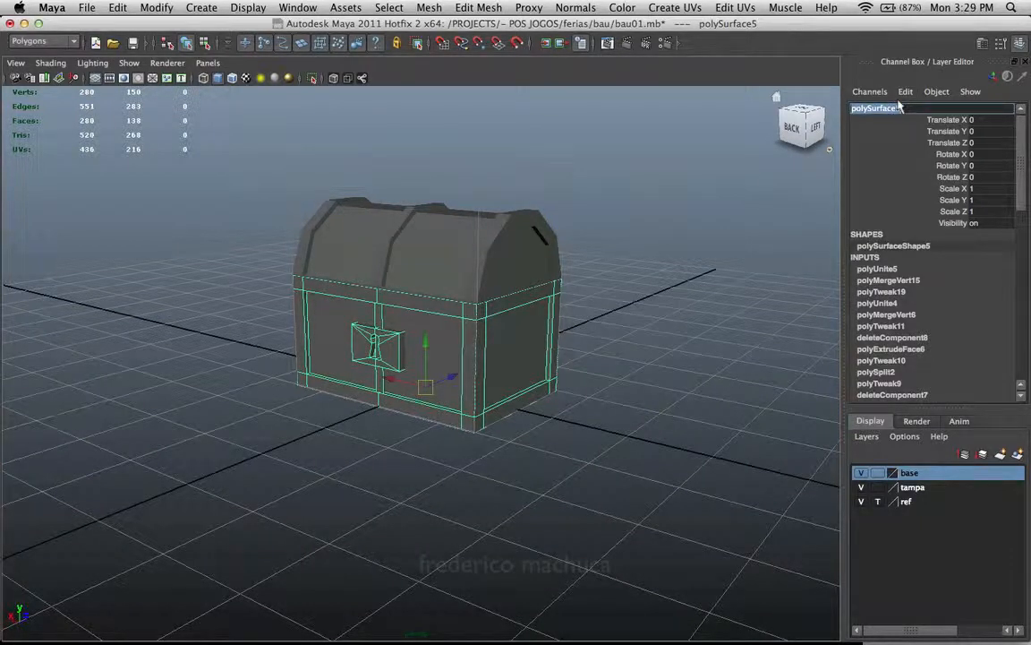
pyautogui.write('m_base_bau')
pyautogui.press('Return')
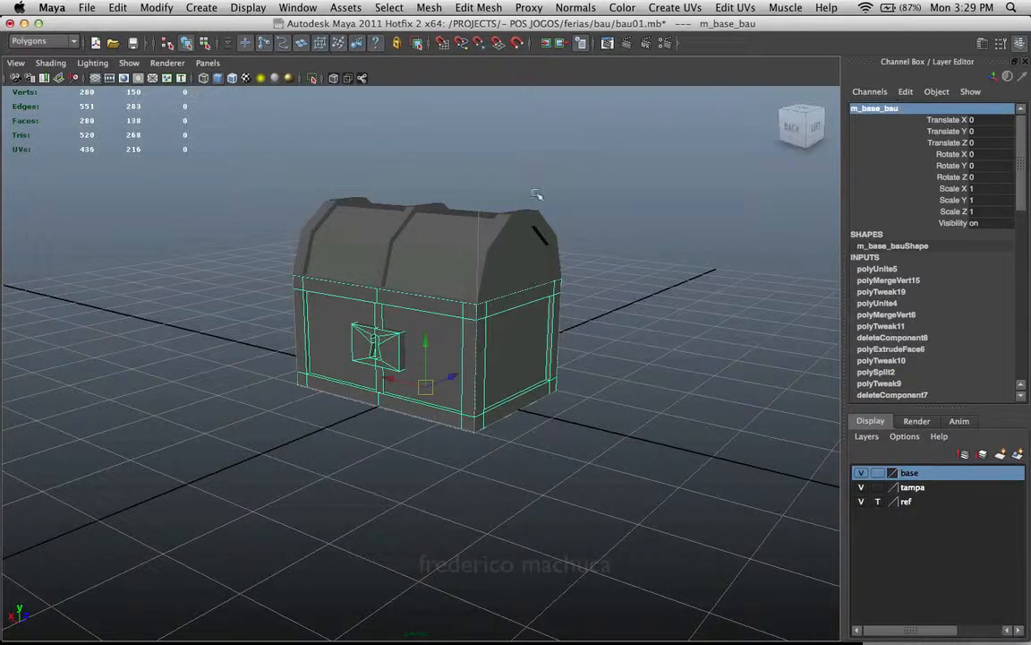
# Select the chest lid mesh and rename it m_tampa_bau
pyautogui.click(462, 208)
pyautogui.doubleClick(876, 108)
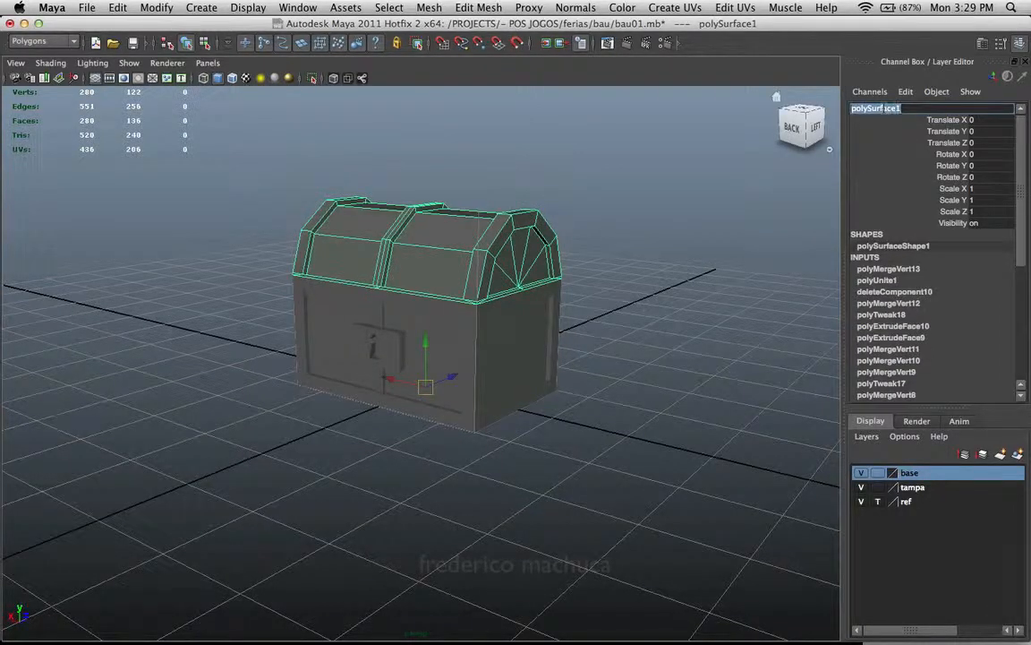
pyautogui.write('m_tampa_bau')
pyautogui.press('Return')
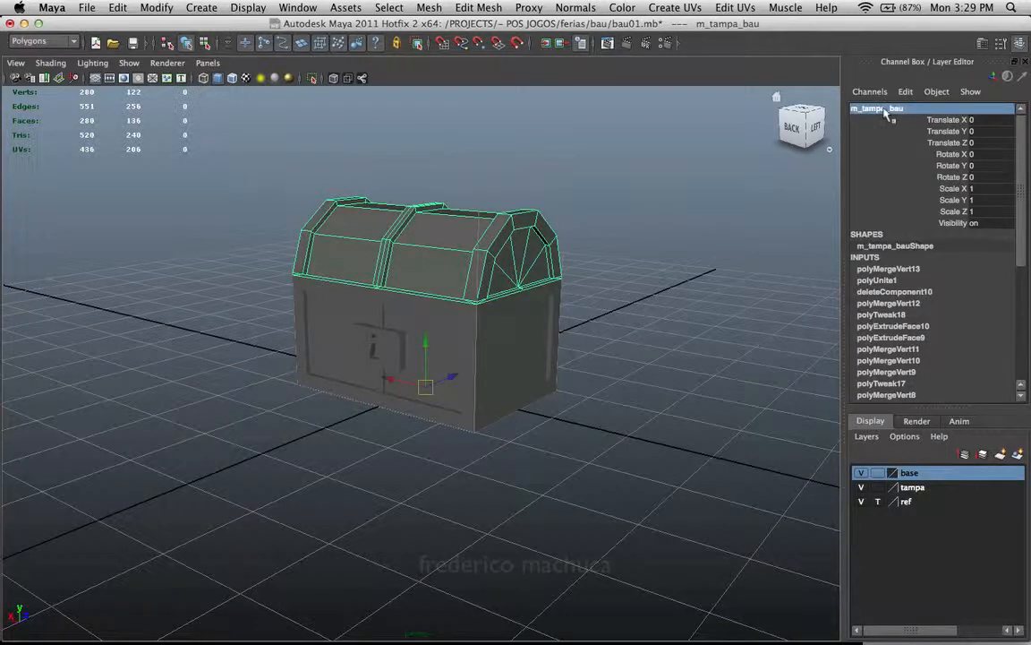
# Select the lid and base in turn to check their separate meshes, and look through the base's construction history
pyautogui.click(583, 275)
pyautogui.keyDown('alt'); pyautogui.moveTo(583, 275); pyautogui.dragTo(538, 336); pyautogui.keyUp('alt')
pyautogui.click(528, 340)
pyautogui.click(448, 260)
pyautogui.click(582, 317)
pyautogui.click(368, 350)
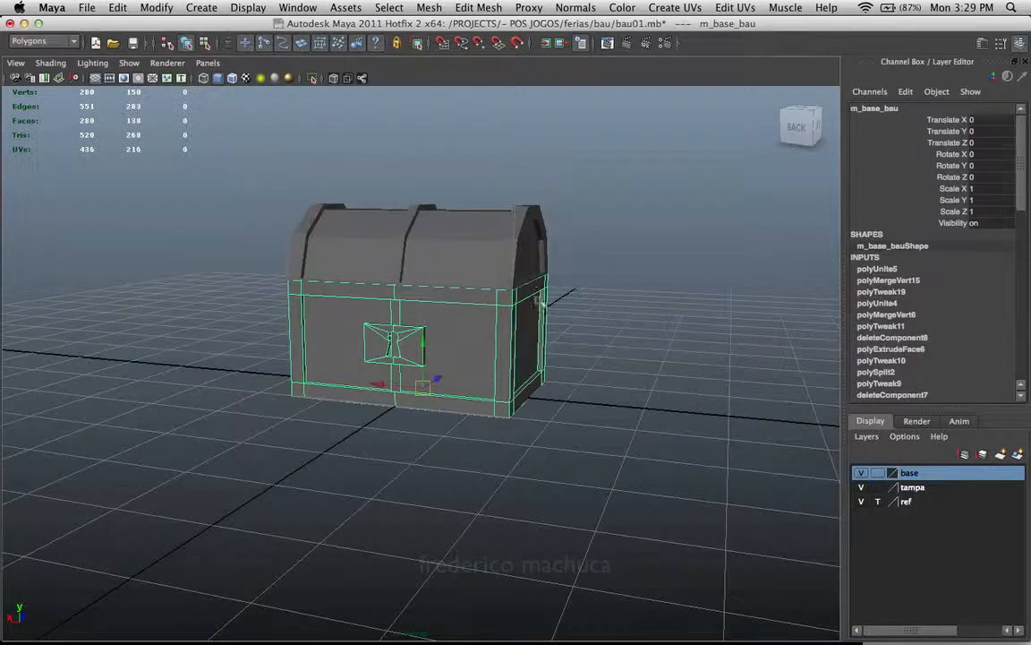
pyautogui.click(517, 279)
pyautogui.click(507, 341)
pyautogui.click(501, 264)
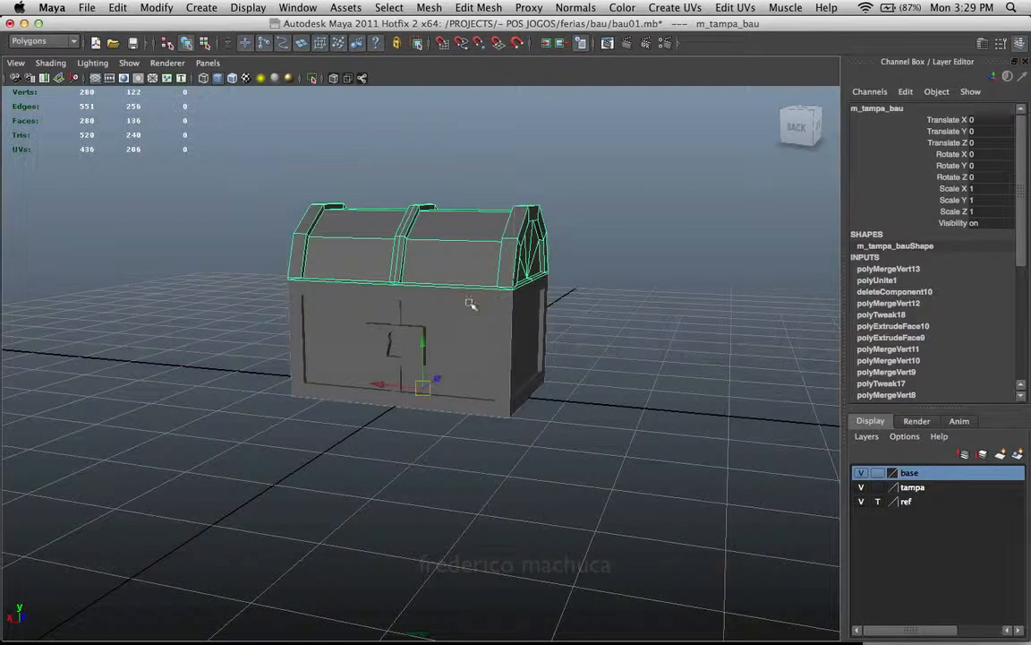
pyautogui.click(488, 329)
pyautogui.keyDown('alt'); pyautogui.moveTo(488, 329); pyautogui.dragTo(477, 349); pyautogui.keyUp('alt')
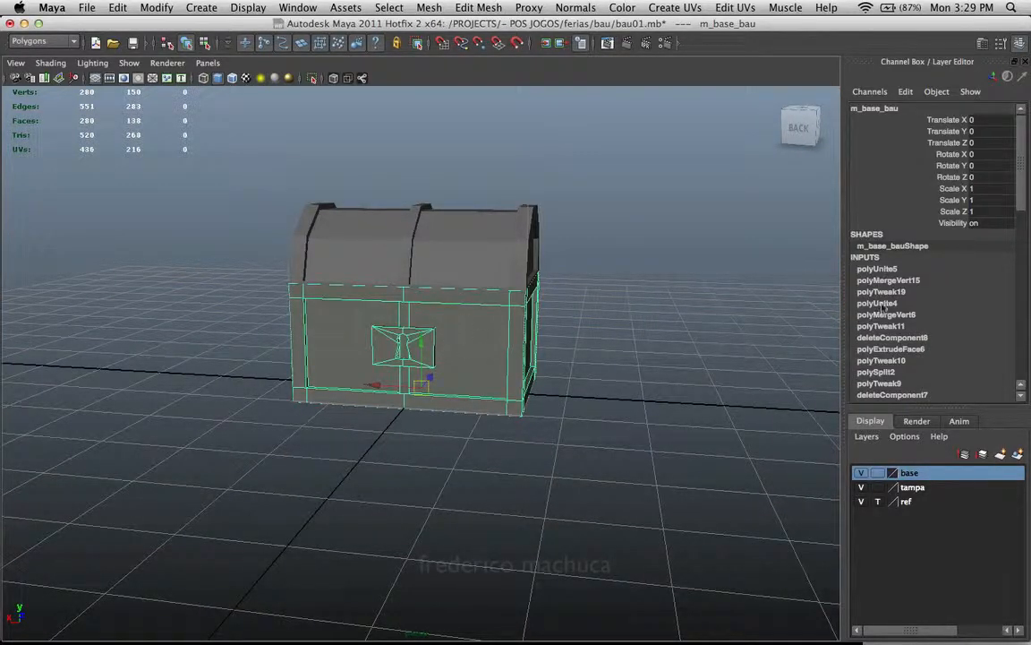
pyautogui.moveTo(1021, 206); pyautogui.dragTo(1019, 342)
pyautogui.click(696, 233)
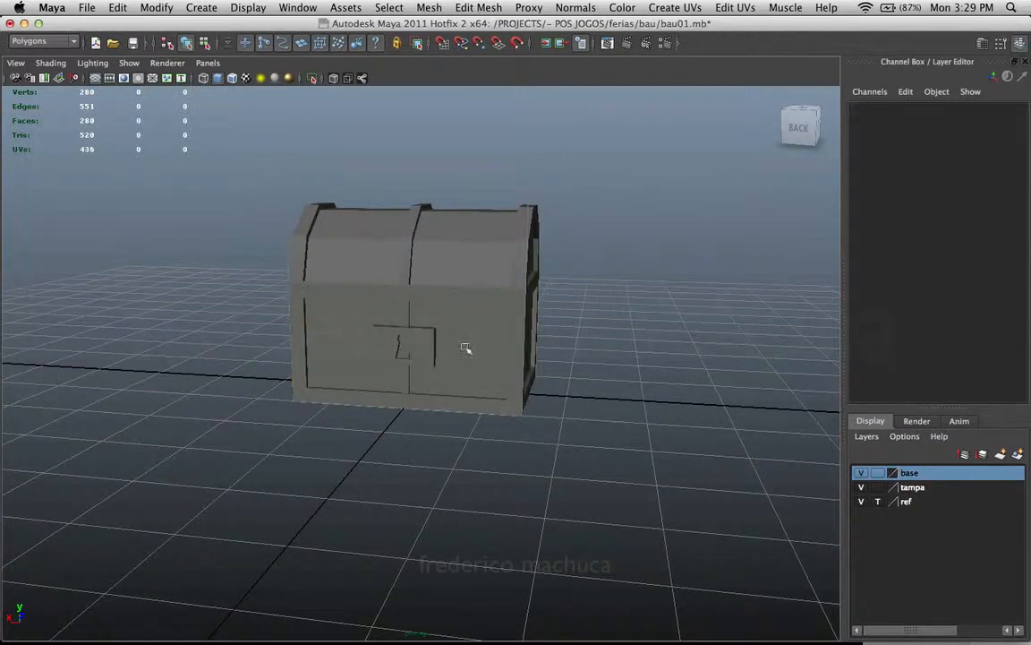
# Select both the chest lid and base and delete their construction history
pyautogui.keyDown('alt'); pyautogui.moveTo(465, 348); pyautogui.dragTo(500, 331); pyautogui.keyUp('alt')
pyautogui.moveTo(549, 251); pyautogui.dragTo(196, 484)
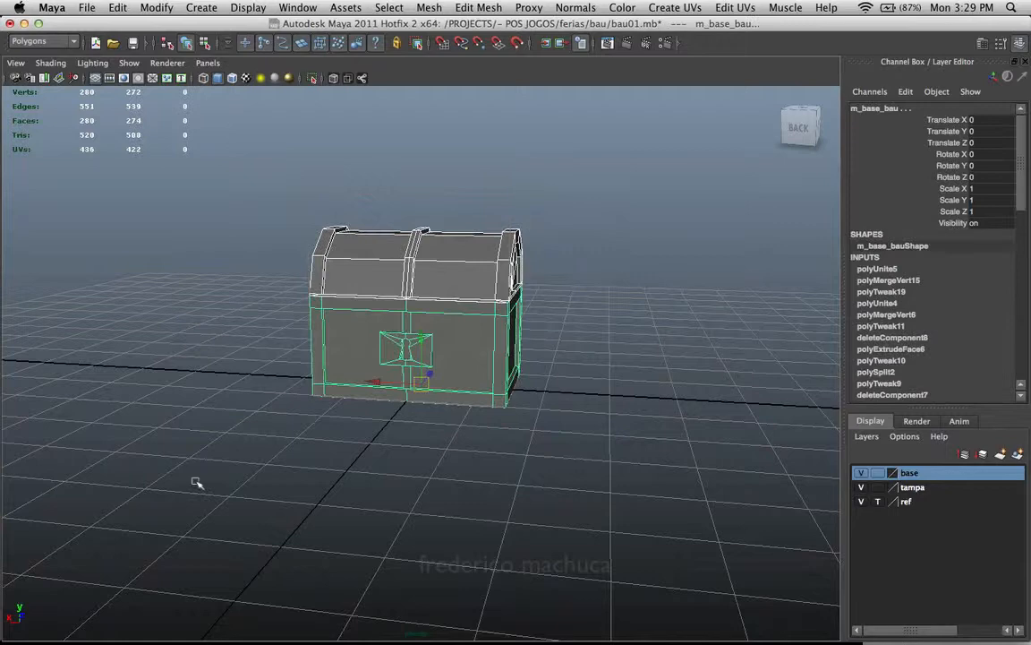
pyautogui.click(614, 242)
pyautogui.moveTo(624, 210); pyautogui.dragTo(236, 418)
pyautogui.click(120, 9)
pyautogui.moveTo(150, 176)
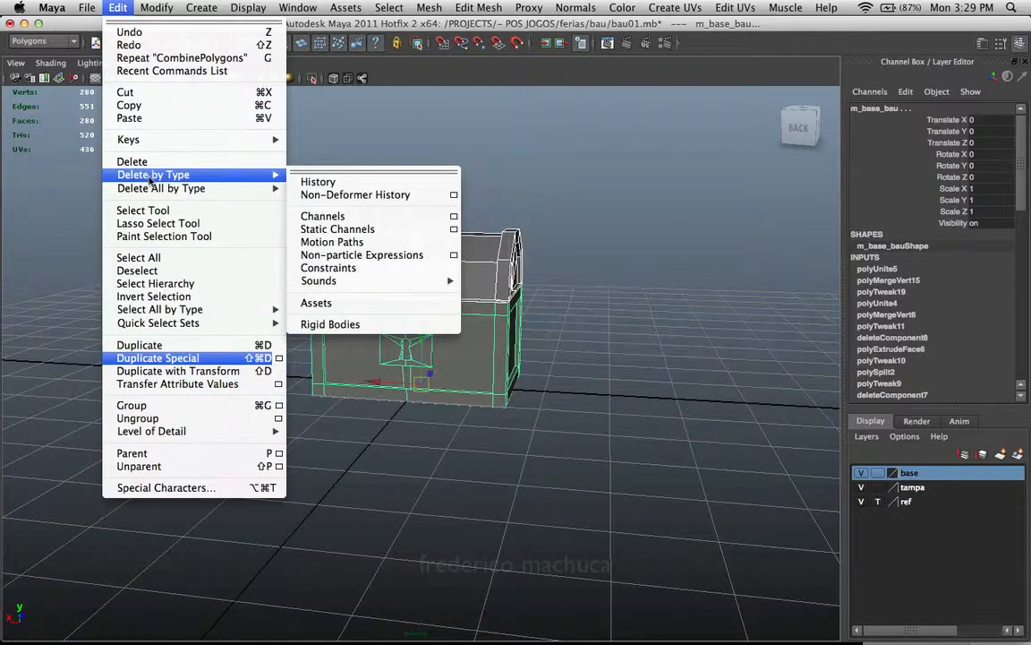
pyautogui.click(319, 183)
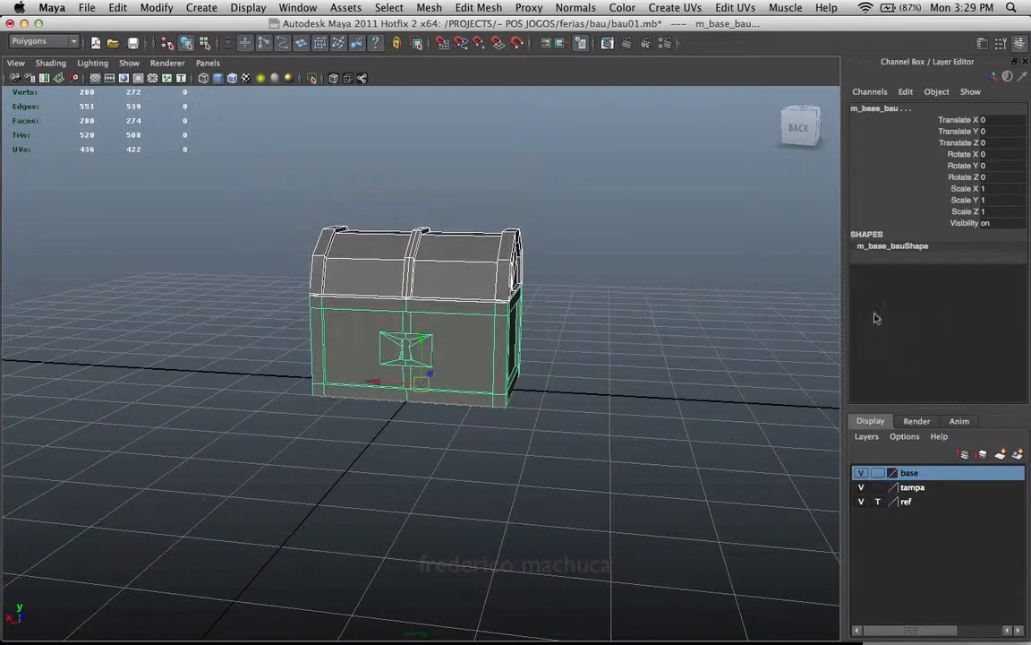
# Inspect the lid and base from several sides, selecting each in turn to check its name and history
pyautogui.click(806, 331)
pyautogui.click(434, 269)
pyautogui.keyDown('alt'); pyautogui.moveTo(539, 357); pyautogui.dragTo(834, 317); pyautogui.keyUp('alt')
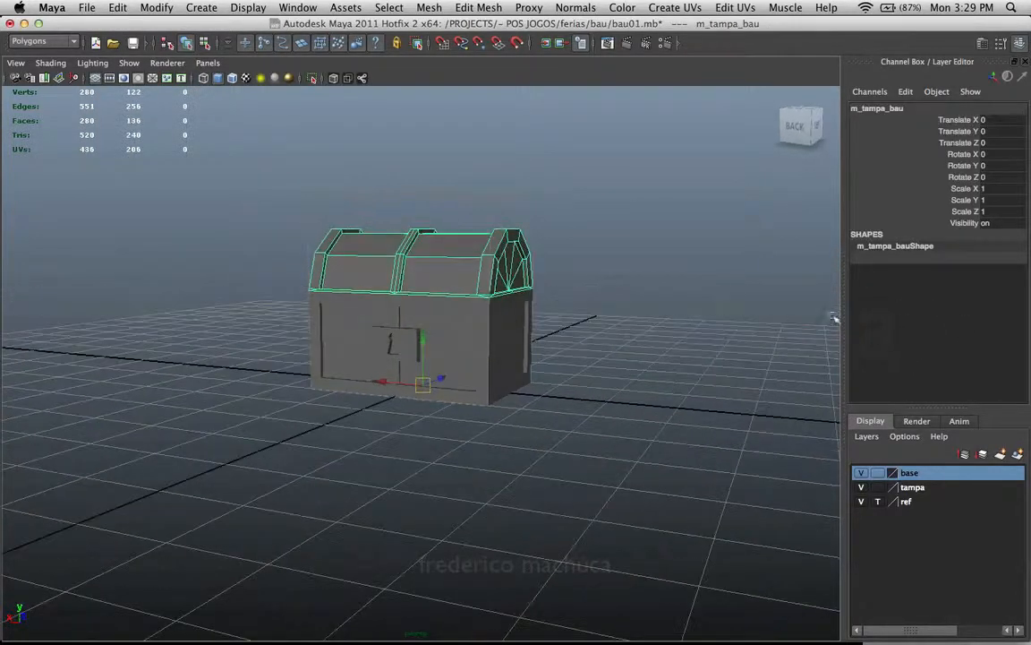
pyautogui.click(455, 314)
pyautogui.keyDown('alt'); pyautogui.moveTo(503, 343); pyautogui.dragTo(661, 322, button='right'); pyautogui.keyUp('alt')
pyautogui.click(660, 322)
pyautogui.click(524, 219)
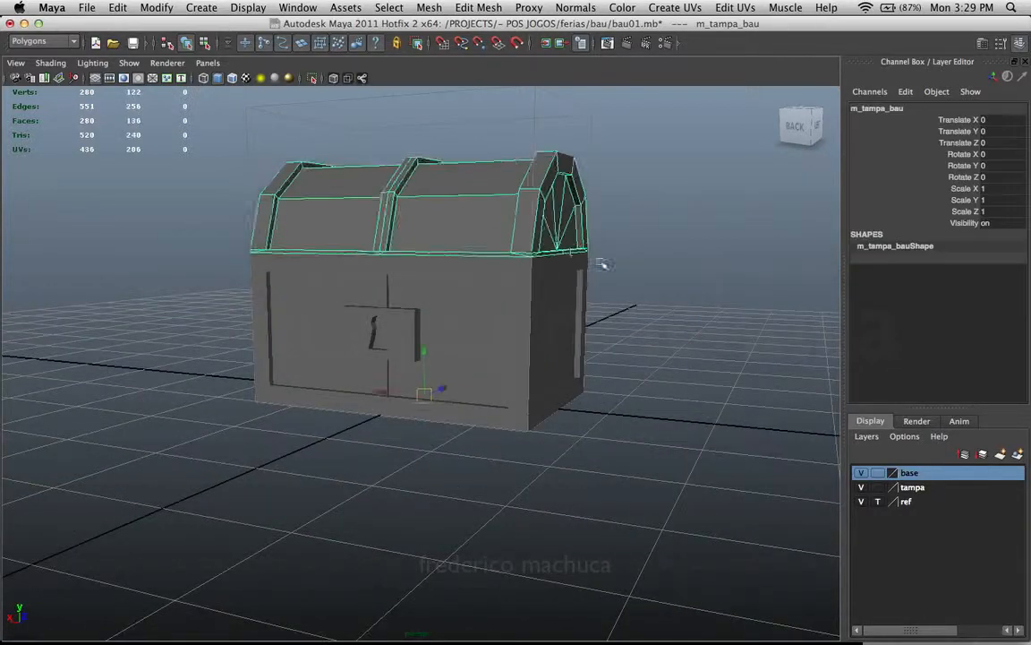
pyautogui.keyDown('alt'); pyautogui.moveTo(601, 262); pyautogui.dragTo(860, 194, button='right'); pyautogui.keyUp('alt')
pyautogui.click(528, 346)
pyautogui.keyDown('alt'); pyautogui.moveTo(527, 346); pyautogui.dragTo(524, 332); pyautogui.keyUp('alt')
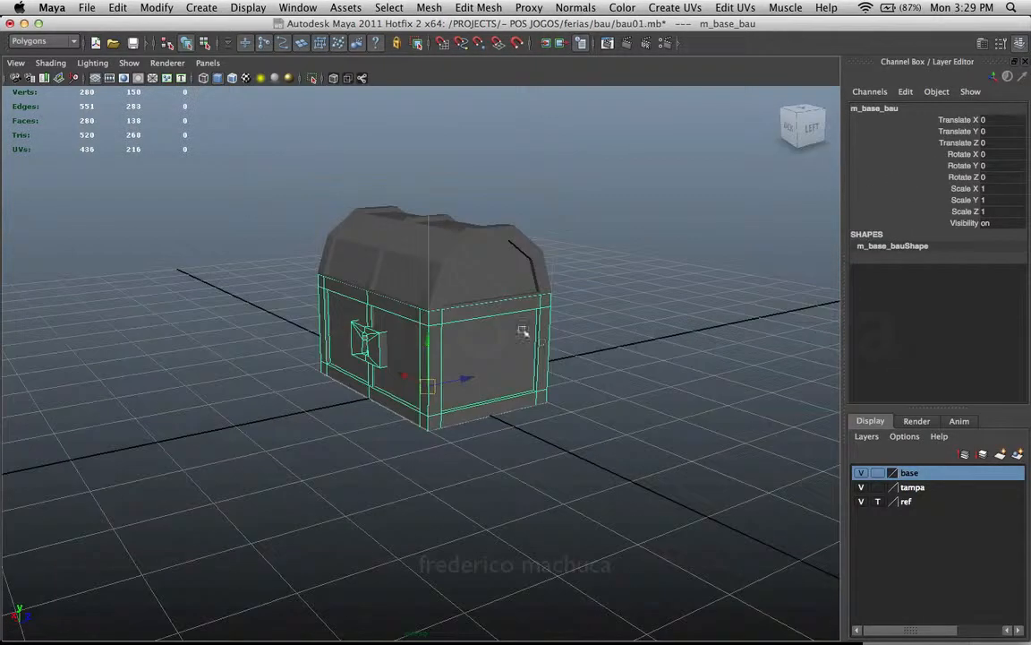
pyautogui.click(517, 258)
pyautogui.keyDown('alt'); pyautogui.moveTo(517, 258); pyautogui.dragTo(374, 385); pyautogui.keyUp('alt')
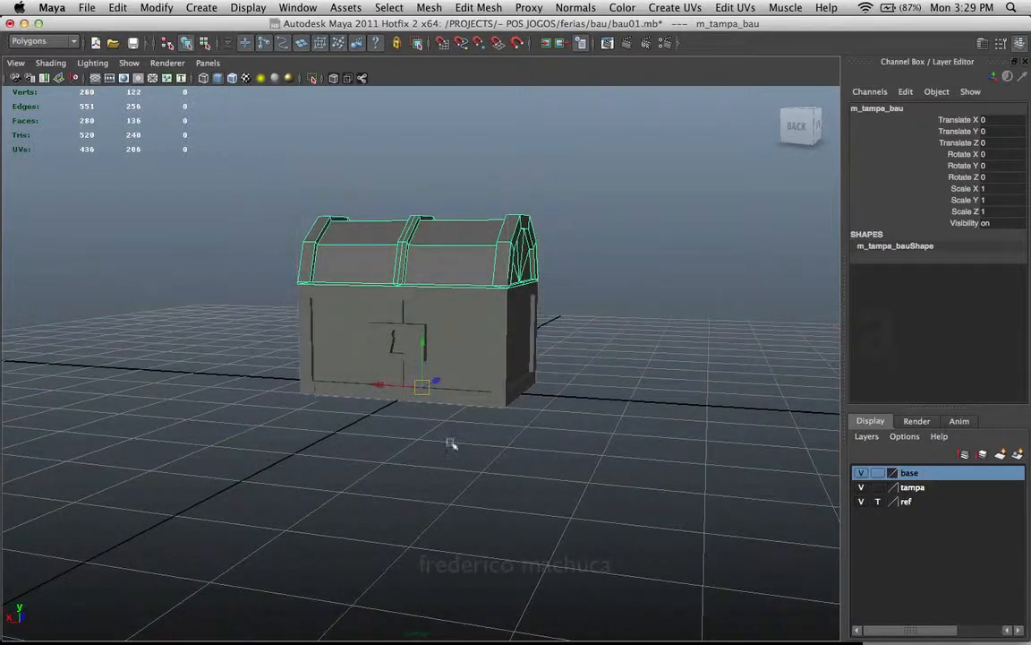
pyautogui.keyDown('alt'); pyautogui.moveTo(350, 337); pyautogui.dragTo(515, 330); pyautogui.keyUp('alt')
pyautogui.click(515, 330)
pyautogui.click(480, 270)
pyautogui.keyDown('alt'); pyautogui.moveTo(481, 269); pyautogui.dragTo(559, 306); pyautogui.keyUp('alt')
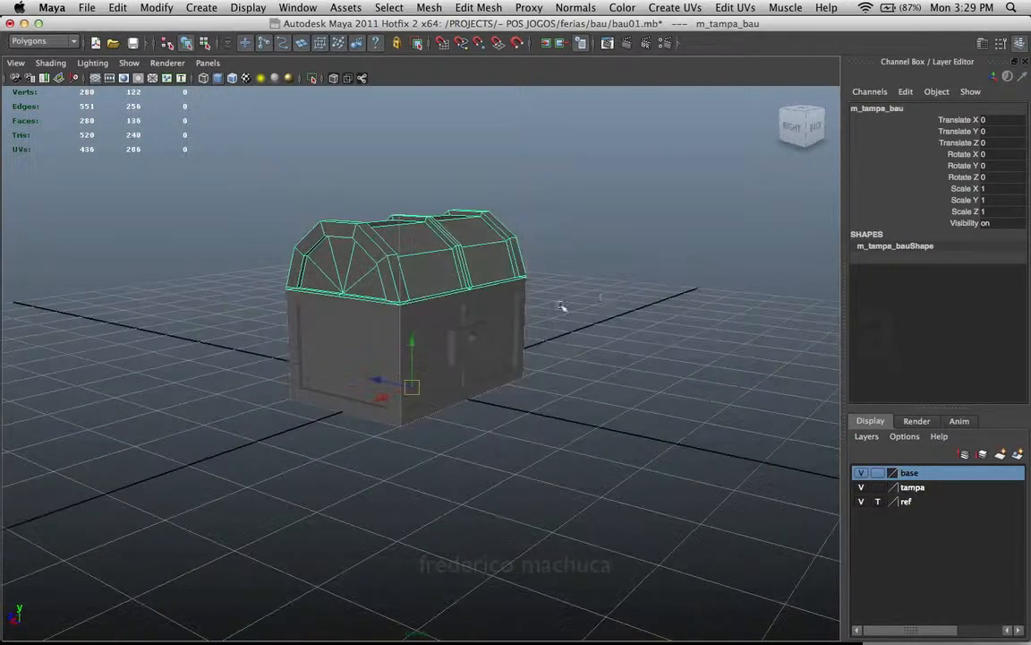
# Try rotating the lid around the X axis with its pivot at the chest's base, and undo each rotation
pyautogui.click(577, 306)
pyautogui.click(447, 278)
pyautogui.keyDown('alt'); pyautogui.moveTo(454, 346); pyautogui.dragTo(436, 312); pyautogui.keyUp('alt')
pyautogui.press('e')
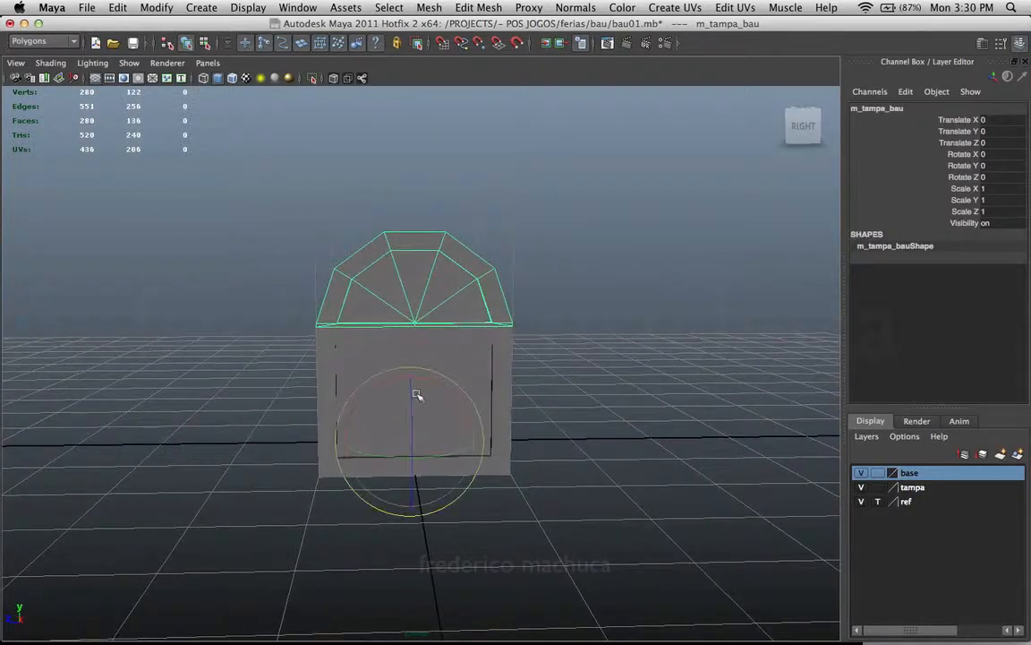
pyautogui.moveTo(426, 380); pyautogui.dragTo(383, 371)
pyautogui.press('z')
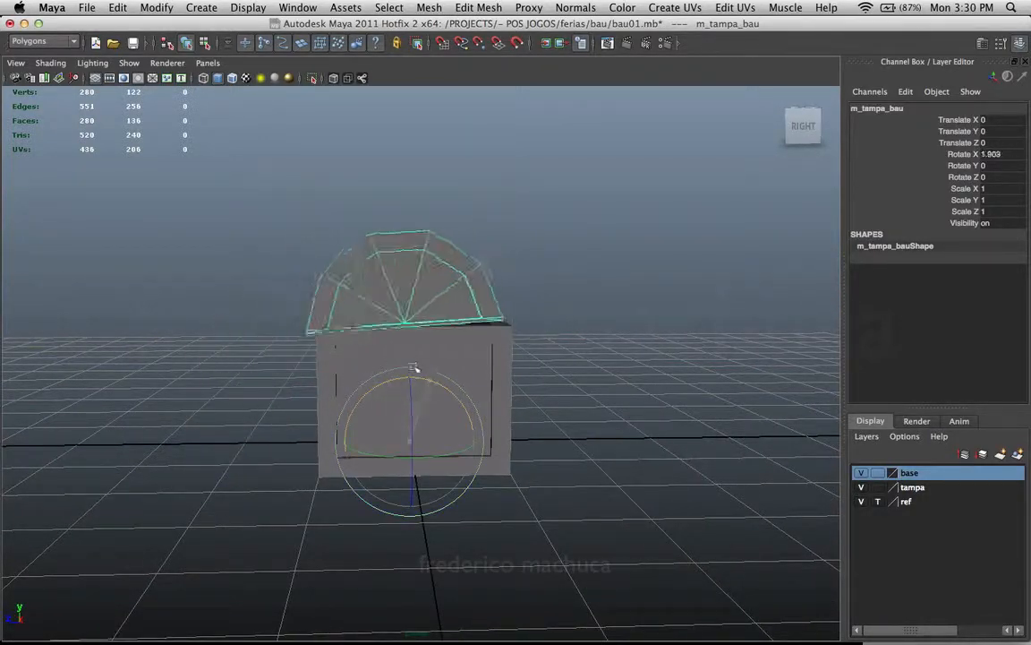
pyautogui.keyDown('alt'); pyautogui.moveTo(399, 318); pyautogui.dragTo(498, 320); pyautogui.keyUp('alt')
pyautogui.press('z')
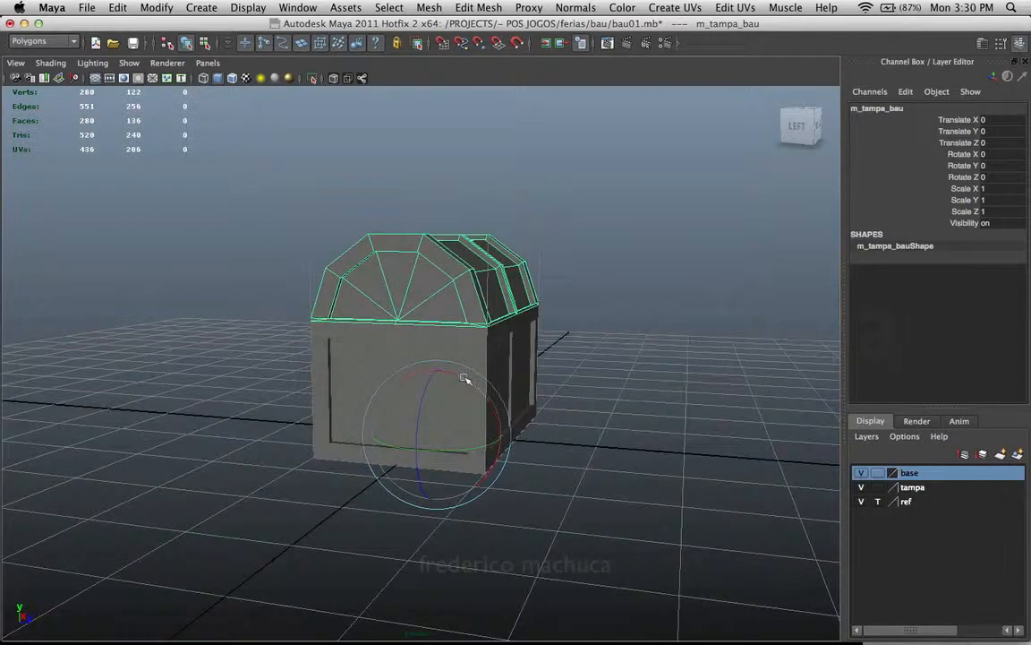
pyautogui.moveTo(464, 377); pyautogui.dragTo(483, 388)
pyautogui.keyDown('alt'); pyautogui.moveTo(483, 388); pyautogui.dragTo(491, 318); pyautogui.keyUp('alt')
pyautogui.press('z')
pyautogui.moveTo(416, 374); pyautogui.dragTo(532, 372)
pyautogui.press('z')
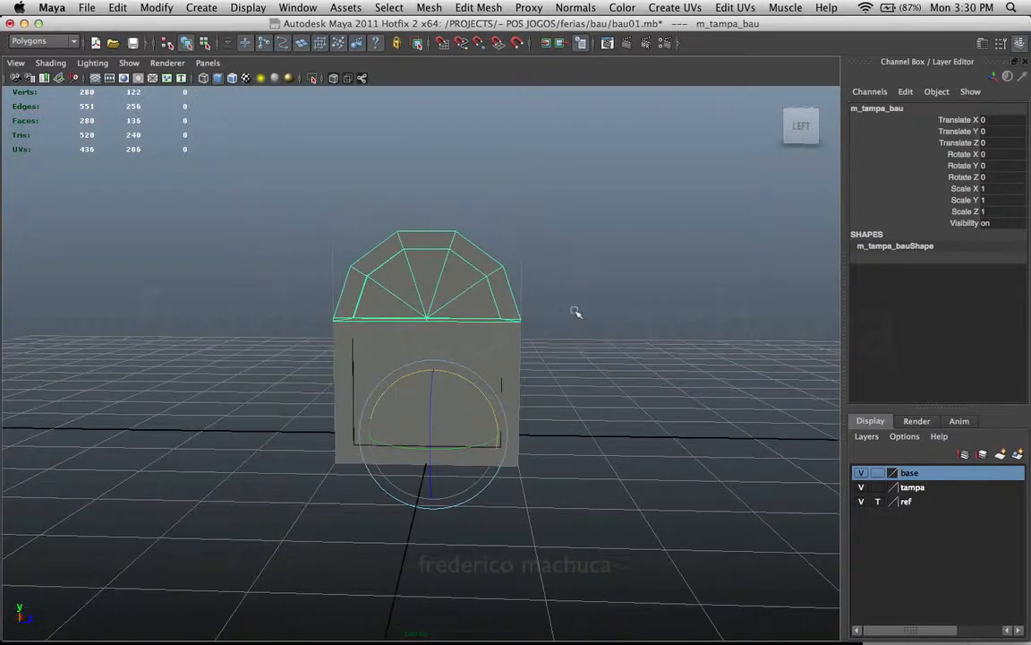
pyautogui.keyDown('alt'); pyautogui.moveTo(579, 304); pyautogui.dragTo(571, 288); pyautogui.keyUp('alt')
# Start editing the lid's pivot and move it from the chest's base to behind the chest at roughly lid height
pyautogui.press('w')
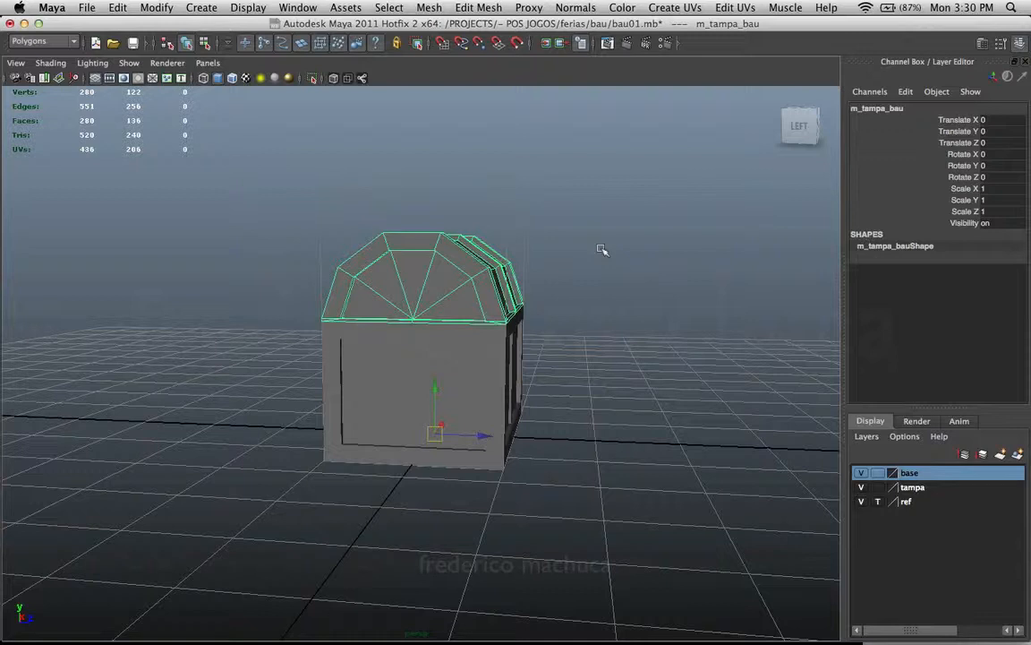
pyautogui.press('Insert')
pyautogui.press('Insert')
pyautogui.keyDown('alt'); pyautogui.moveTo(662, 346); pyautogui.dragTo(599, 337); pyautogui.keyUp('alt')
pyautogui.click(573, 331)
pyautogui.click(533, 322)
pyautogui.keyDown('alt'); pyautogui.moveTo(348, 374); pyautogui.dragTo(472, 384); pyautogui.keyUp('alt')
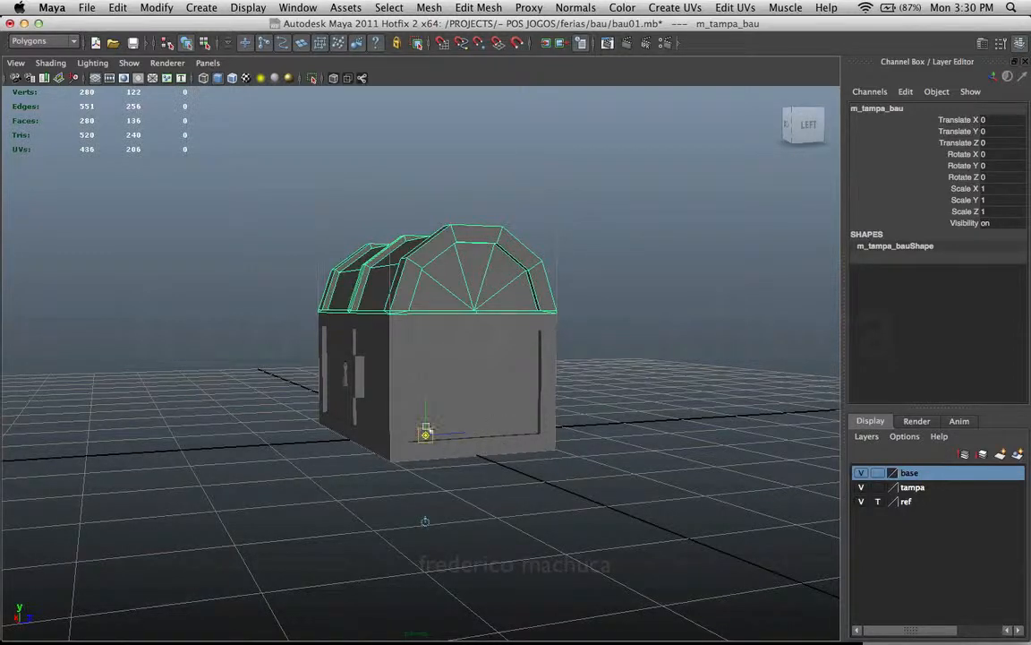
pyautogui.press('Insert')
pyautogui.moveTo(428, 436); pyautogui.dragTo(368, 343)
pyautogui.keyDown('alt'); pyautogui.moveTo(368, 343); pyautogui.dragTo(421, 375, button='right'); pyautogui.keyUp('alt')
pyautogui.keyDown('alt'); pyautogui.moveTo(421, 375); pyautogui.dragTo(633, 315); pyautogui.keyUp('alt')
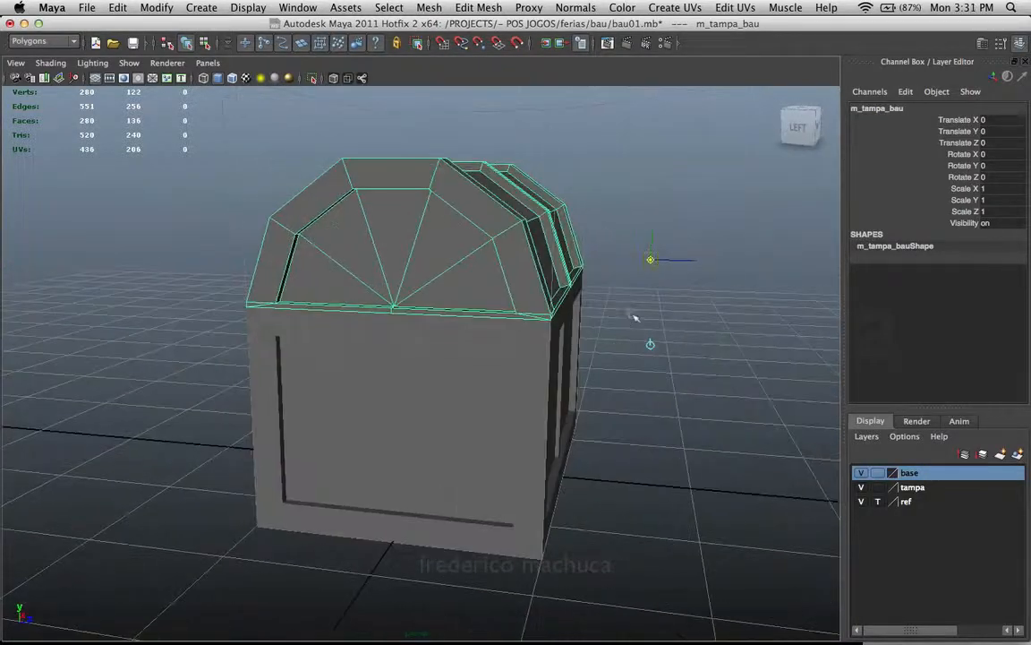
# Snap the lid's pivot to the middle vertex of the lid's lower edge on the hinge side, opposite the lock
pyautogui.keyDown('alt'); pyautogui.moveTo(633, 316); pyautogui.dragTo(567, 353, button='middle'); pyautogui.keyUp('alt')
pyautogui.keyDown('alt'); pyautogui.moveTo(567, 354); pyautogui.dragTo(540, 344); pyautogui.keyUp('alt')
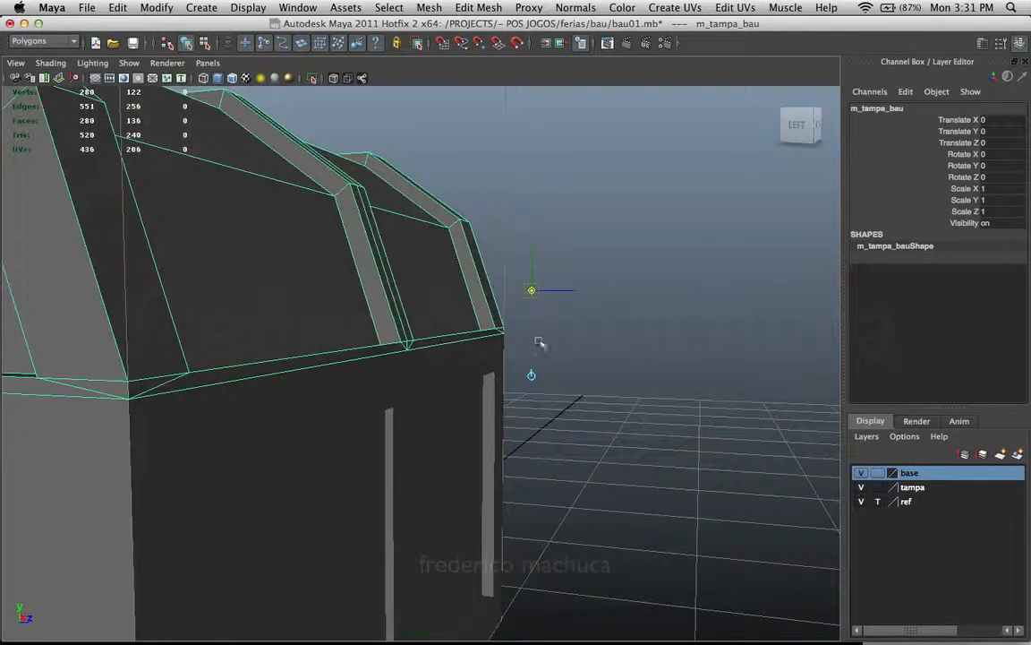
pyautogui.keyDown('alt'); pyautogui.moveTo(605, 342); pyautogui.dragTo(615, 345); pyautogui.keyUp('alt')
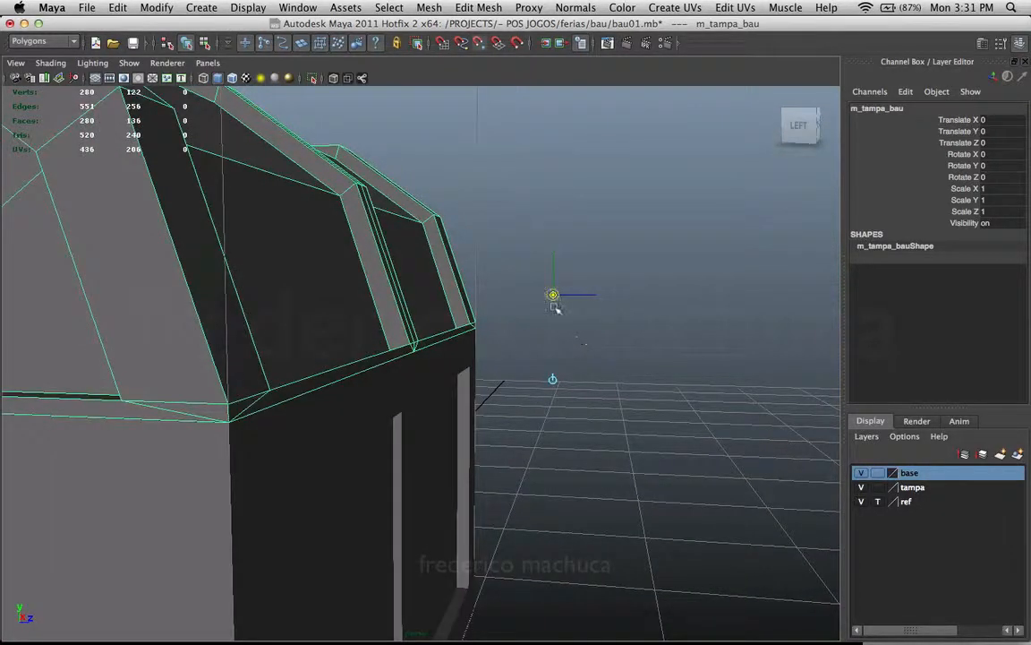
pyautogui.press('v')
pyautogui.moveTo(552, 292); pyautogui.dragTo(380, 344)
pyautogui.press('v')
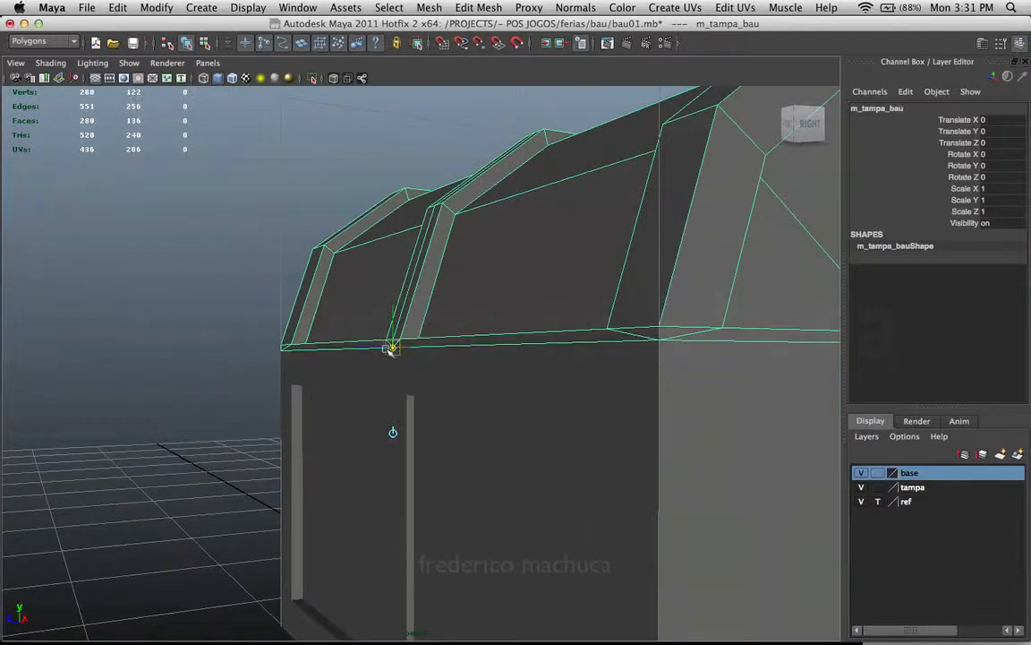
# Test the lid's opening by rotating it around X at the rear hinge pivot, and undo the rotations
pyautogui.keyDown('alt'); pyautogui.moveTo(443, 349); pyautogui.dragTo(358, 335, button='right'); pyautogui.keyUp('alt')
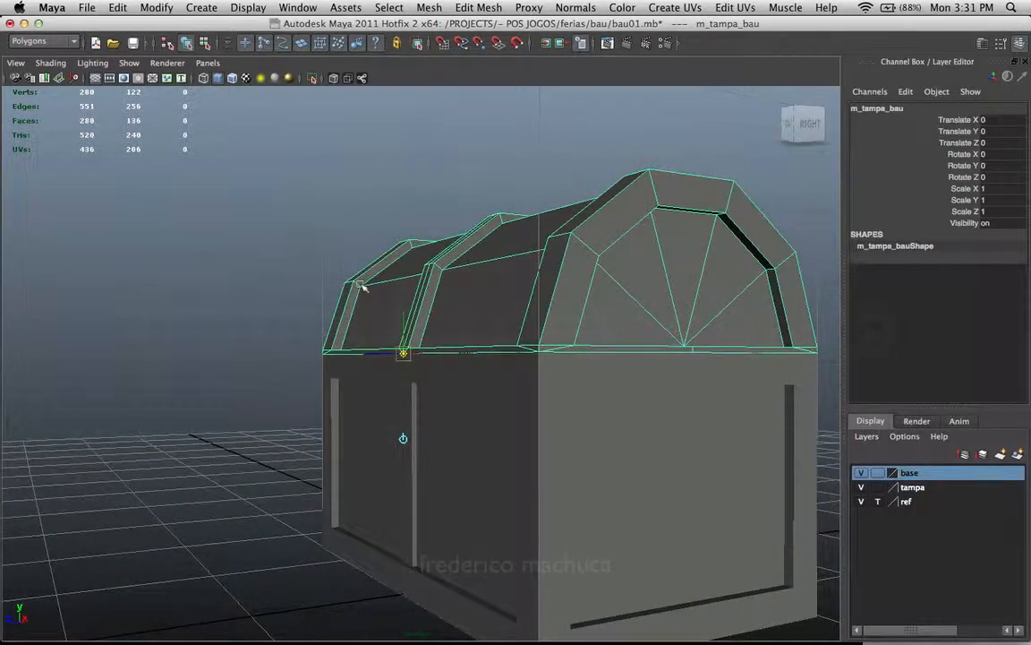
pyautogui.keyDown('alt'); pyautogui.moveTo(361, 285); pyautogui.dragTo(529, 340); pyautogui.keyUp('alt')
pyautogui.press('e')
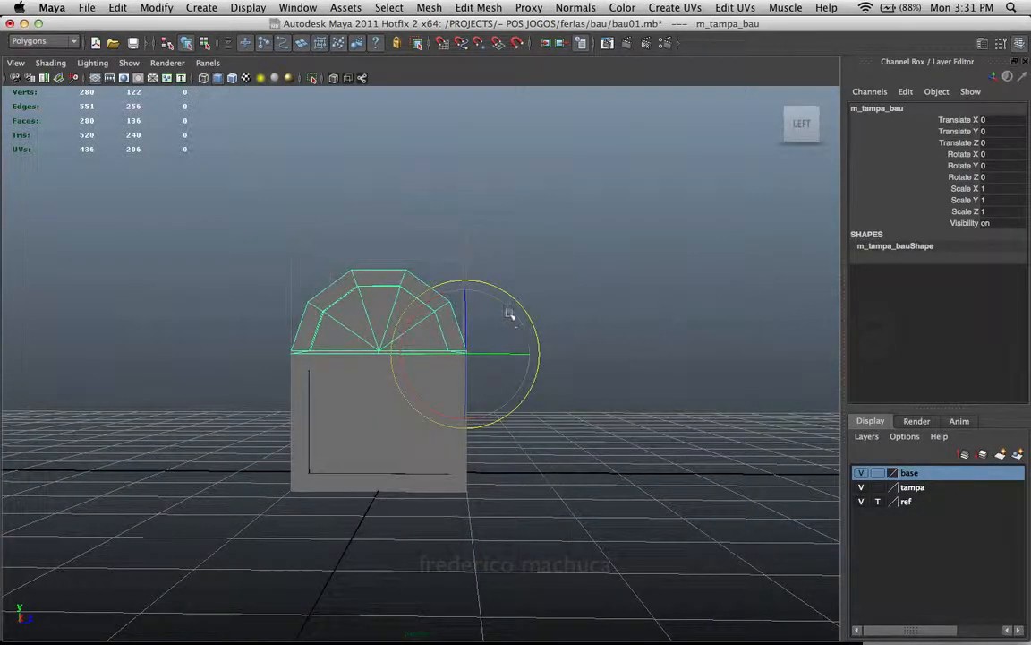
pyautogui.moveTo(428, 301); pyautogui.dragTo(442, 331)
pyautogui.press('z')
pyautogui.press('z')
pyautogui.press('z')
pyautogui.press('z')
pyautogui.press('z')
pyautogui.press('z')
pyautogui.press('z')
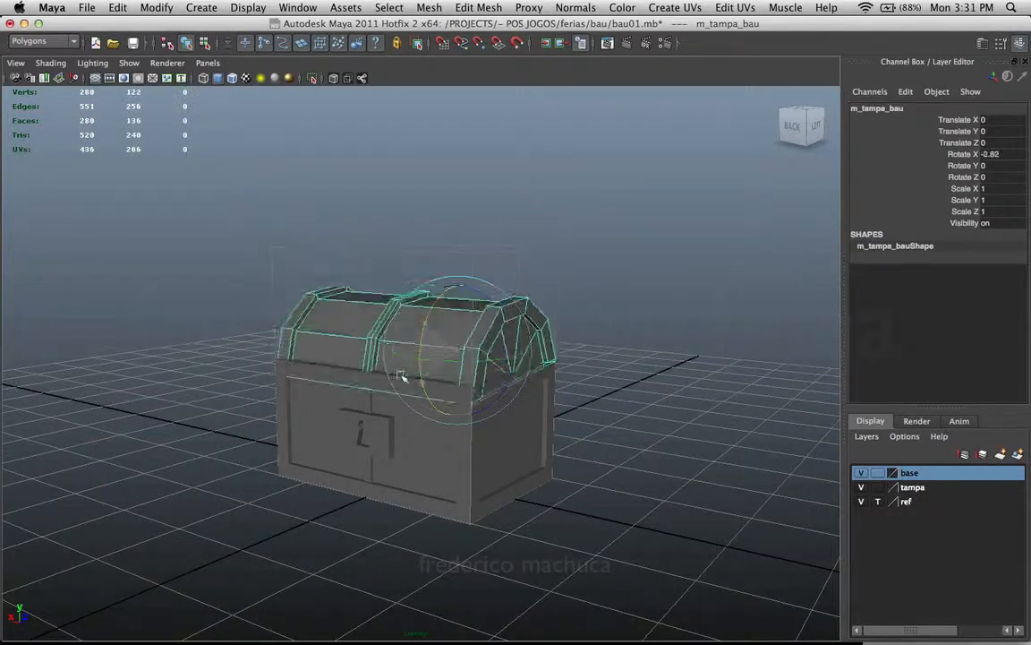
pyautogui.press('z')
pyautogui.press('z')
pyautogui.press('z')
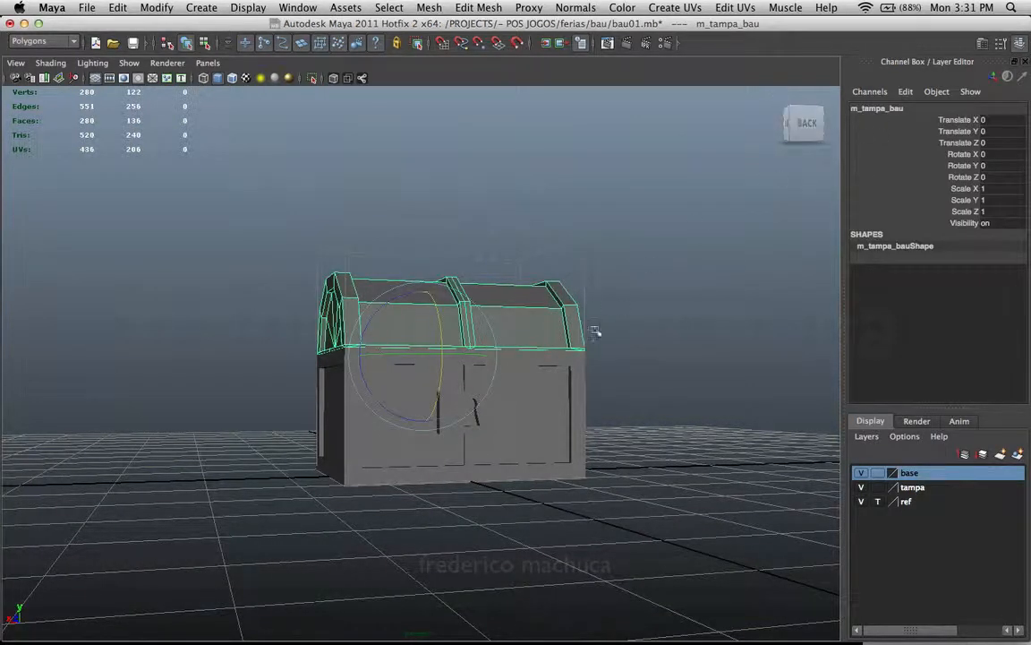
# Select the chest base and lid in turn to compare their pivots
pyautogui.click(573, 377)
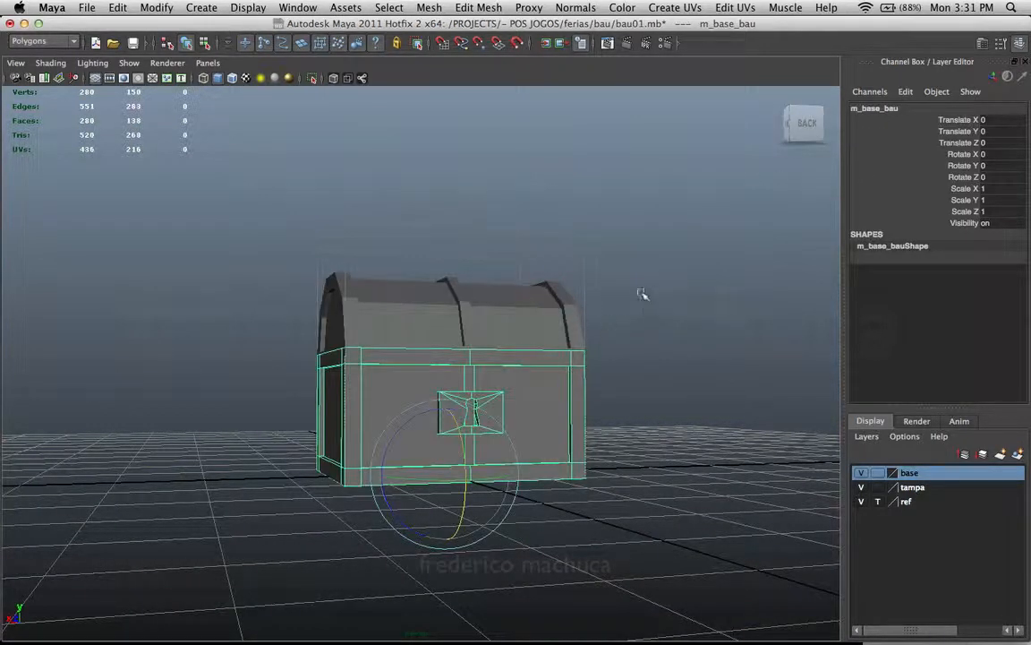
pyautogui.click(579, 352)
pyautogui.click(537, 384)
pyautogui.keyDown('alt'); pyautogui.moveTo(579, 351); pyautogui.dragTo(442, 374); pyautogui.keyUp('alt')
pyautogui.click(442, 374)
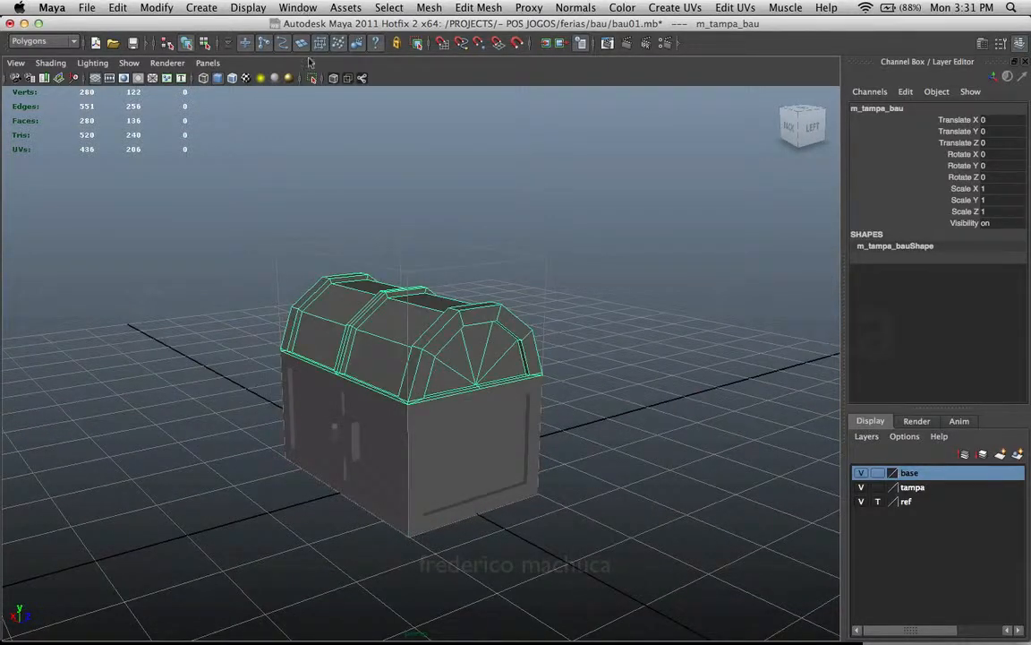
# Open the Outliner and delete the reference cube pCube1 from the scene
pyautogui.click(298, 7)
pyautogui.click(323, 124)
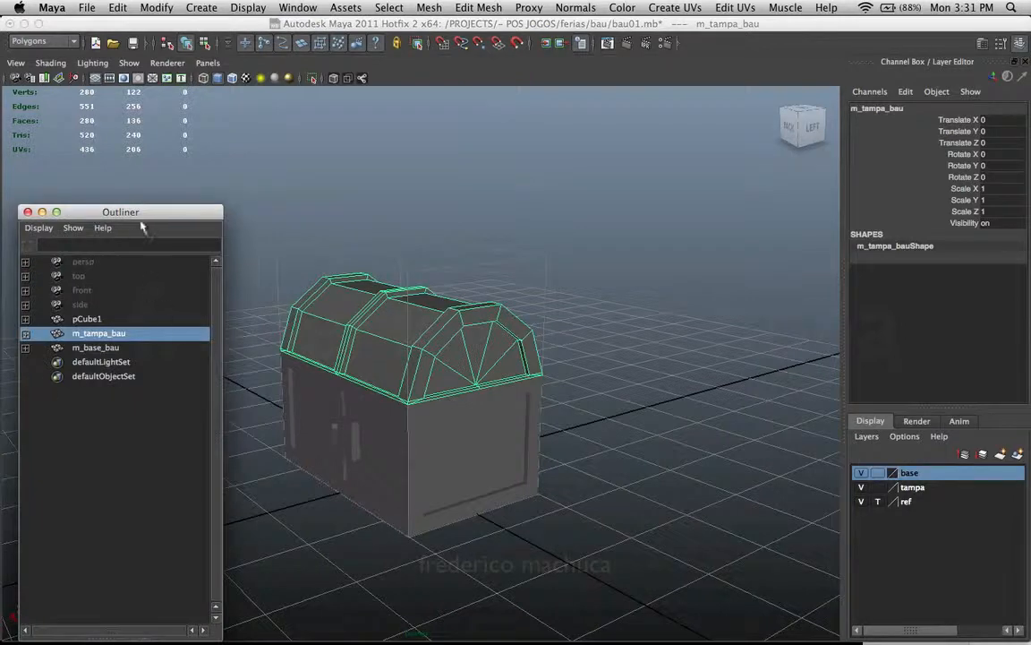
pyautogui.click(146, 209)
pyautogui.click(135, 227)
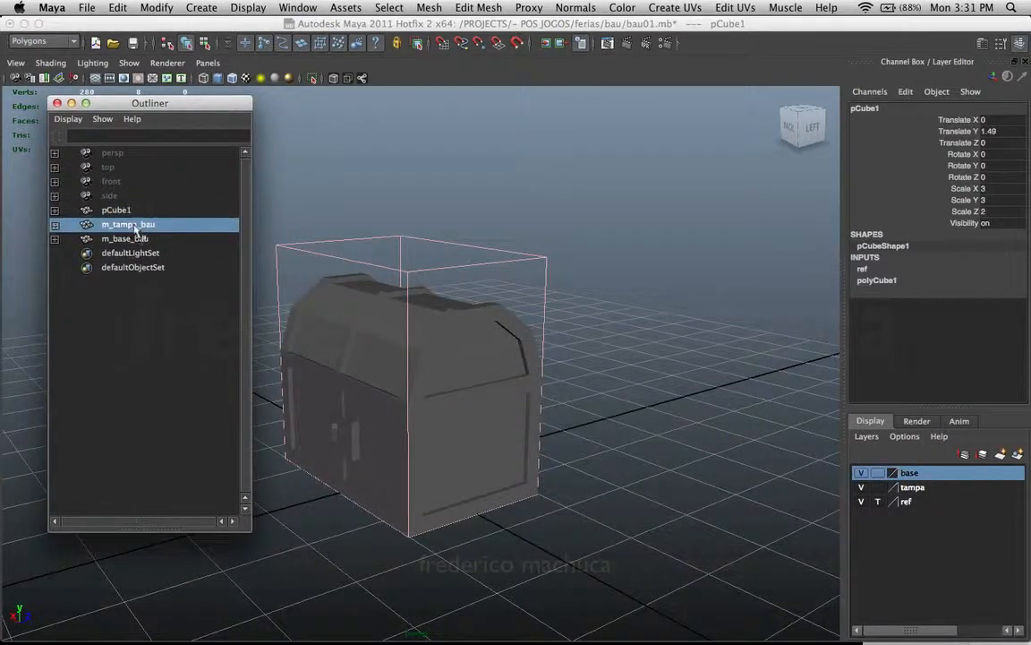
pyautogui.click(125, 237)
pyautogui.keyDown('ctrl'); pyautogui.click(127, 224); pyautogui.keyUp('ctrl')
pyautogui.click(115, 213)
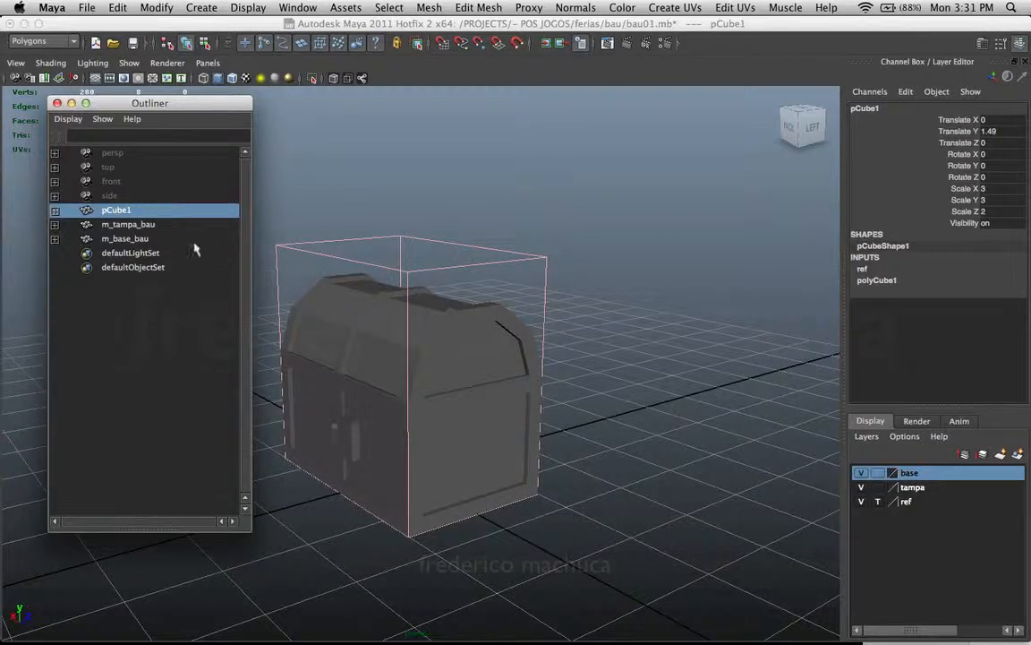
pyautogui.click(134, 238)
pyautogui.click(143, 209)
pyautogui.press('Delete')
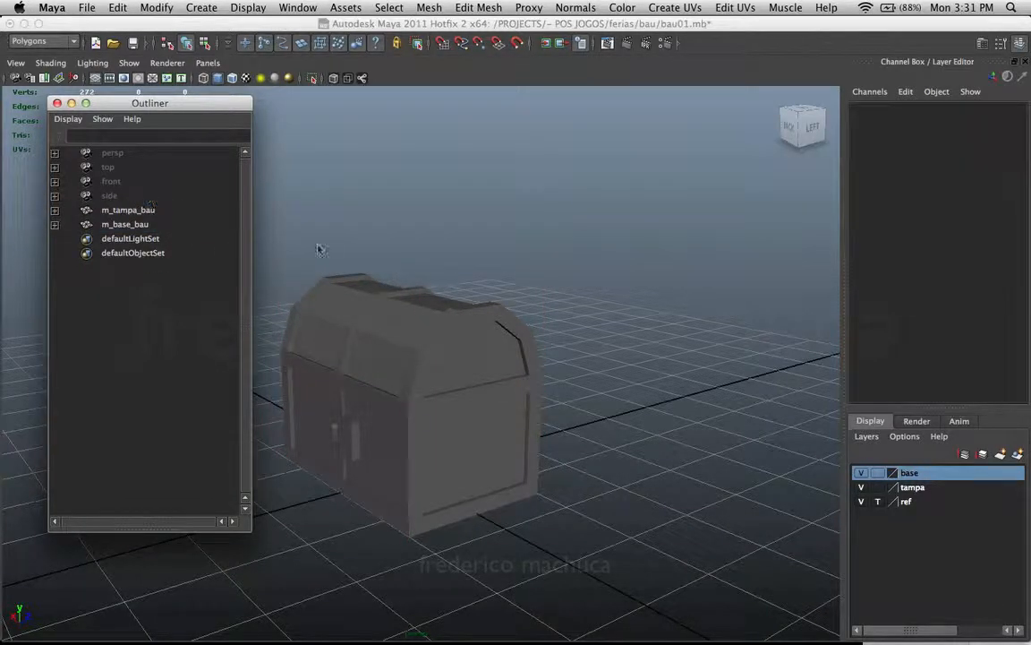
# Select m_tampa_bau and m_base_bau together in the Outliner
pyautogui.moveTo(144, 214); pyautogui.dragTo(143, 227)
pyautogui.keyDown('alt'); pyautogui.moveTo(392, 198); pyautogui.dragTo(376, 220); pyautogui.keyUp('alt')
pyautogui.click(440, 189)
pyautogui.click(165, 224)
pyautogui.click(171, 209)
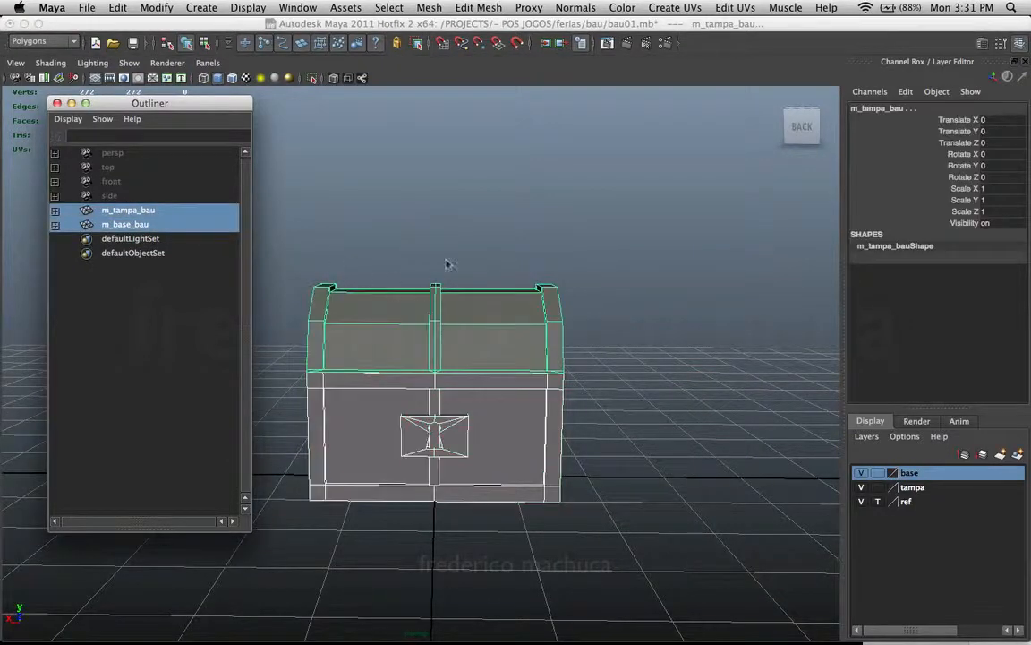
# Select the chest base and lid together and view the Delete by Type options, including History, without applying one
pyautogui.click(408, 240)
pyautogui.click(523, 382)
pyautogui.keyDown('shift'); pyautogui.click(511, 330); pyautogui.keyUp('shift')
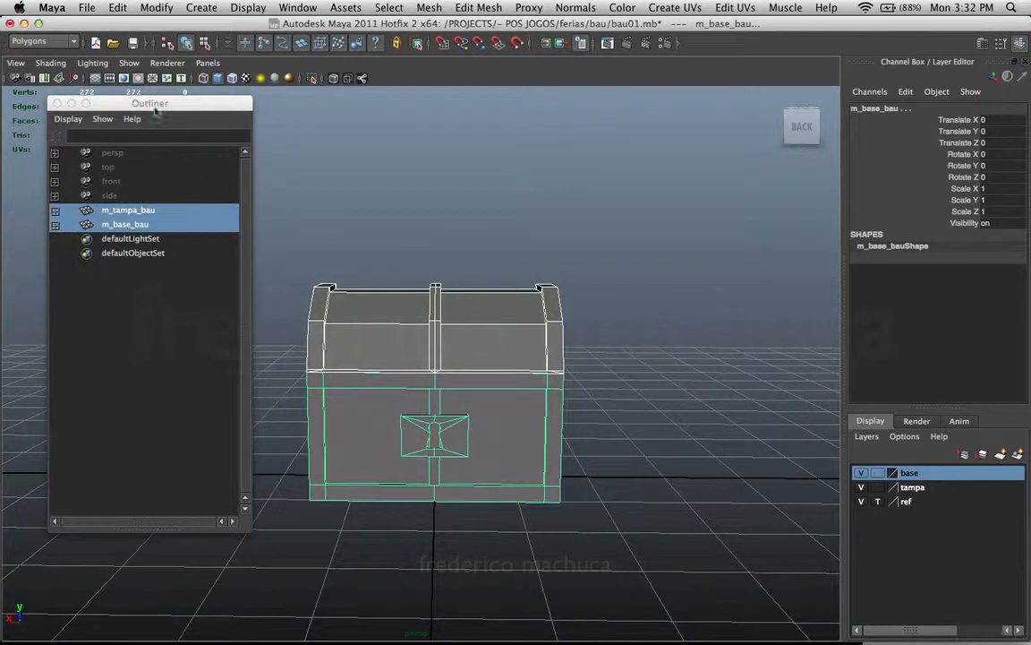
pyautogui.click(117, 8)
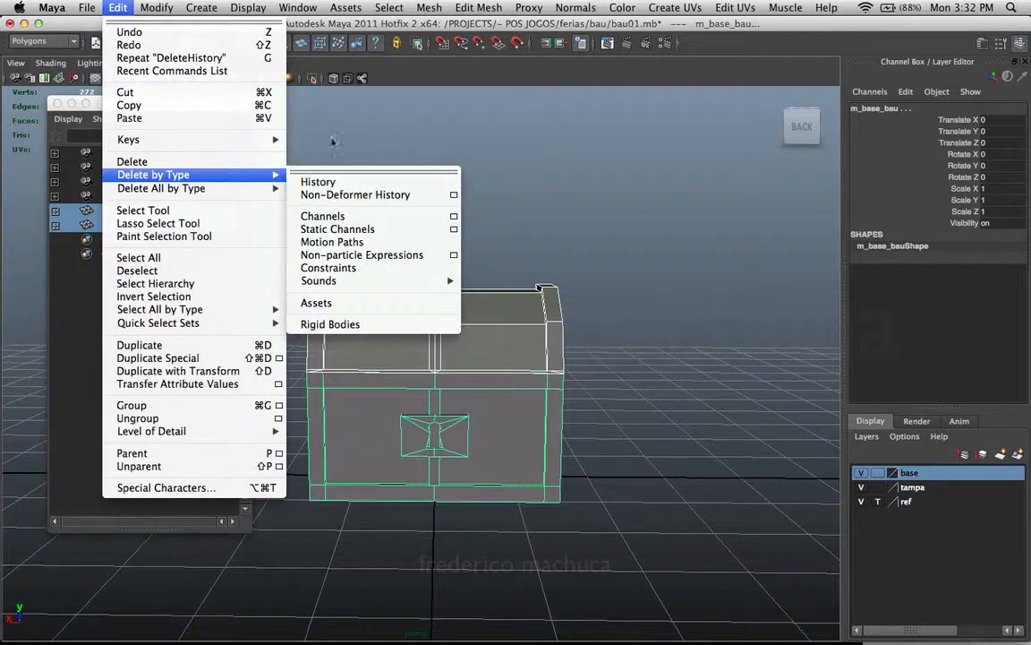
pyautogui.click(439, 140)
# Select the chest base and examine the model from both front corners
pyautogui.click(592, 288)
pyautogui.click(541, 333)
pyautogui.keyDown('alt'); pyautogui.moveTo(584, 385); pyautogui.dragTo(543, 365); pyautogui.keyUp('alt')
pyautogui.click(530, 384)
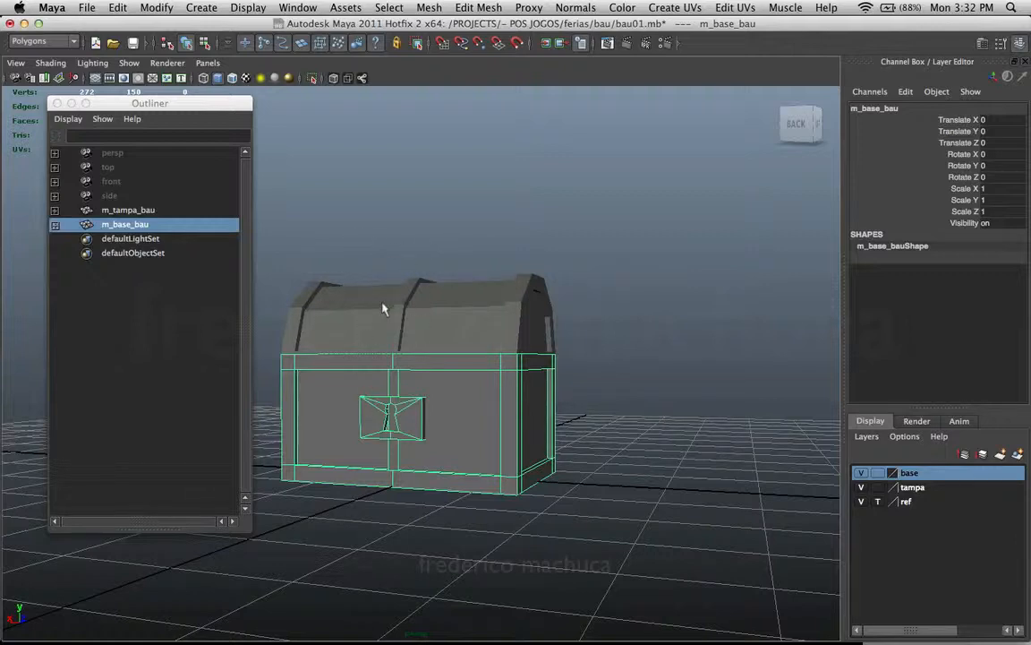
pyautogui.click(548, 309)
pyautogui.click(575, 321)
pyautogui.keyDown('alt'); pyautogui.moveTo(575, 320); pyautogui.dragTo(544, 327); pyautogui.keyUp('alt')
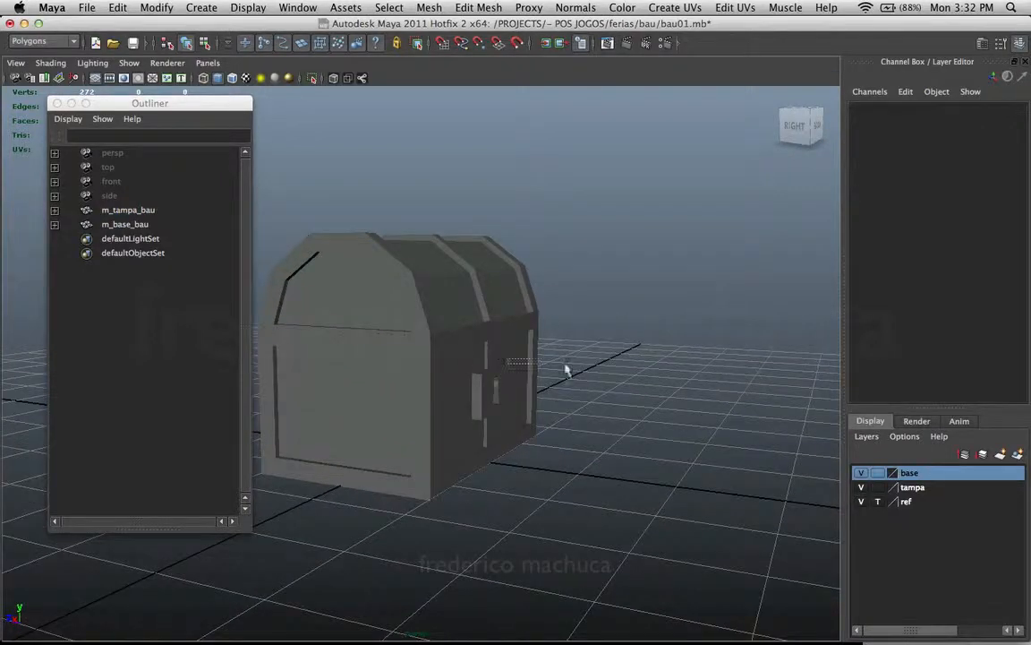
pyautogui.click(545, 364)
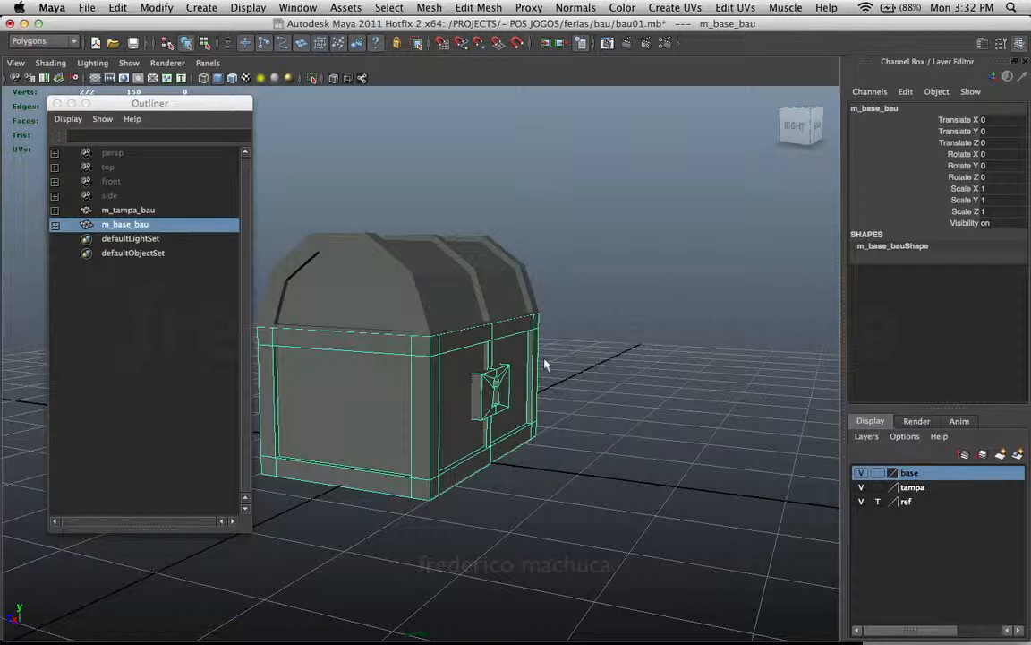
pyautogui.keyDown('alt'); pyautogui.moveTo(674, 350); pyautogui.dragTo(608, 344); pyautogui.keyUp('alt')
pyautogui.click(626, 311)
pyautogui.click(609, 345)
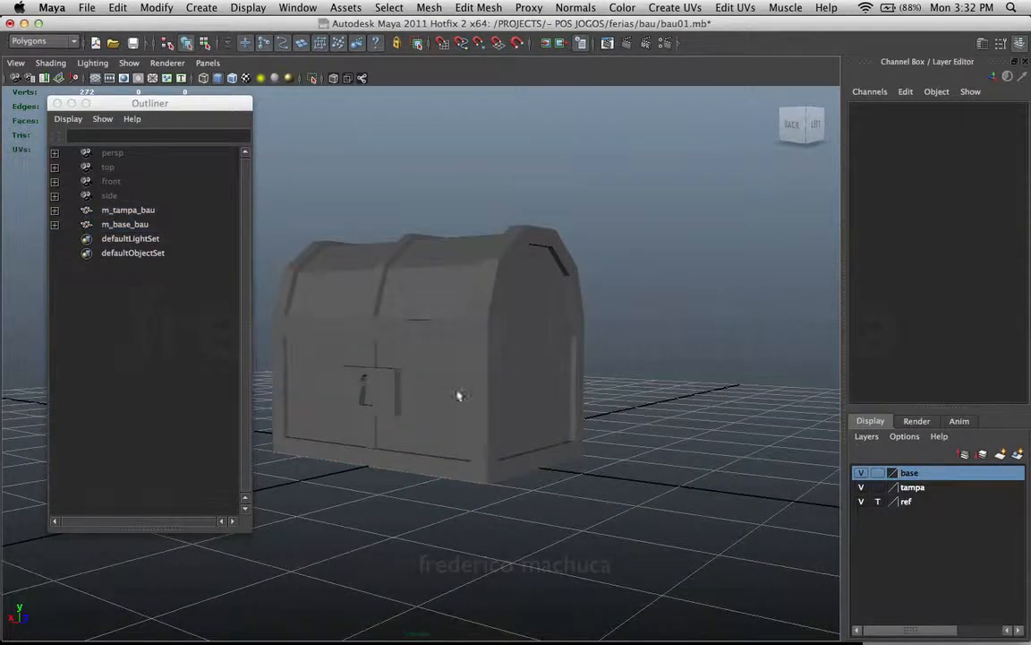
# Switch to Finder and preview the reference image 01.png beside the chest model
pyautogui.click(189, 603)
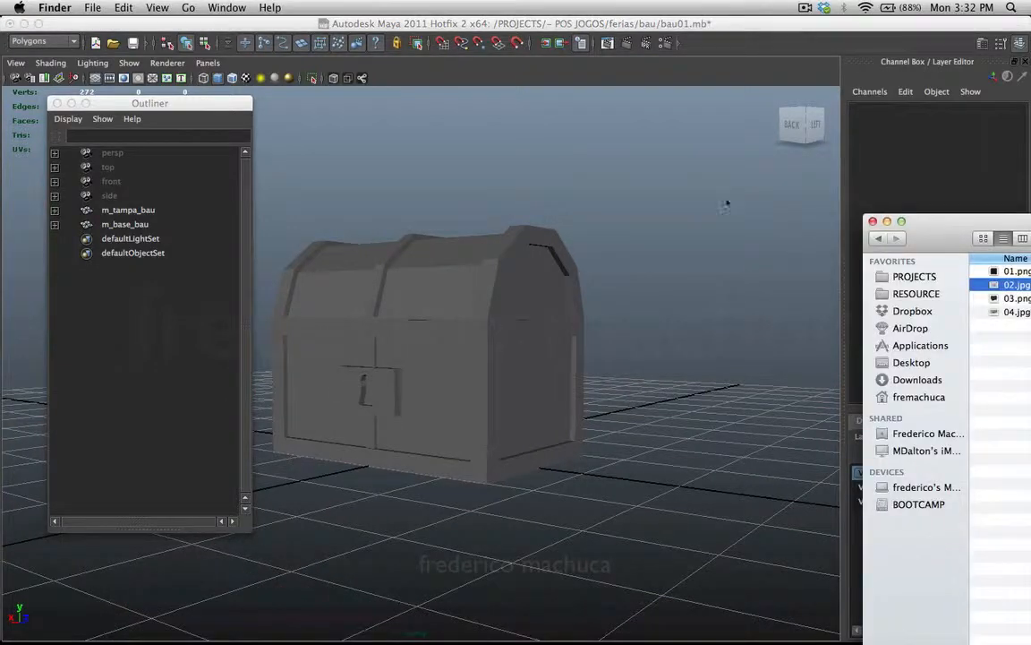
pyautogui.moveTo(925, 248); pyautogui.dragTo(733, 251)
pyautogui.press('space')
pyautogui.press('Up')
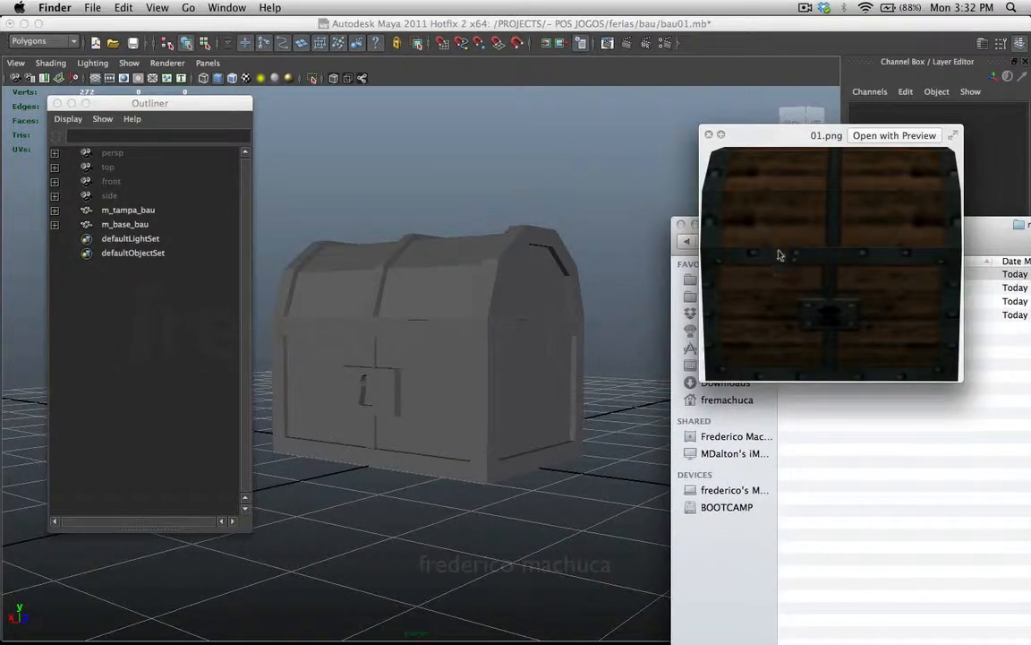
pyautogui.moveTo(784, 162); pyautogui.dragTo(699, 158)
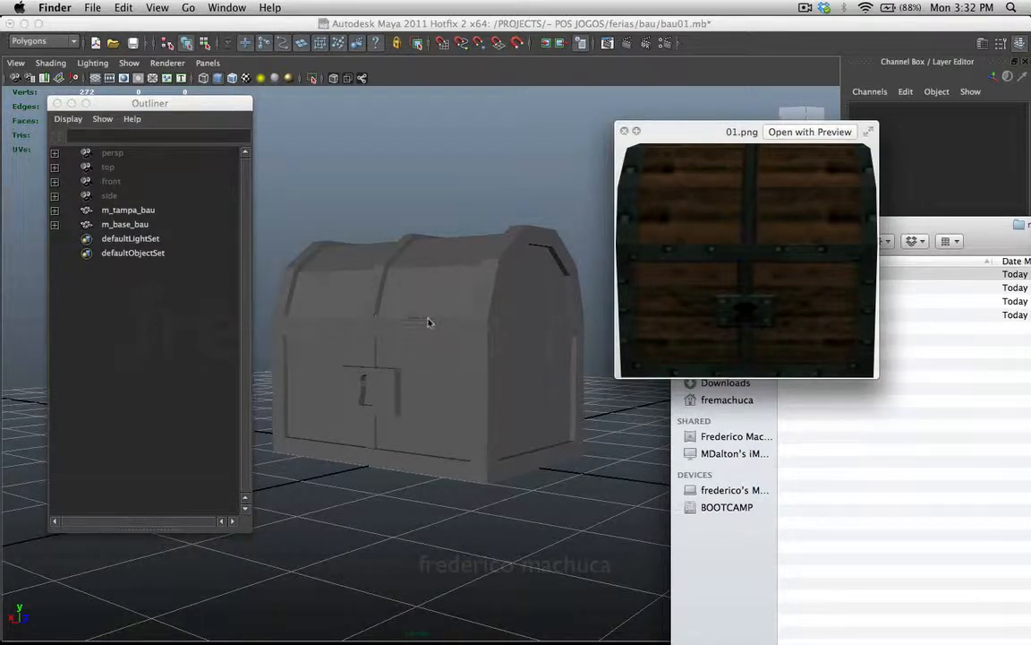
# Close the Outliner and return to Maya from the 01.png preview
pyautogui.click(57, 103)
pyautogui.moveTo(631, 132); pyautogui.dragTo(650, 122)
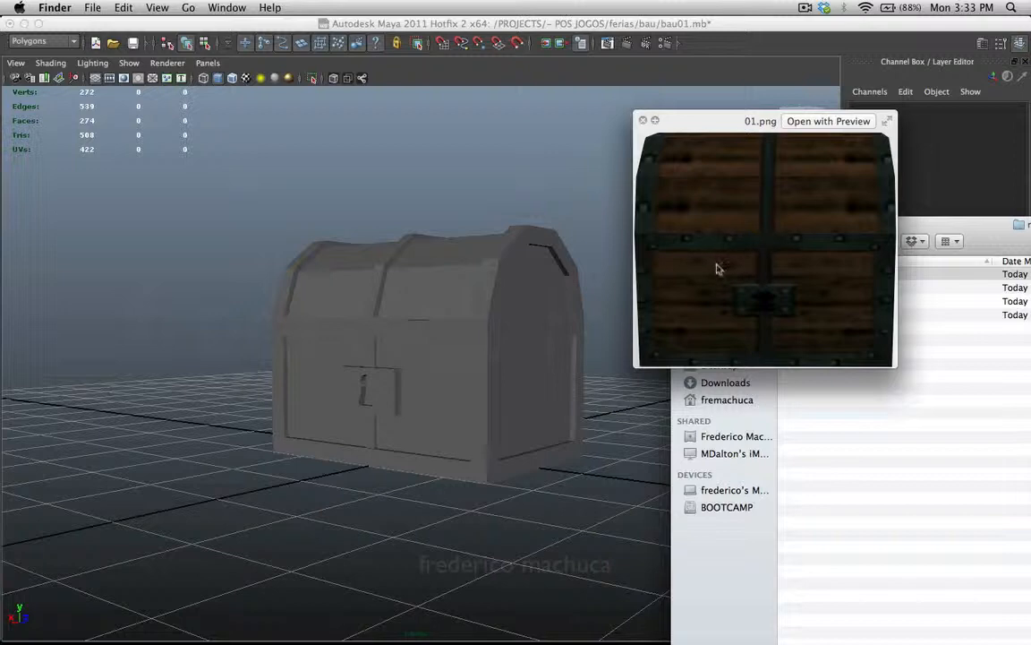
pyautogui.click(532, 231)
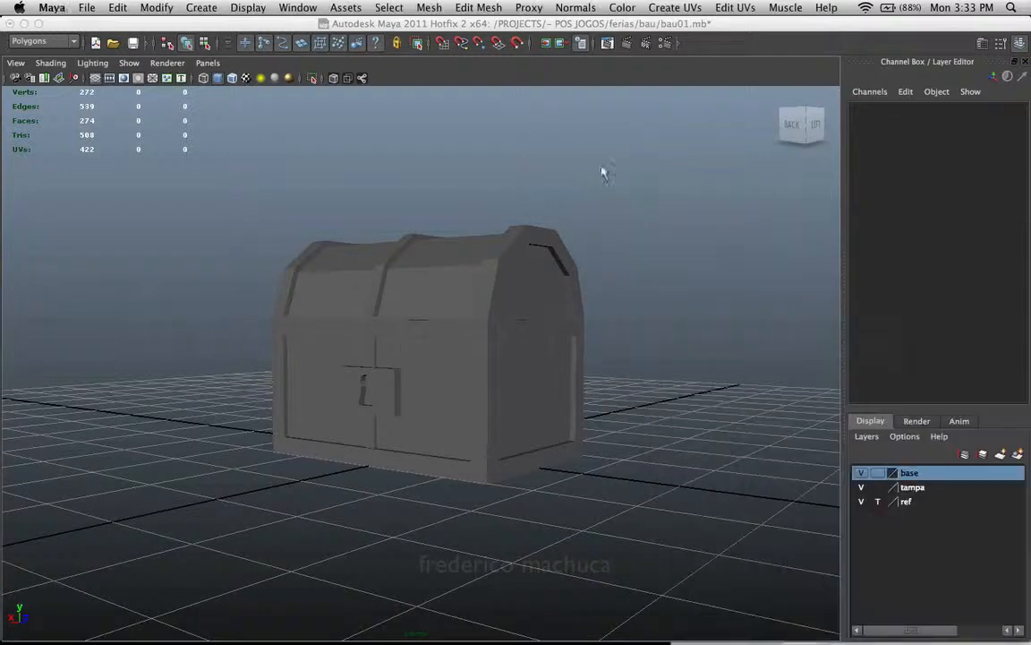
# Select the lid and base together to examine their wireframes, and inspect the chest's front from several angles
pyautogui.moveTo(603, 170); pyautogui.dragTo(277, 403)
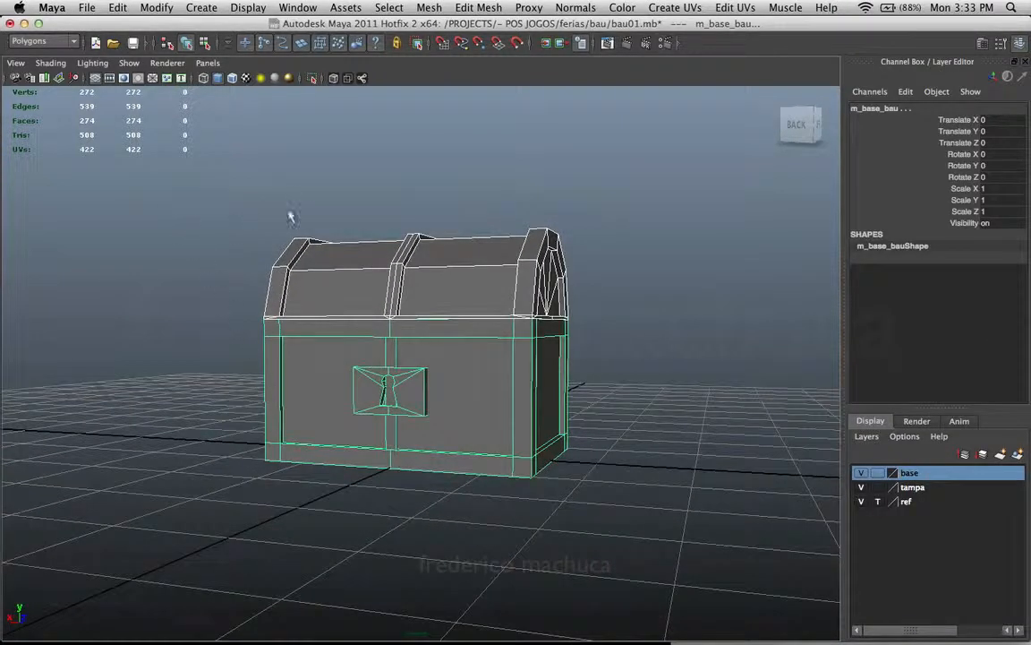
pyautogui.keyDown('alt'); pyautogui.moveTo(262, 251); pyautogui.dragTo(308, 267); pyautogui.keyUp('alt')
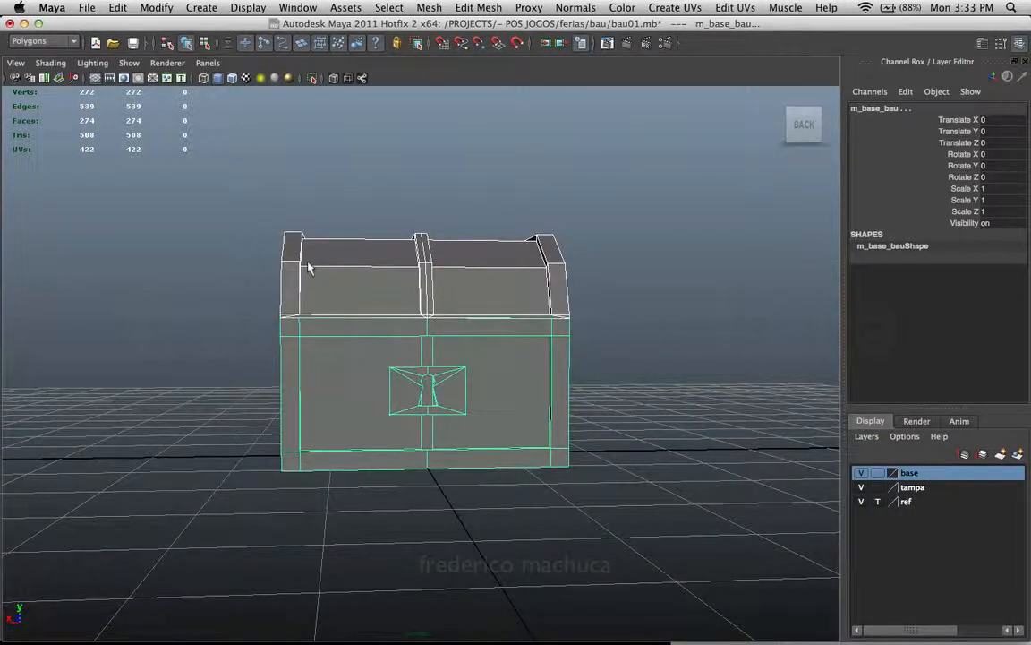
pyautogui.click(616, 326)
pyautogui.keyDown('alt'); pyautogui.moveTo(561, 359); pyautogui.dragTo(613, 350); pyautogui.keyUp('alt')
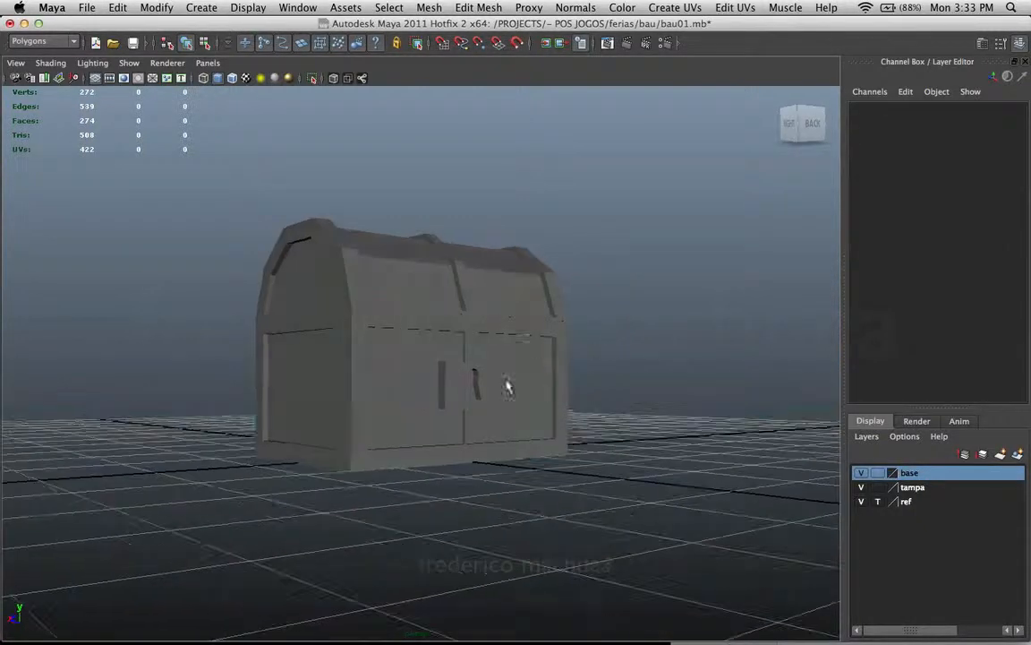
pyautogui.click(507, 385)
pyautogui.keyDown('alt'); pyautogui.moveTo(507, 386); pyautogui.dragTo(538, 401); pyautogui.keyUp('alt')
pyautogui.click(553, 353)
pyautogui.keyDown('alt'); pyautogui.moveTo(553, 353); pyautogui.dragTo(490, 361); pyautogui.keyUp('alt')
pyautogui.click(412, 354)
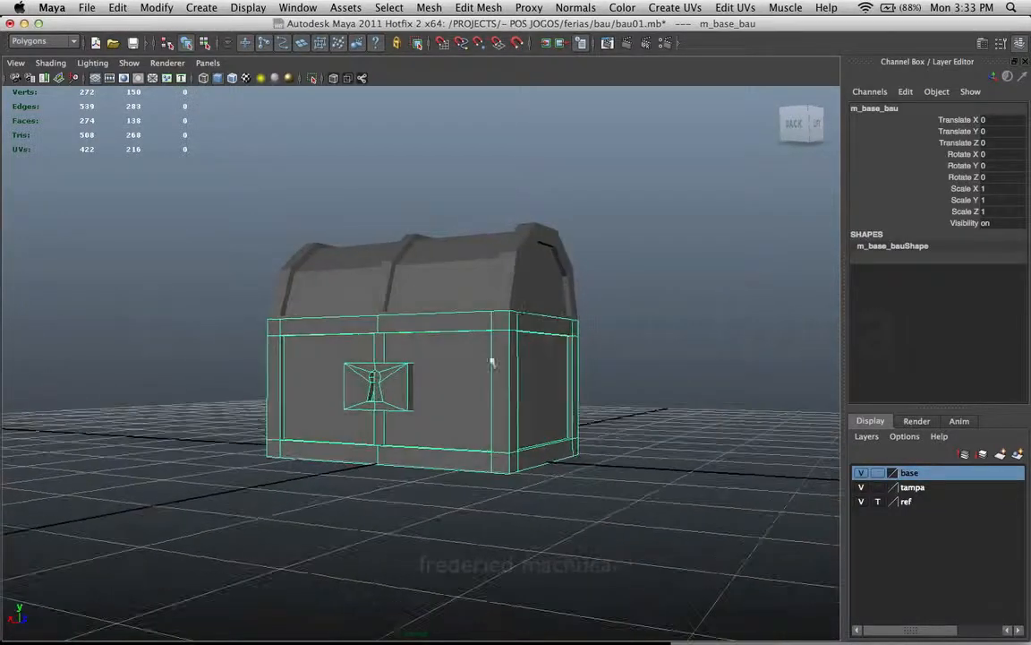
# Examine the base mesh and inspect the chest's front, end and underside
pyautogui.click(650, 304)
pyautogui.keyDown('alt'); pyautogui.moveTo(518, 330); pyautogui.dragTo(553, 340); pyautogui.keyUp('alt')
pyautogui.click(545, 310)
pyautogui.click(552, 342)
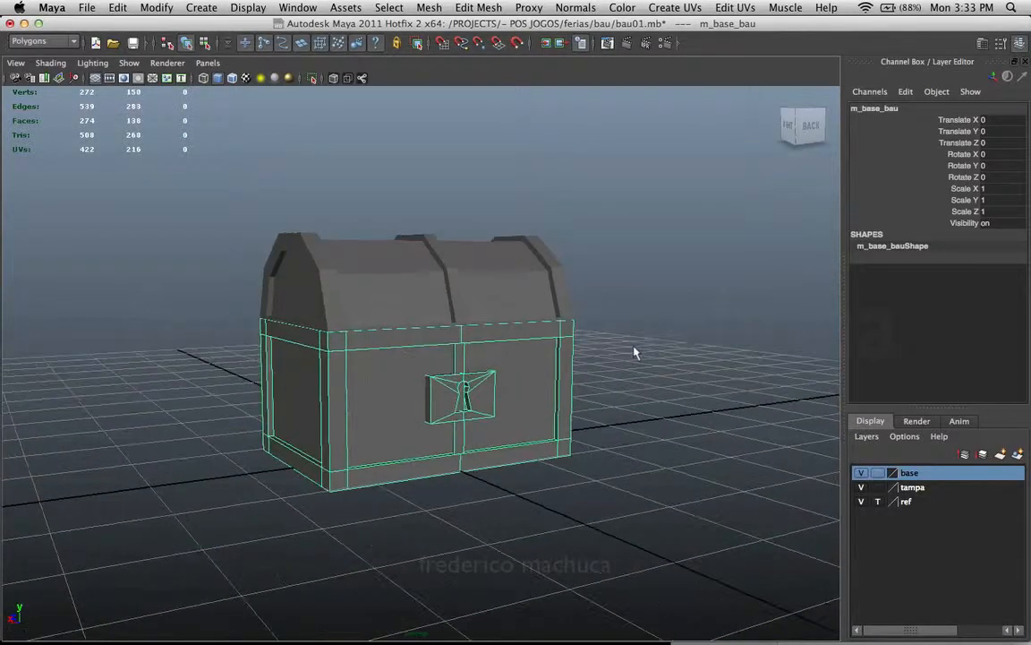
pyautogui.click(636, 365)
pyautogui.keyDown('alt'); pyautogui.moveTo(638, 368); pyautogui.dragTo(420, 260); pyautogui.keyUp('alt')
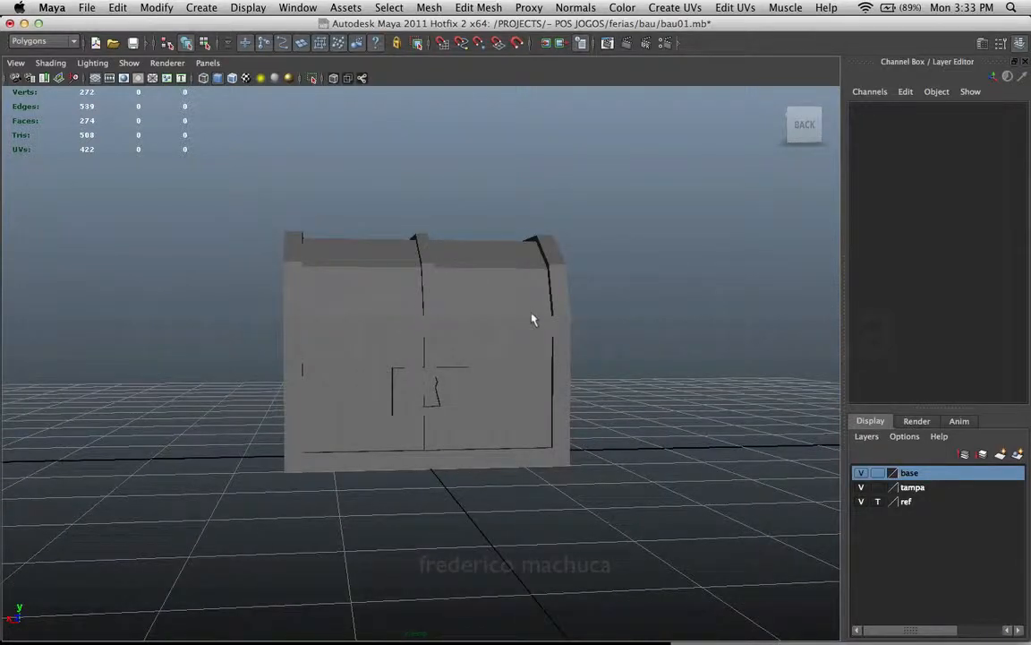
pyautogui.keyDown('alt'); pyautogui.moveTo(534, 318); pyautogui.dragTo(541, 257); pyautogui.keyUp('alt')
pyautogui.keyDown('alt'); pyautogui.moveTo(405, 308); pyautogui.dragTo(482, 358); pyautogui.keyUp('alt')
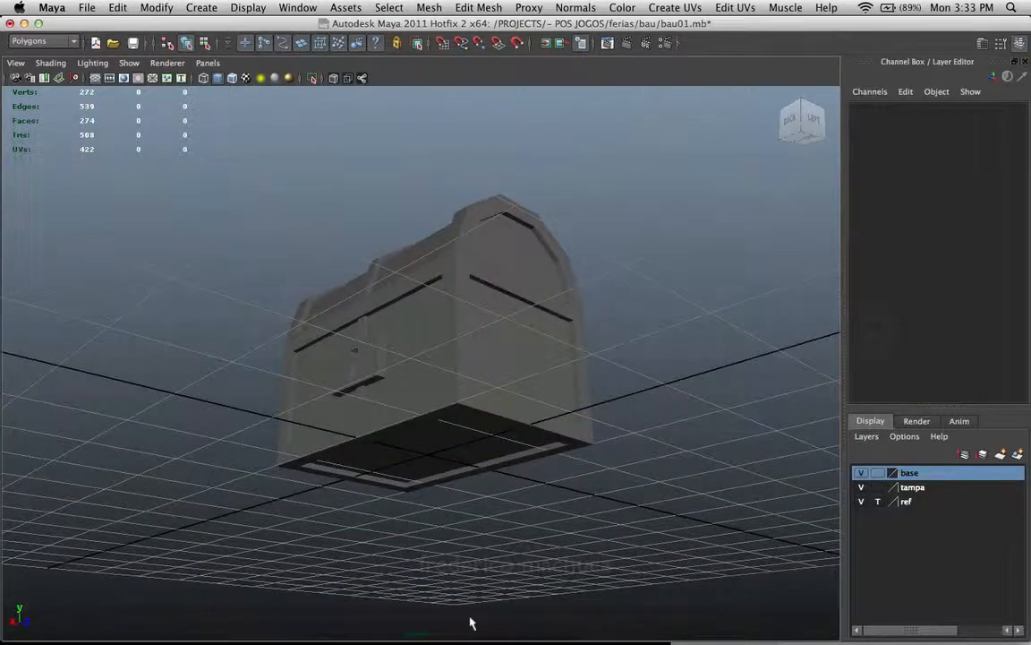
pyautogui.keyDown('alt'); pyautogui.moveTo(486, 261); pyautogui.dragTo(479, 292); pyautogui.keyUp('alt')
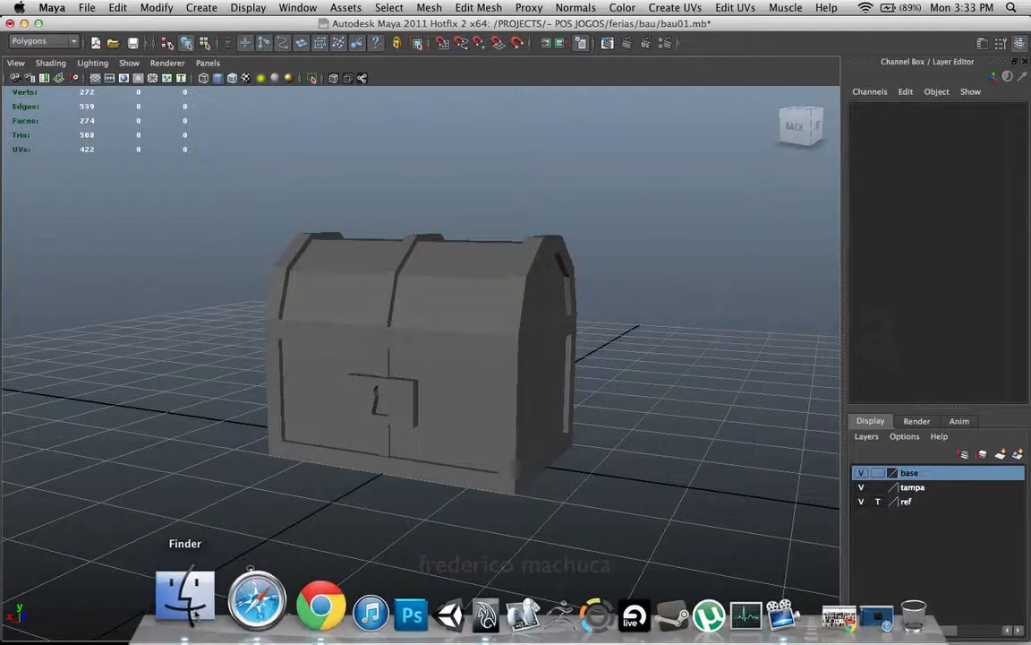
# Switch between Finder and Maya to compare the selected chest meshes with the reference image 01.png
pyautogui.click(190, 612)
pyautogui.press('space')
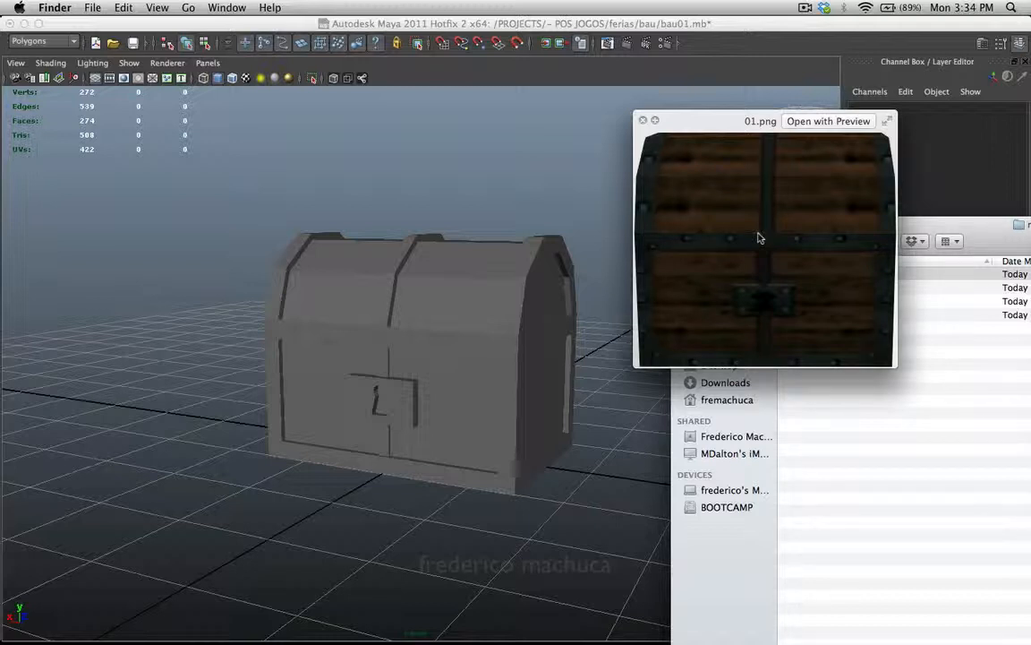
pyautogui.click(237, 194)
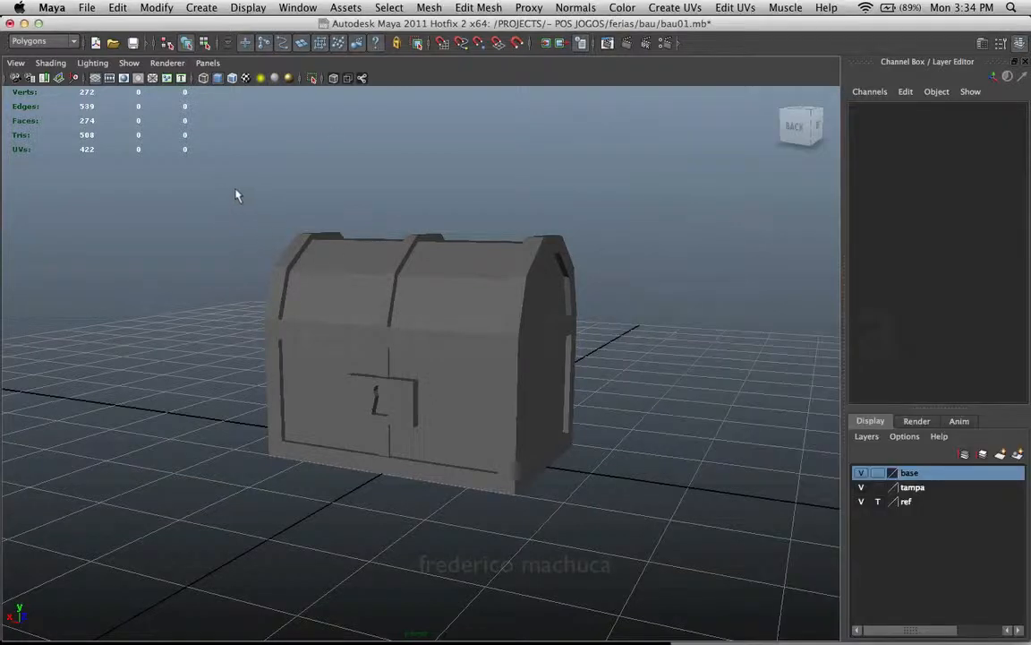
pyautogui.moveTo(237, 194); pyautogui.dragTo(625, 487)
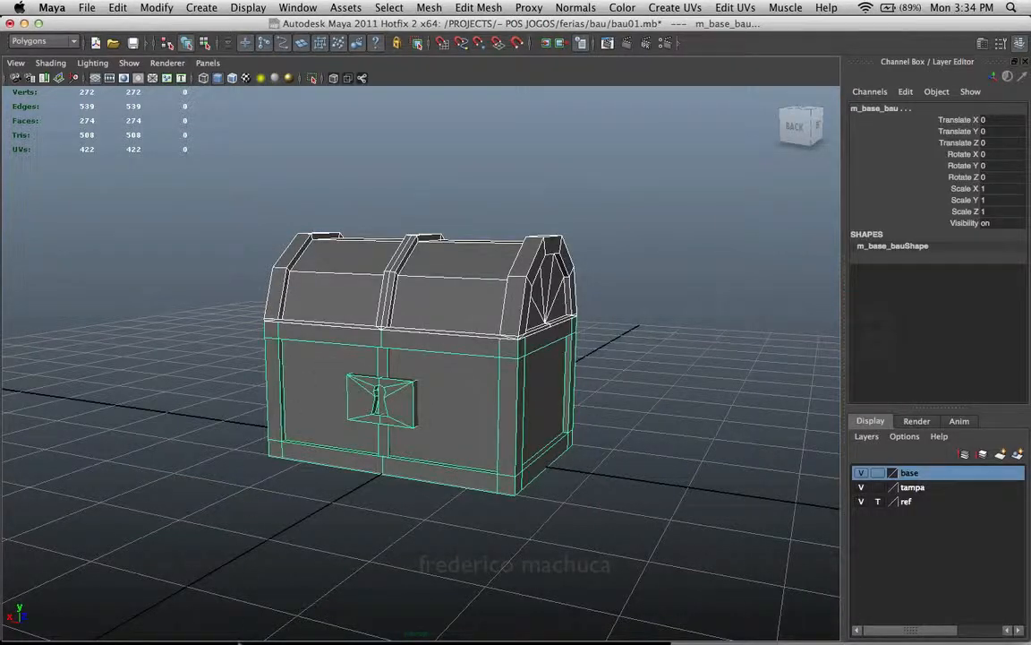
pyautogui.click(200, 609)
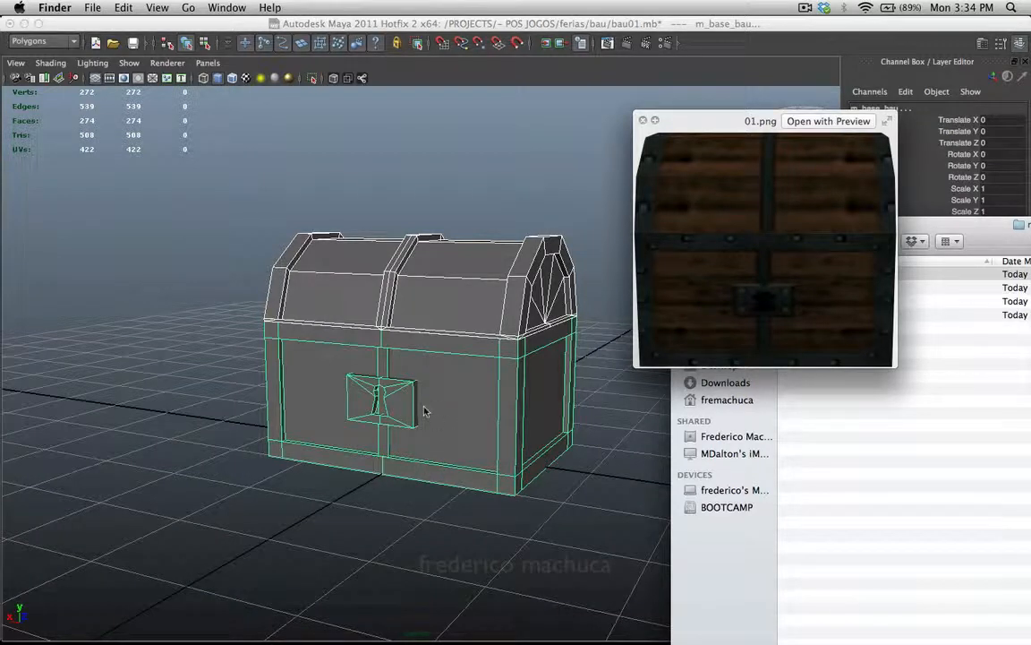
pyautogui.click(219, 228)
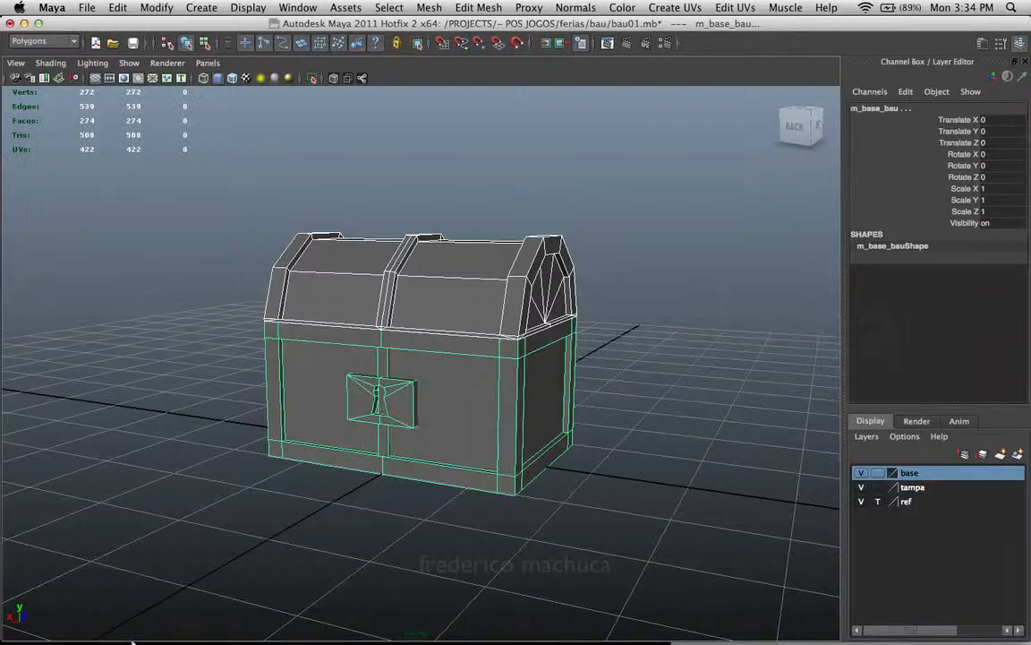
pyautogui.click(207, 604)
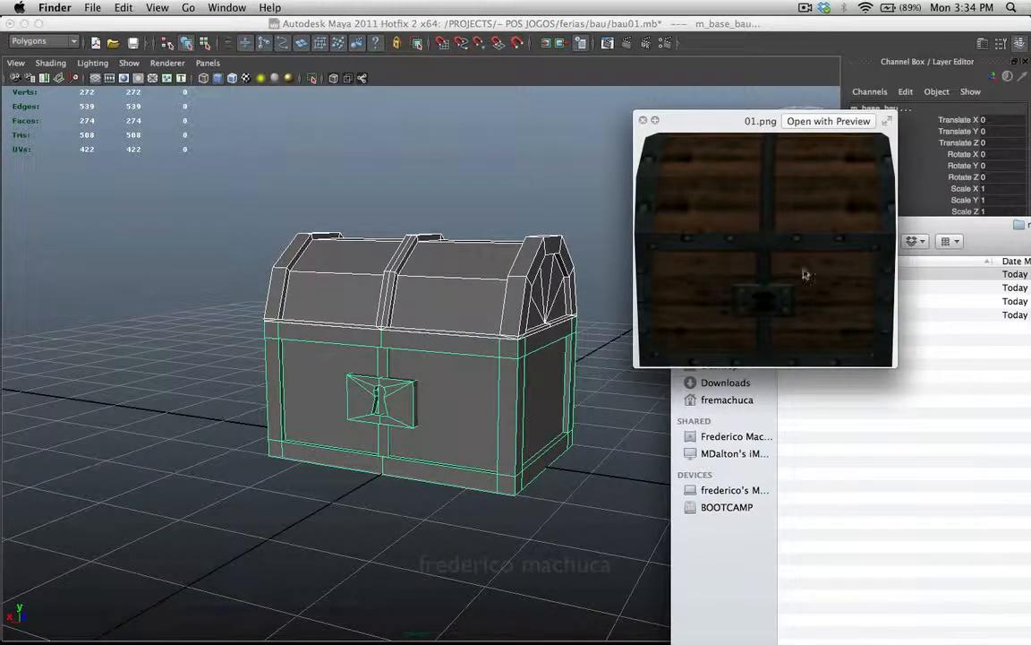
pyautogui.click(486, 273)
# Deselect the chest and examine its silhouette from a distance at a raised angle
pyautogui.click(614, 290)
pyautogui.keyDown('alt'); pyautogui.moveTo(614, 290); pyautogui.dragTo(414, 298, button='right'); pyautogui.keyUp('alt')
pyautogui.keyDown('alt'); pyautogui.moveTo(415, 298); pyautogui.dragTo(491, 348); pyautogui.keyUp('alt')
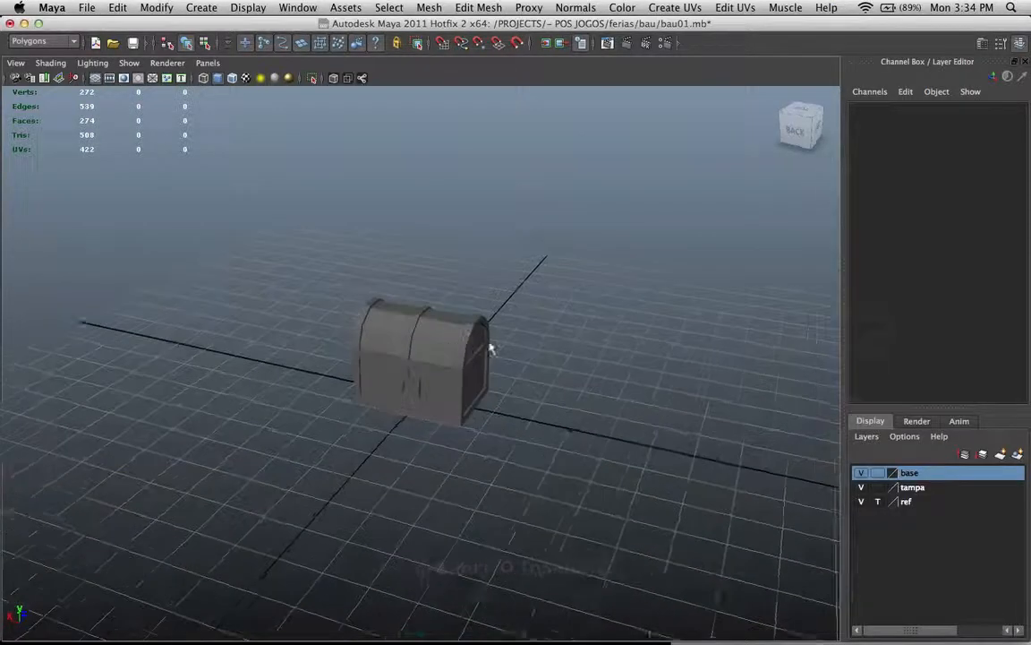
pyautogui.keyDown('alt'); pyautogui.moveTo(490, 347); pyautogui.dragTo(330, 373, button='right'); pyautogui.keyUp('alt')
pyautogui.keyDown('alt'); pyautogui.moveTo(330, 373); pyautogui.dragTo(347, 384); pyautogui.keyUp('alt')
pyautogui.keyDown('alt'); pyautogui.moveTo(348, 383); pyautogui.dragTo(278, 375, button='right'); pyautogui.keyUp('alt')
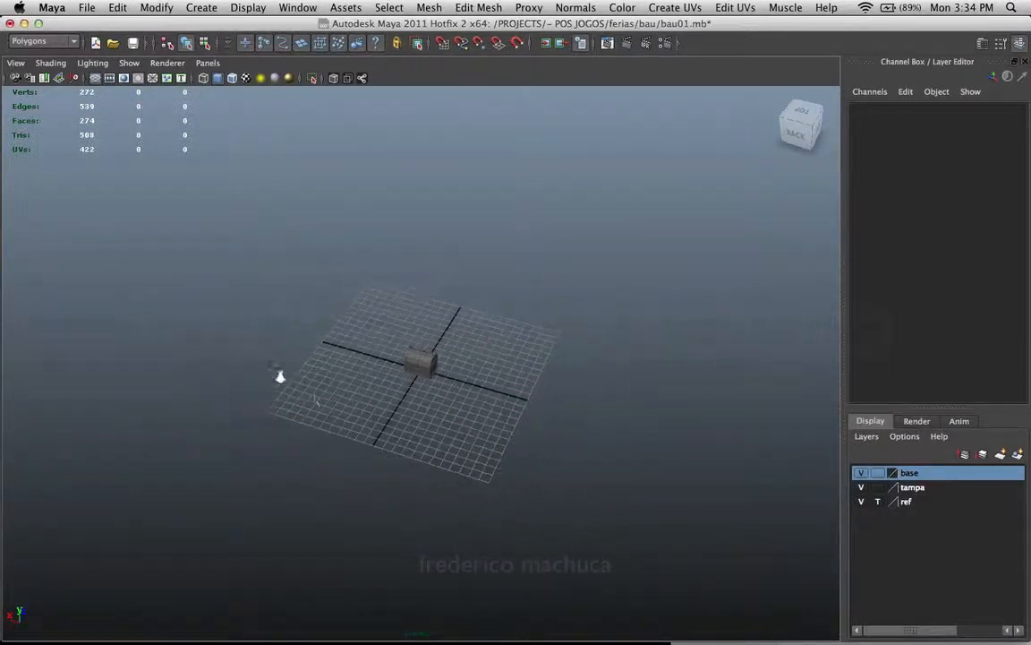
pyautogui.keyDown('alt'); pyautogui.moveTo(278, 376); pyautogui.dragTo(316, 379); pyautogui.keyUp('alt')
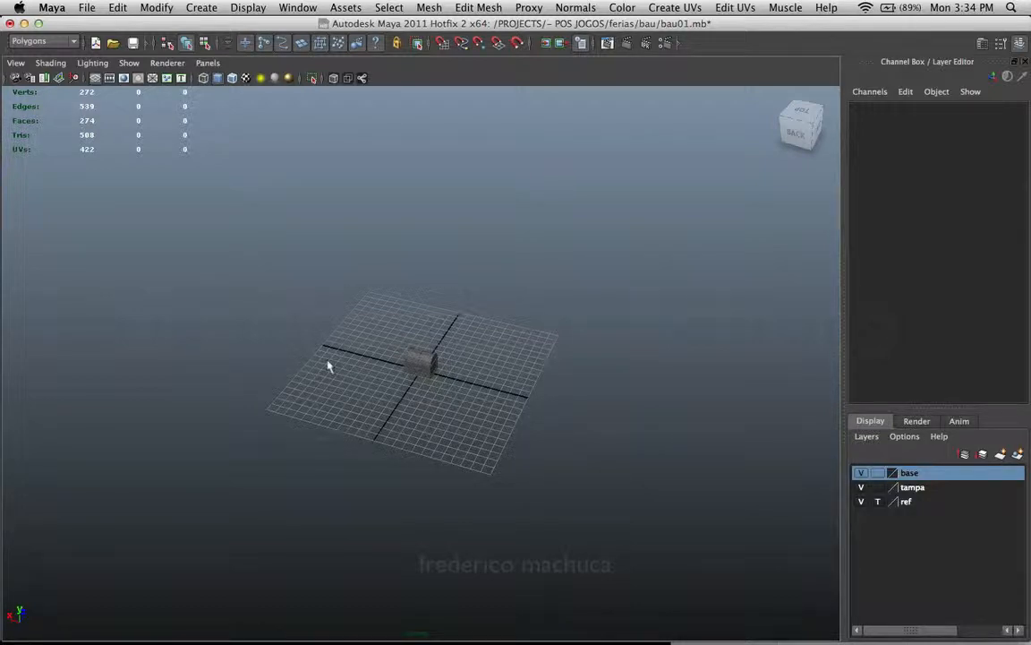
pyautogui.keyDown('alt'); pyautogui.moveTo(328, 366); pyautogui.dragTo(394, 315); pyautogui.keyUp('alt')
pyautogui.keyDown('alt'); pyautogui.moveTo(281, 365); pyautogui.dragTo(451, 366, button='right'); pyautogui.keyUp('alt')
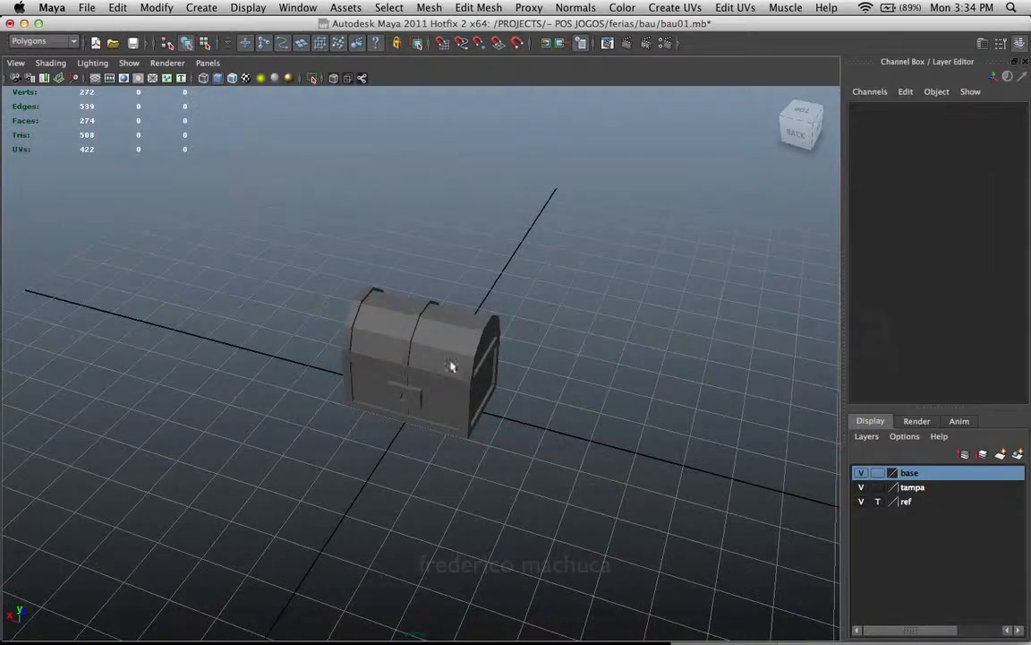
# Compare how the chest's modelled details read at close and distant viewing ranges with both meshes selected
pyautogui.click(451, 366)
pyautogui.keyDown('alt'); pyautogui.moveTo(451, 366); pyautogui.dragTo(291, 421); pyautogui.keyUp('alt')
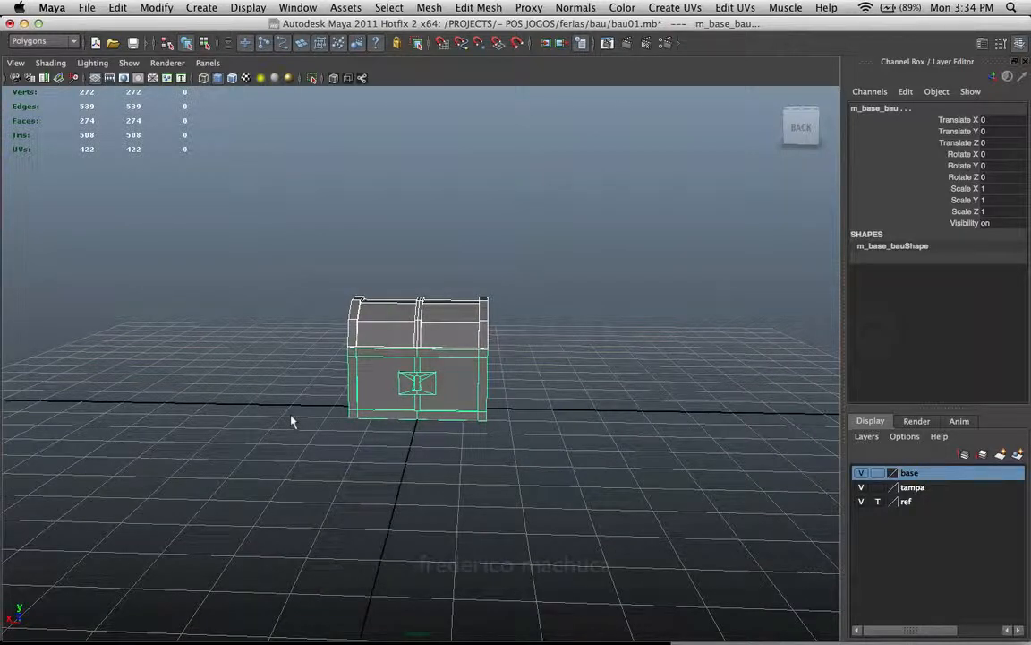
pyautogui.keyDown('alt'); pyautogui.moveTo(262, 269); pyautogui.dragTo(423, 258, button='right'); pyautogui.keyUp('alt')
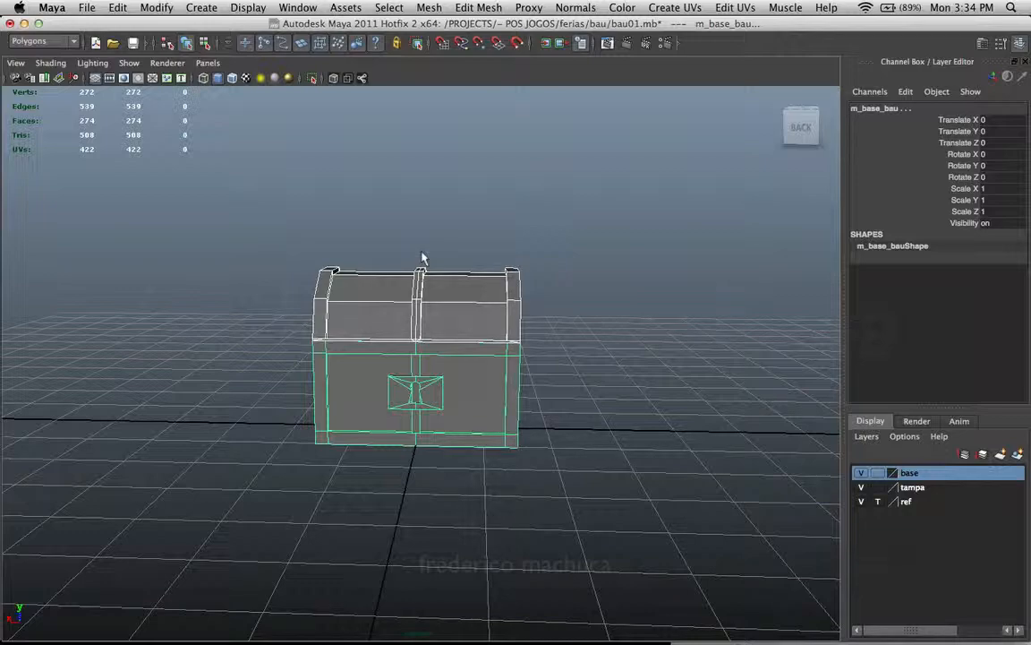
pyautogui.keyDown('alt'); pyautogui.moveTo(374, 307); pyautogui.dragTo(590, 368, button='right'); pyautogui.keyUp('alt')
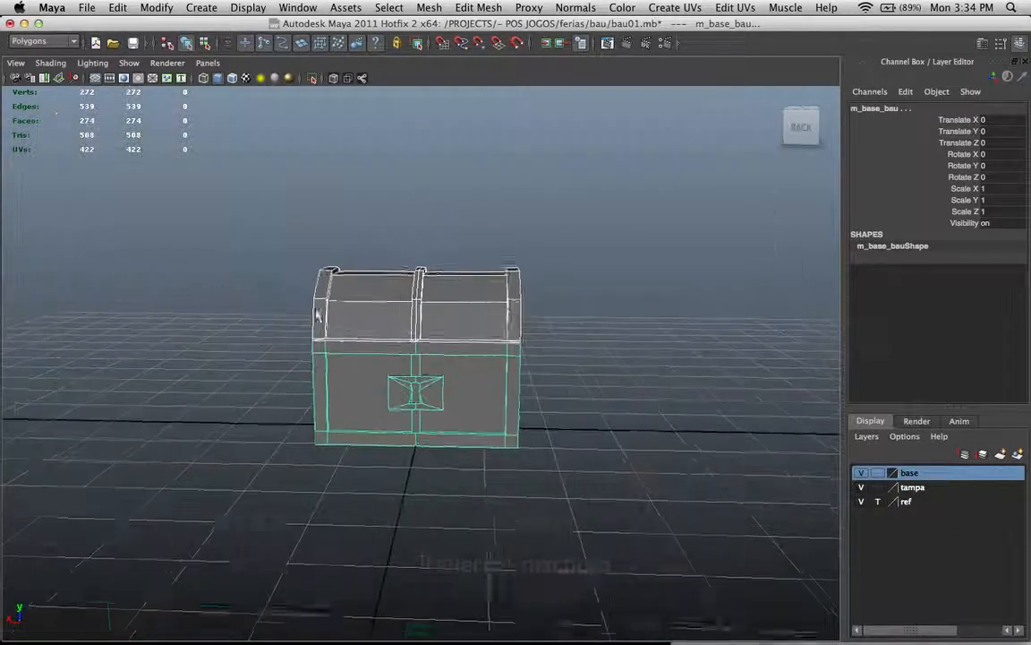
pyautogui.keyDown('alt'); pyautogui.moveTo(317, 313); pyautogui.dragTo(534, 293, button='right'); pyautogui.keyUp('alt')
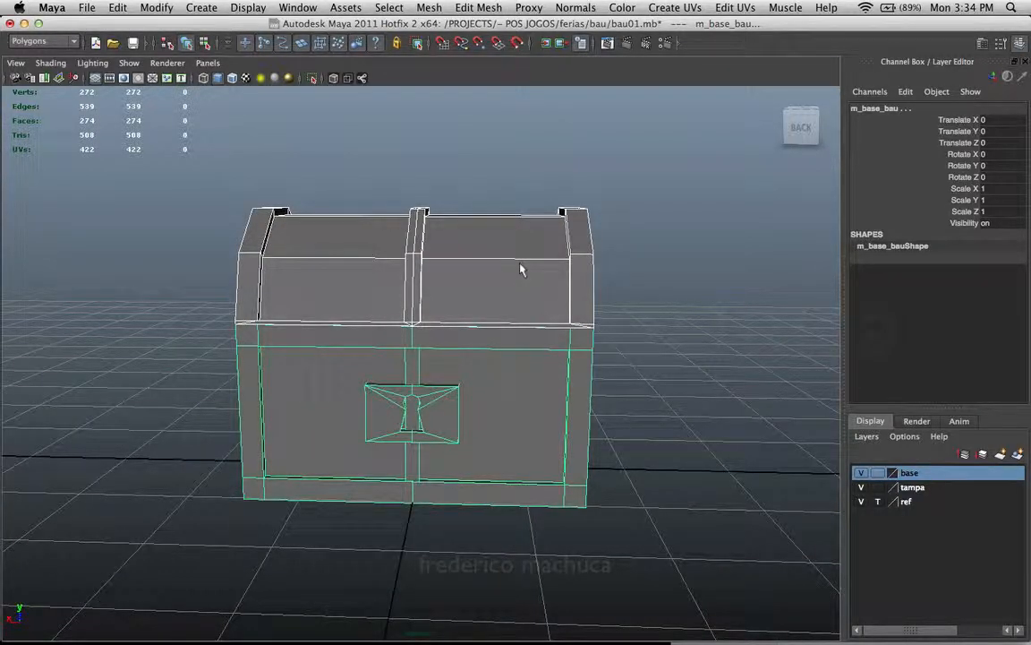
pyautogui.keyDown('alt'); pyautogui.moveTo(573, 359); pyautogui.dragTo(362, 308, button='right'); pyautogui.keyUp('alt')
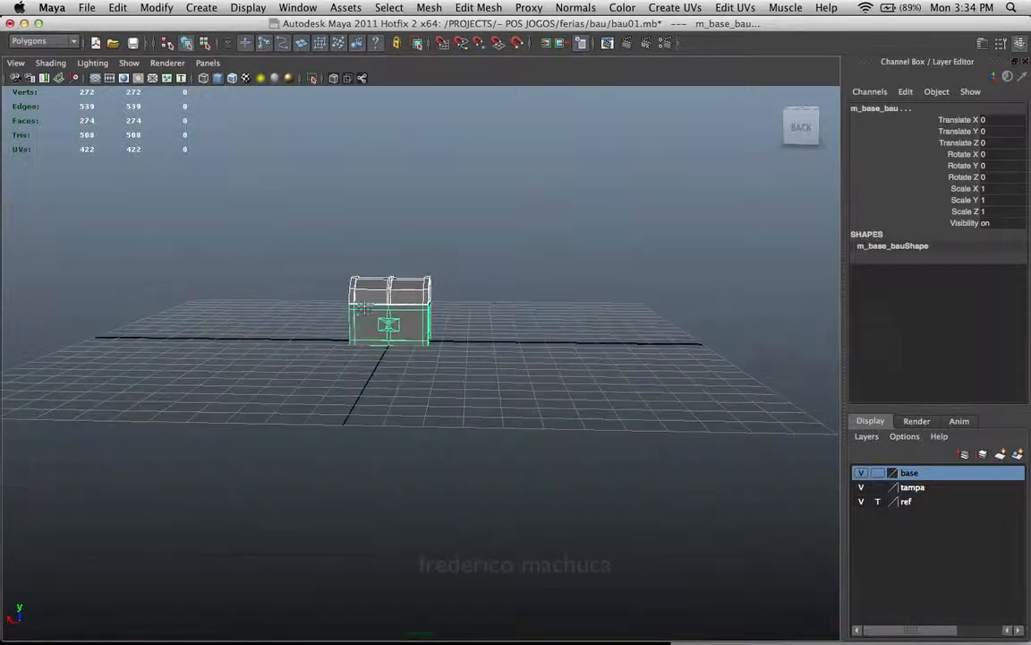
pyautogui.keyDown('alt'); pyautogui.moveTo(361, 307); pyautogui.dragTo(375, 347); pyautogui.keyUp('alt')
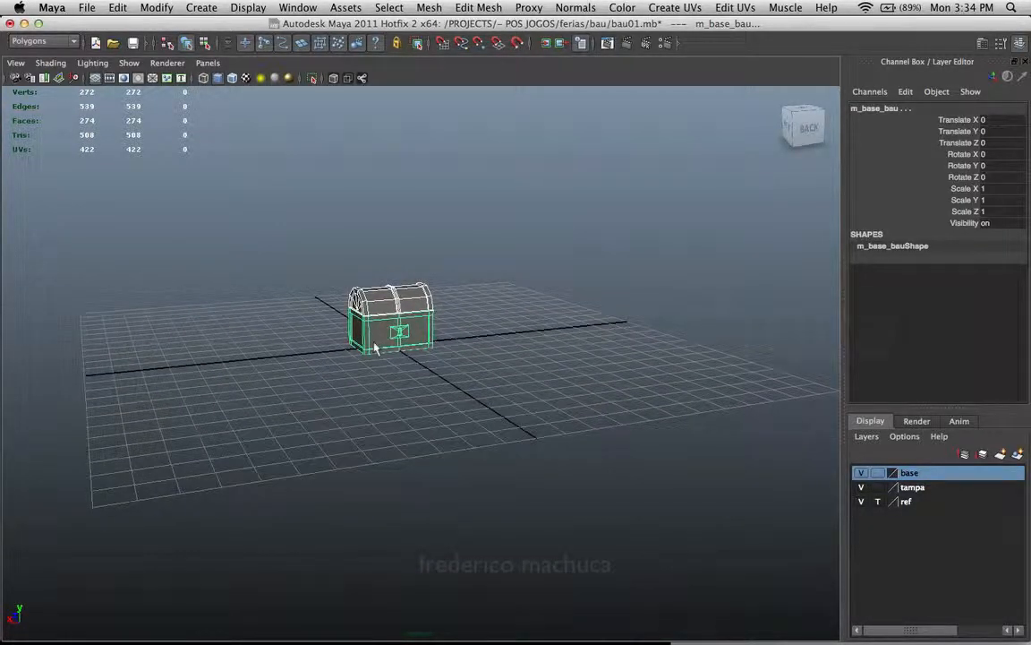
pyautogui.keyDown('alt'); pyautogui.moveTo(170, 370); pyautogui.dragTo(562, 330, button='right'); pyautogui.keyUp('alt')
# Select the lid and base together and frame them in the perspective view
pyautogui.click(561, 329)
pyautogui.keyDown('alt'); pyautogui.moveTo(438, 344); pyautogui.dragTo(541, 403, button='middle'); pyautogui.keyUp('alt')
pyautogui.keyDown('alt'); pyautogui.moveTo(538, 295); pyautogui.dragTo(619, 263, button='right'); pyautogui.keyUp('alt')
pyautogui.moveTo(618, 259); pyautogui.dragTo(330, 404)
pyautogui.press('f')
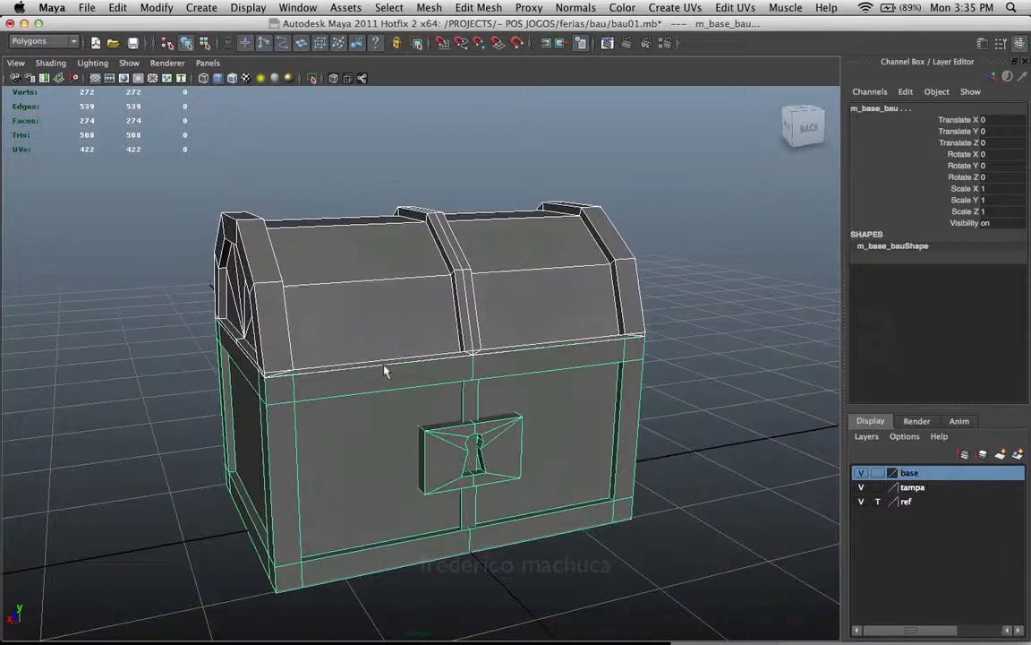
# Select only the lid mesh and inspect the chest from the front
pyautogui.click(703, 331)
pyautogui.keyDown('alt'); pyautogui.moveTo(624, 358); pyautogui.dragTo(548, 368); pyautogui.keyUp('alt')
pyautogui.click(542, 349)
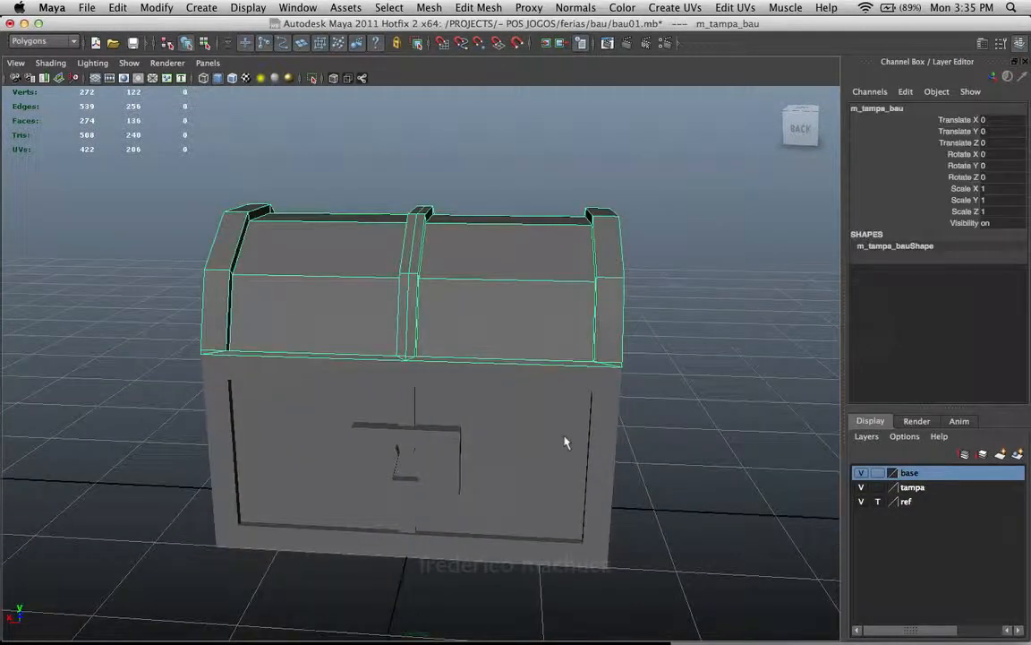